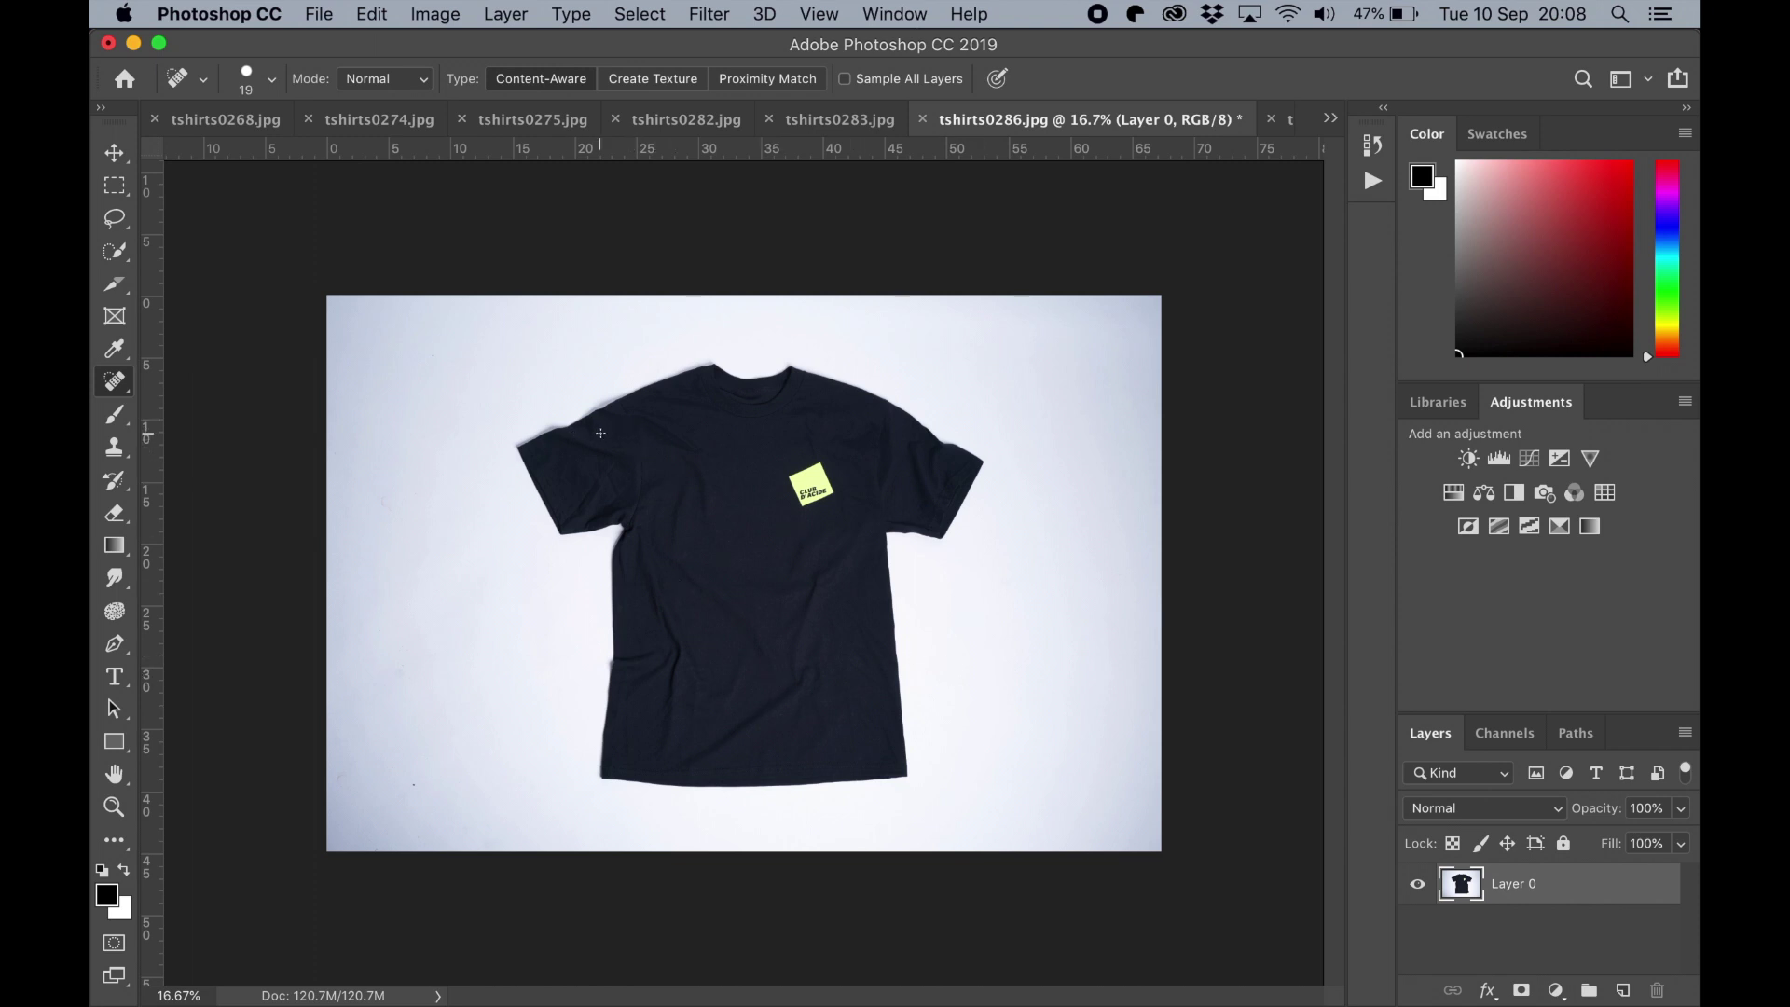
# Zoom in to check the shirt's shoulder edge, then review all windows, including the Preview cut-out.
pyautogui.press('super+plus')
pyautogui.press('super+plus')
pyautogui.press('super+plus')
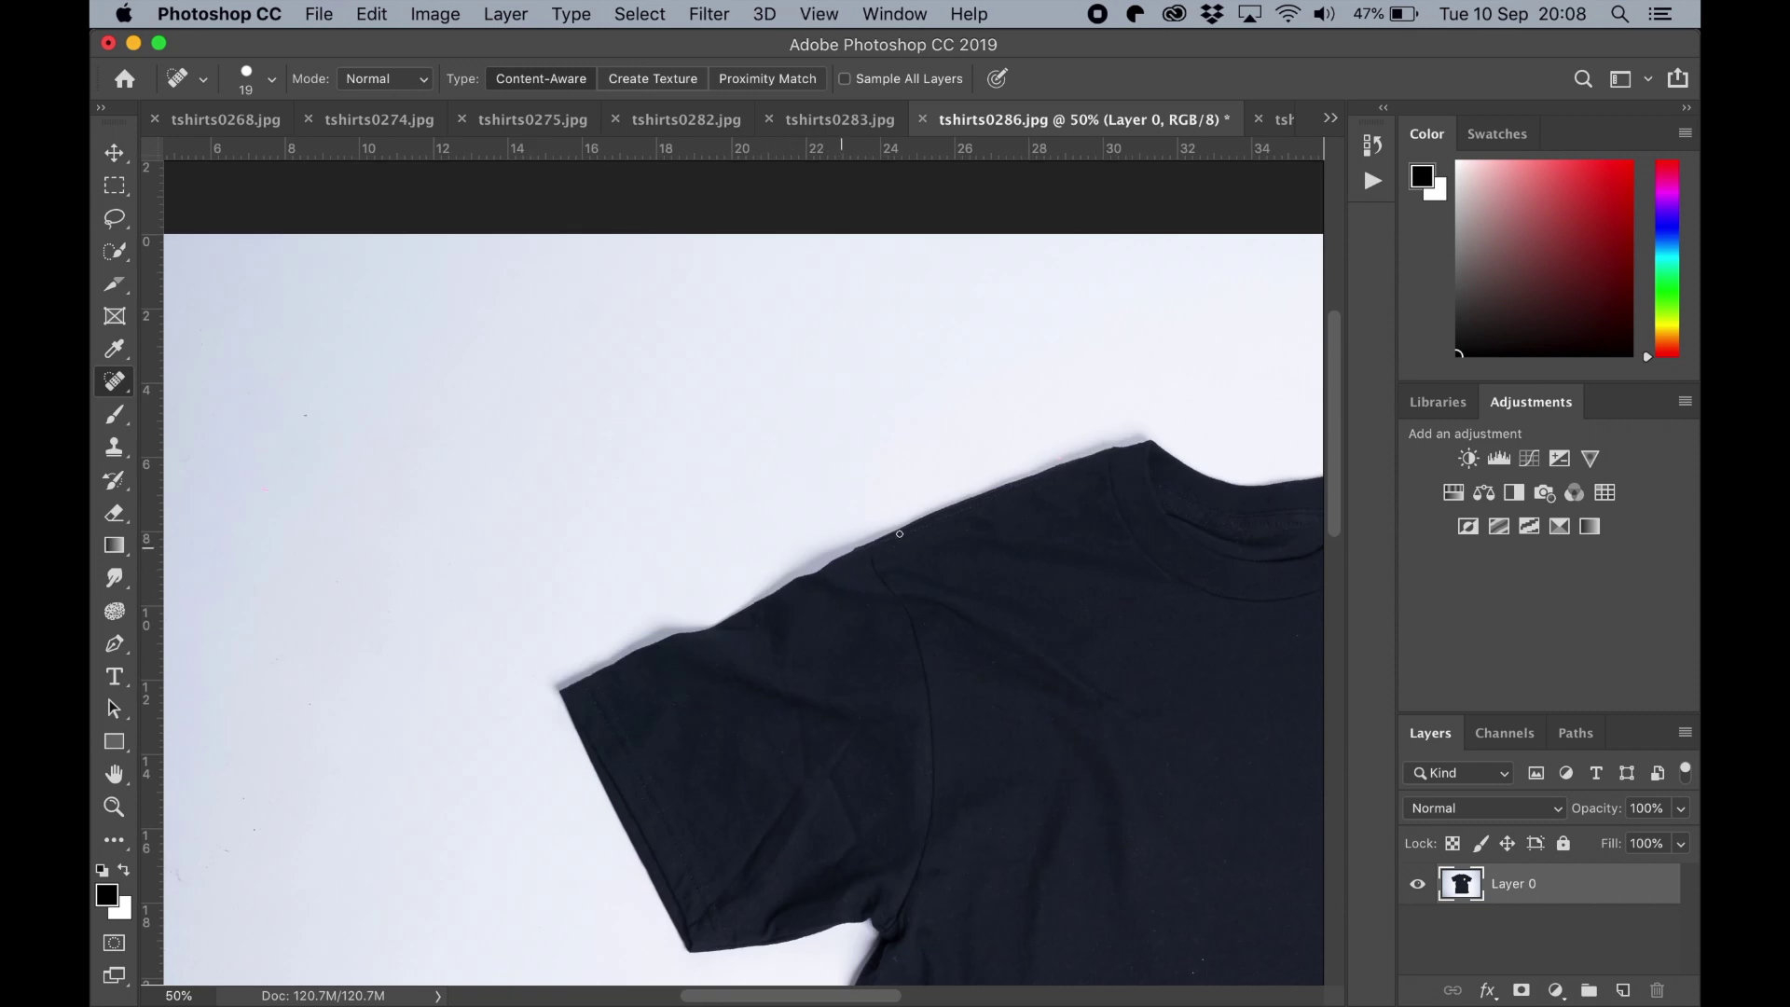
pyautogui.press('super+minus')
pyautogui.press('super+minus')
pyautogui.press('super+minus')
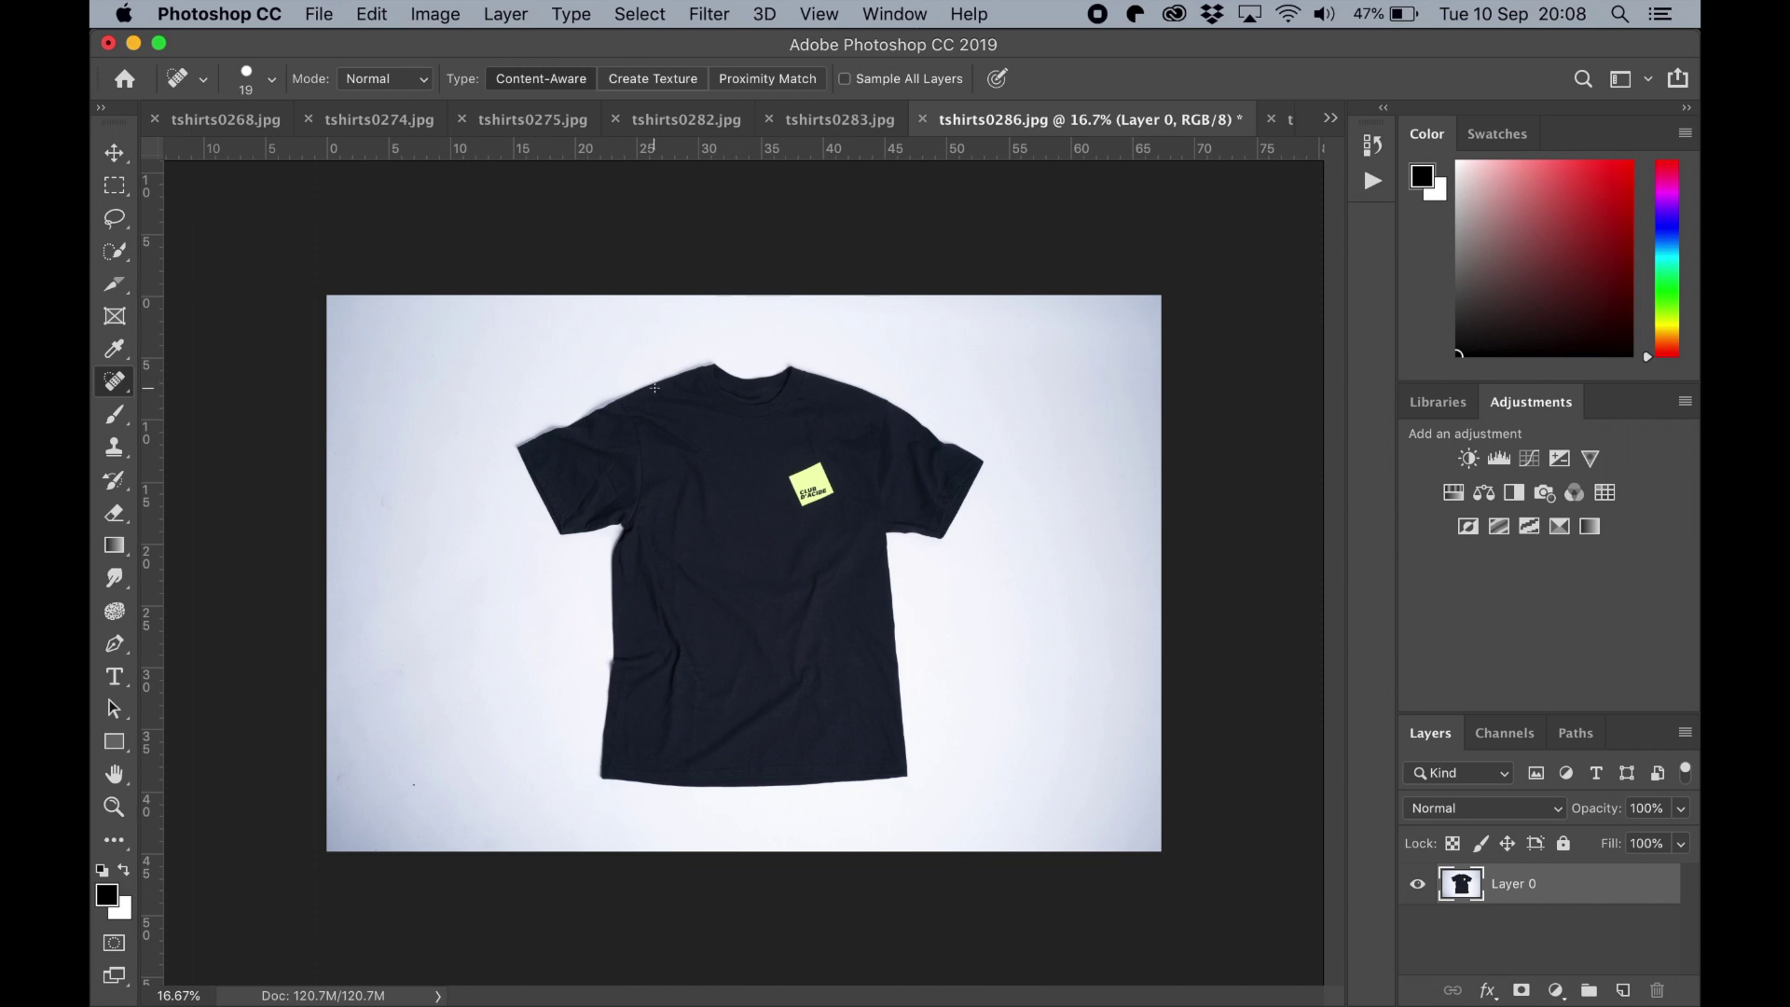
pyautogui.hotkey('ctrl', 'Up')
pyautogui.click(460, 550)
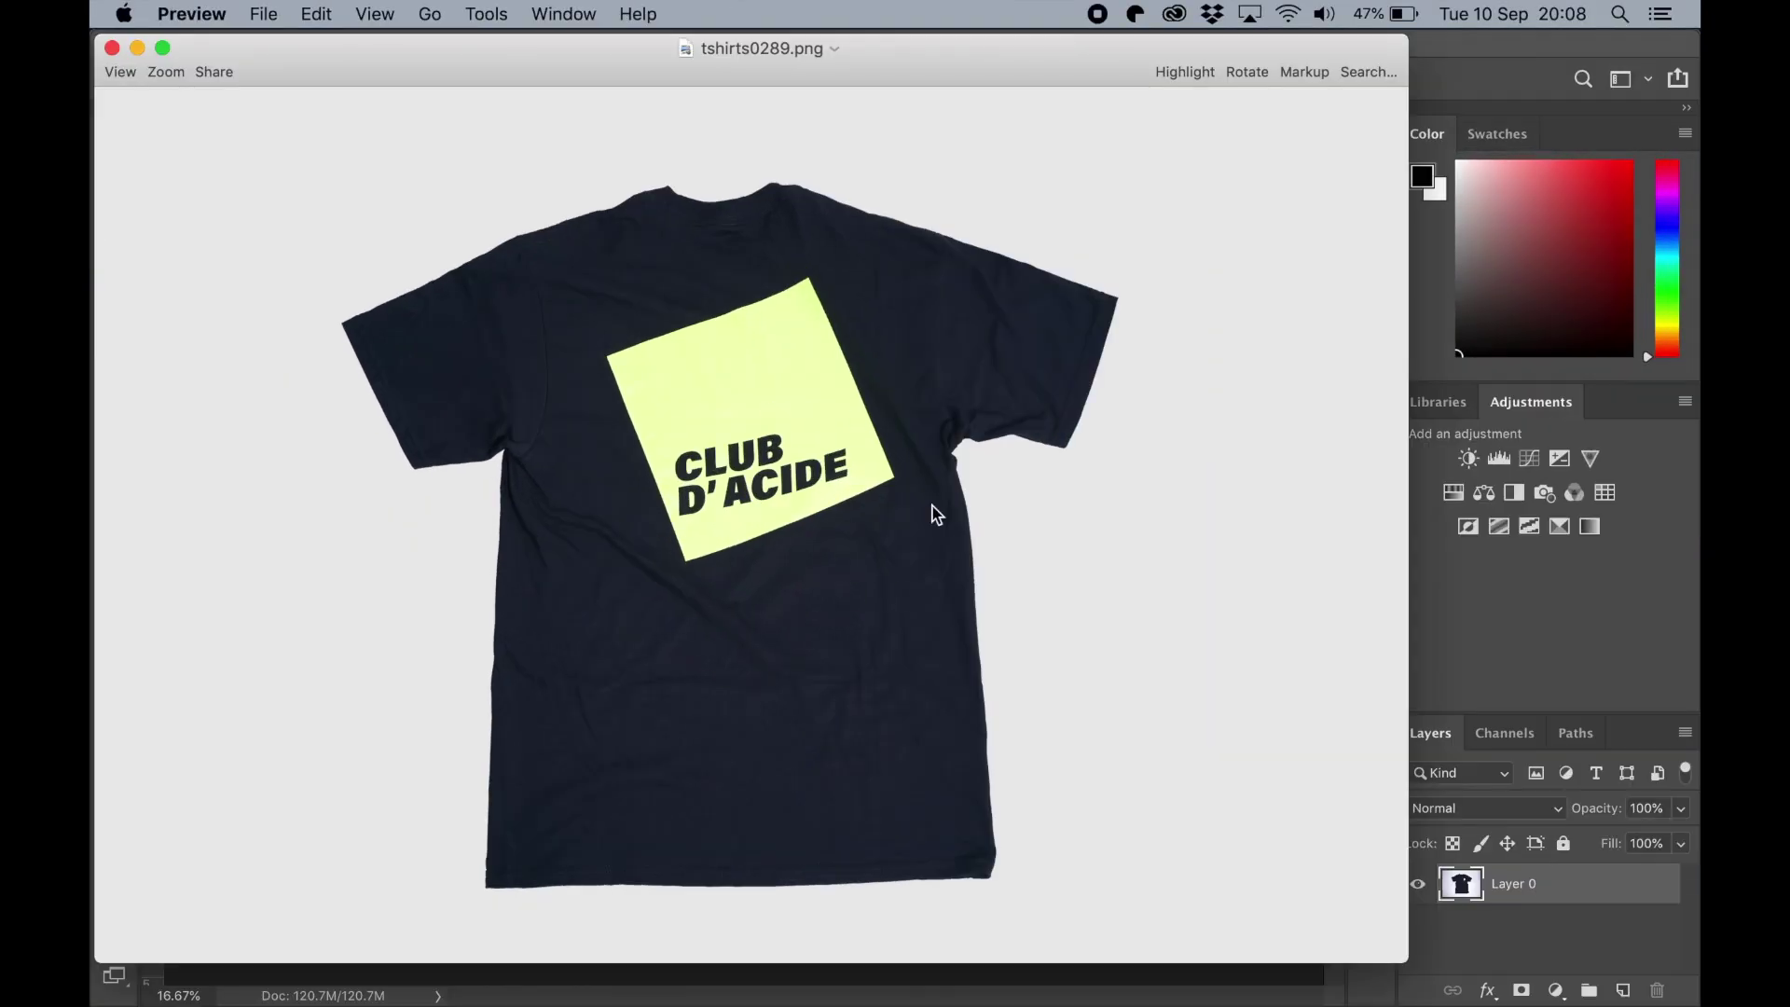
pyautogui.hotkey('ctrl', 'Up')
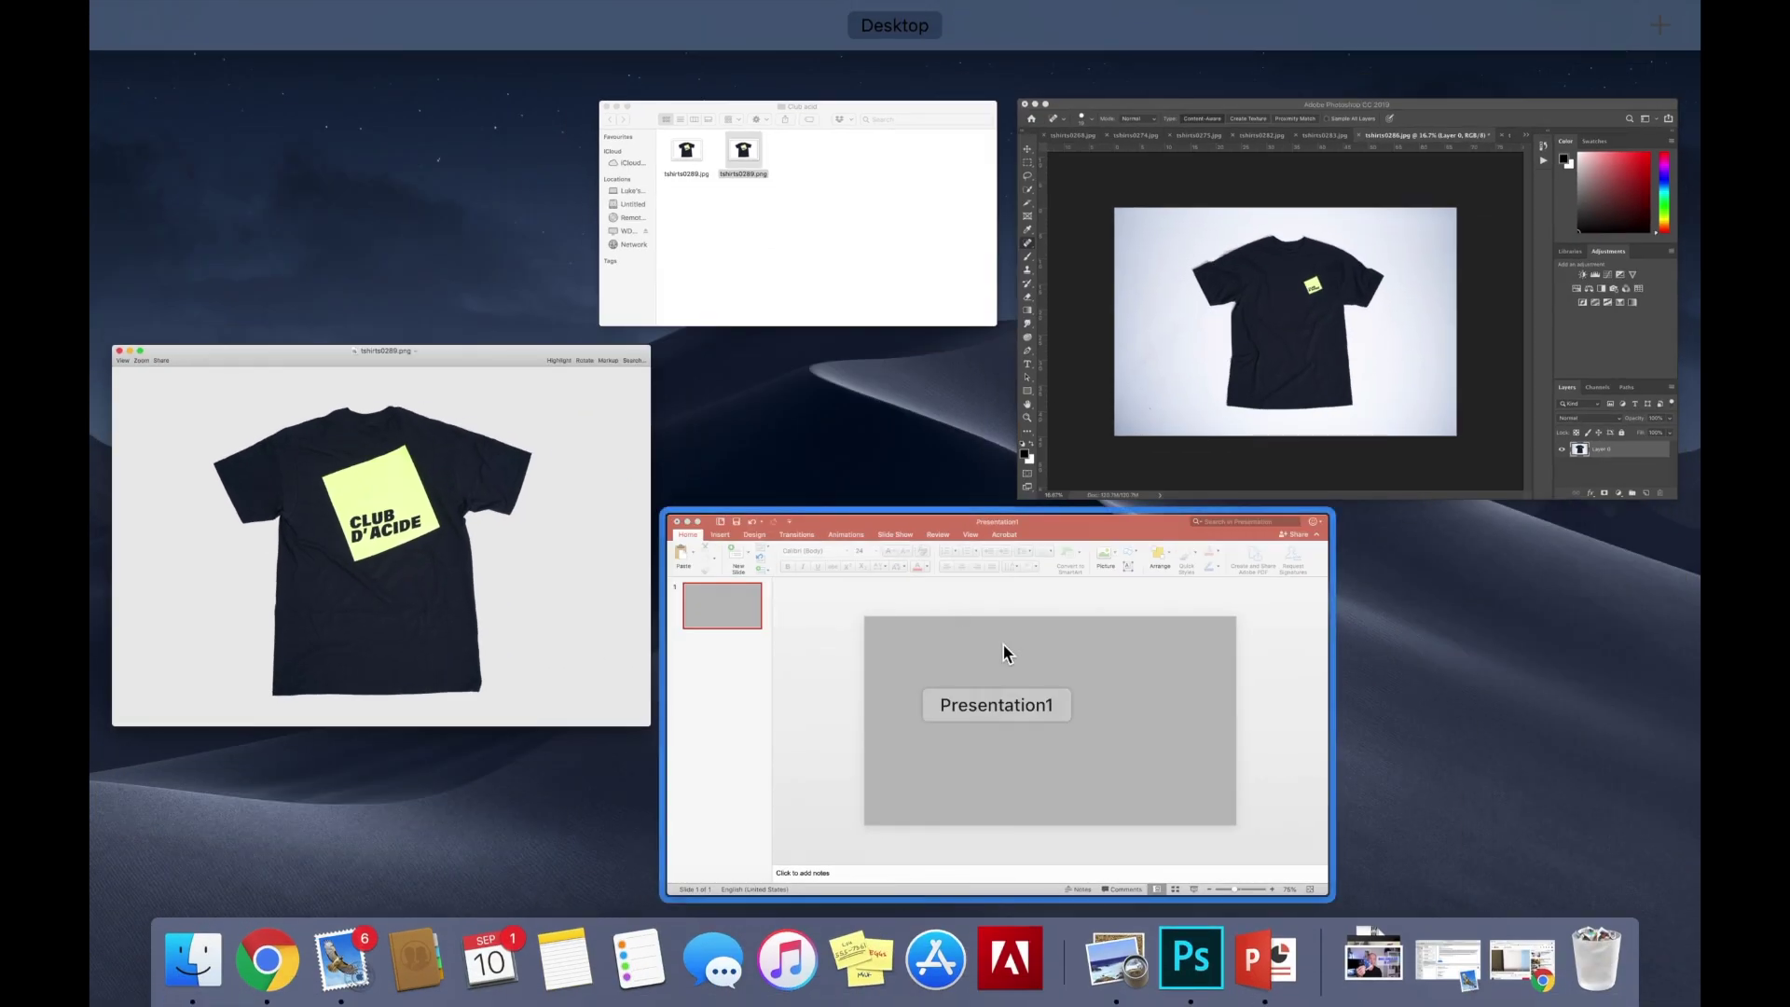
# Insert tshirts0289.jpg and tshirts0289.png from the Club acid folder onto the blank slide.
pyautogui.click(1004, 653)
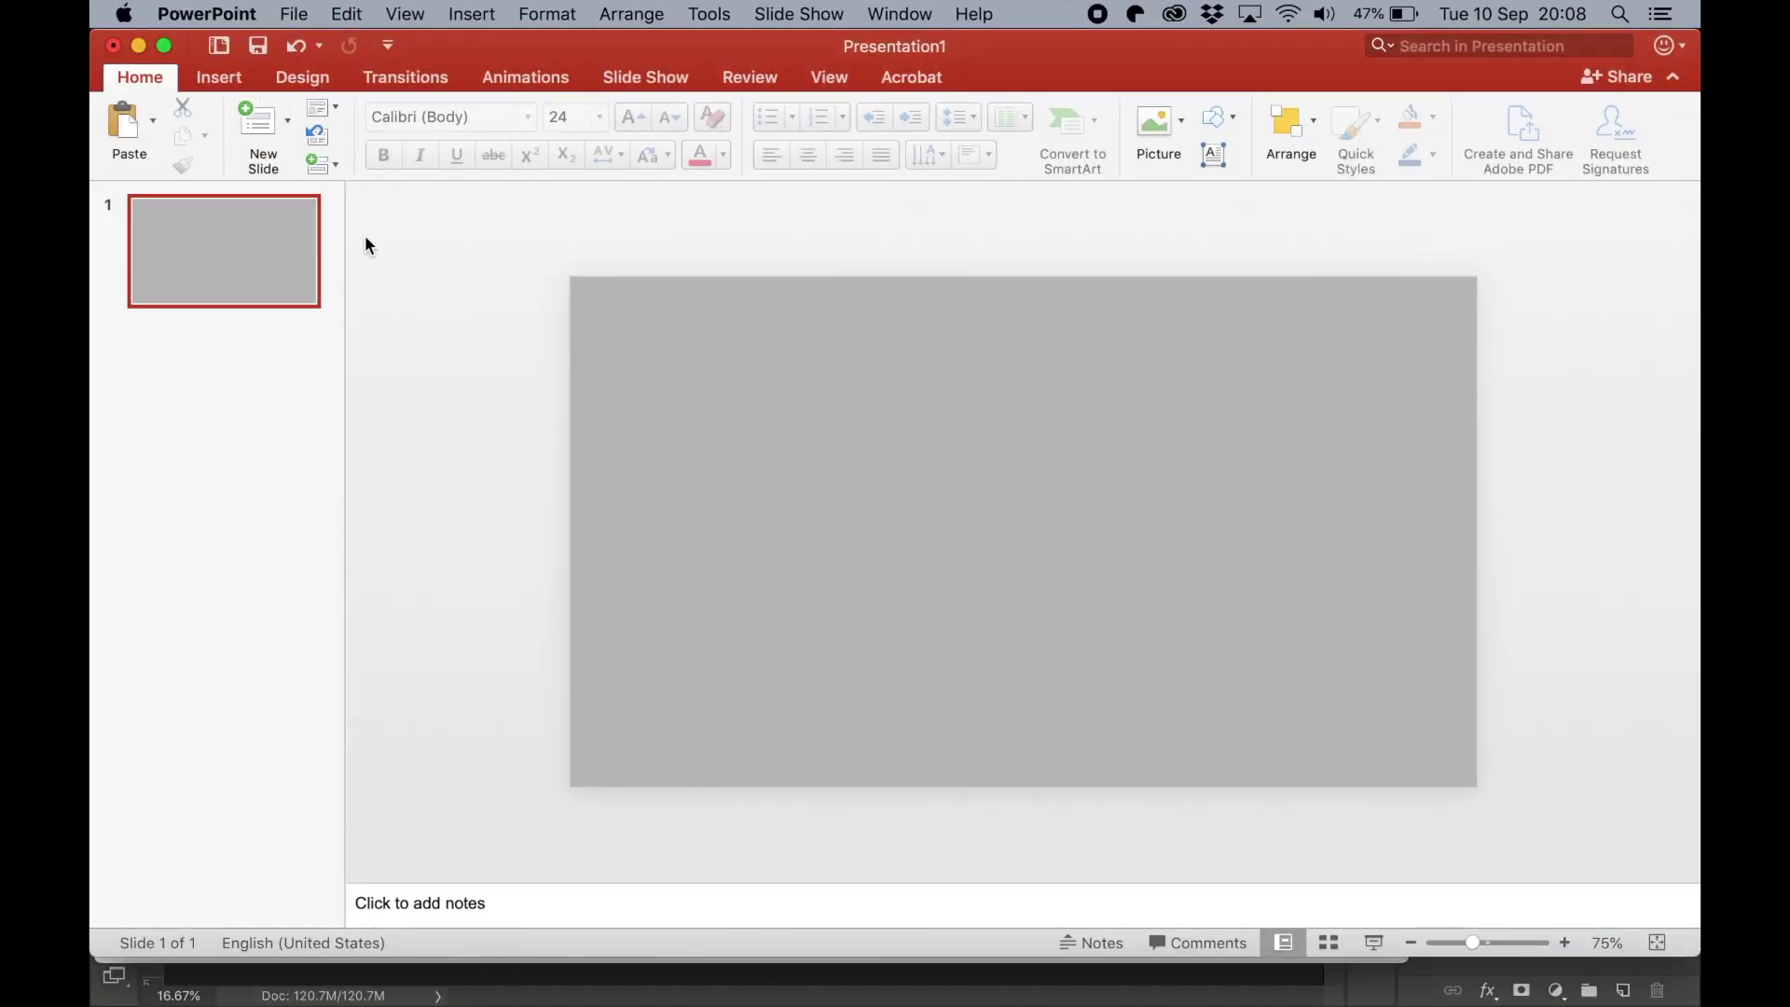
pyautogui.click(239, 82)
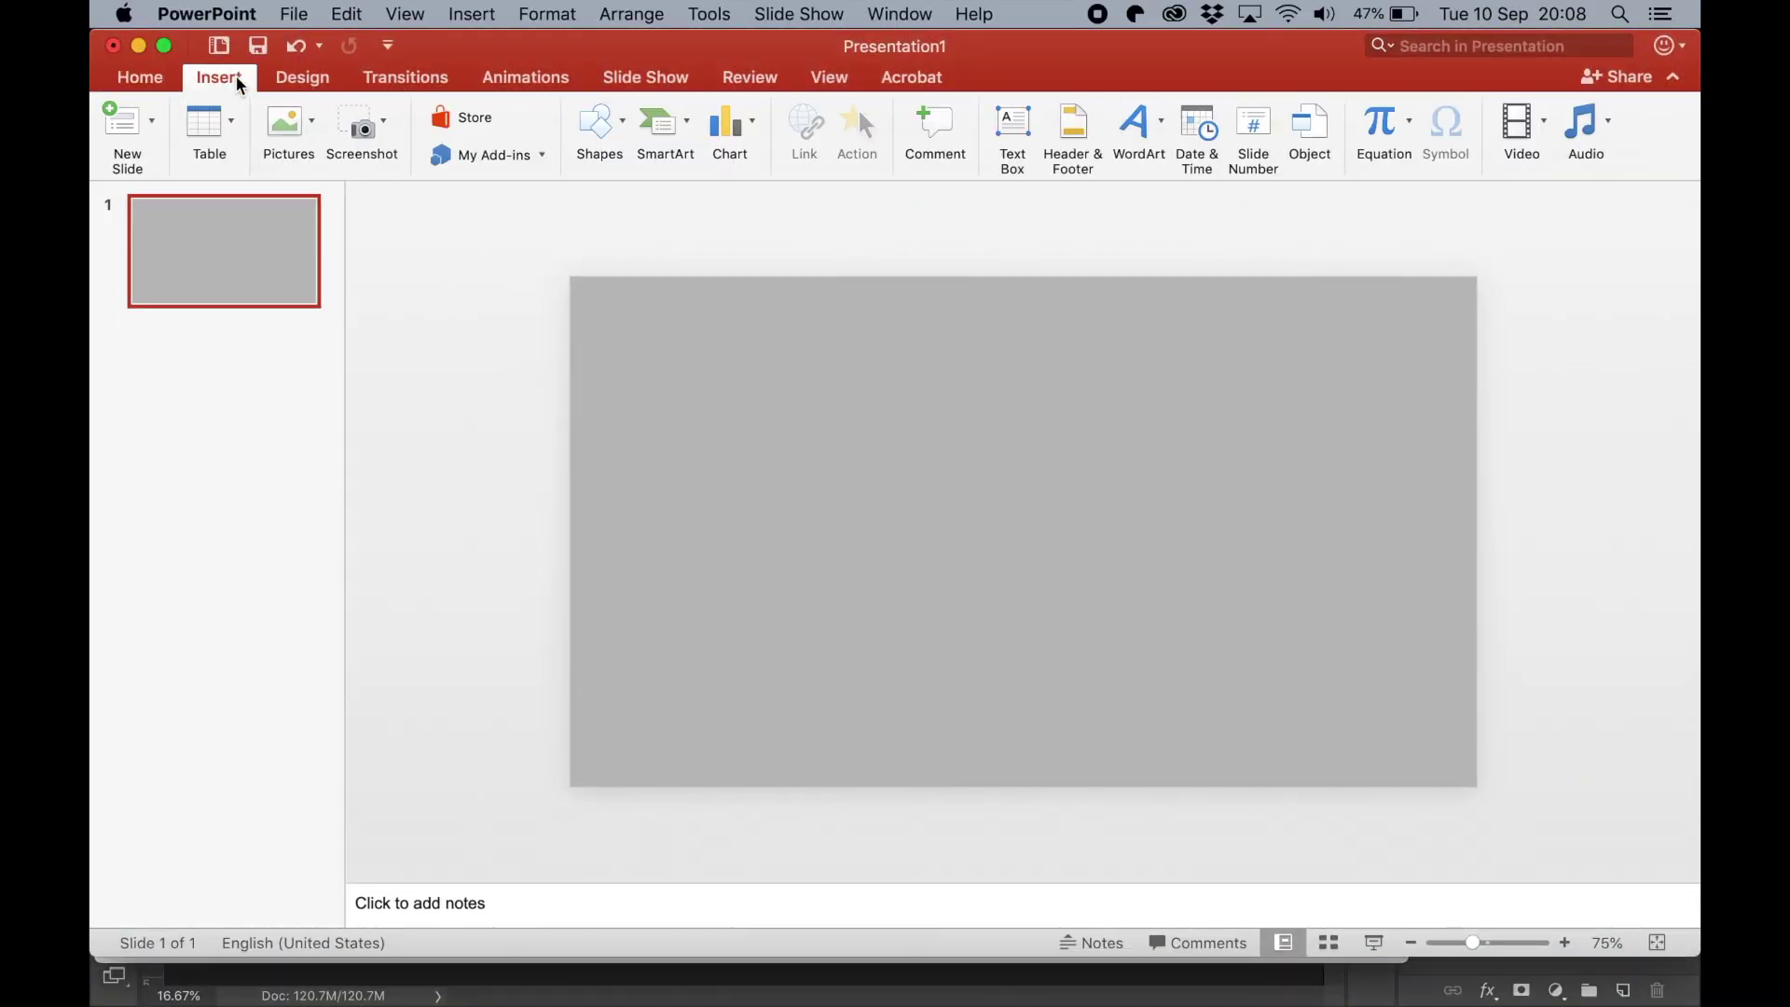
pyautogui.click(315, 138)
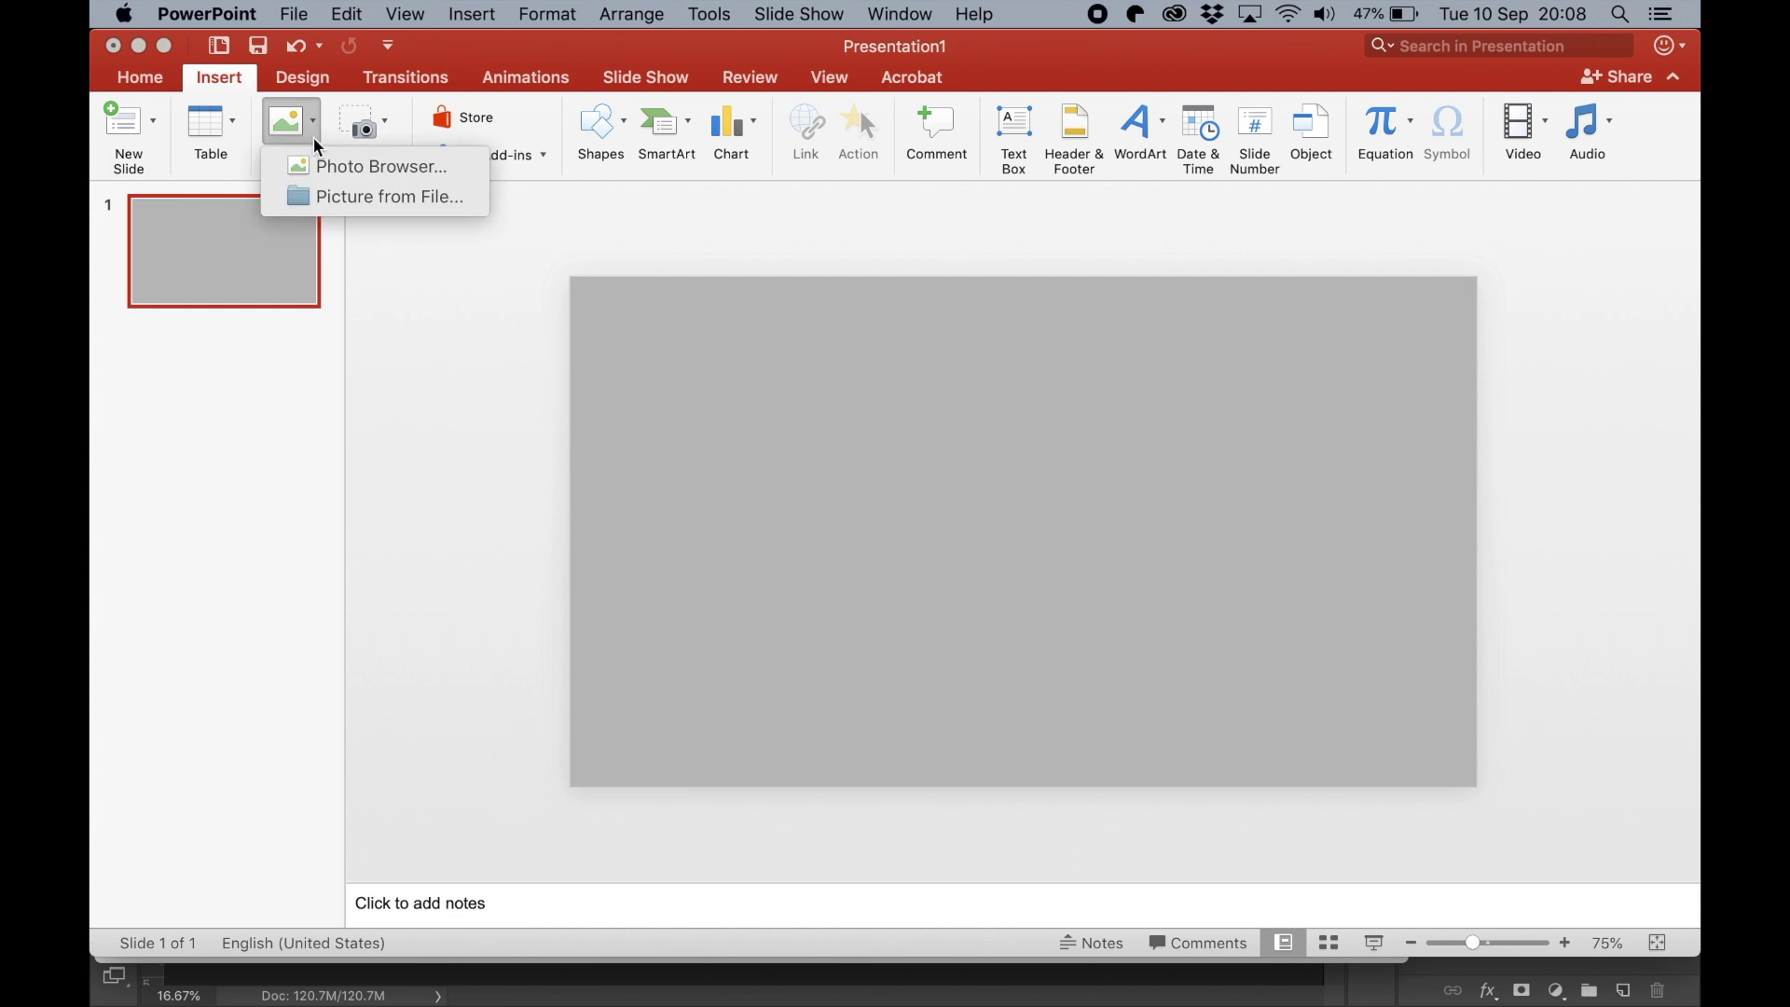
pyautogui.click(347, 198)
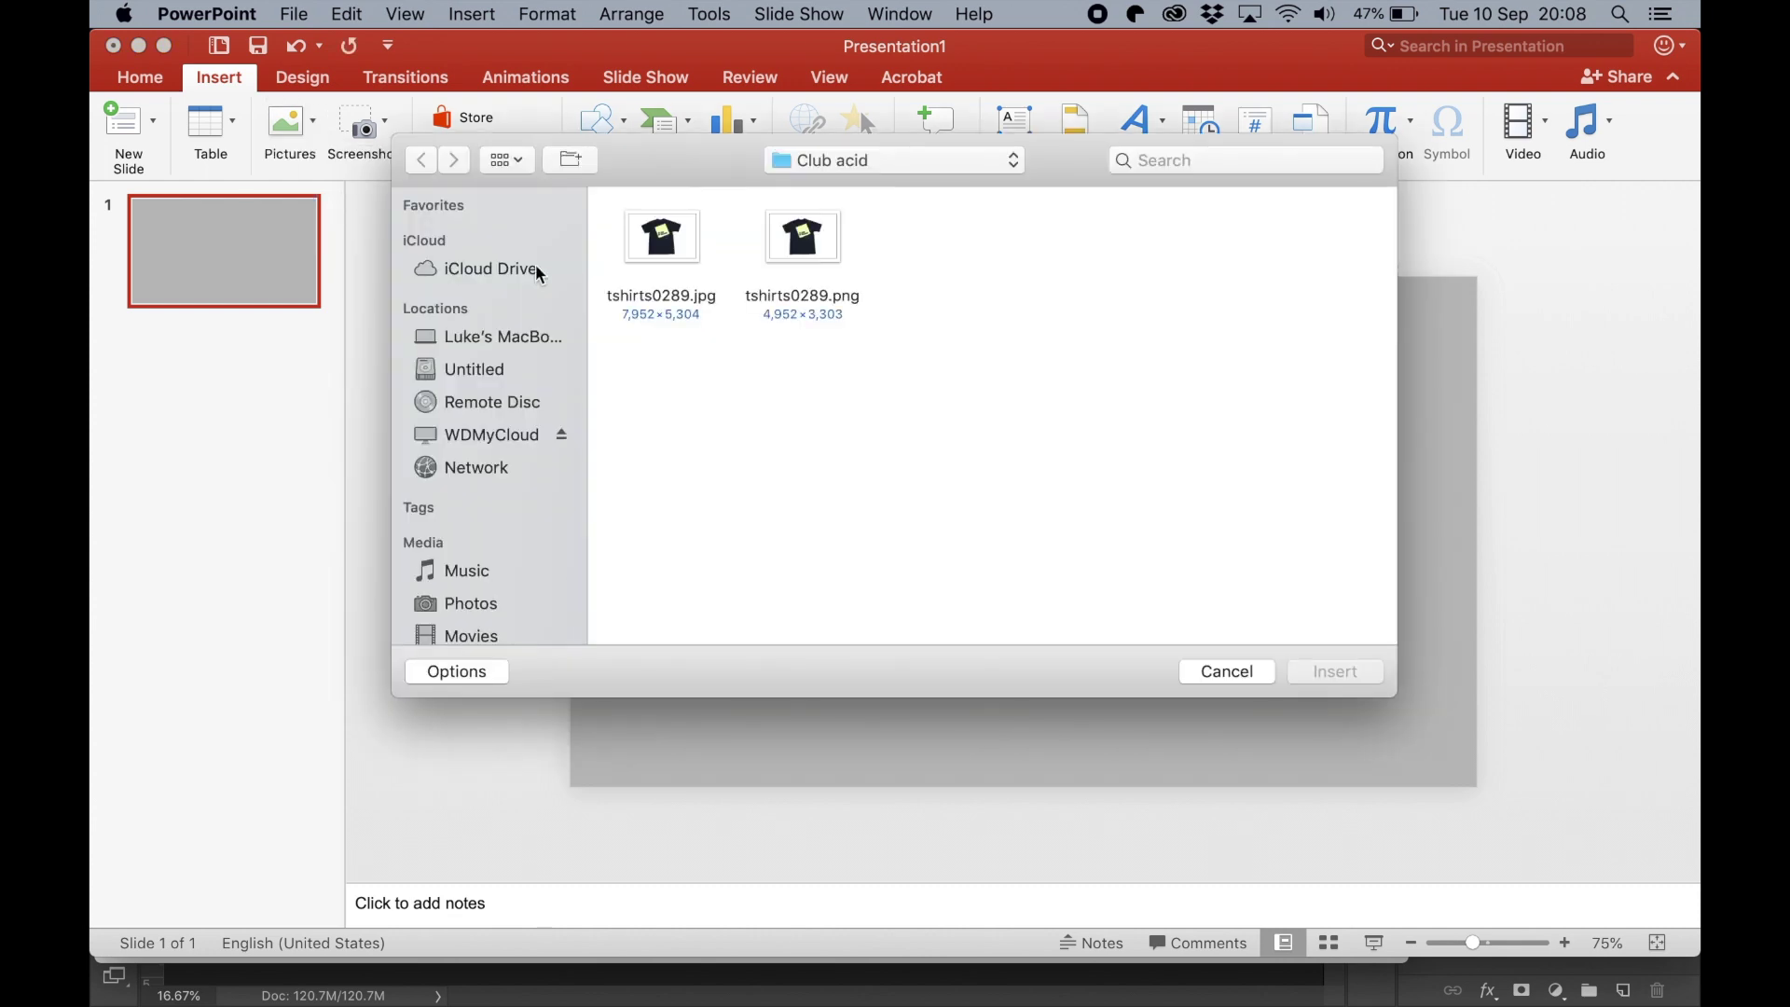
pyautogui.click(677, 249)
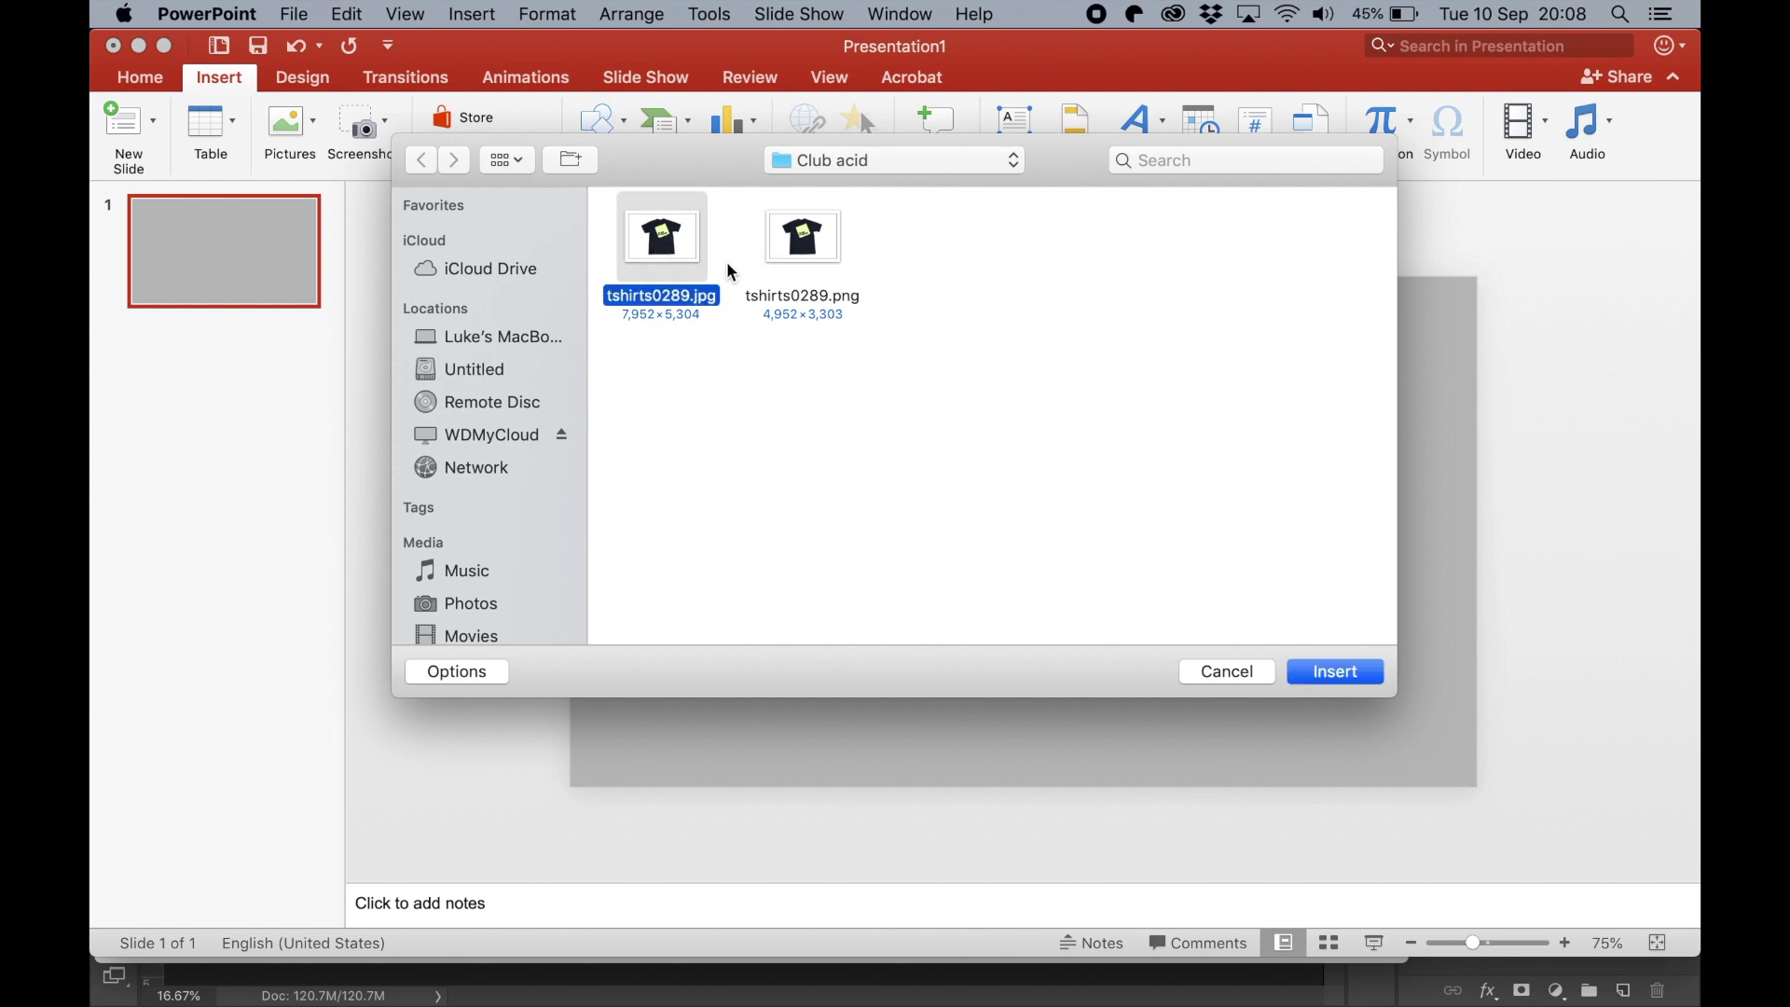
pyautogui.keyDown('shift'); pyautogui.click(828, 262); pyautogui.keyUp('shift')
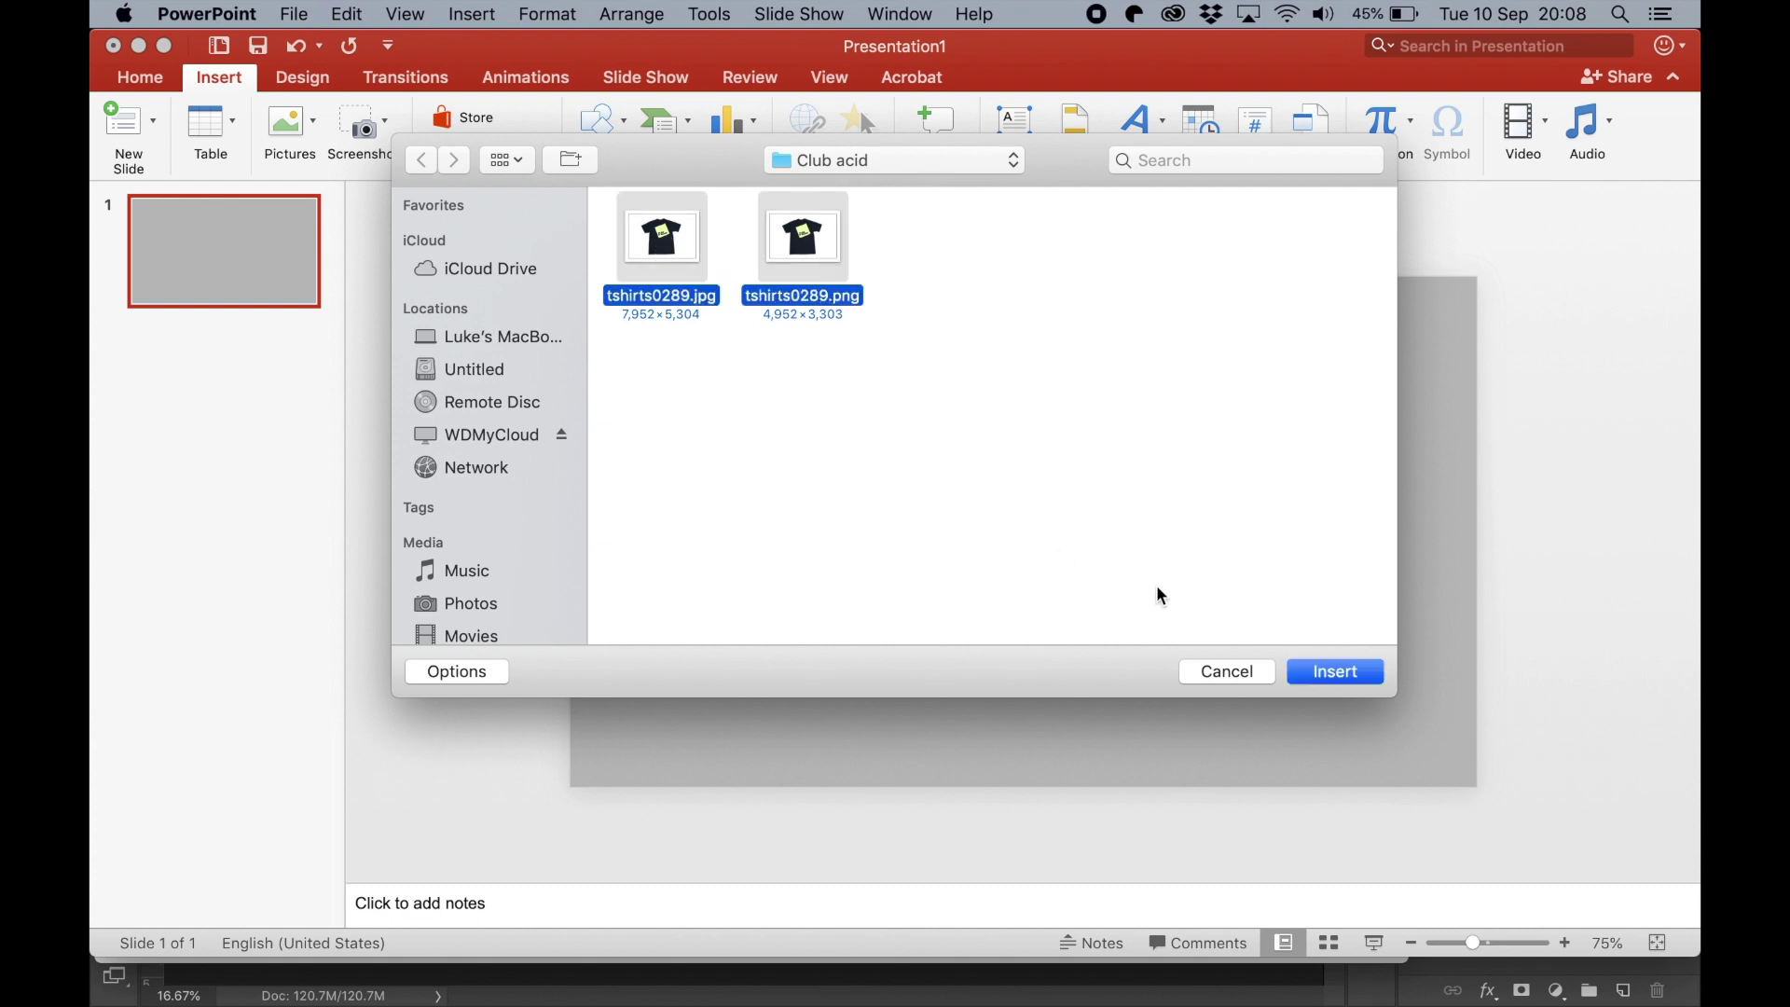
pyautogui.click(1351, 671)
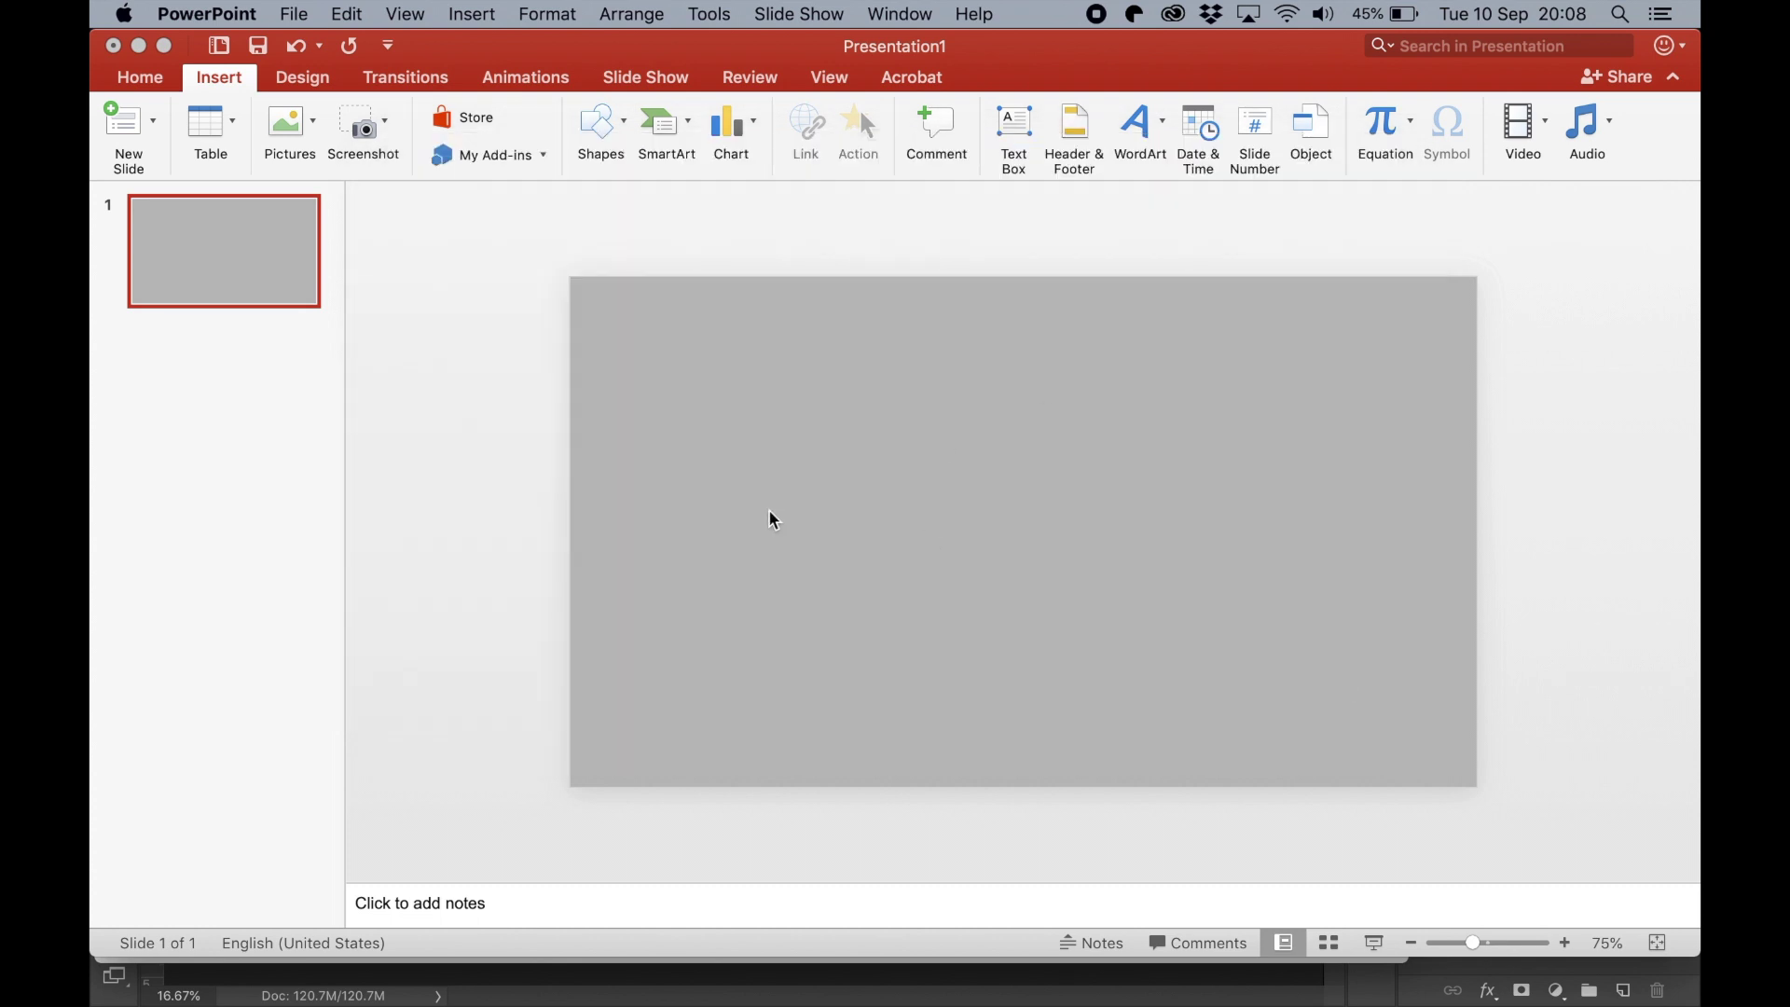
# Separate the two t-shirt pictures on the slide and delete the white-background one.
pyautogui.moveTo(1103, 607); pyautogui.dragTo(1198, 617)
pyautogui.click(1366, 527)
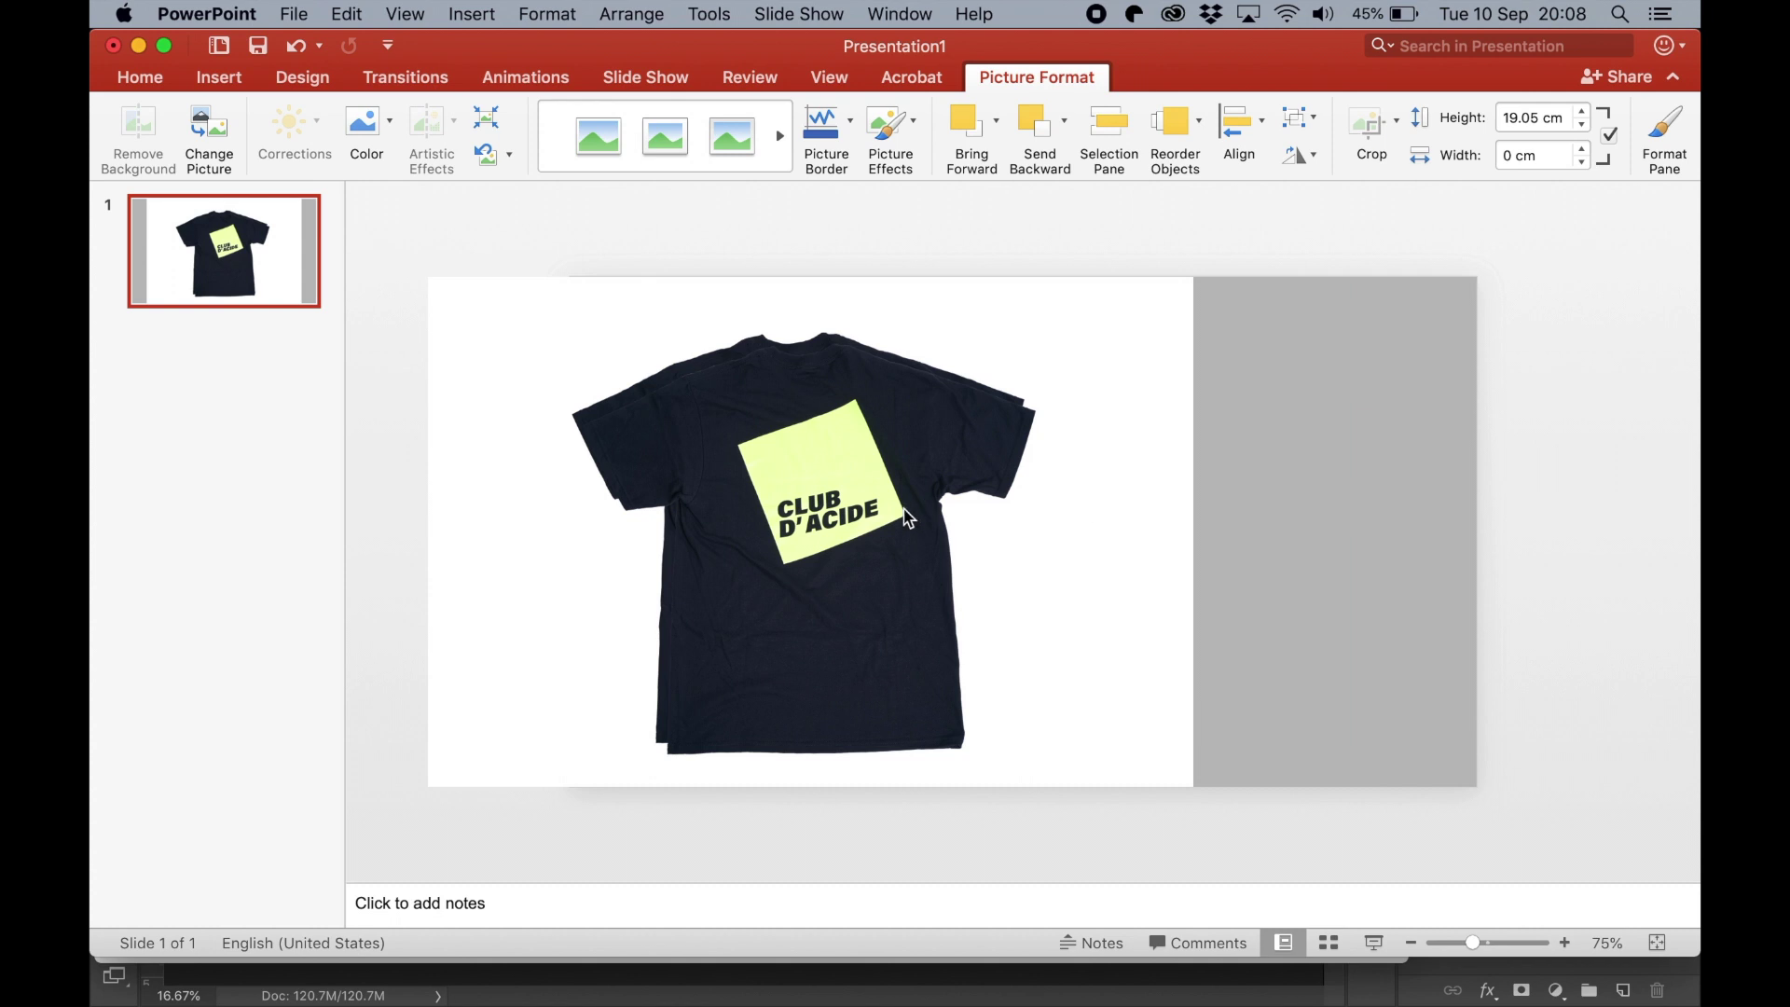
pyautogui.click(988, 568)
pyautogui.press('super+d')
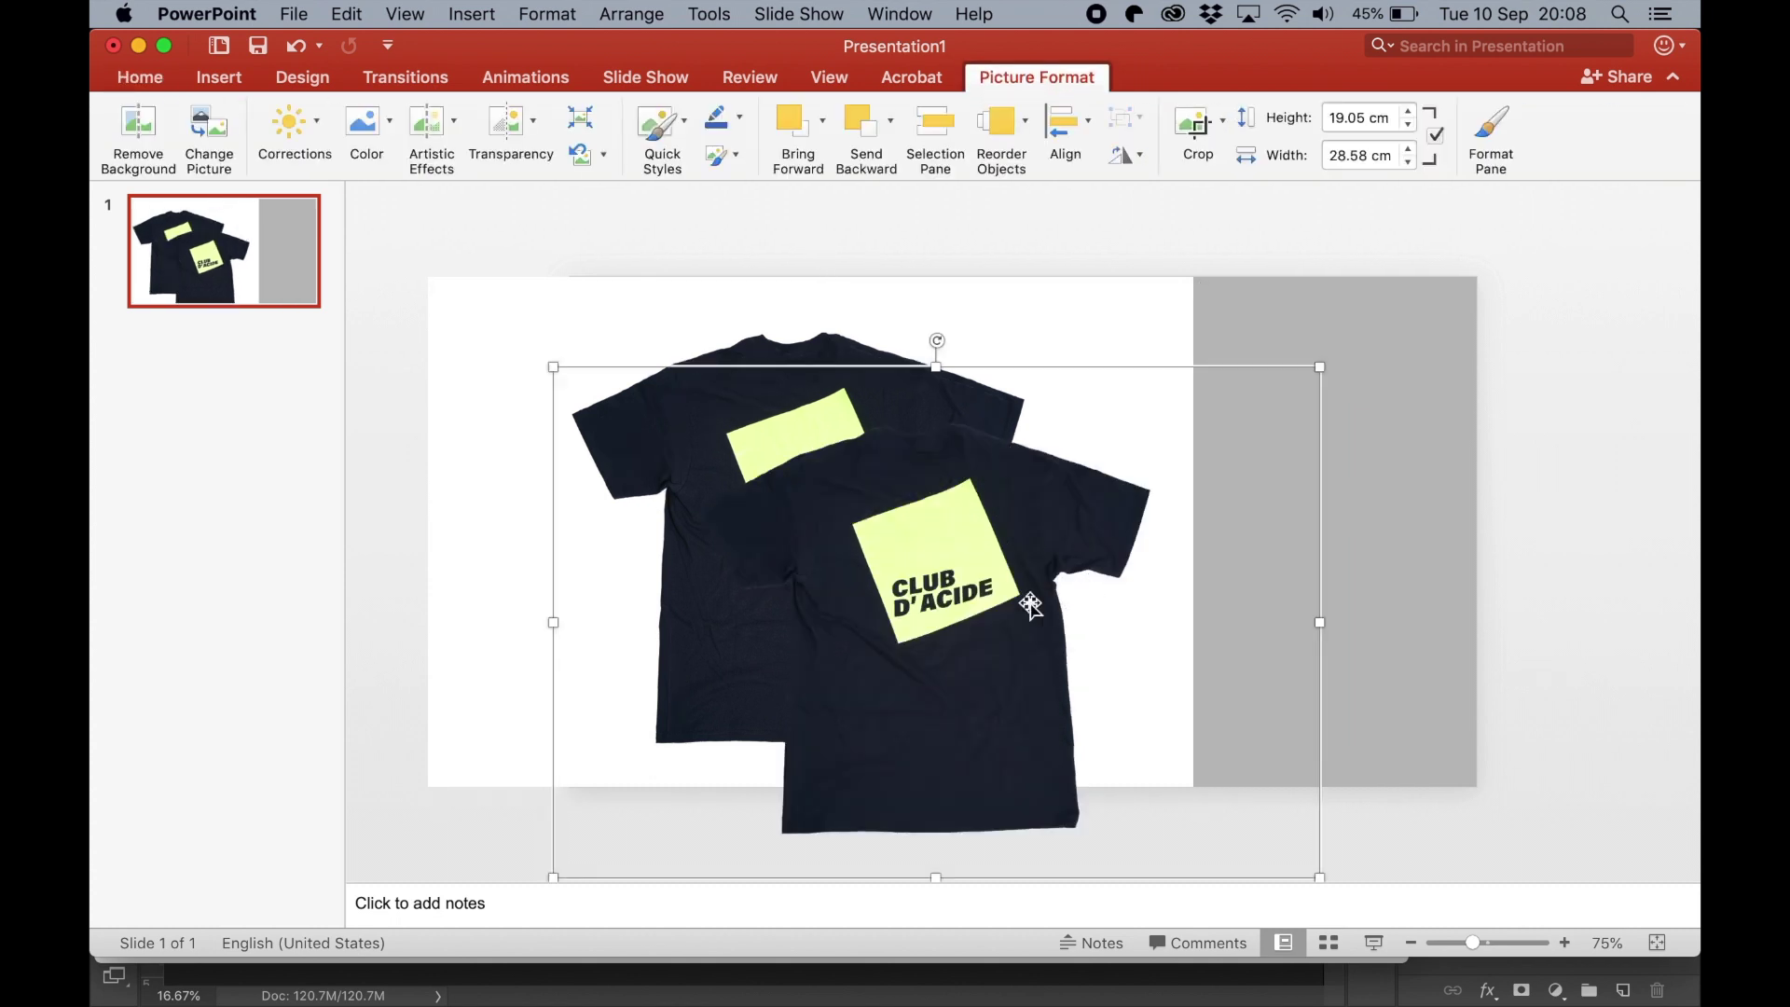
pyautogui.moveTo(1030, 606); pyautogui.dragTo(1356, 639)
pyautogui.moveTo(786, 587)
pyautogui.mouseDown()
pyautogui.moveTo(687, 652)
pyautogui.moveTo(779, 559)
pyautogui.moveTo(946, 545)
pyautogui.moveTo(851, 583)
pyautogui.moveTo(783, 563)
pyautogui.moveTo(959, 571)
pyautogui.moveTo(826, 579)
pyautogui.moveTo(751, 655)
pyautogui.moveTo(805, 584)
pyautogui.mouseUp()
pyautogui.press('Delete')
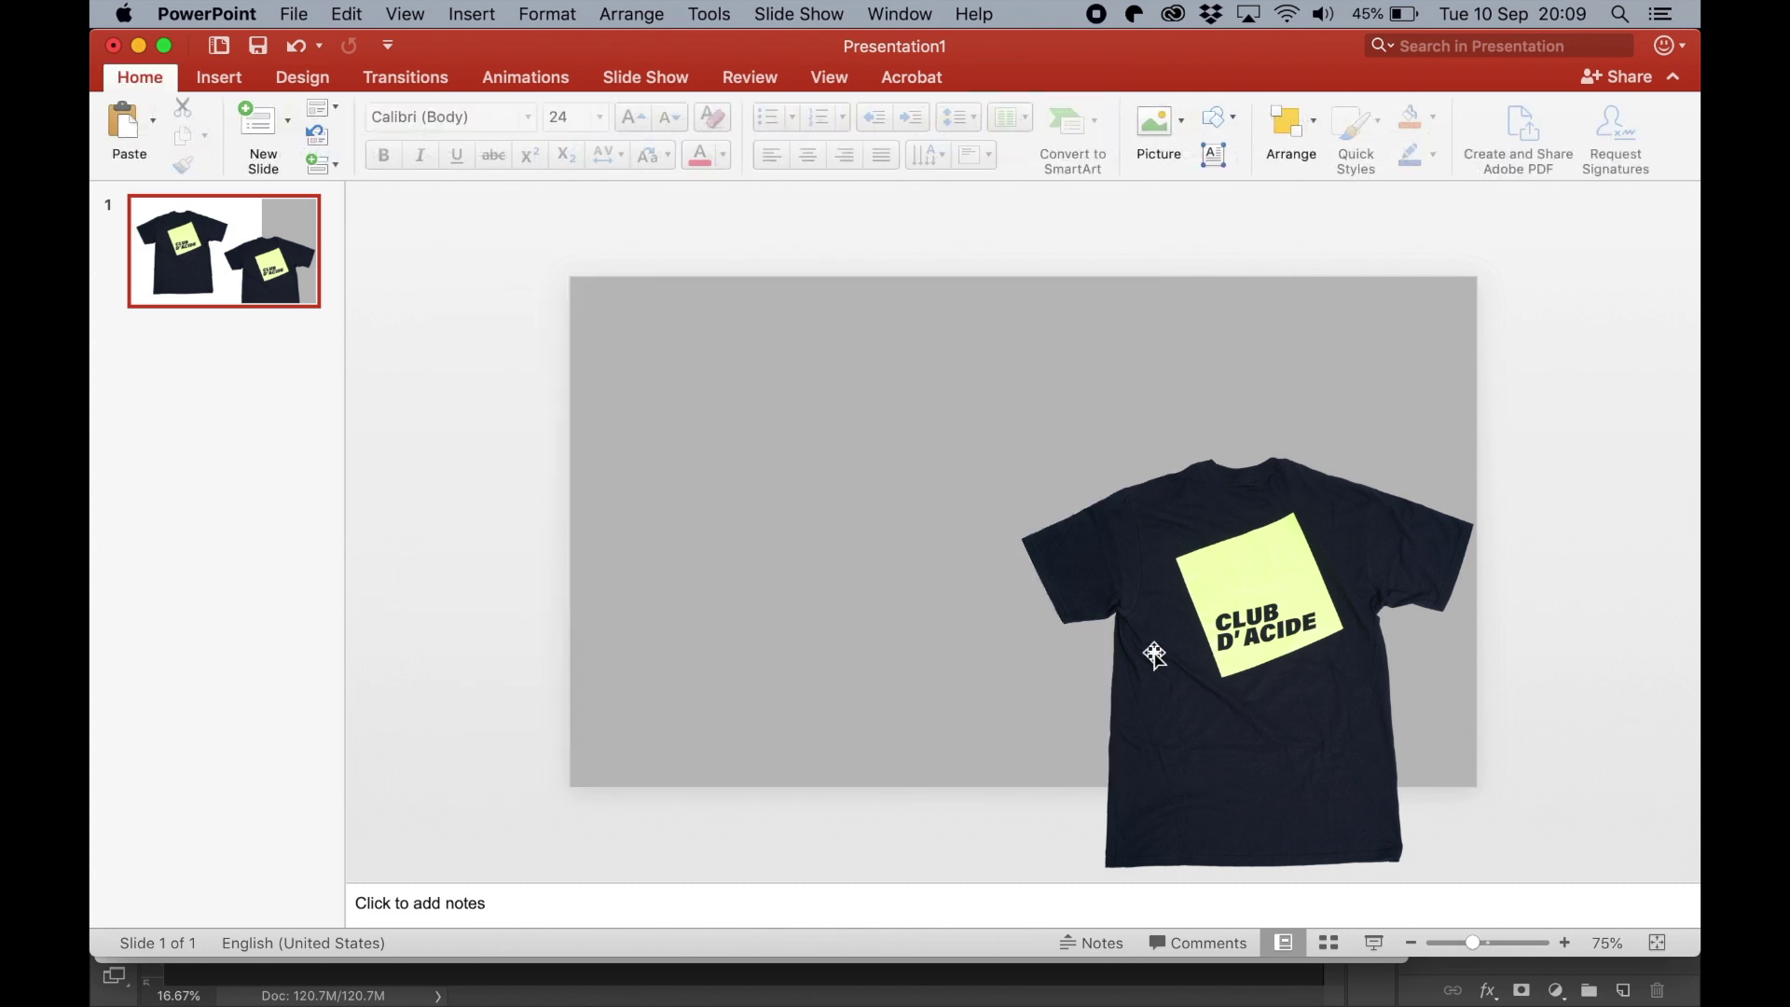
# Centre the transparent t-shirt, rotate it to about 330°, and close the presentation.
pyautogui.click(1202, 650)
pyautogui.moveTo(1158, 667); pyautogui.dragTo(932, 508)
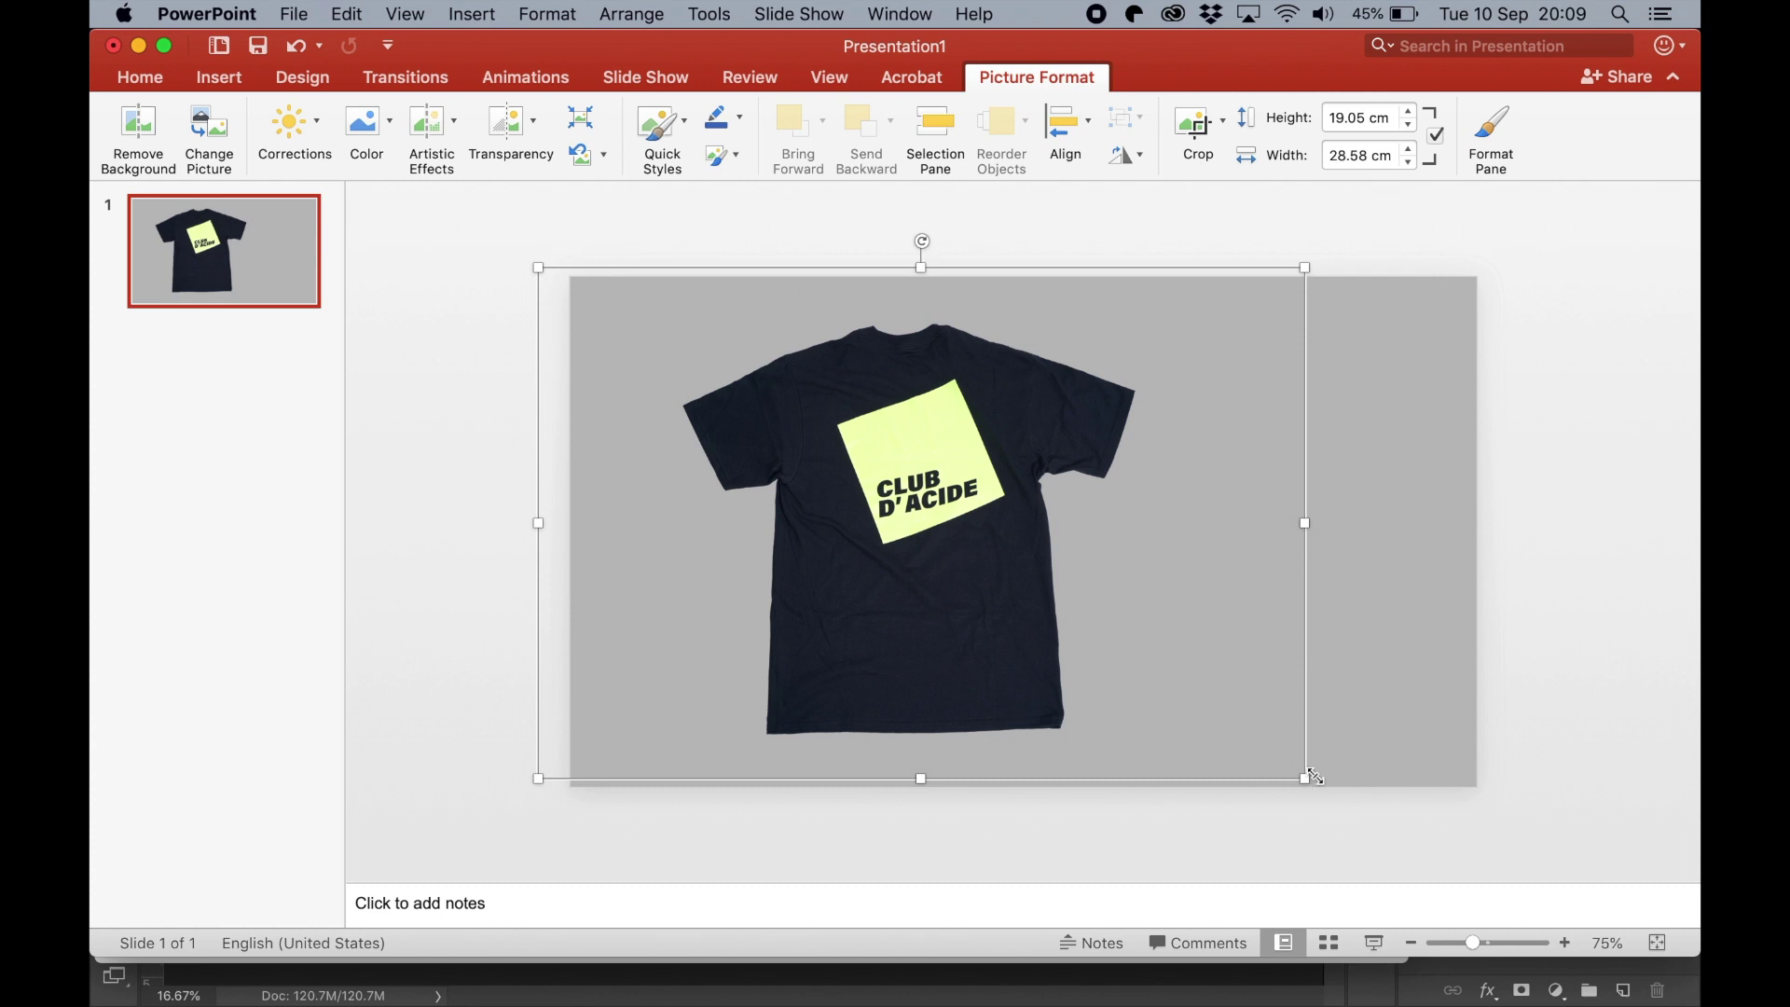
pyautogui.moveTo(925, 243); pyautogui.dragTo(872, 469)
pyautogui.moveTo(690, 378); pyautogui.dragTo(690, 377)
pyautogui.click(113, 46)
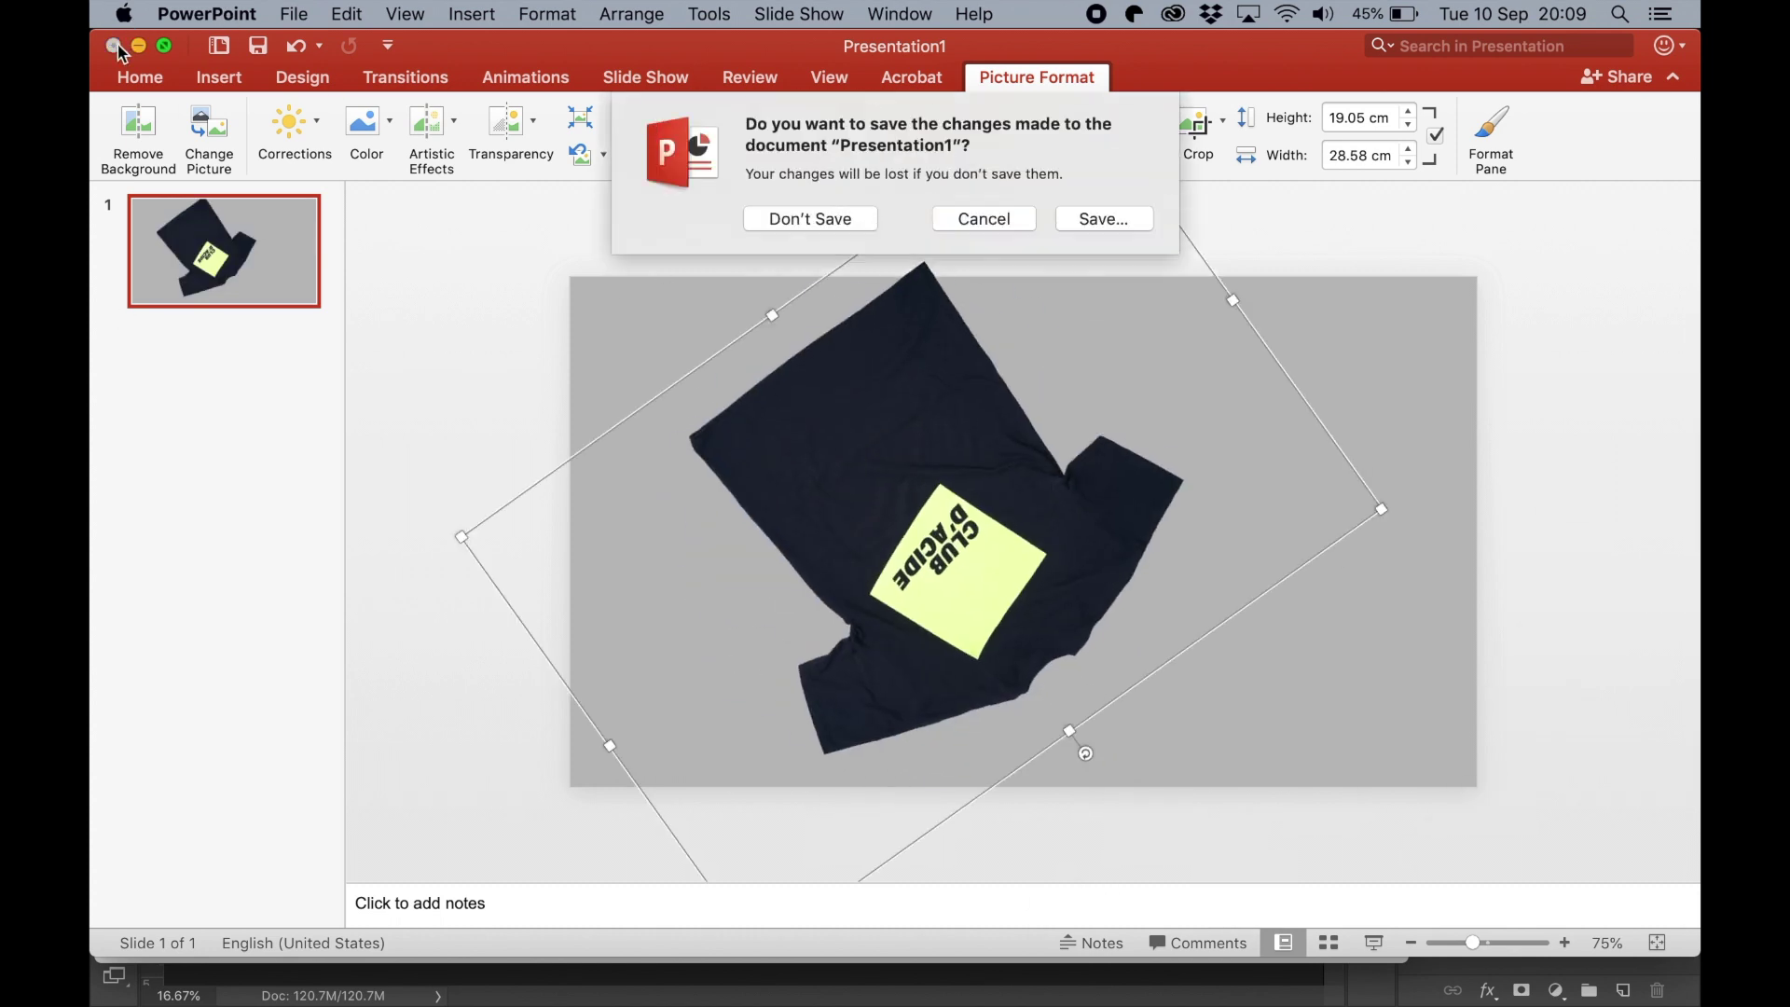
# Discard Presentation1 unsaved, close Preview, and launch Camera Raw on tshirts0286.jpg in Photoshop.
pyautogui.click(831, 218)
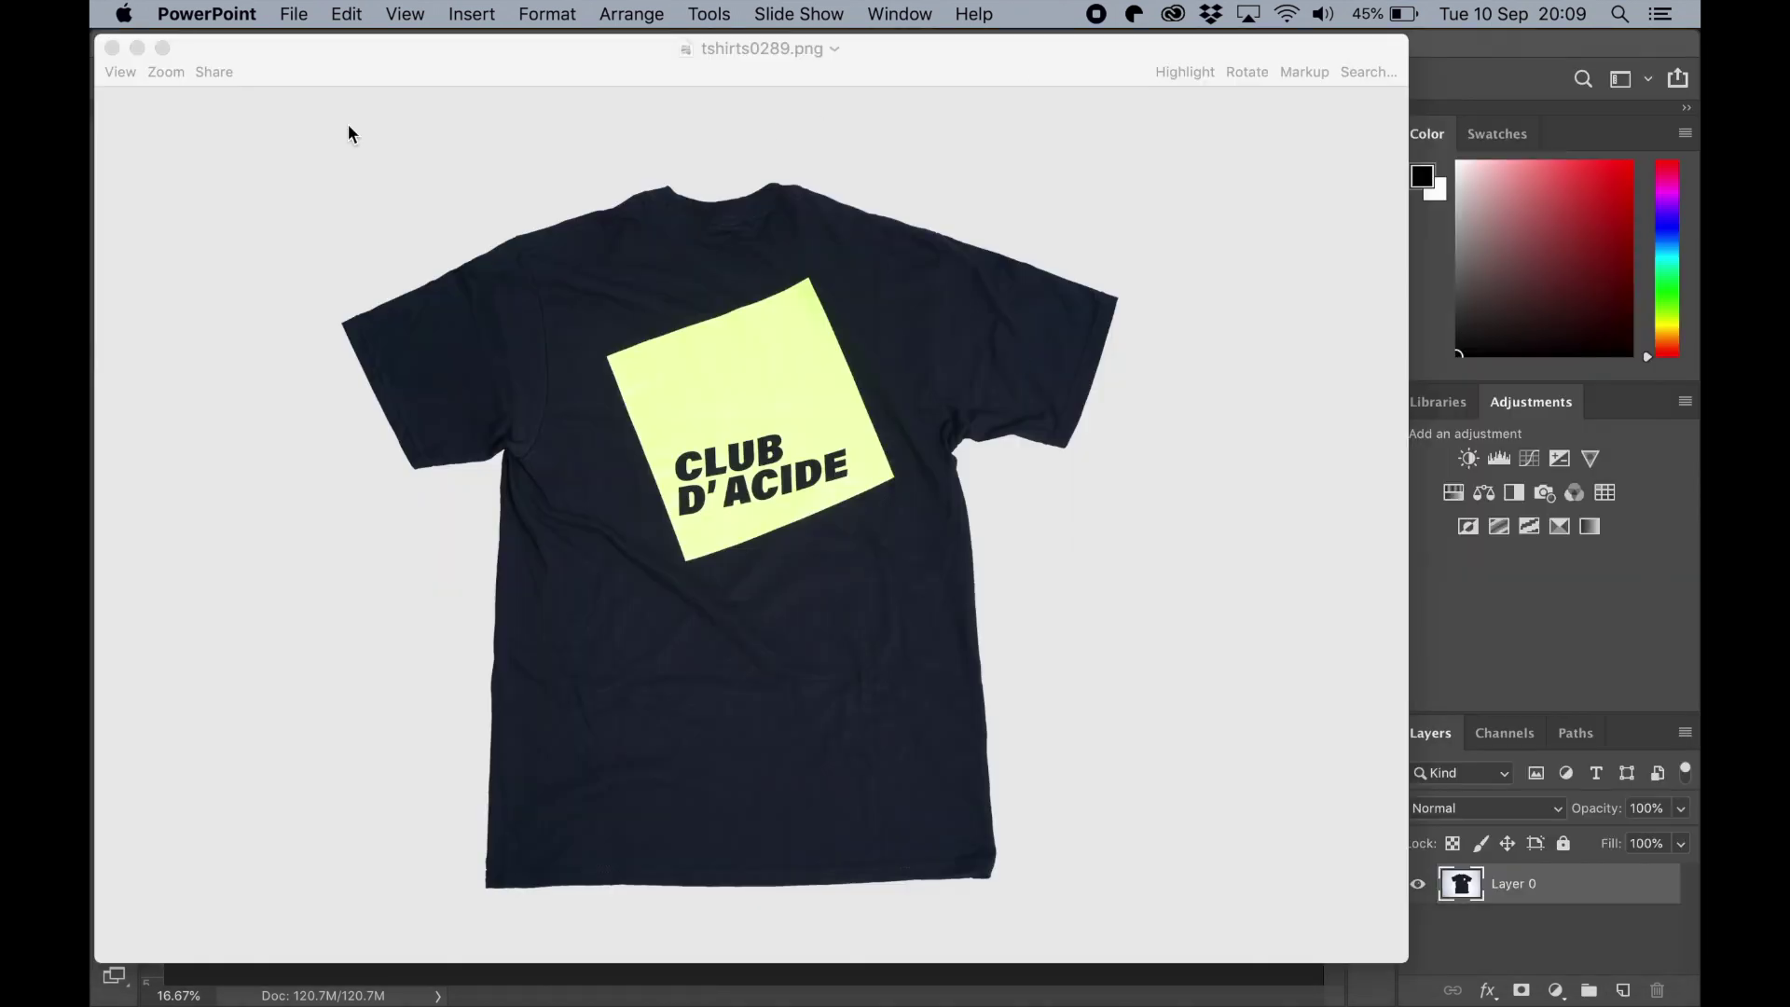
pyautogui.click(112, 47)
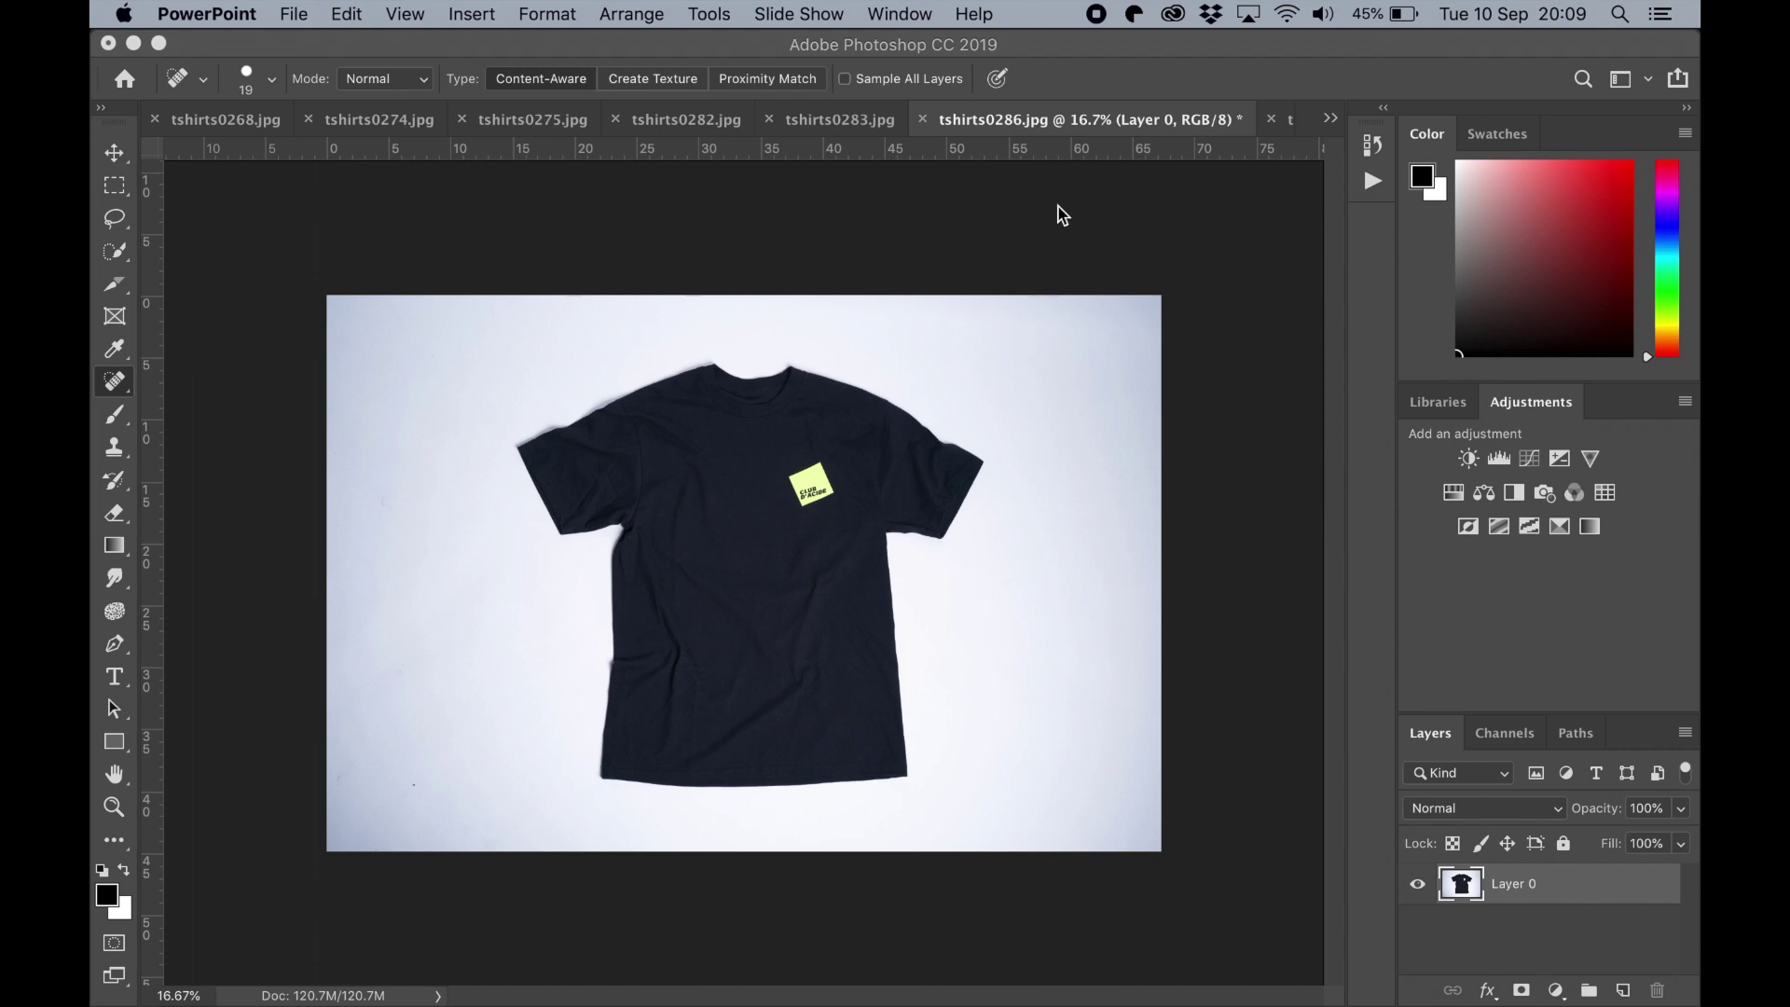
pyautogui.click(1072, 250)
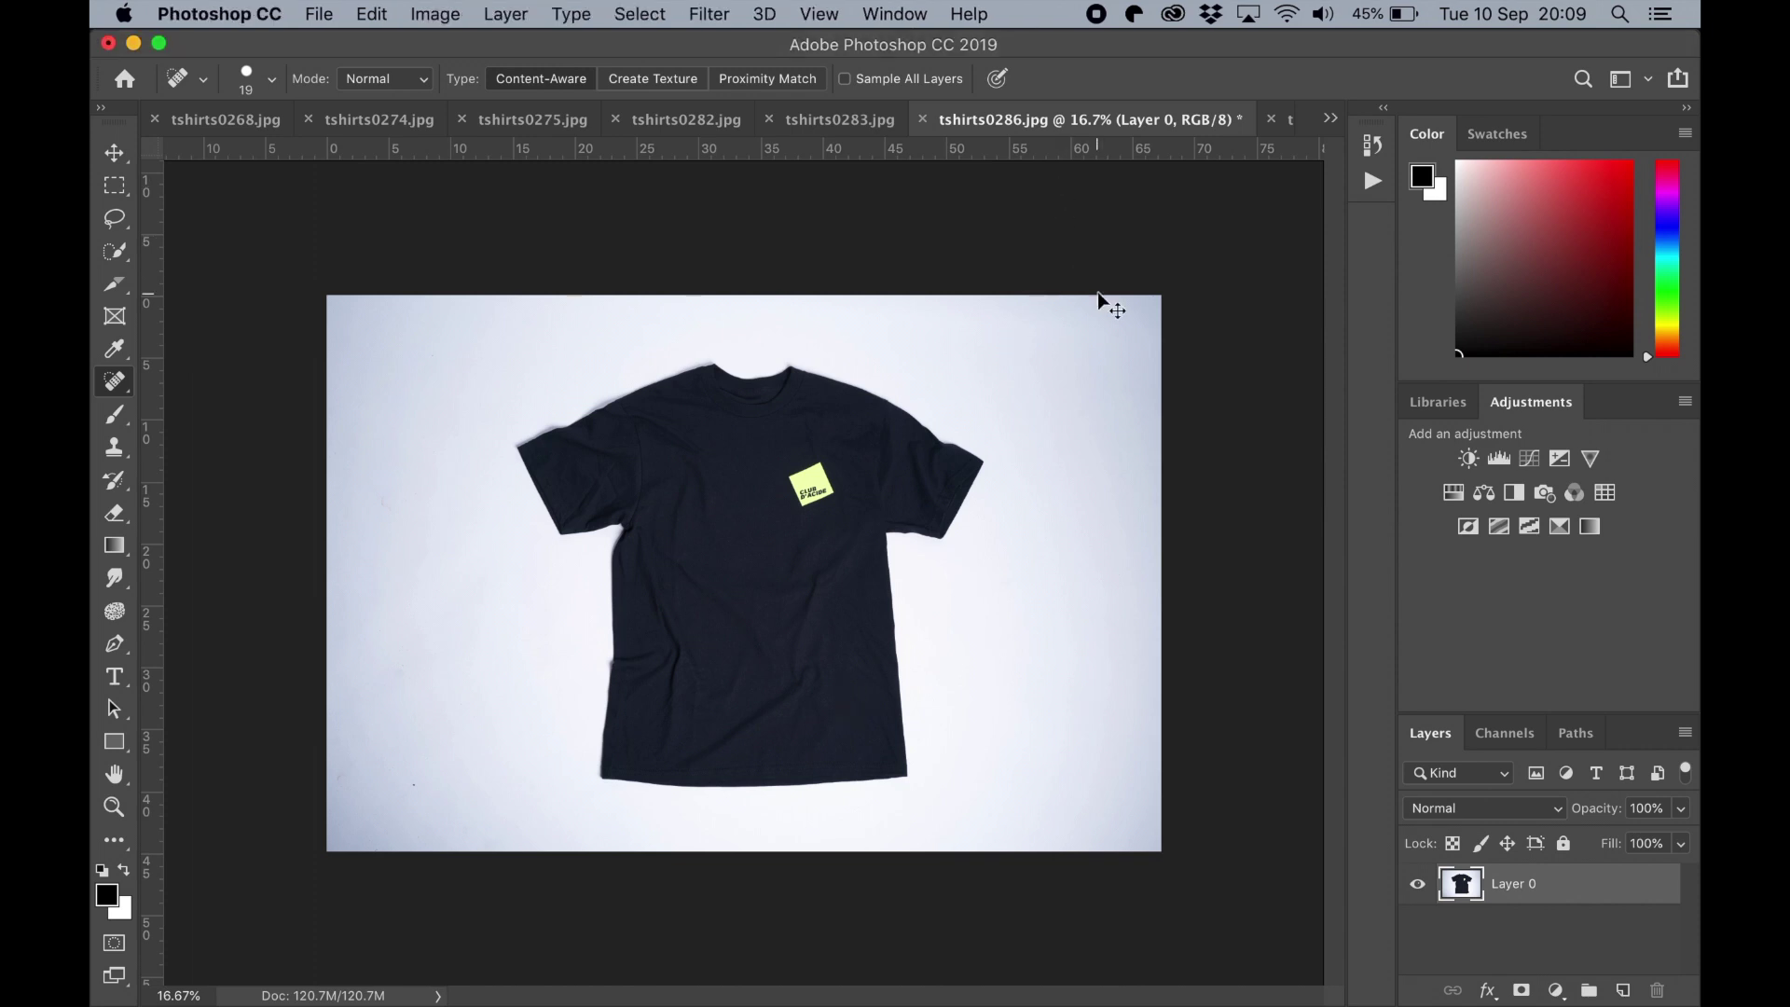
pyautogui.press('super+shift+a')
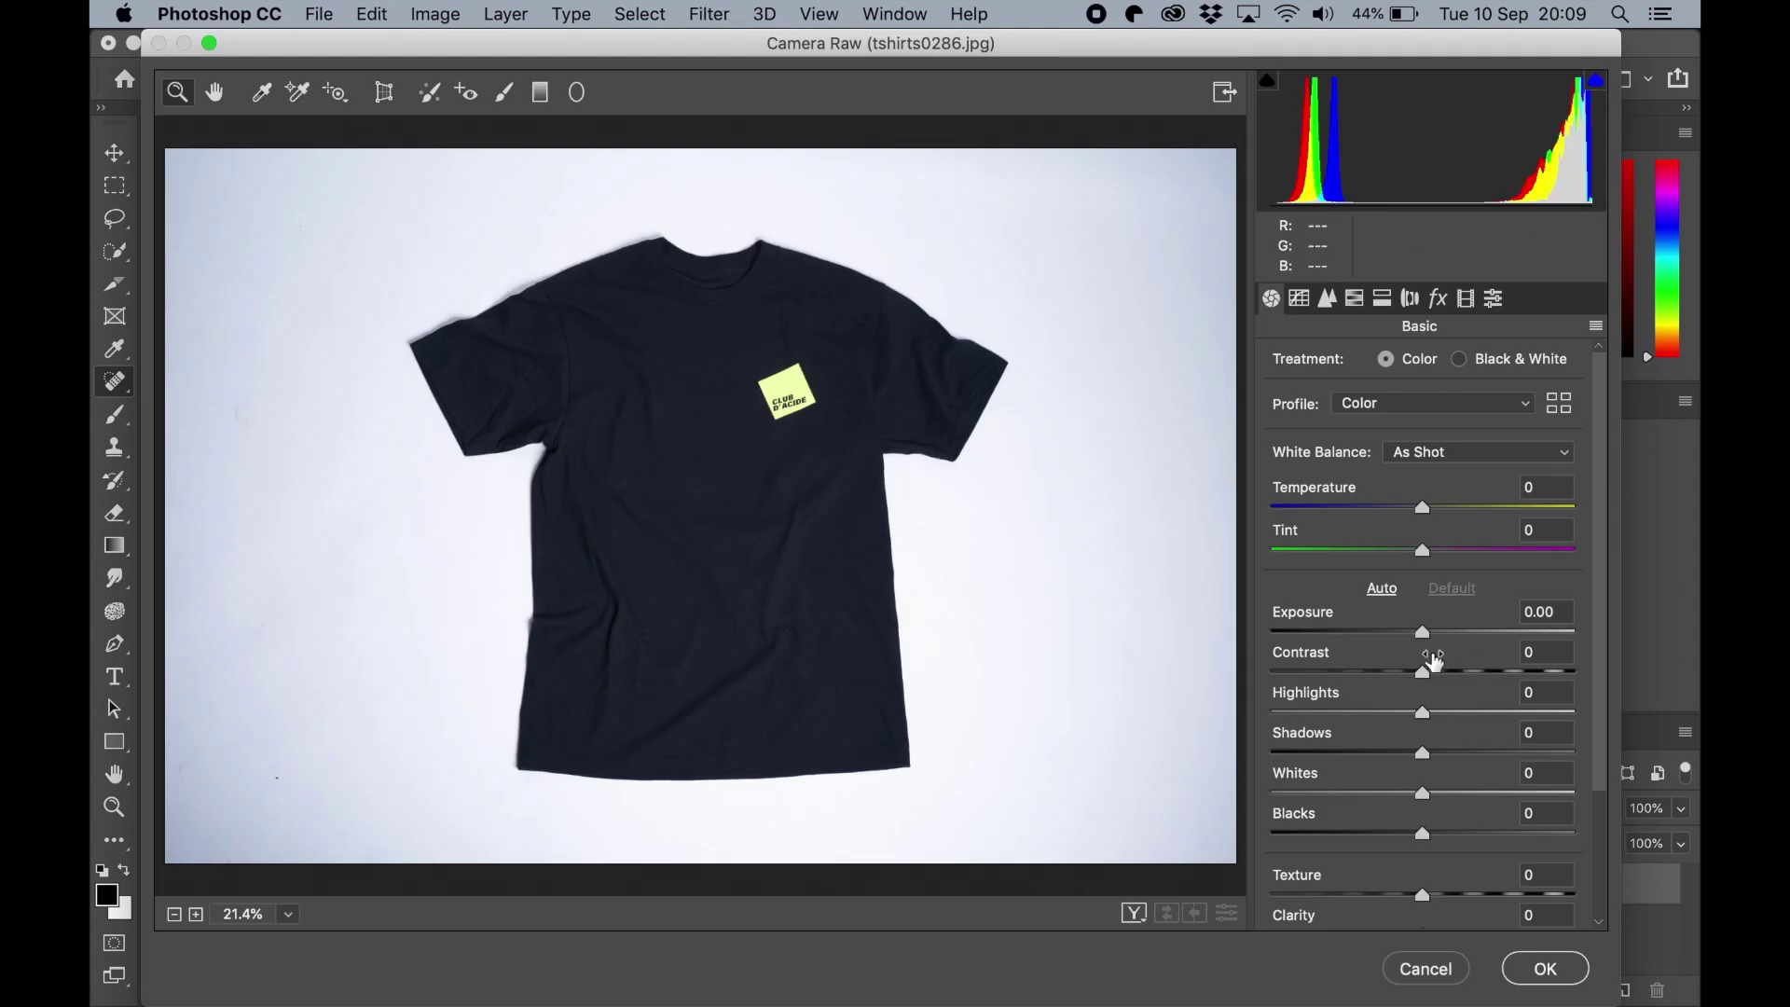
# Try Exposure at +1.20, reset it to 0.00, and apply Camera Raw unchanged.
pyautogui.moveTo(1428, 631); pyautogui.dragTo(1465, 652)
pyautogui.doubleClick(1459, 634)
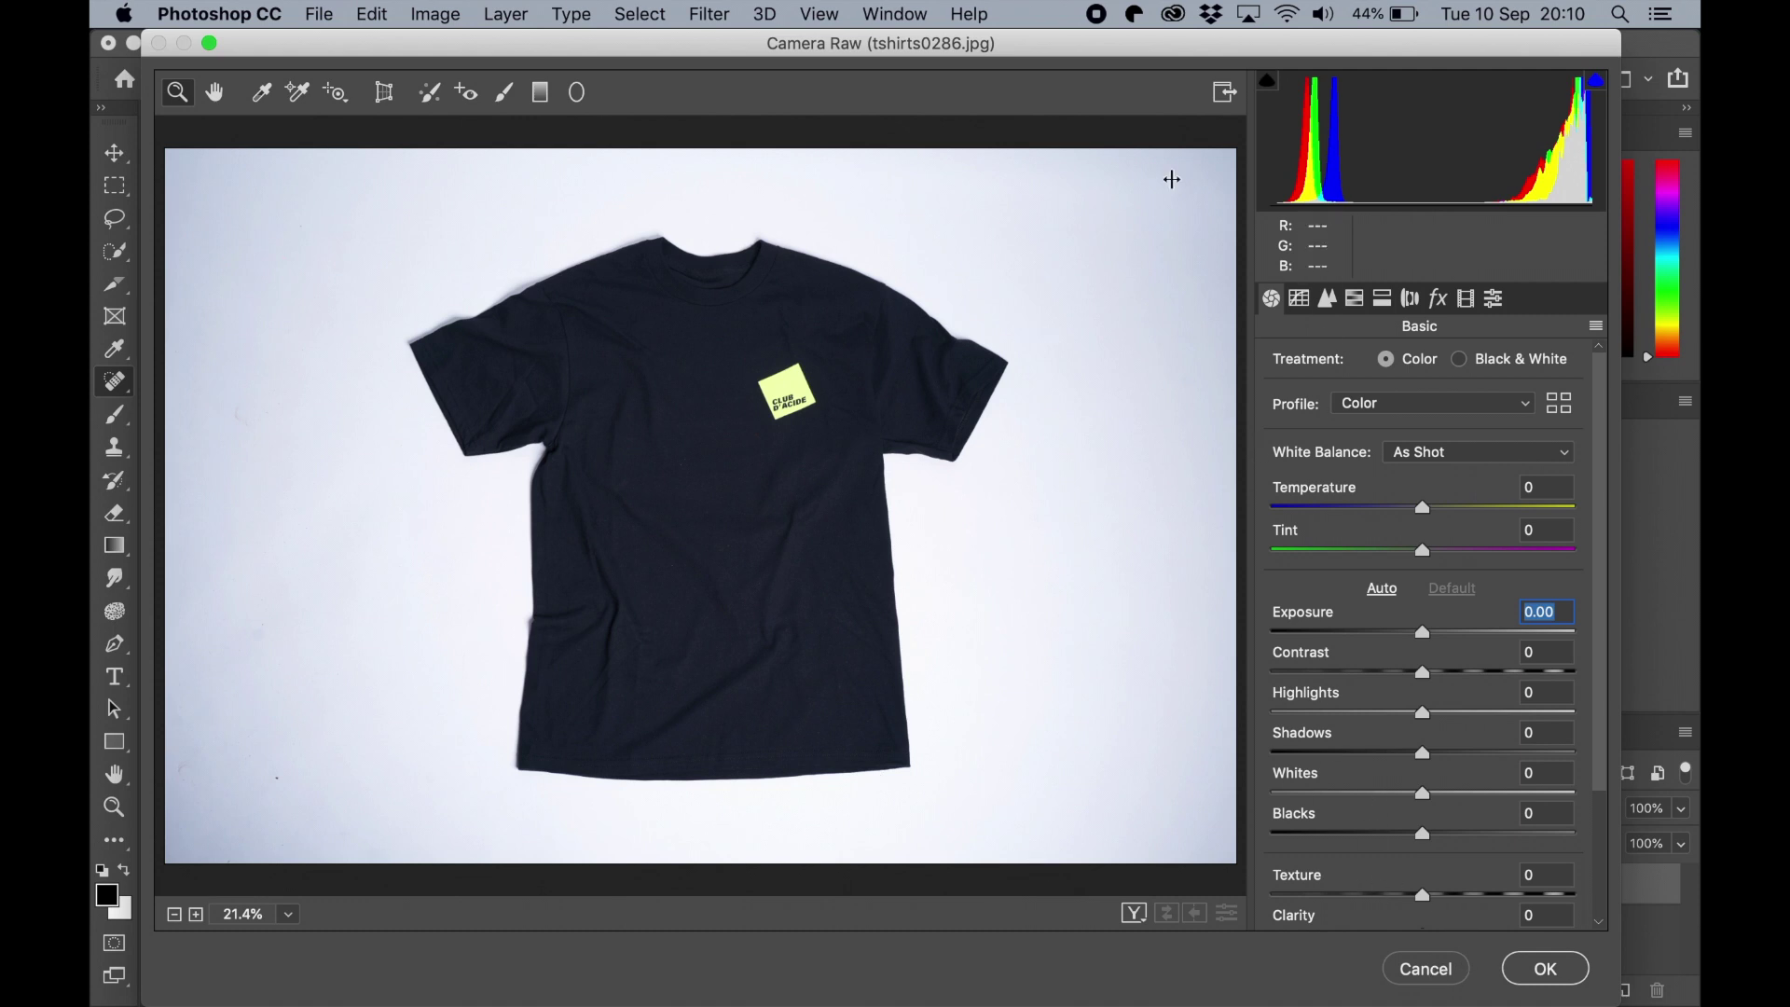
pyautogui.click(1546, 969)
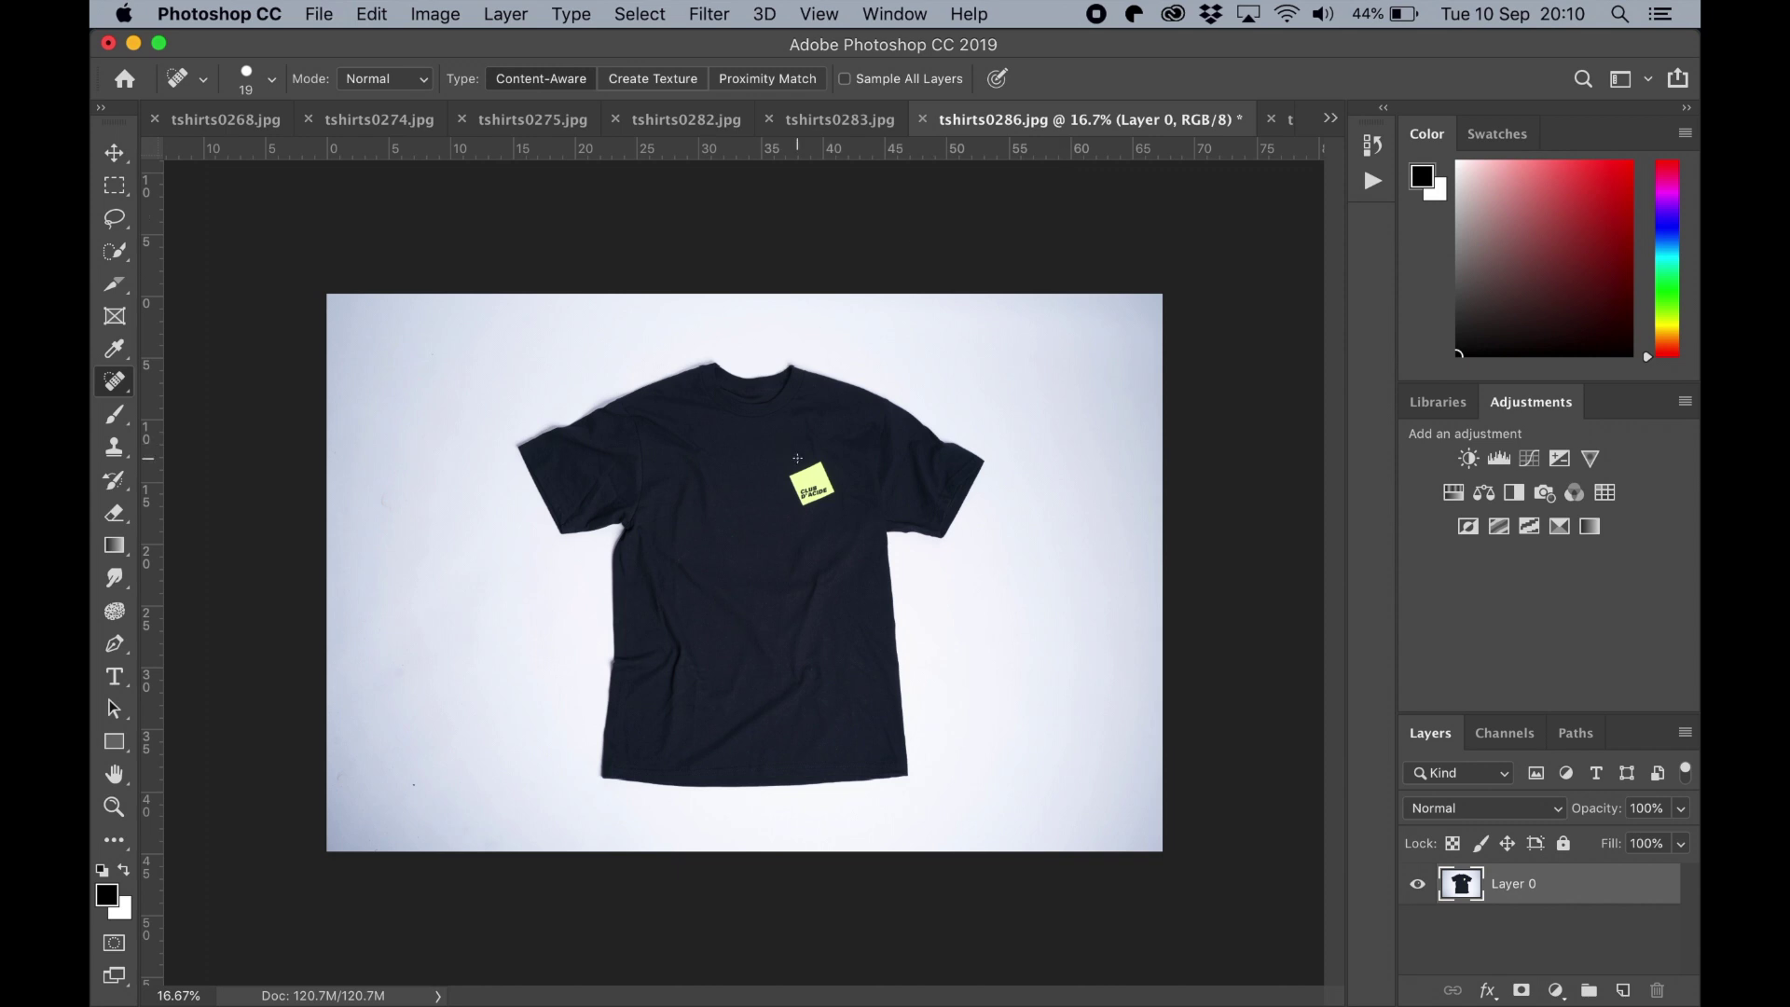
# Zoom in on the chest logo and shift Layer 0 lower with the Move tool.
pyautogui.press('super+plus')
pyautogui.press('super+plus')
pyautogui.press('super+plus')
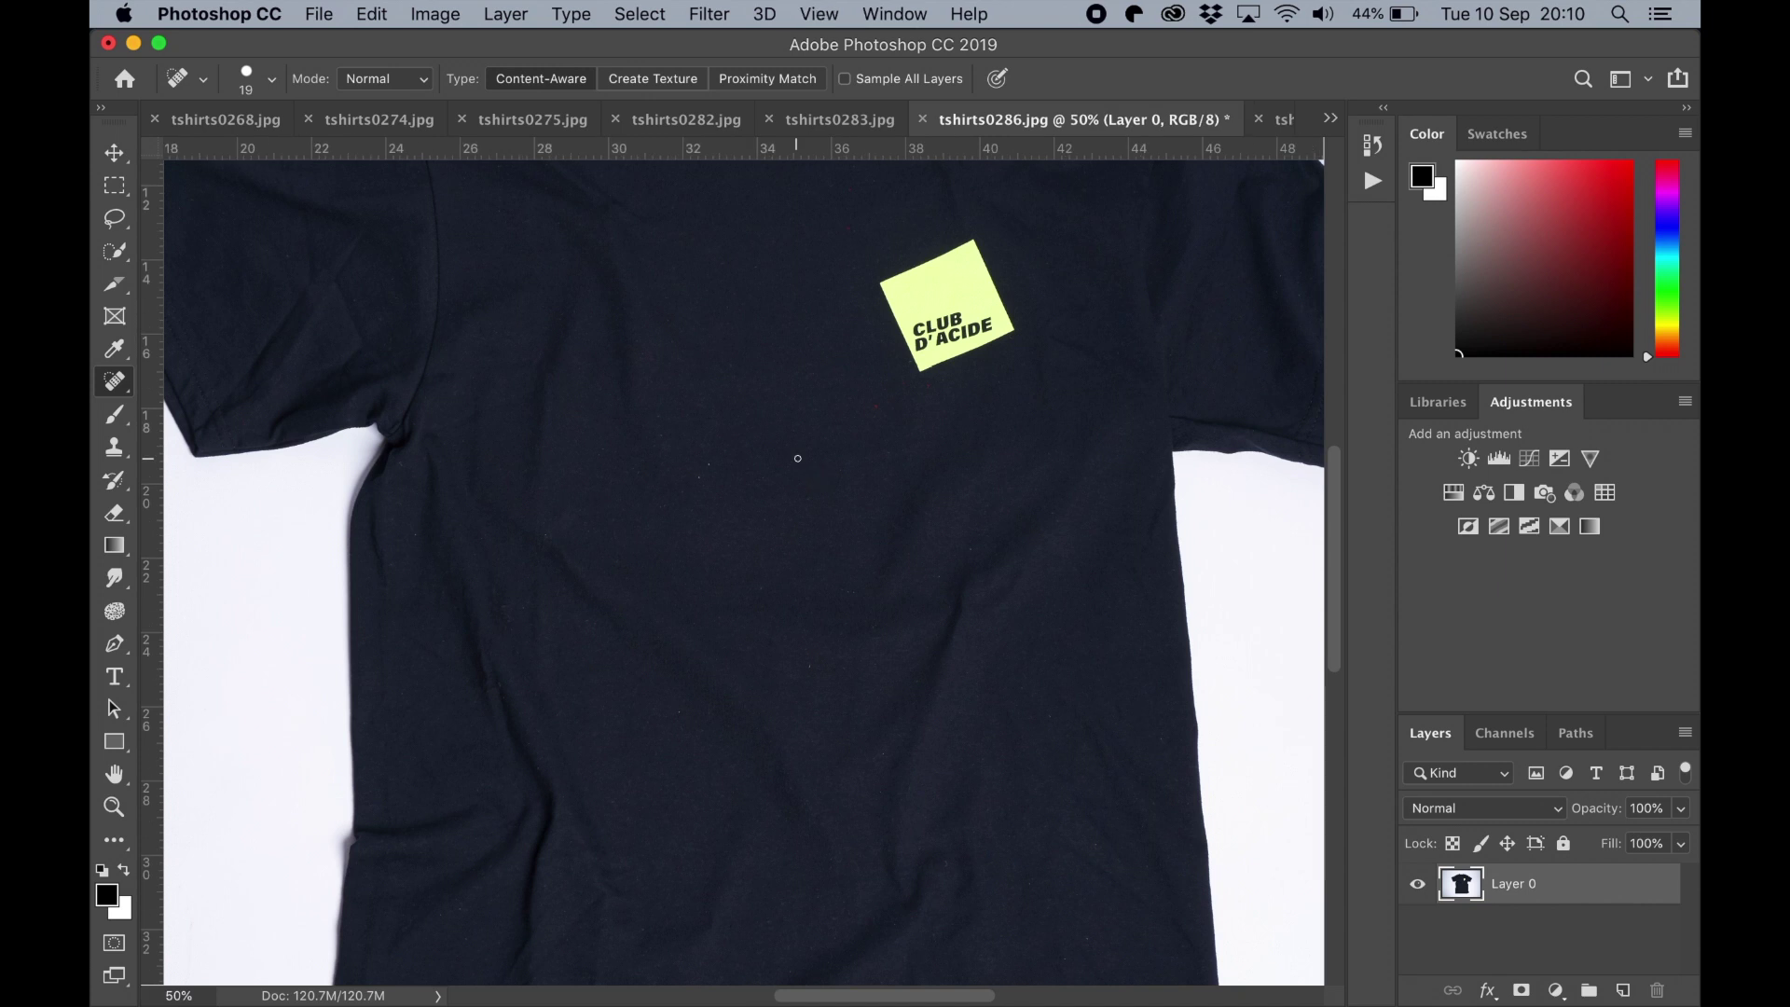
pyautogui.hscroll(-3, 798, 458)
pyautogui.scroll(-2, 798, 458)
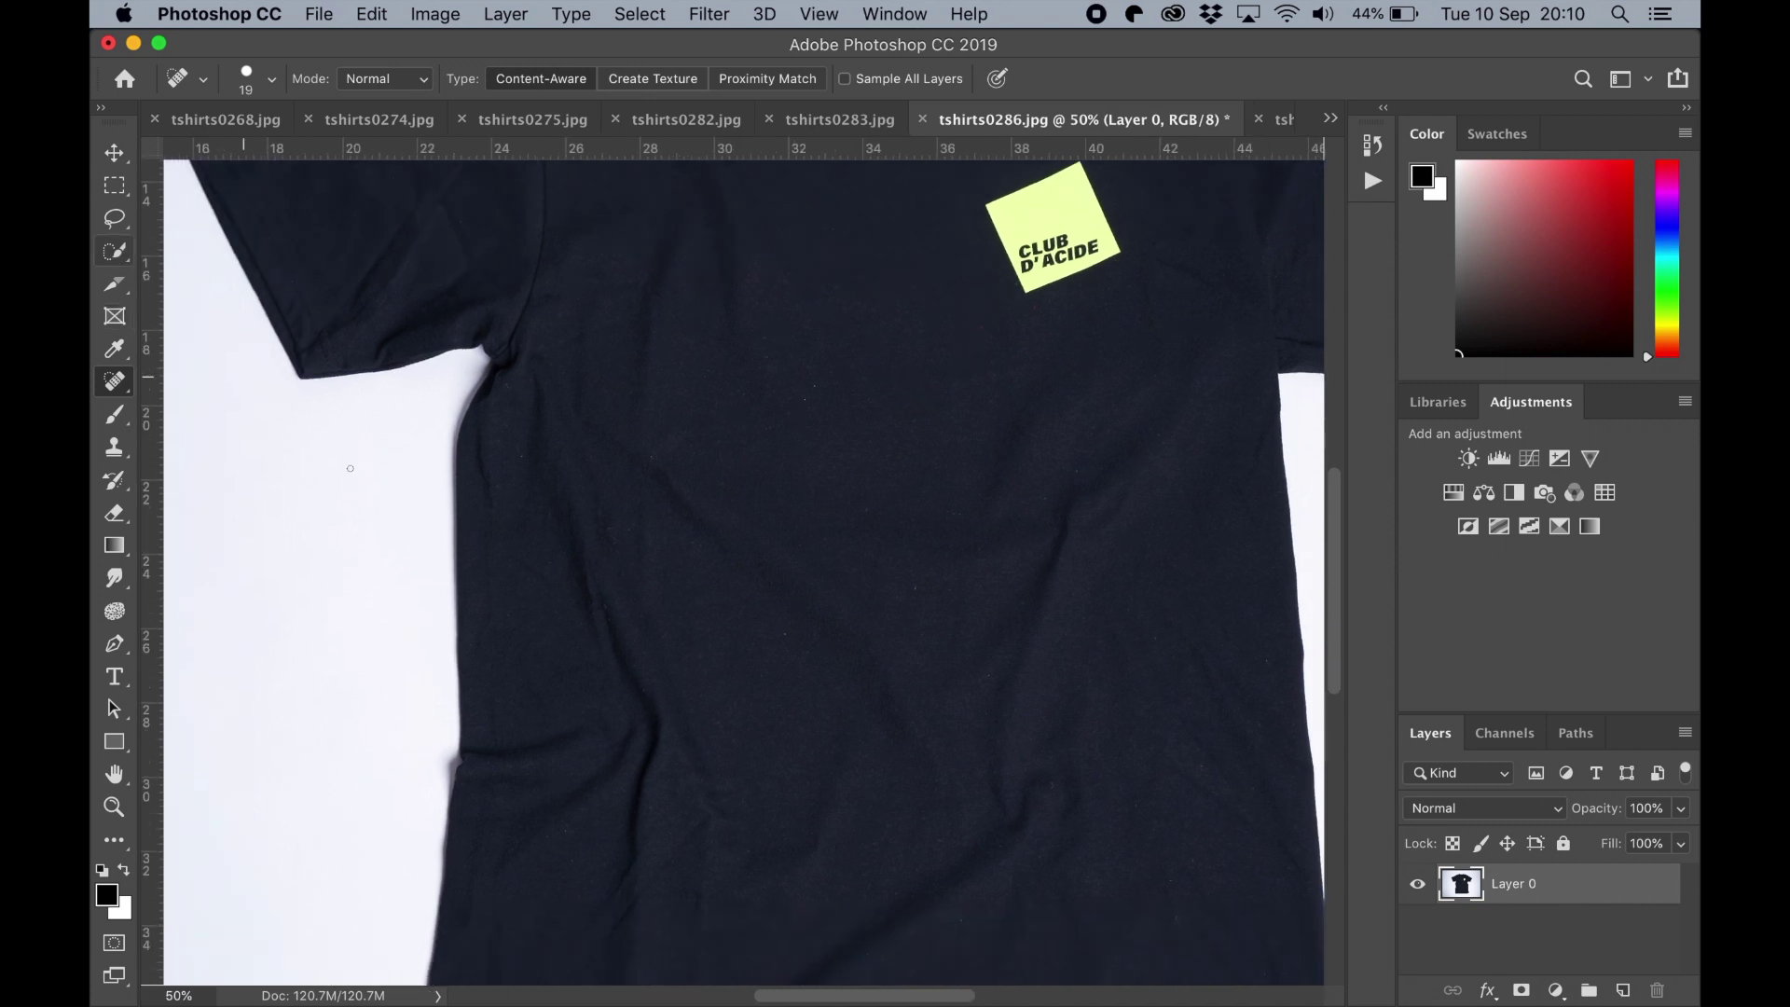
pyautogui.click(113, 447)
pyautogui.click(113, 152)
pyautogui.moveTo(602, 296); pyautogui.dragTo(603, 524)
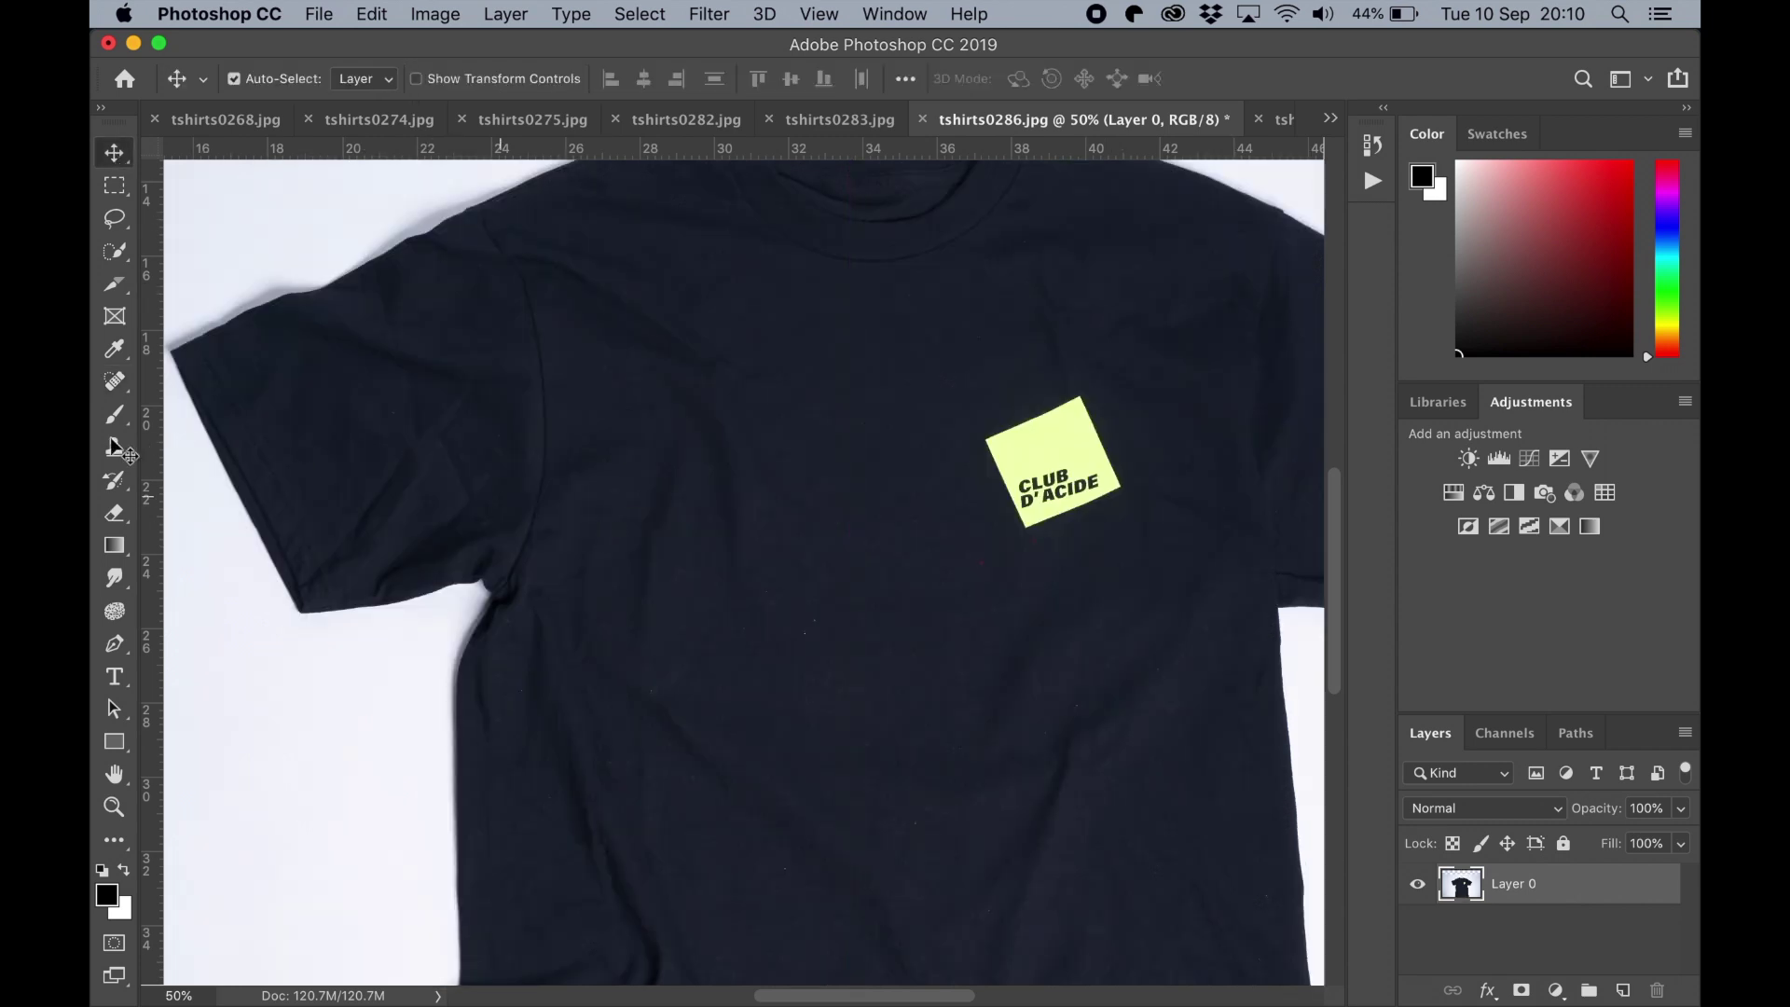
pyautogui.click(114, 381)
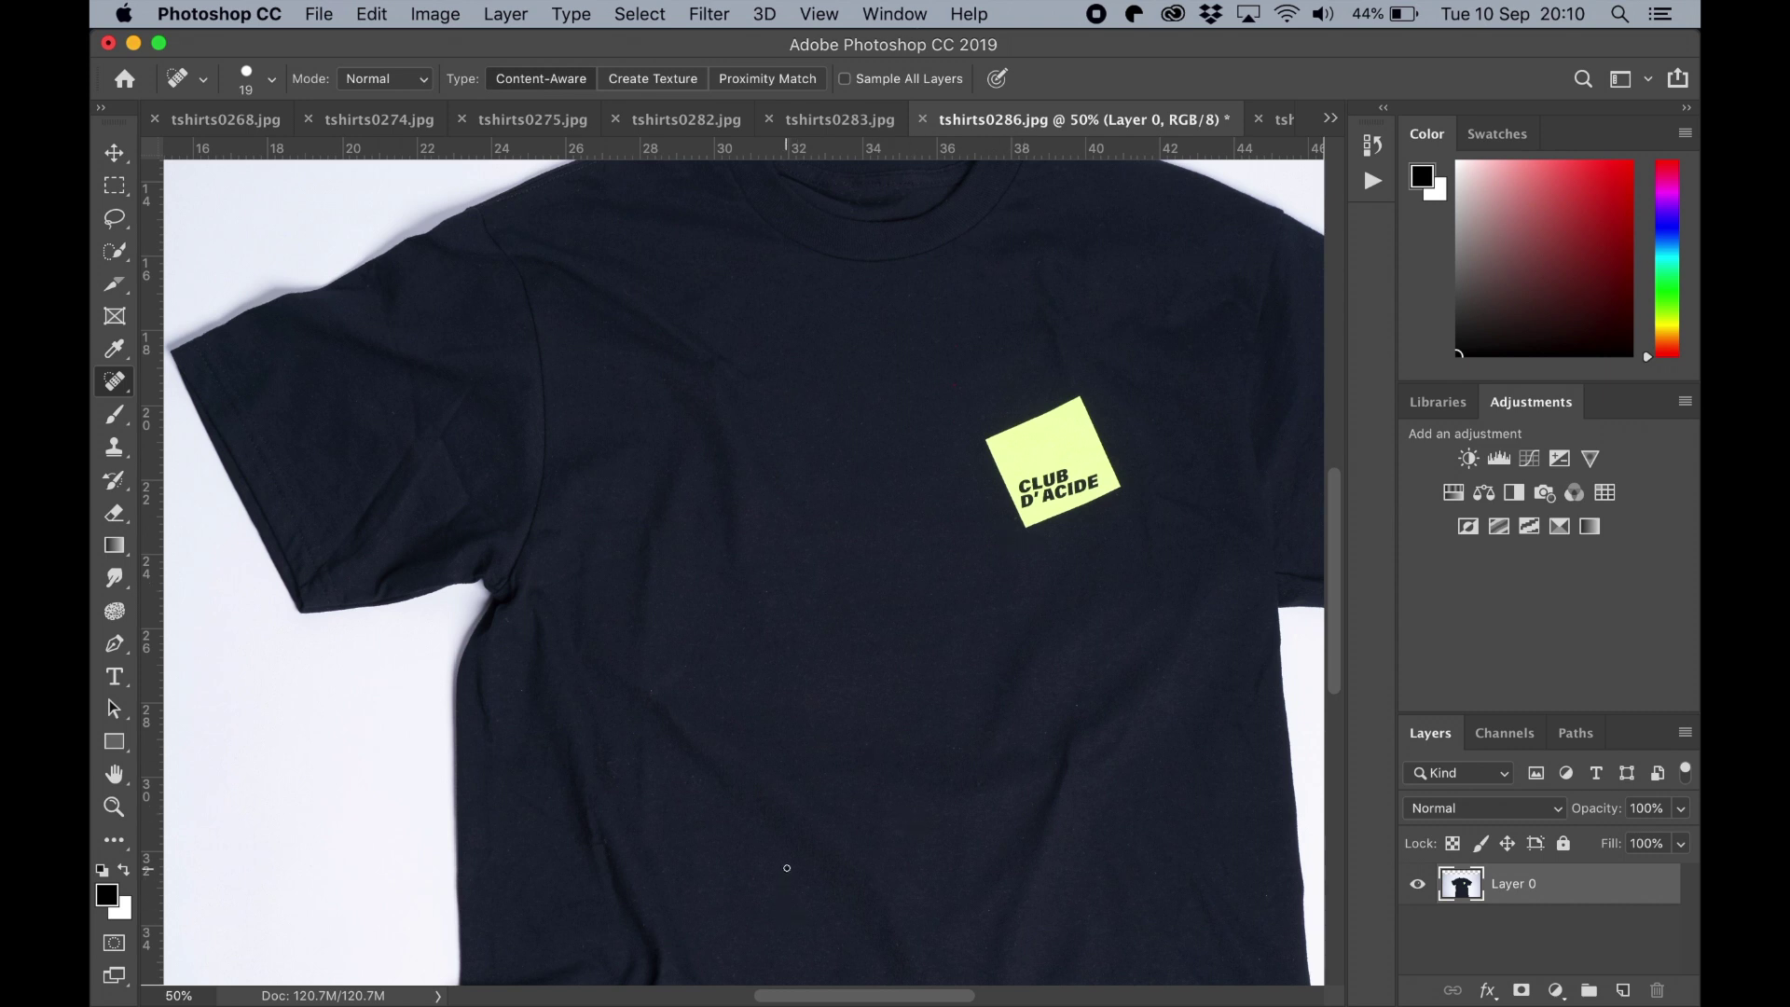
# Zoom out to fit the canvas and move Layer 0 up to cover the transparent strip.
pyautogui.scroll(5, 913, 536)
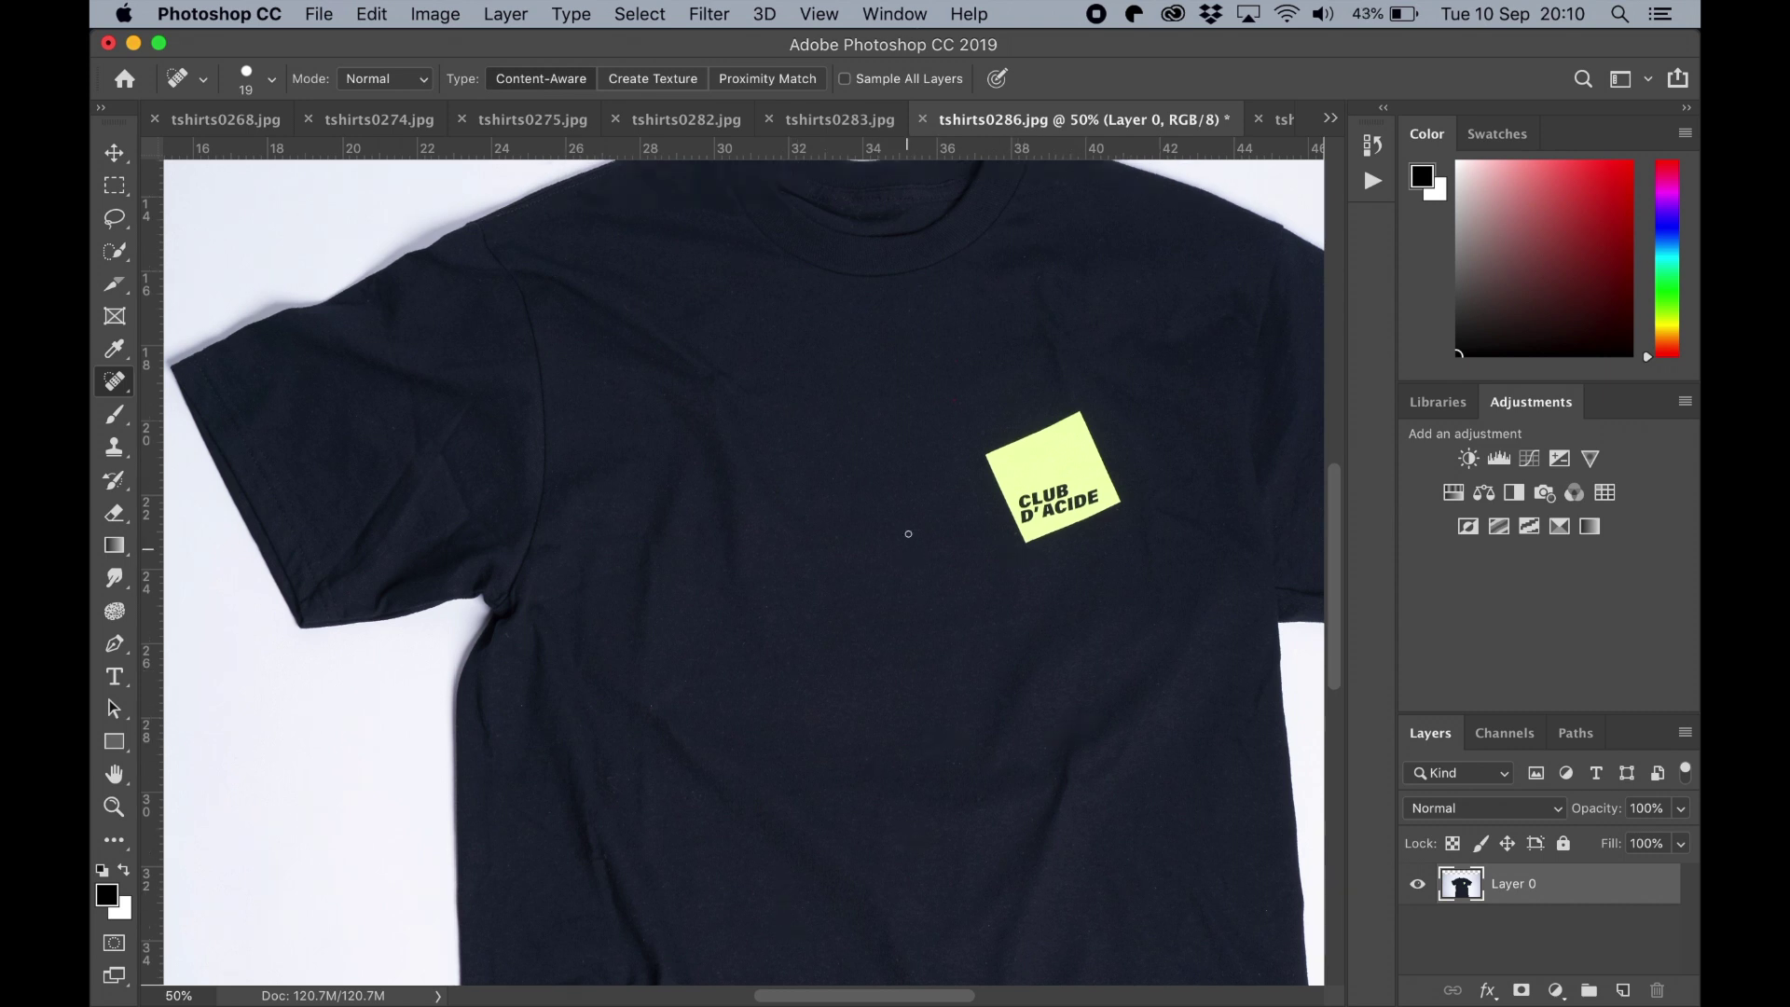
pyautogui.scroll(-10, 908, 533)
pyautogui.hscroll(3, 908, 533)
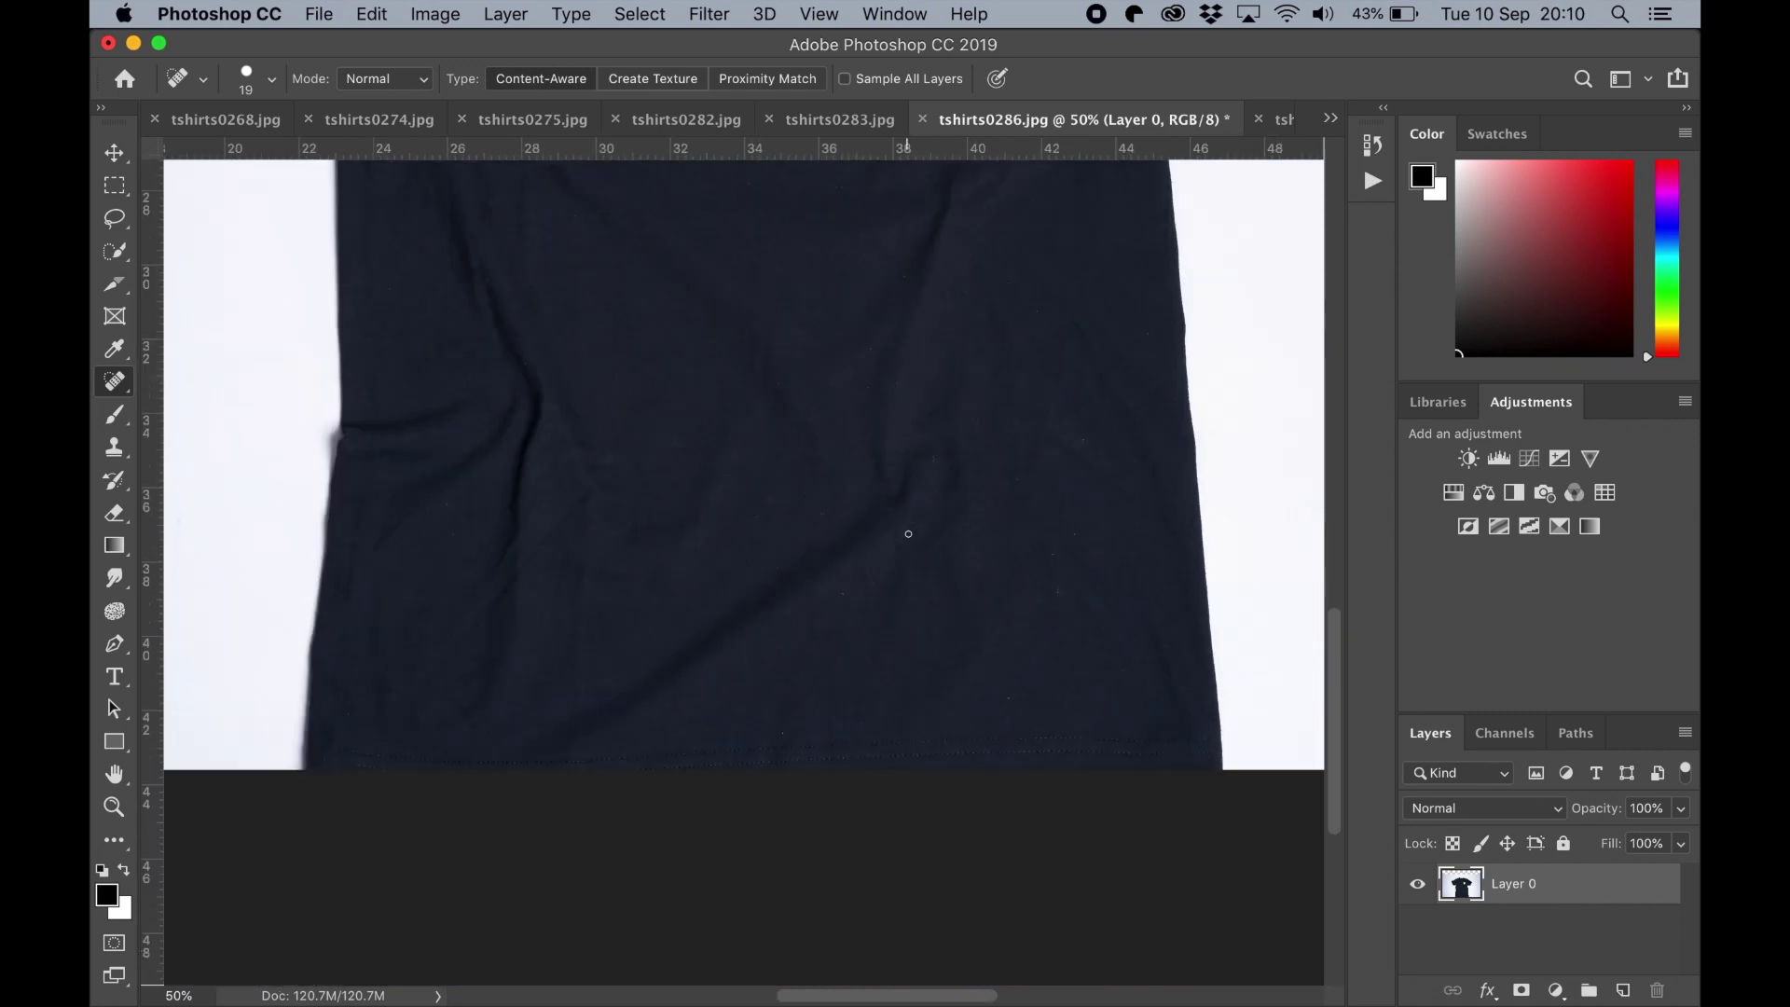
pyautogui.scroll(-2, 908, 533)
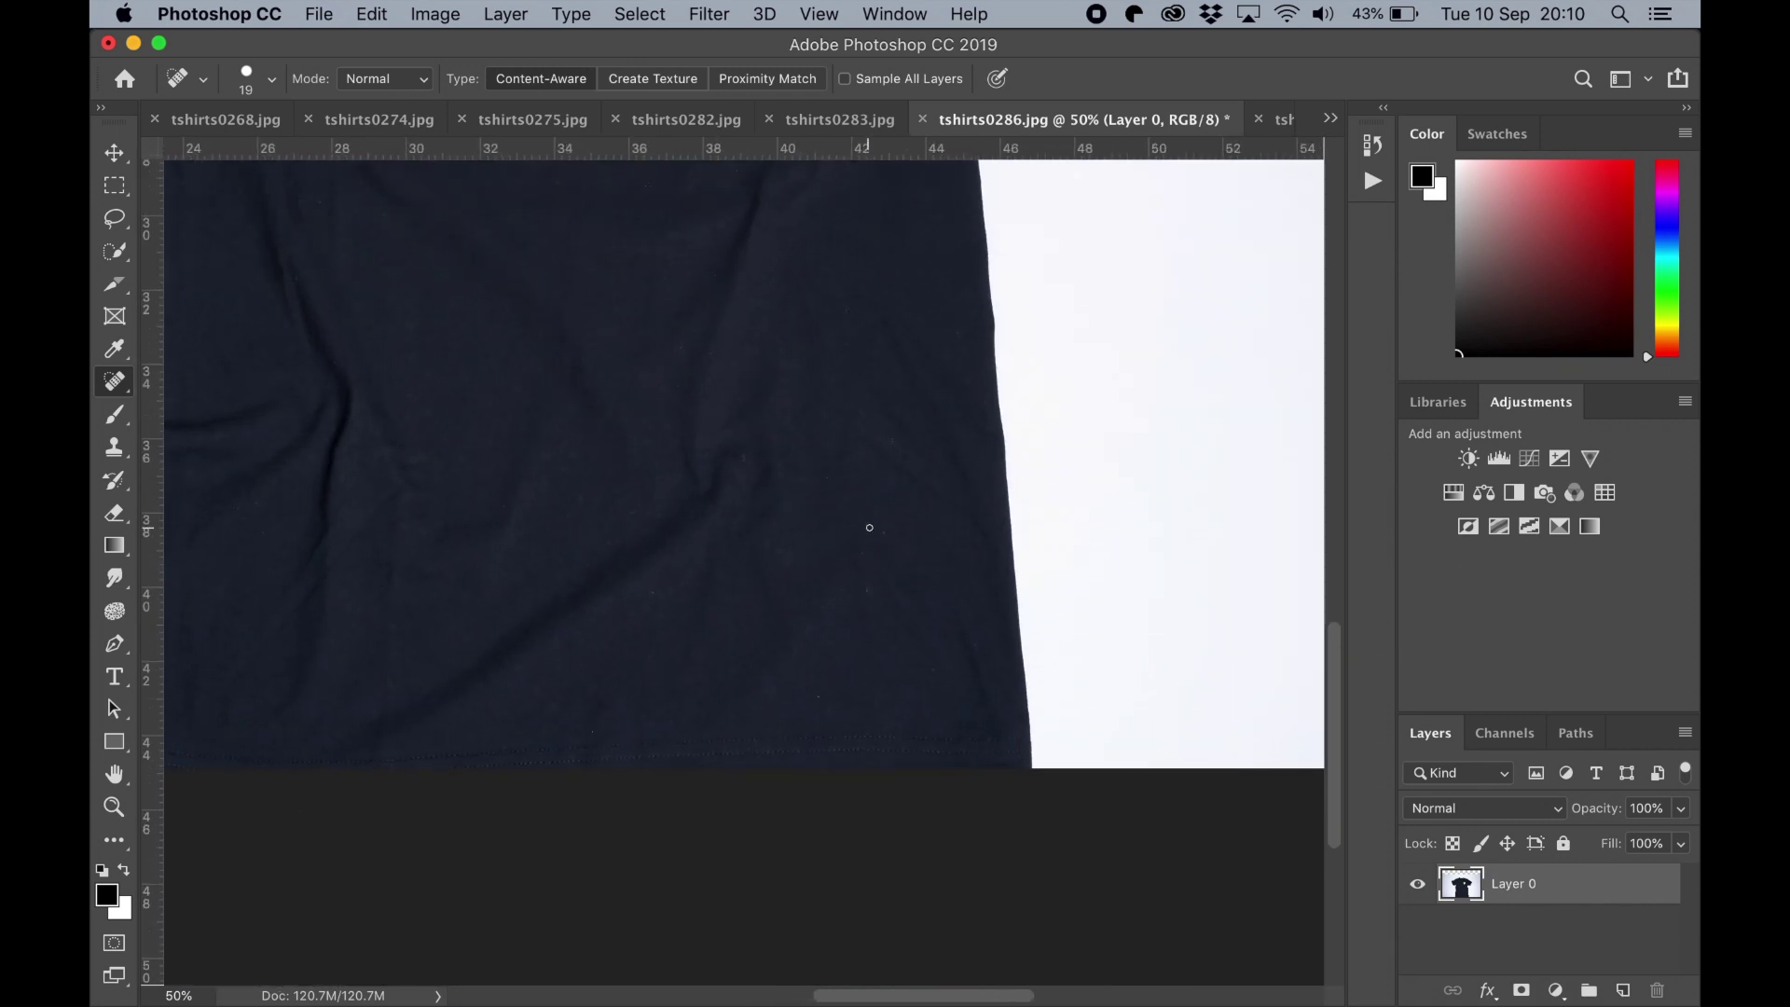
pyautogui.press('super+minus')
pyautogui.press('super+minus')
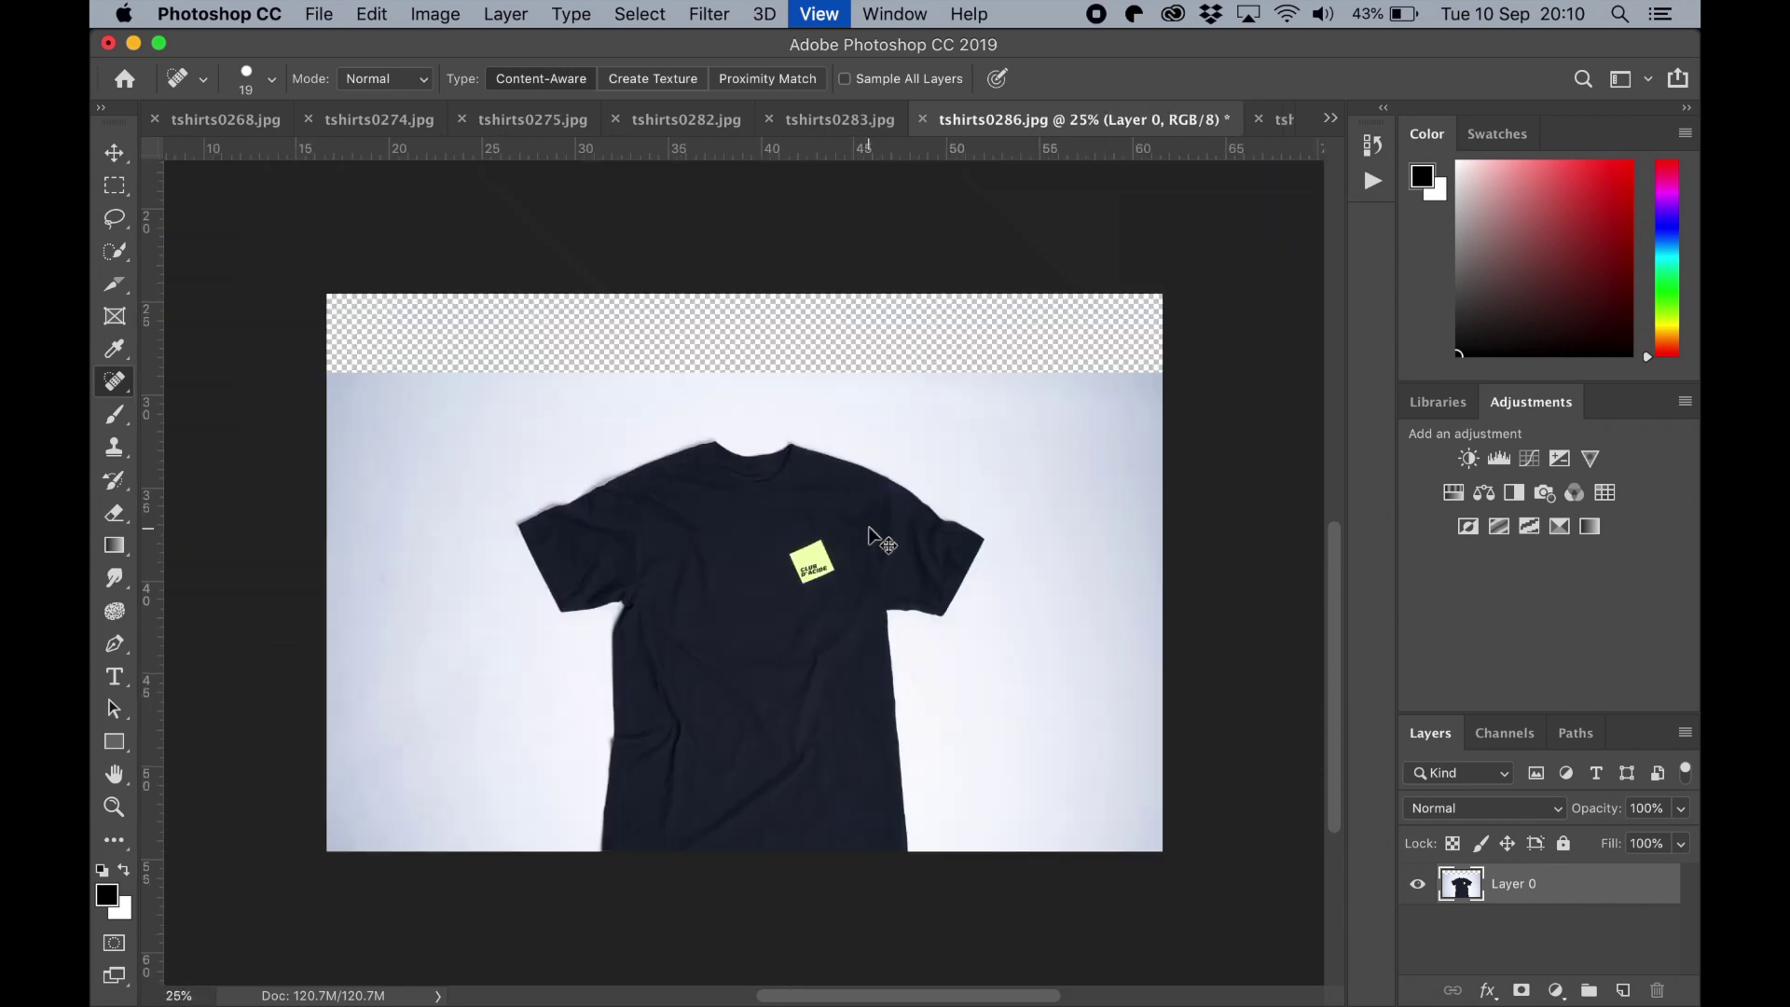
pyautogui.press('super+minus')
pyautogui.press('v')
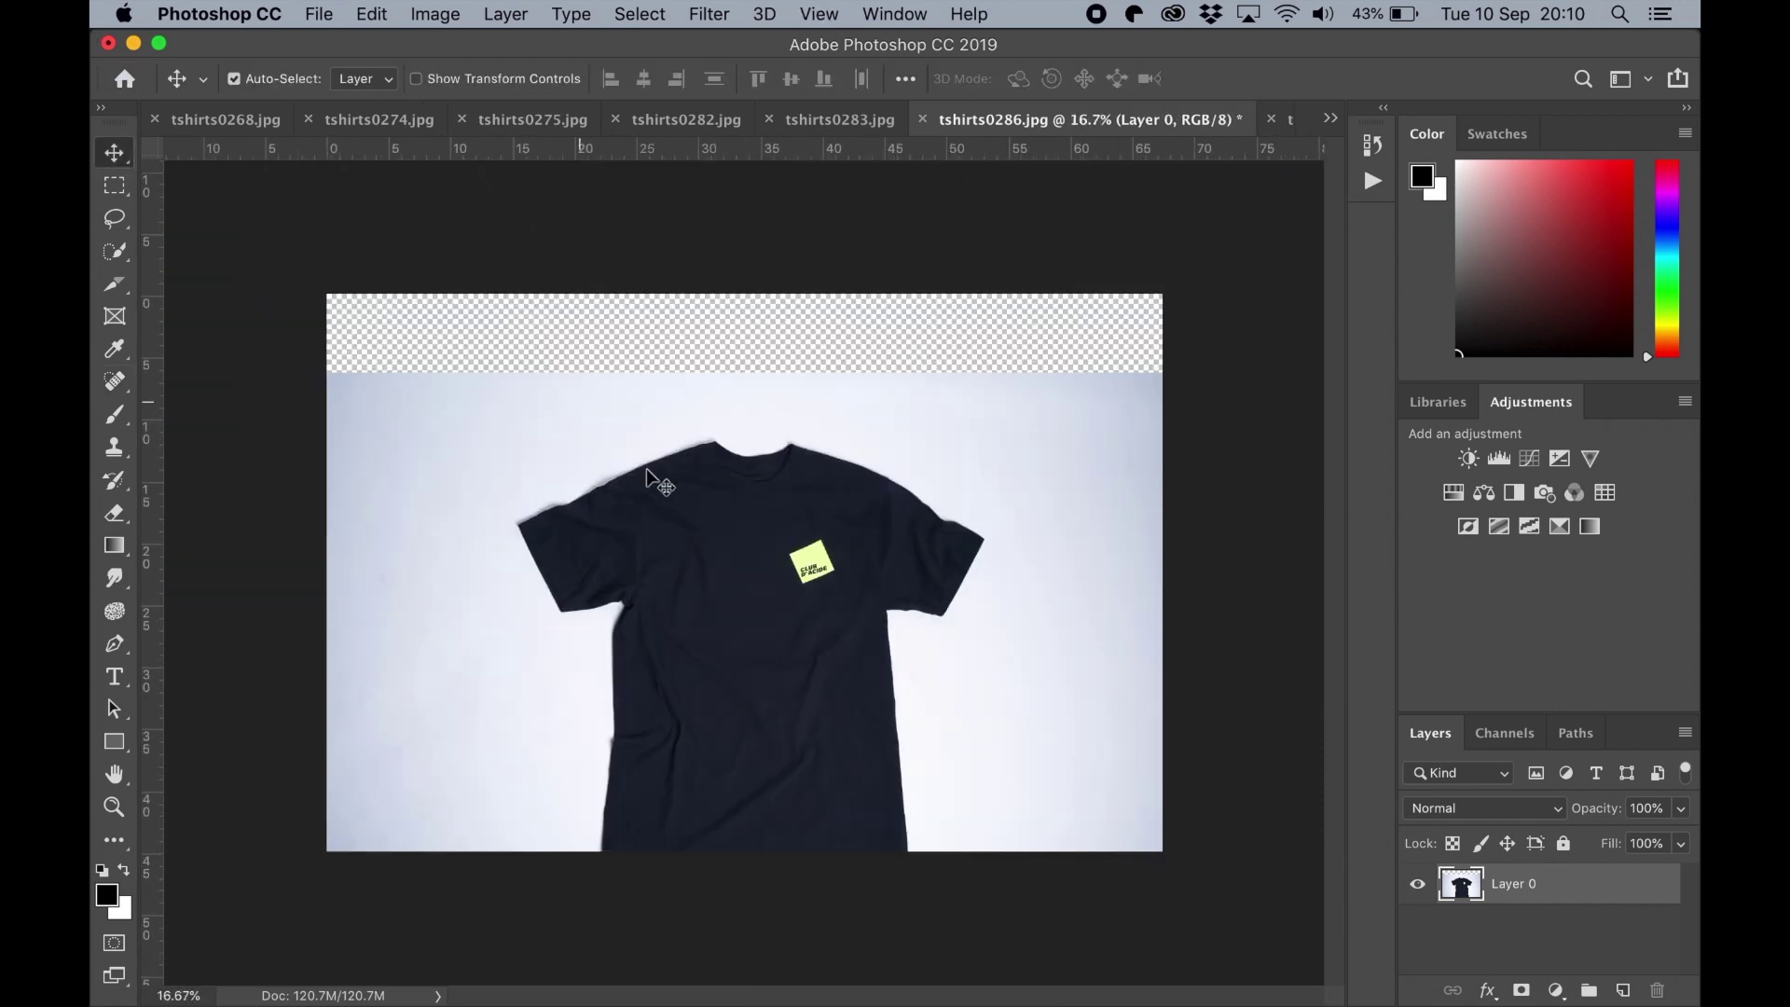
pyautogui.moveTo(700, 415); pyautogui.dragTo(698, 334)
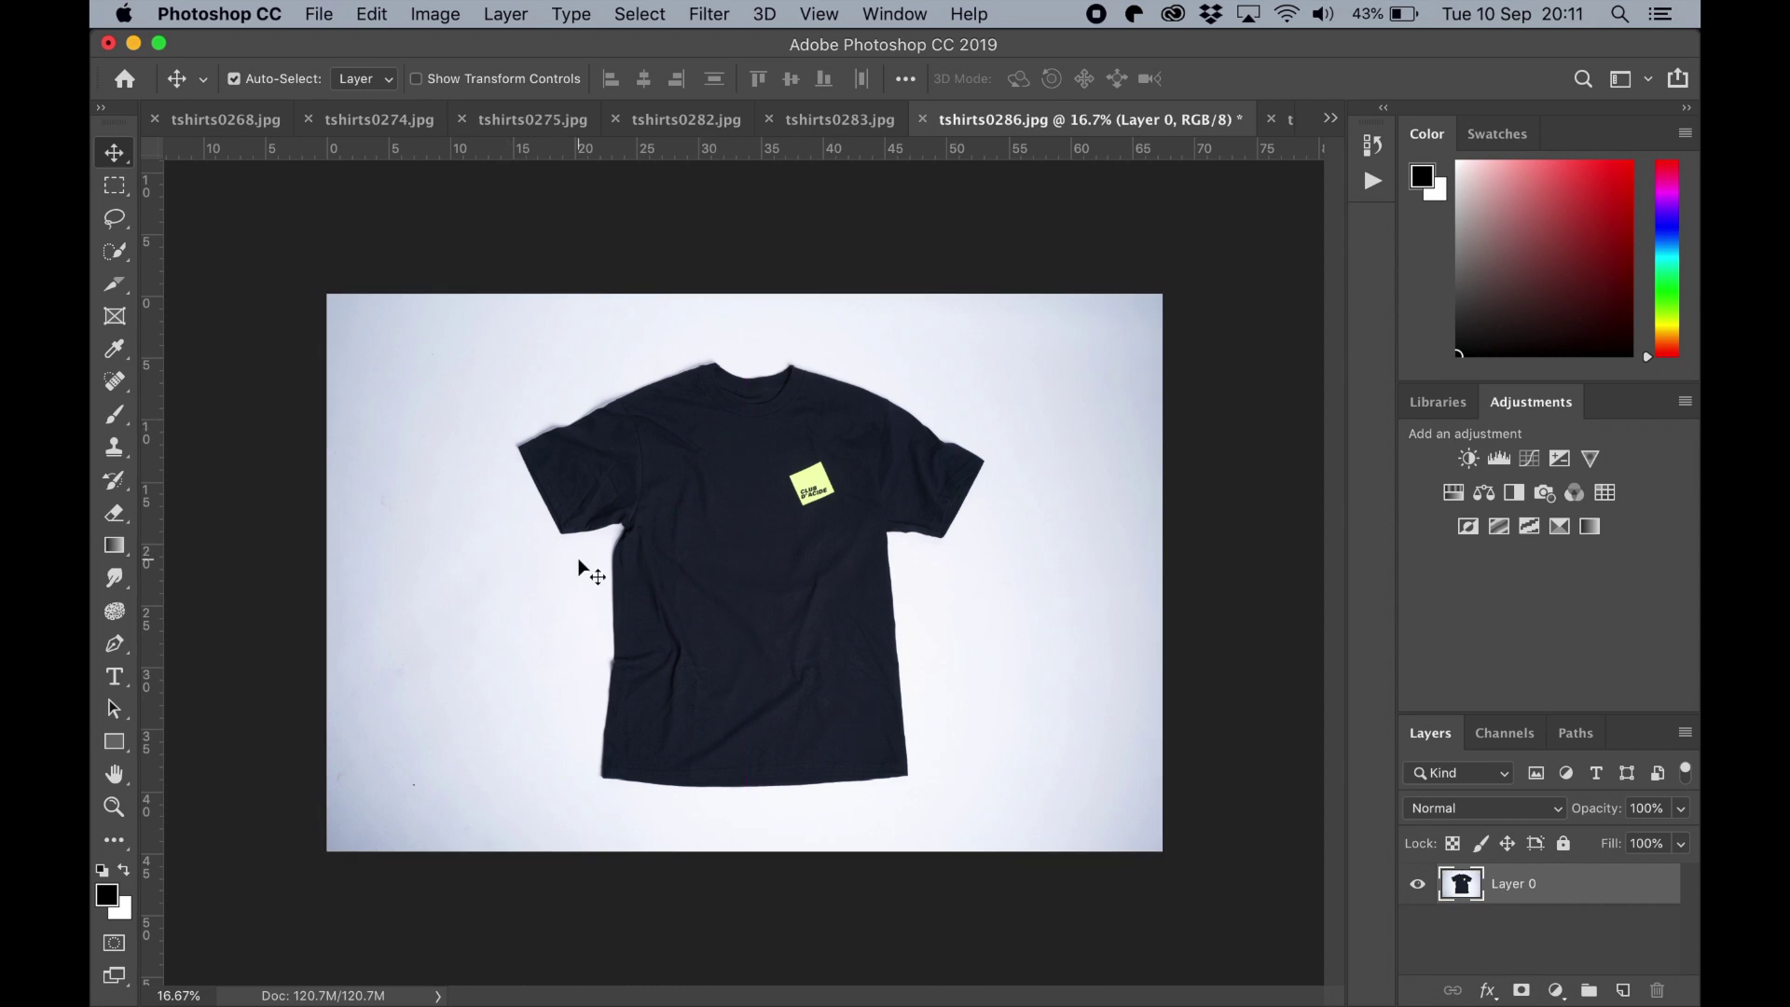
pyautogui.click(119, 252)
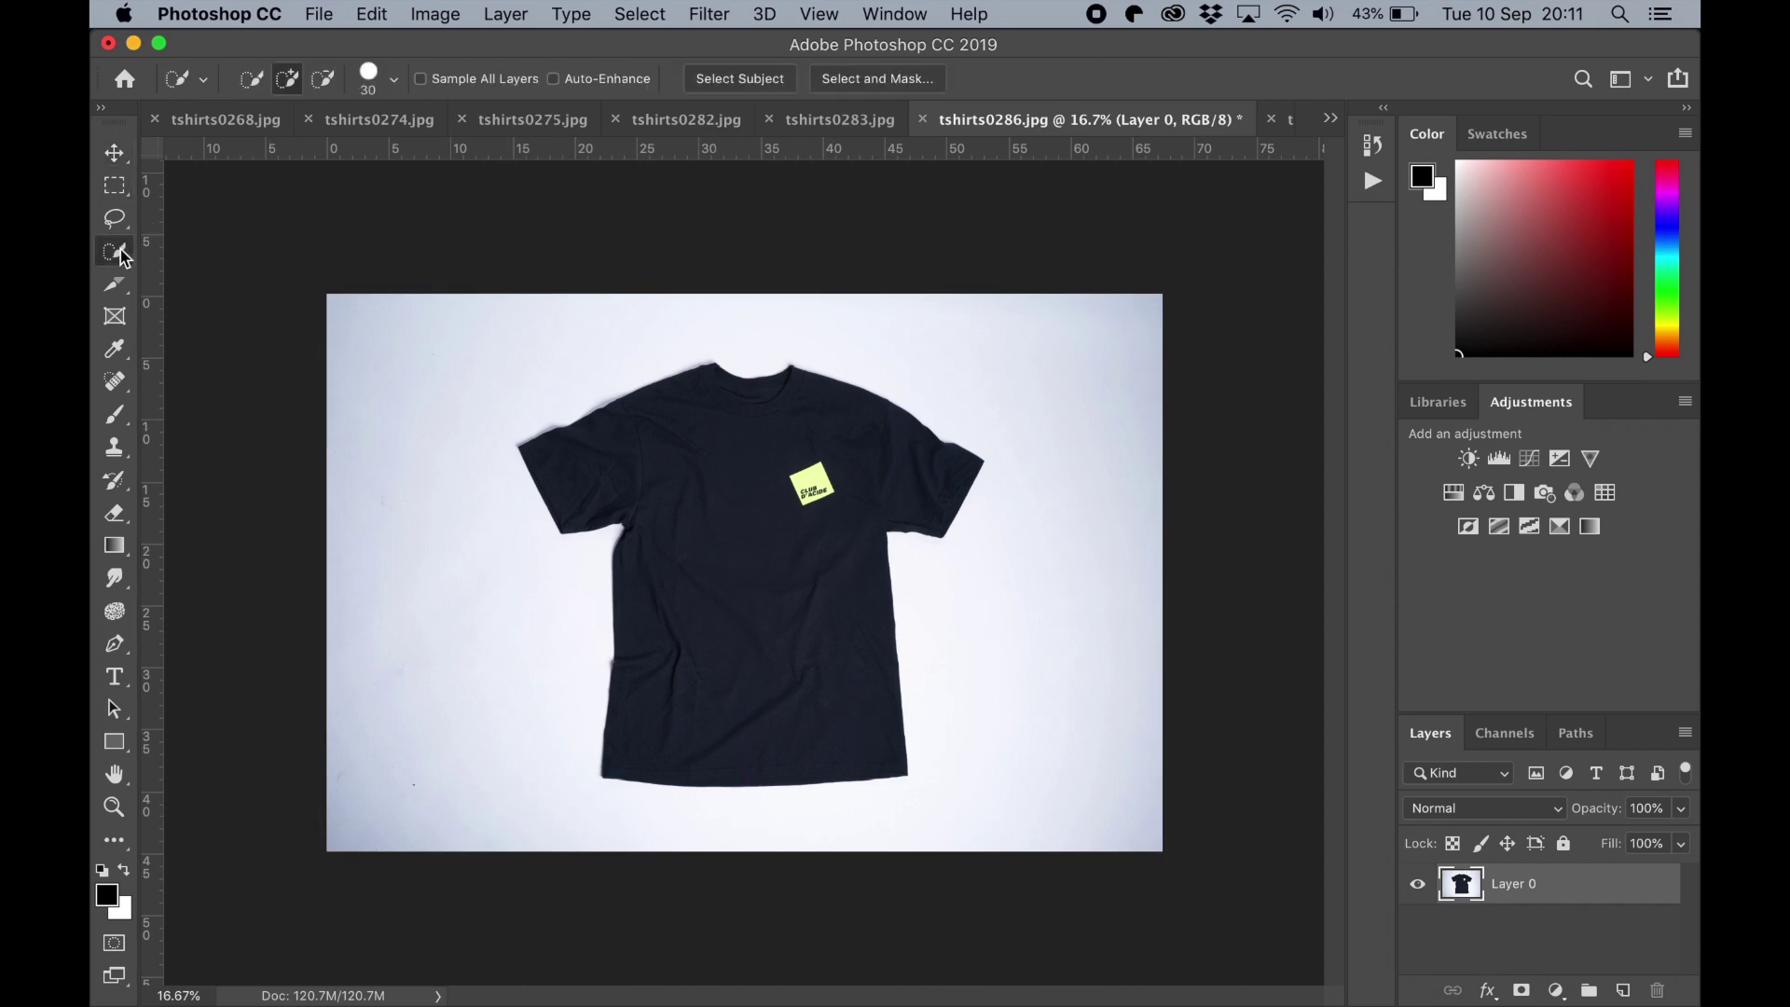
pyautogui.moveTo(693, 562)
pyautogui.mouseDown()
pyautogui.moveTo(643, 508)
pyautogui.moveTo(811, 478)
pyautogui.mouseUp()
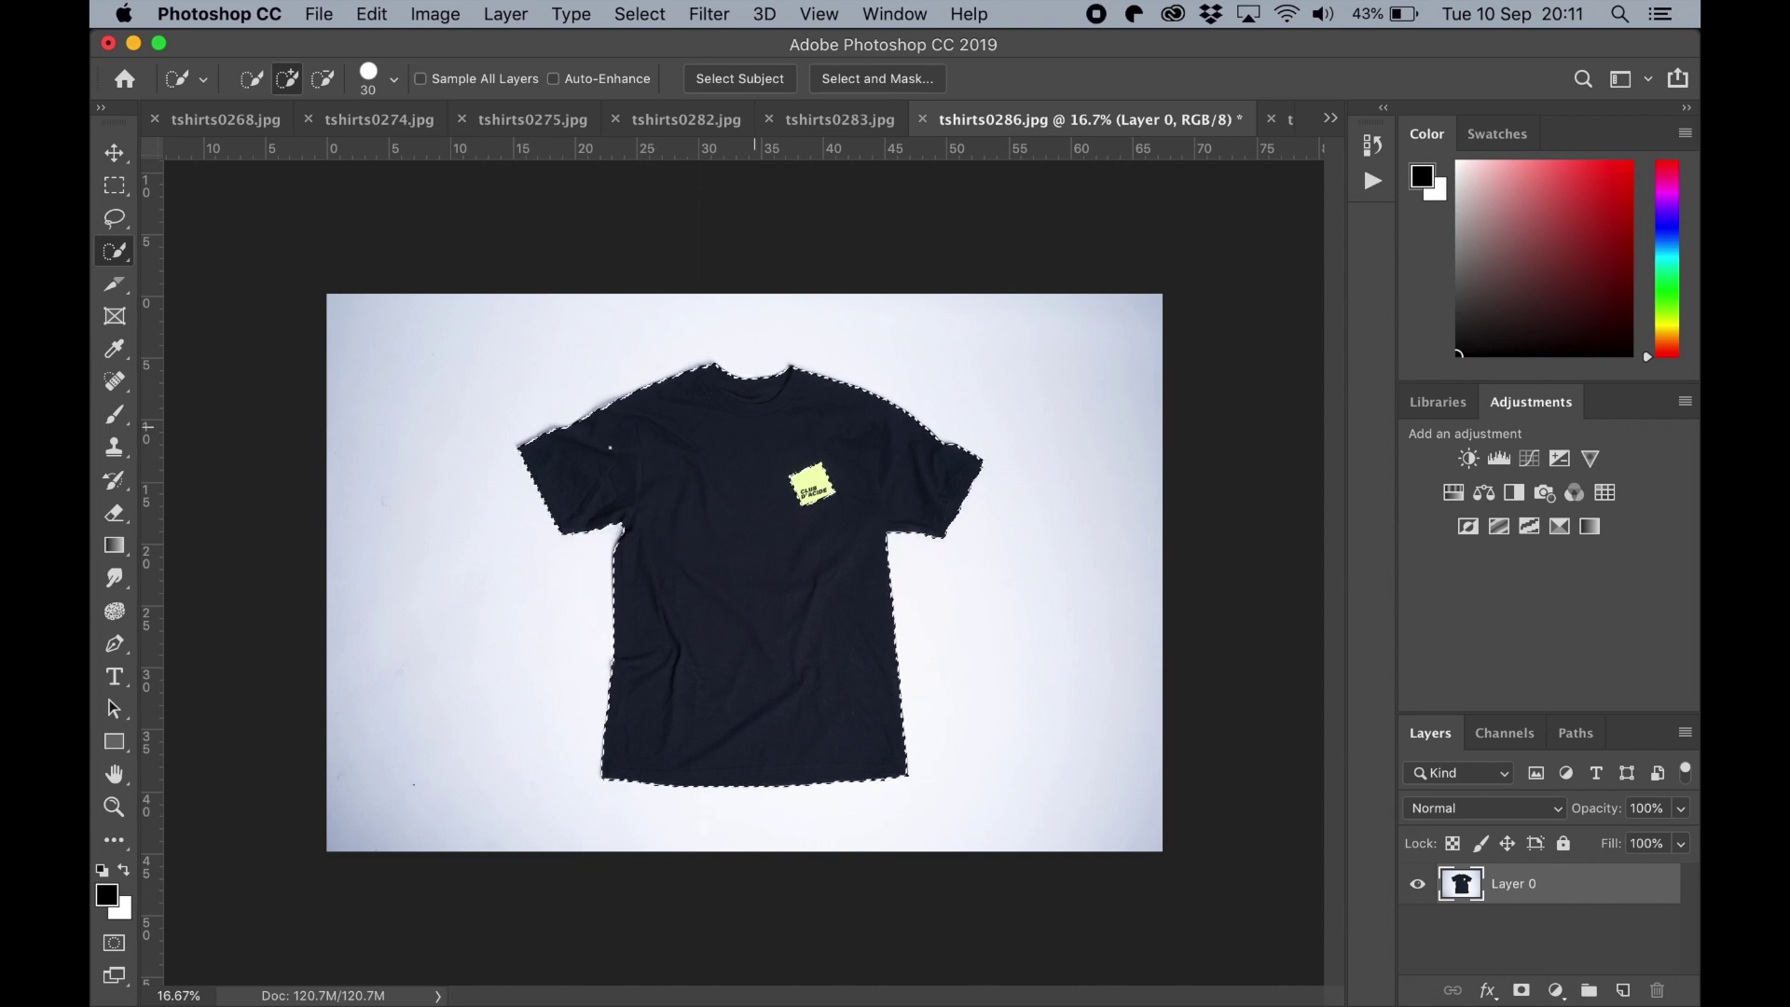
pyautogui.press('super+plus')
pyautogui.press('super+plus')
pyautogui.press('super+plus')
pyautogui.press('super+plus')
pyautogui.press('super+plus')
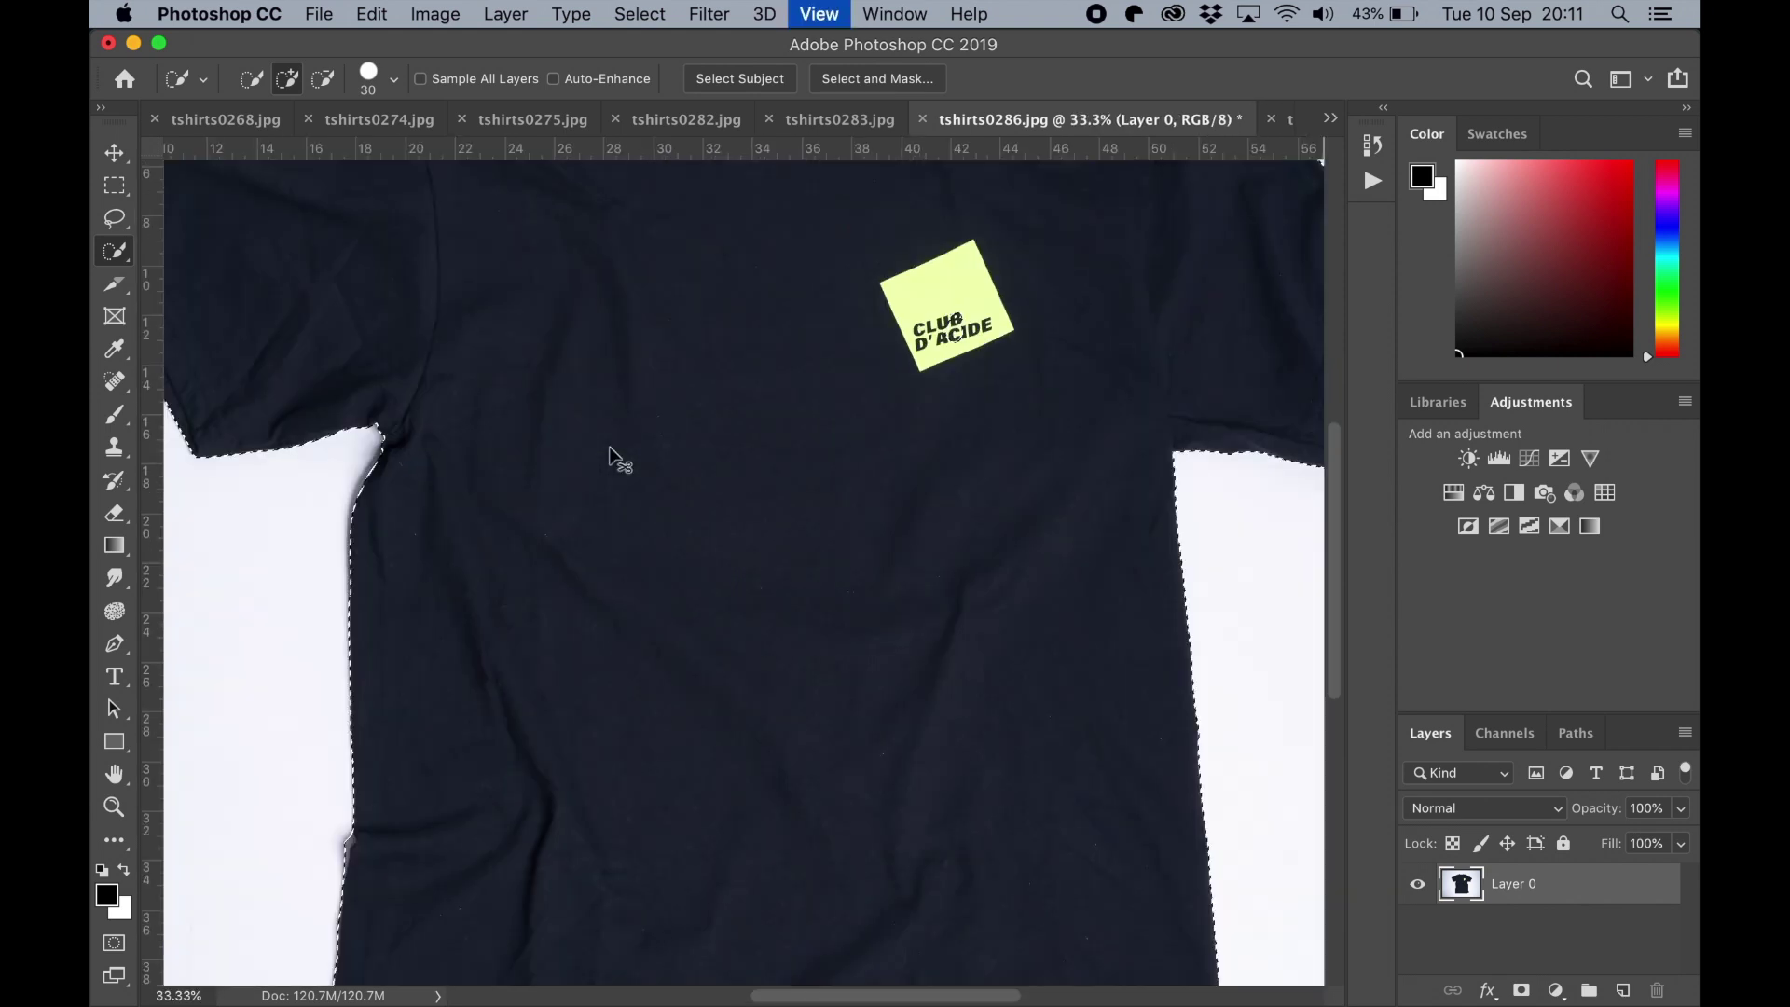
pyautogui.hscroll(-5, 609, 448)
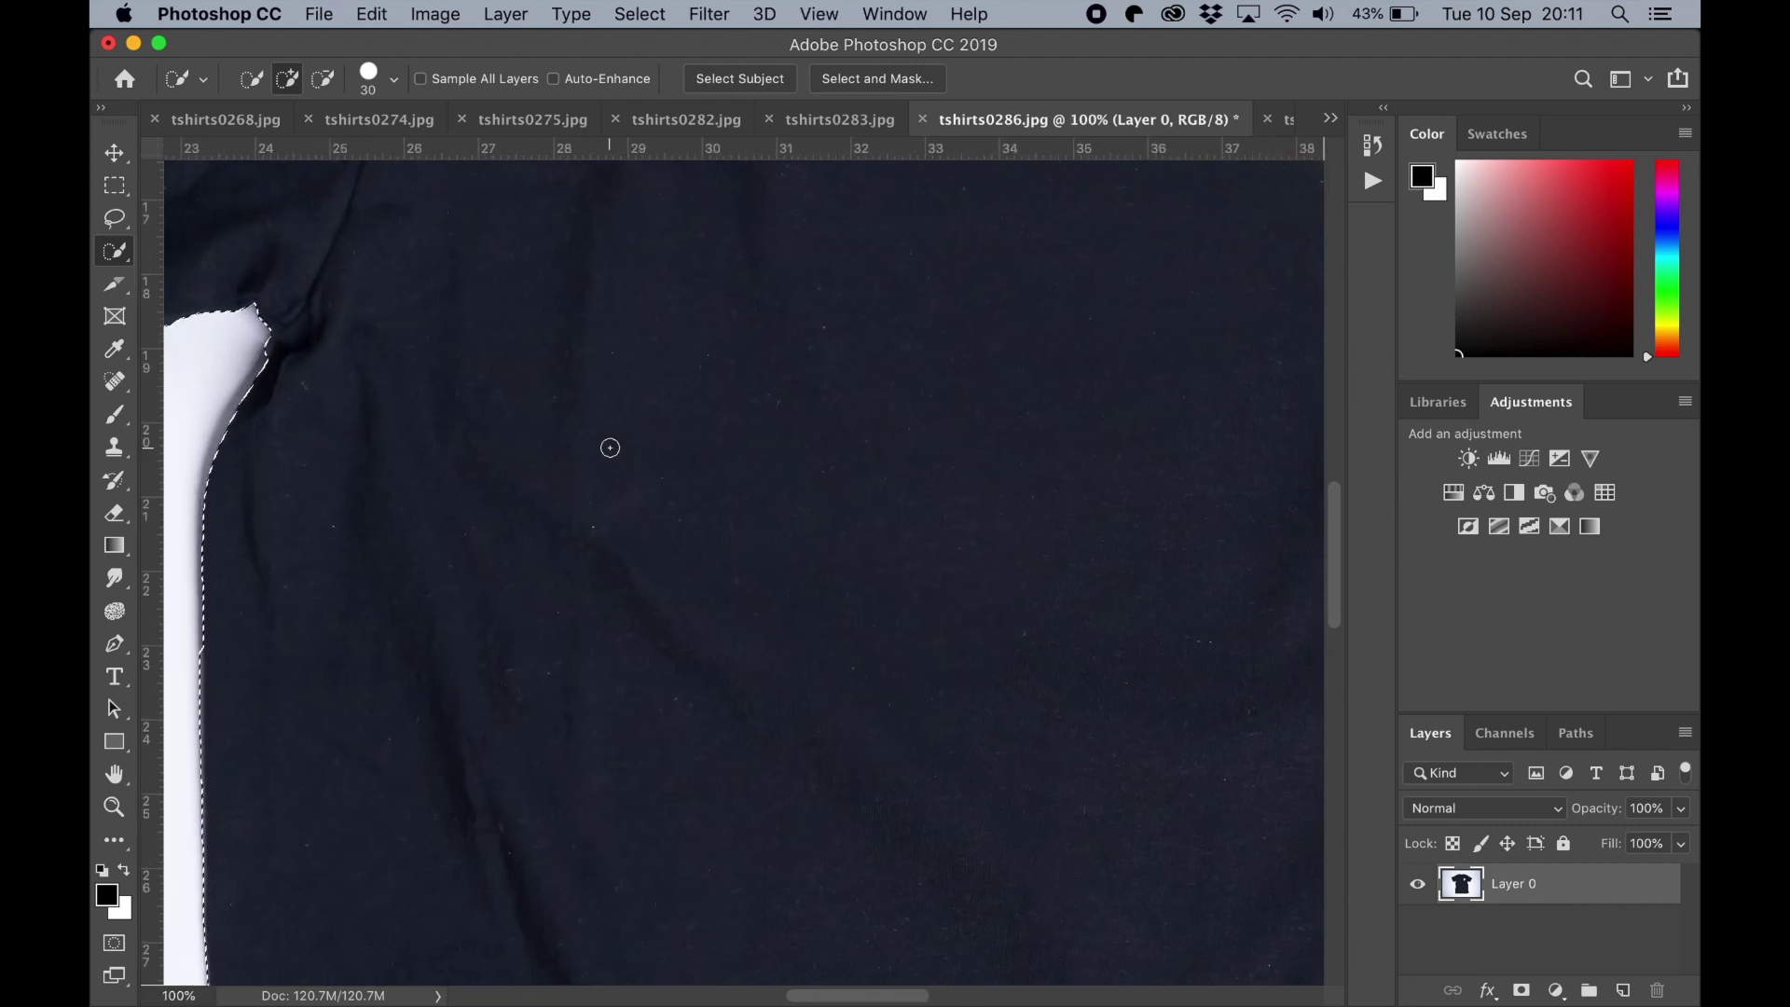
pyautogui.scroll(2, 509, 642)
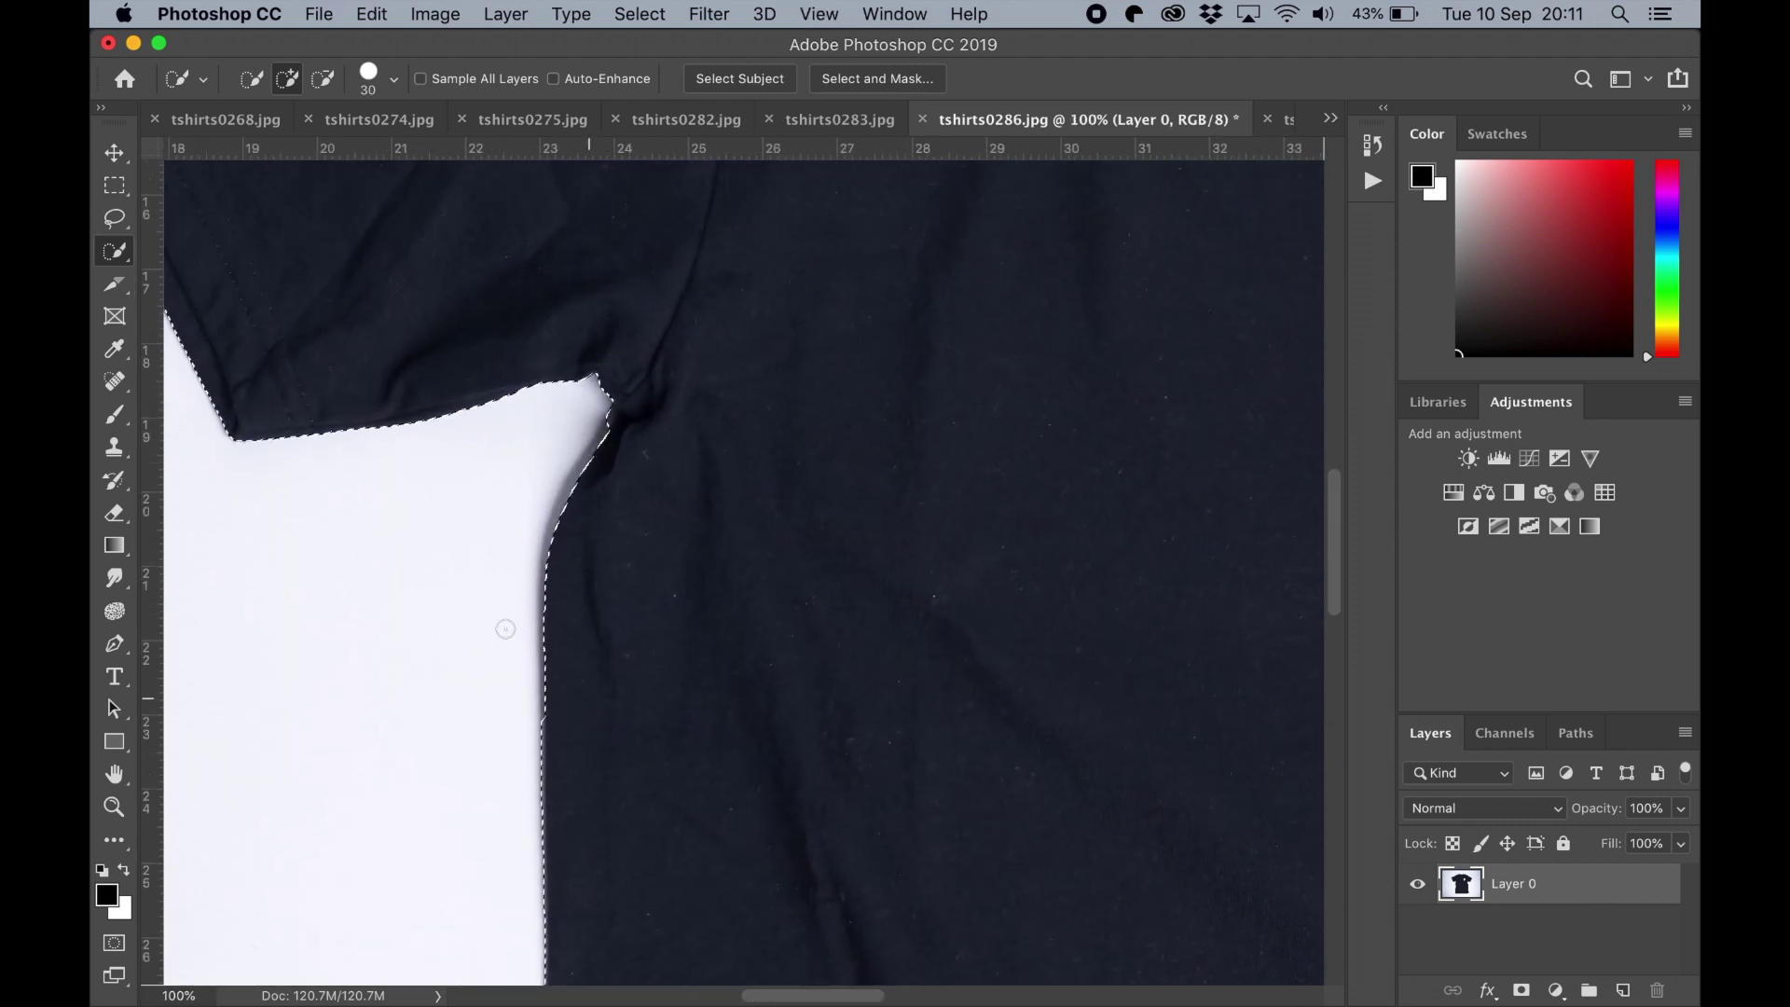
pyautogui.press('super+plus')
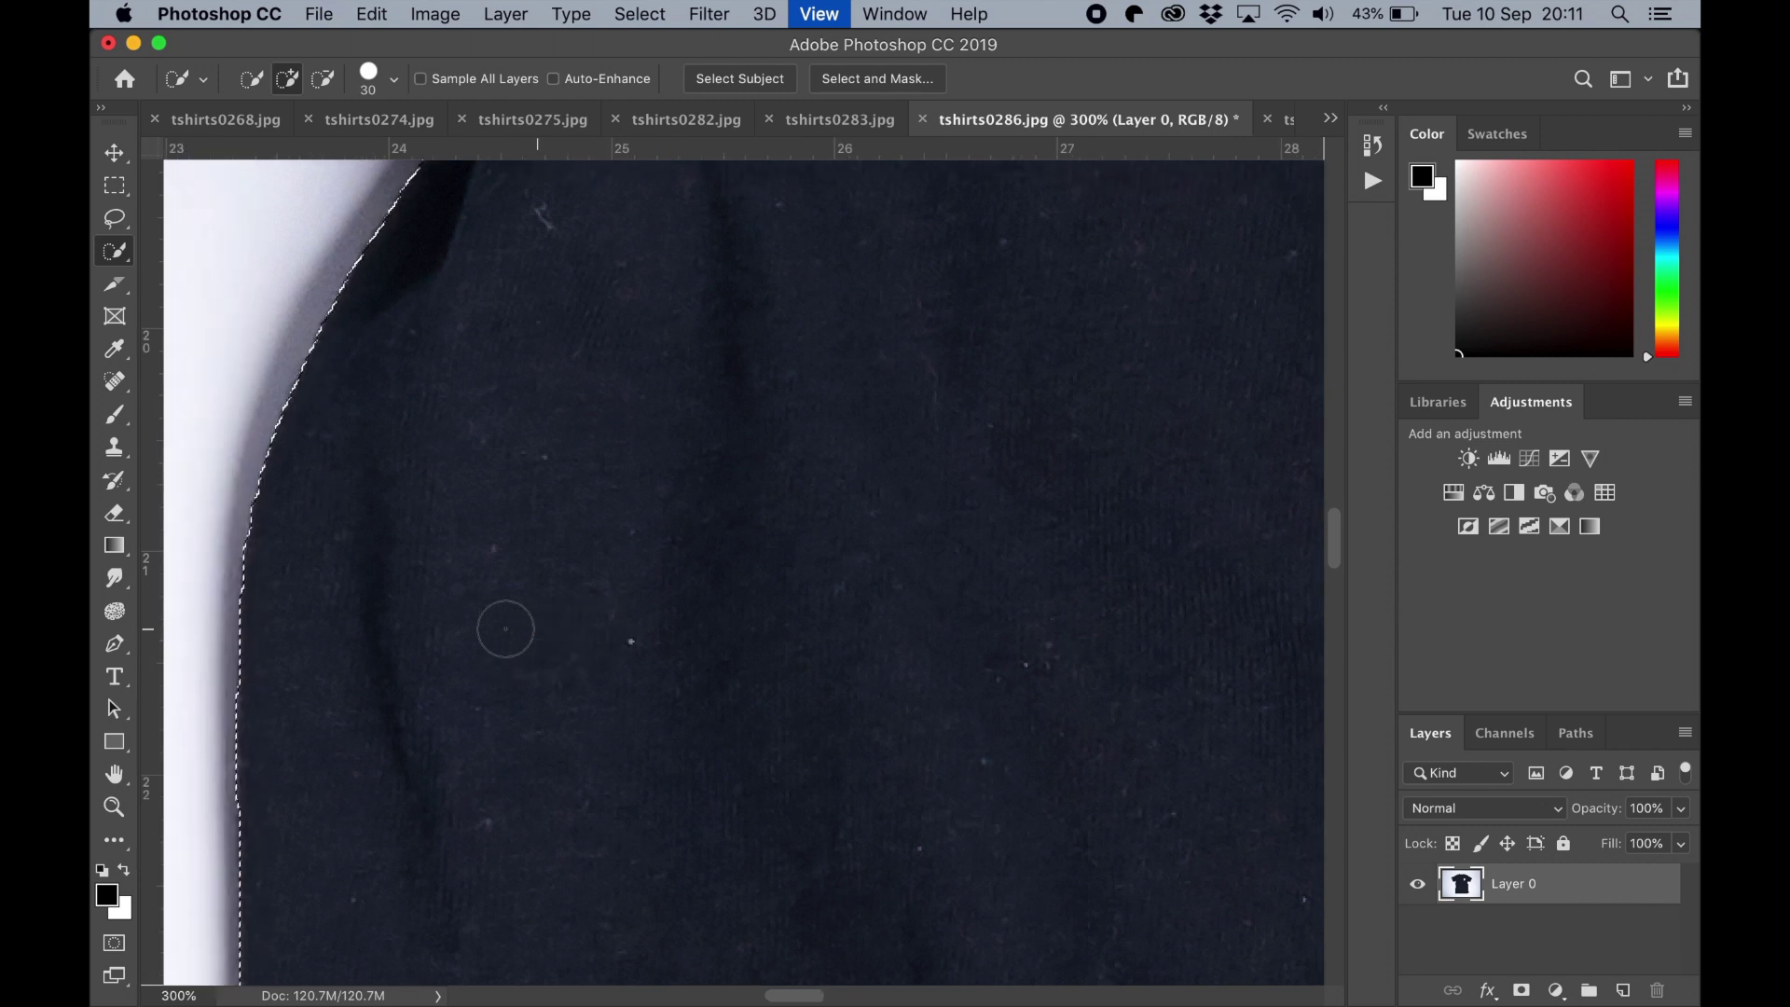
pyautogui.scroll(-6, 505, 628)
pyautogui.hscroll(-4, 505, 628)
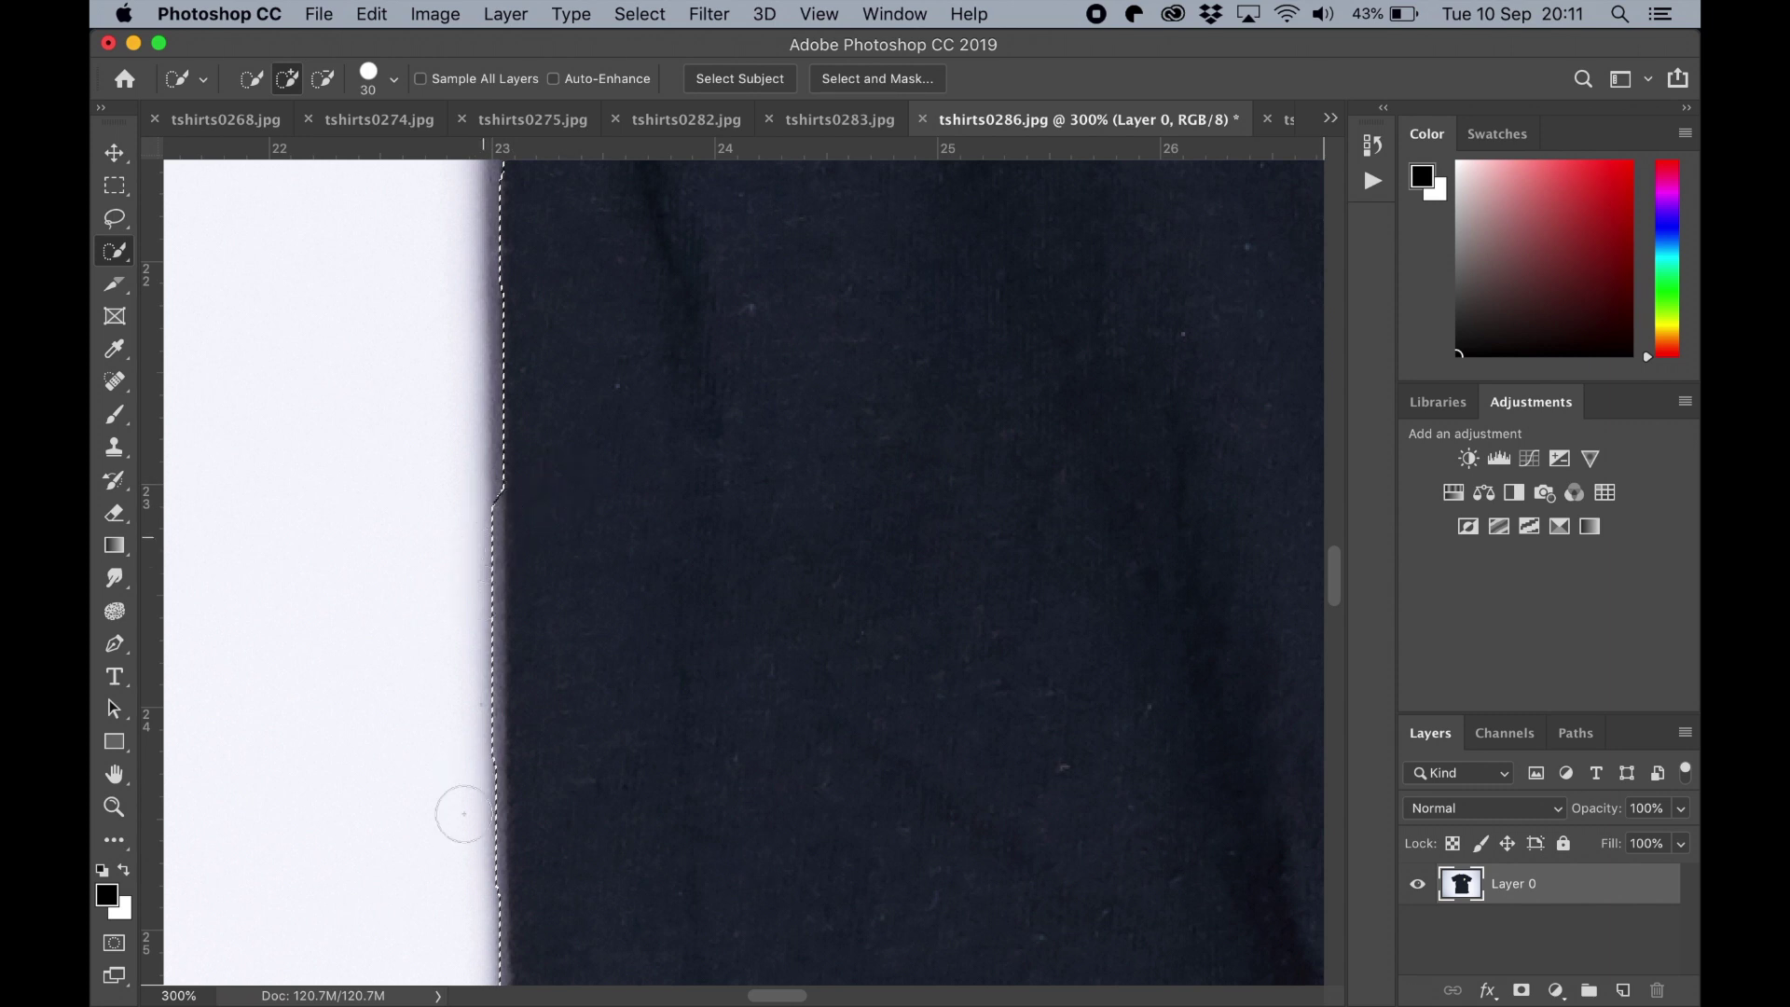
pyautogui.scroll(10, 675, 491)
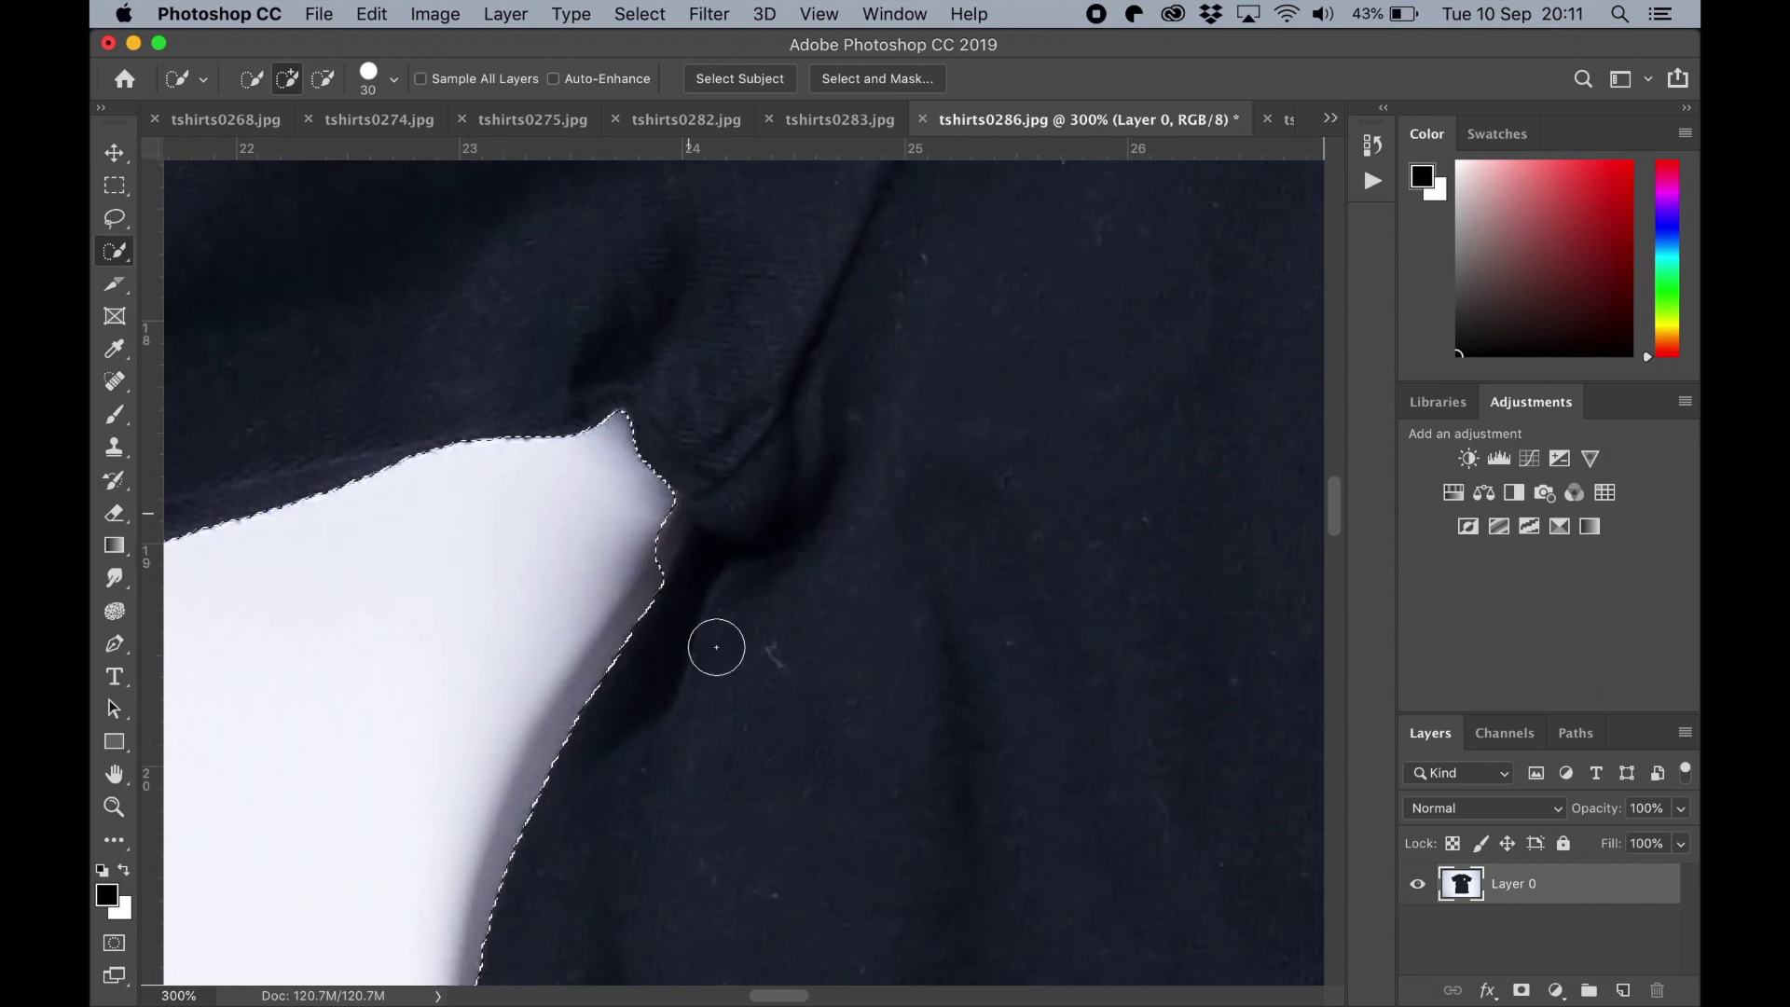
pyautogui.scroll(12, 801, 463)
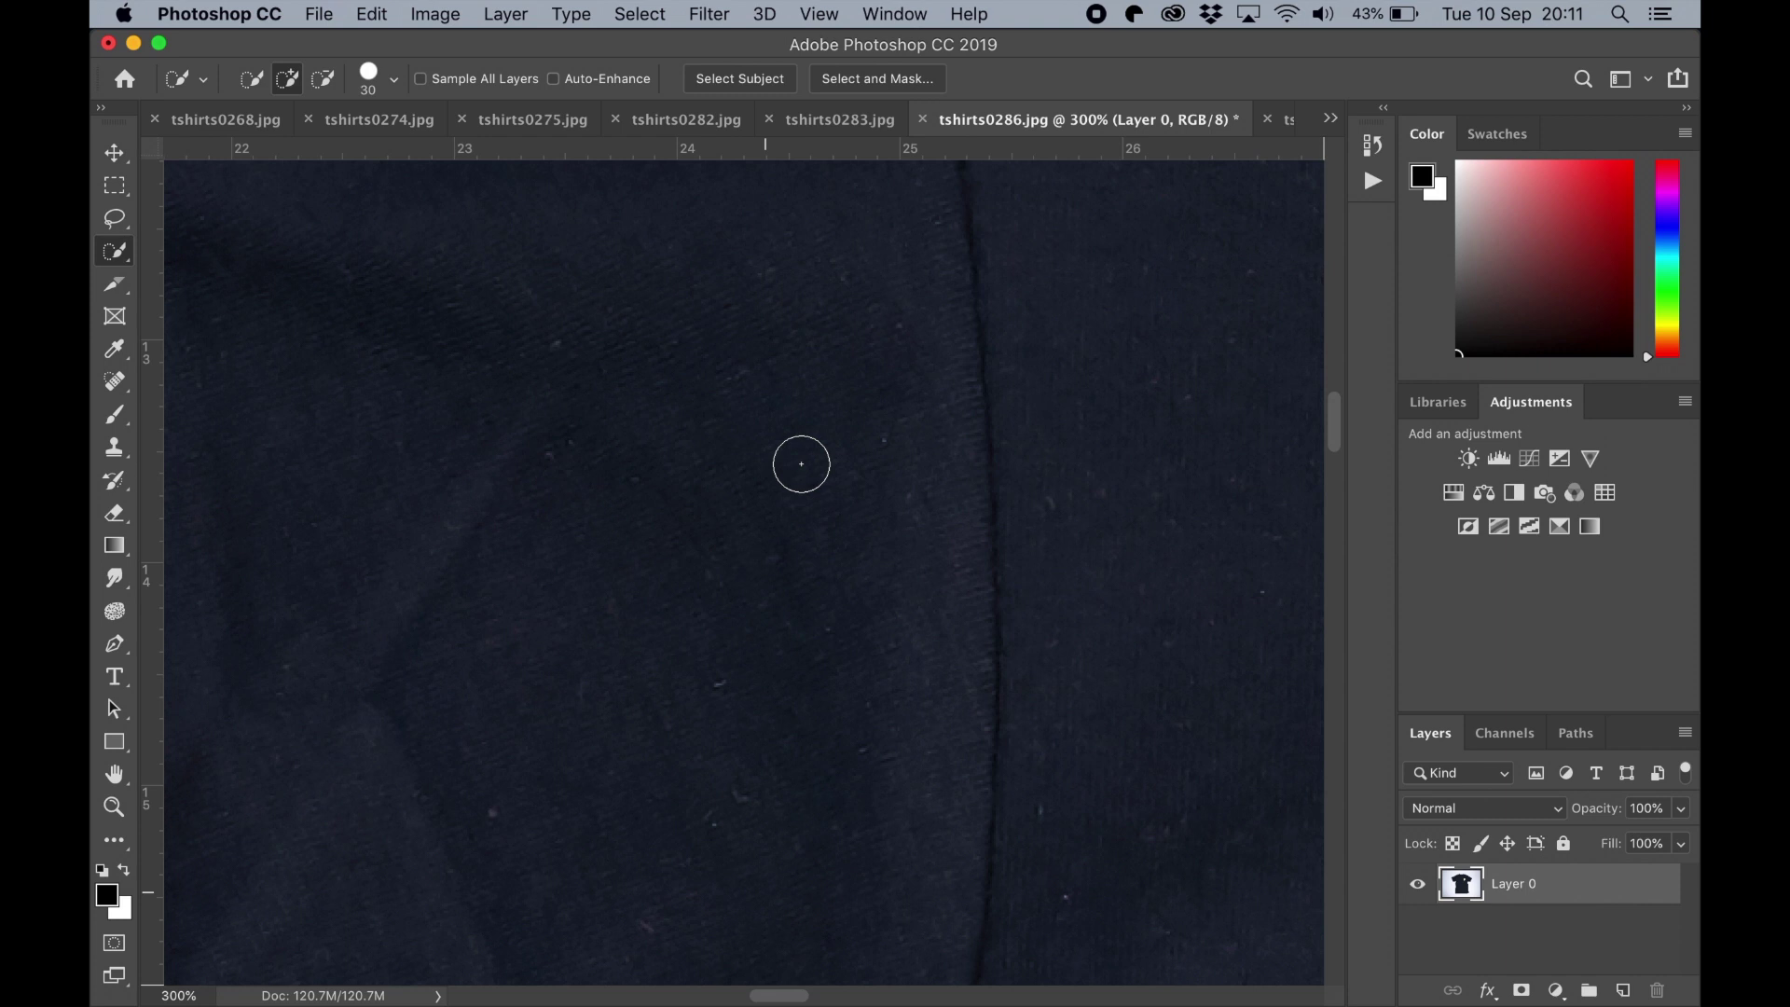
pyautogui.scroll(10, 801, 463)
pyautogui.press('super+minus')
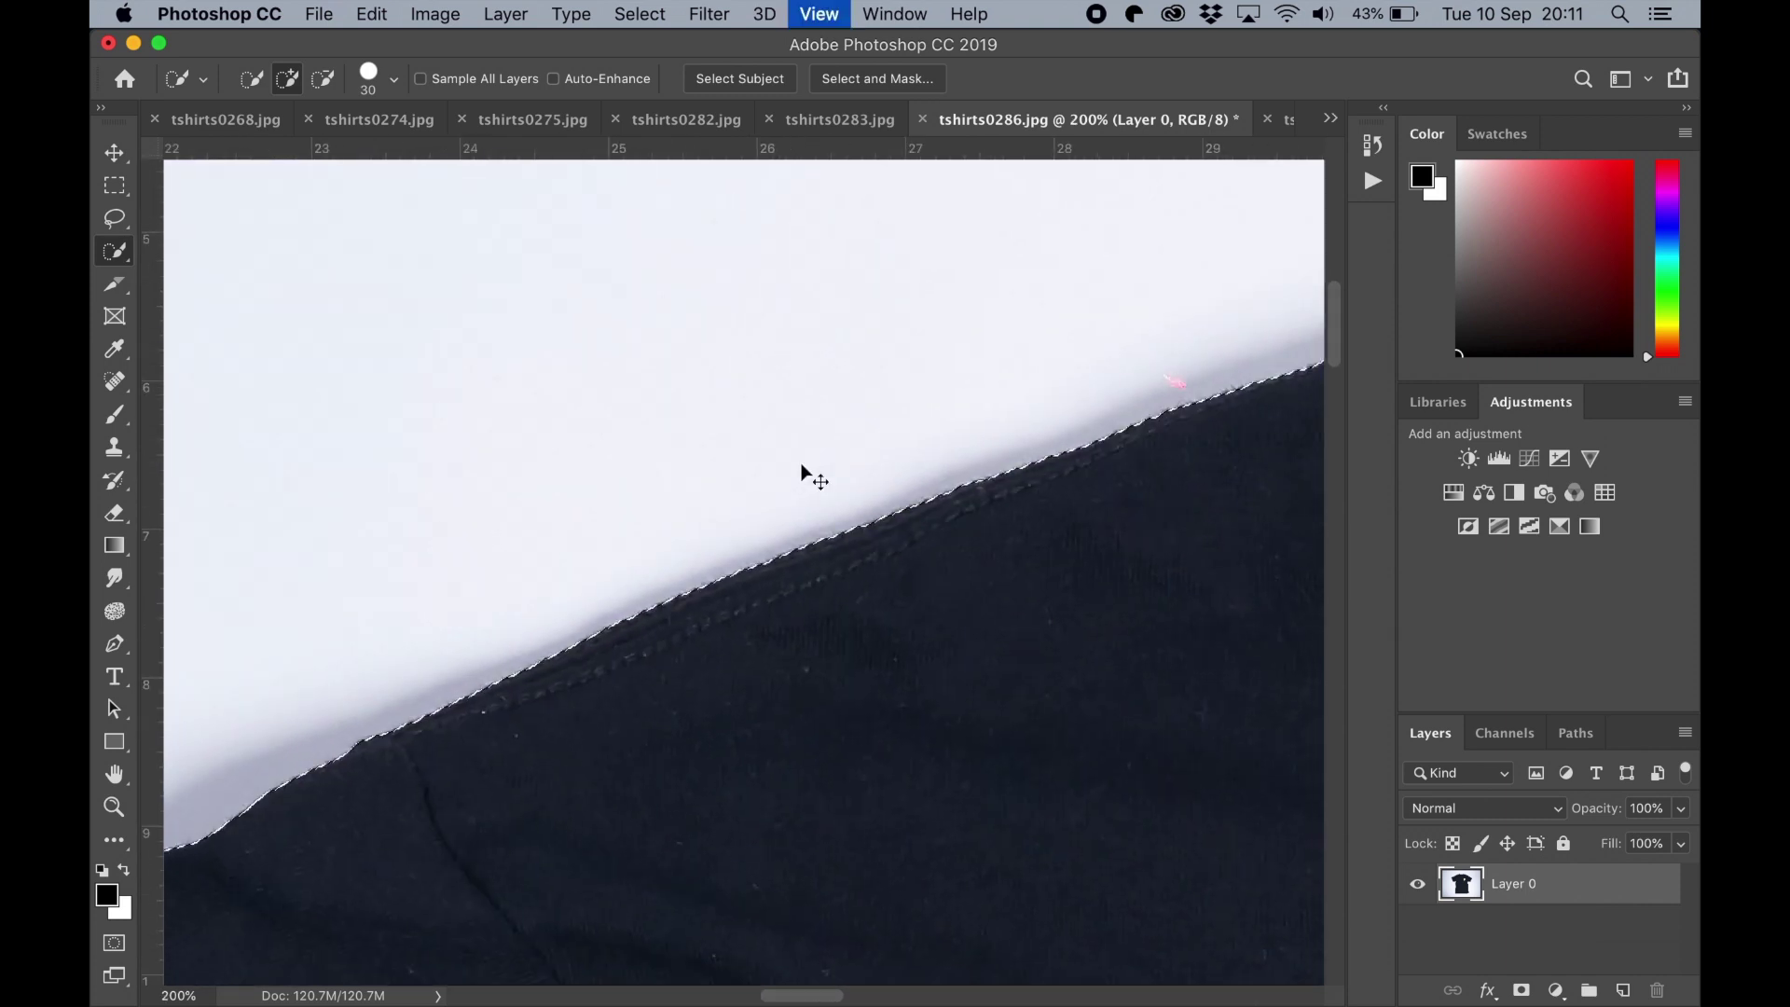
pyautogui.press('super+minus')
pyautogui.press('super+minus')
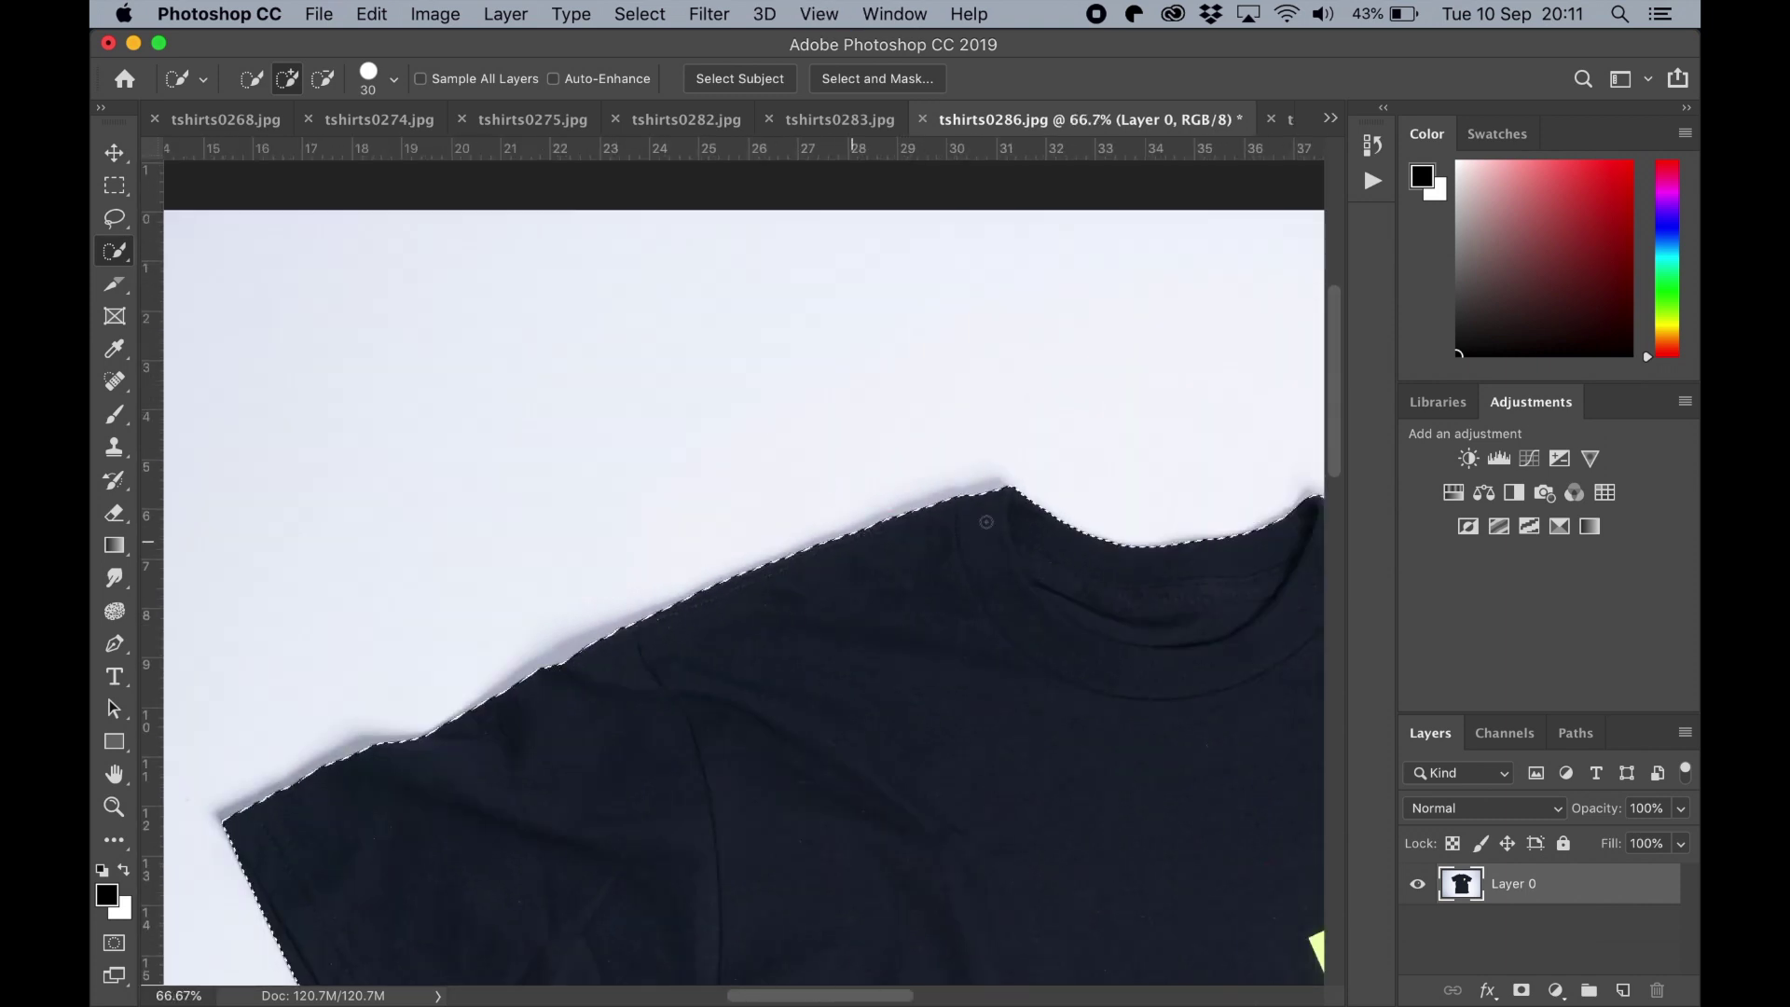
pyautogui.hscroll(10, 925, 537)
pyautogui.scroll(-5, 925, 537)
pyautogui.scroll(-5, 924, 537)
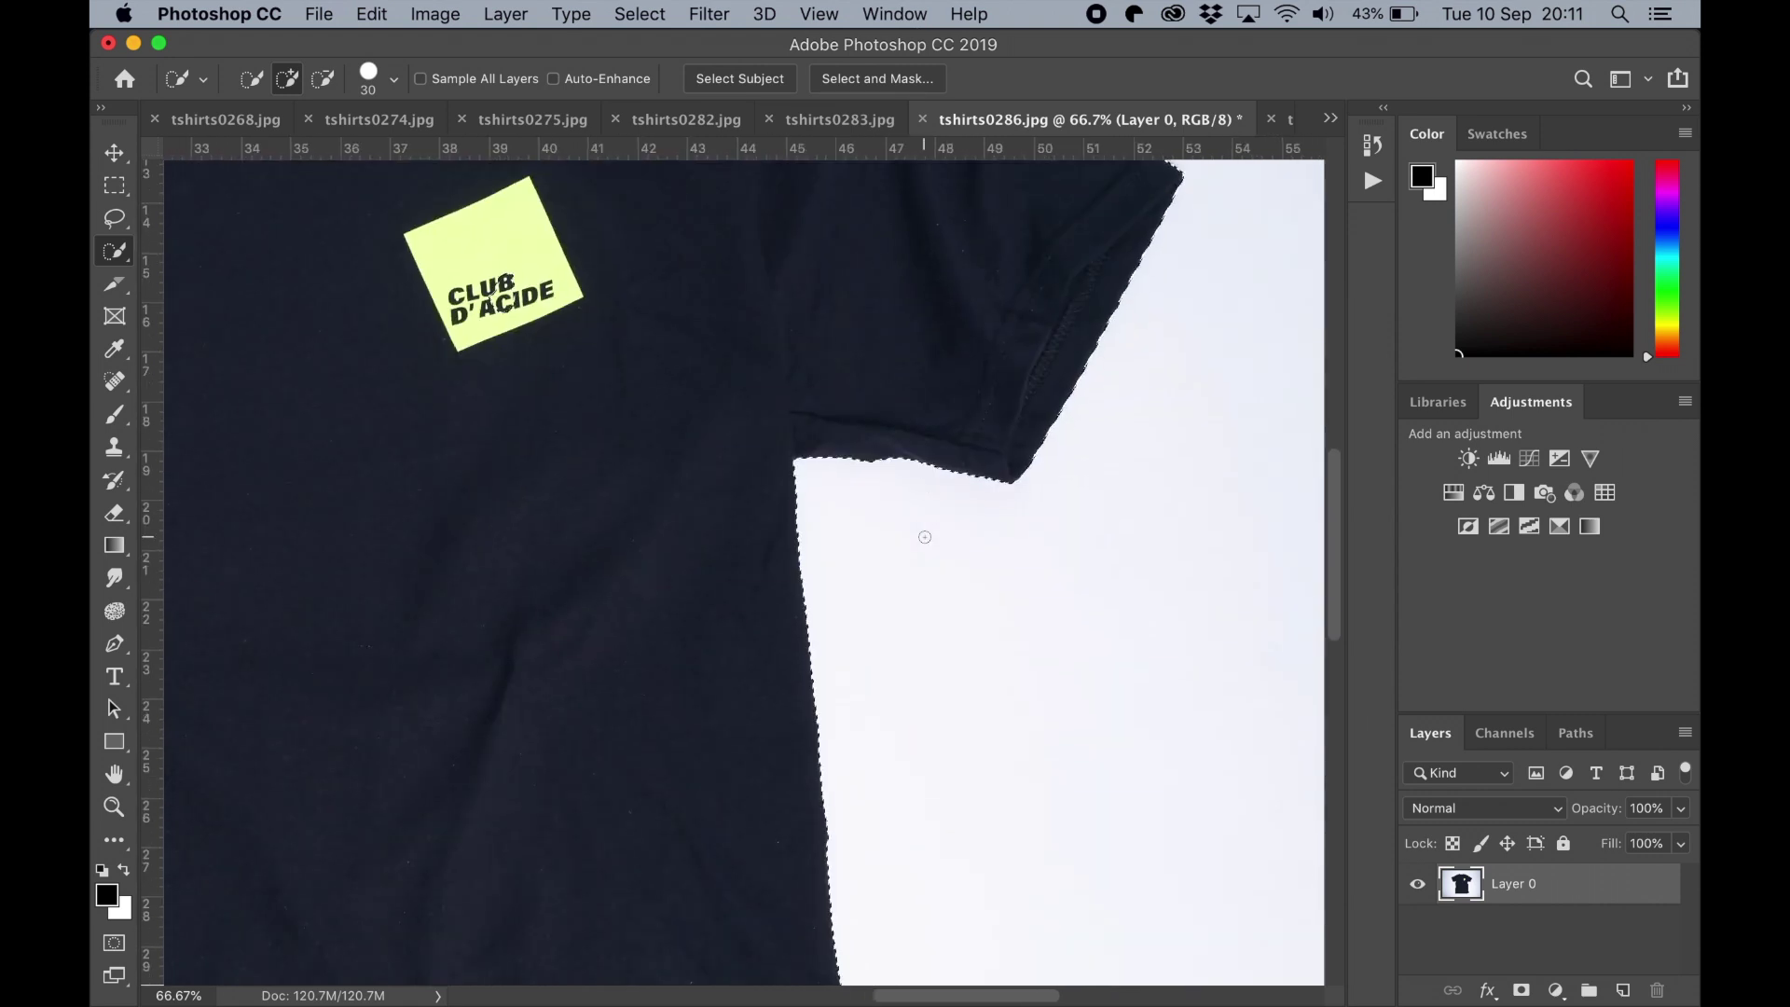
pyautogui.hscroll(-15, 925, 537)
pyautogui.hscroll(3, 925, 537)
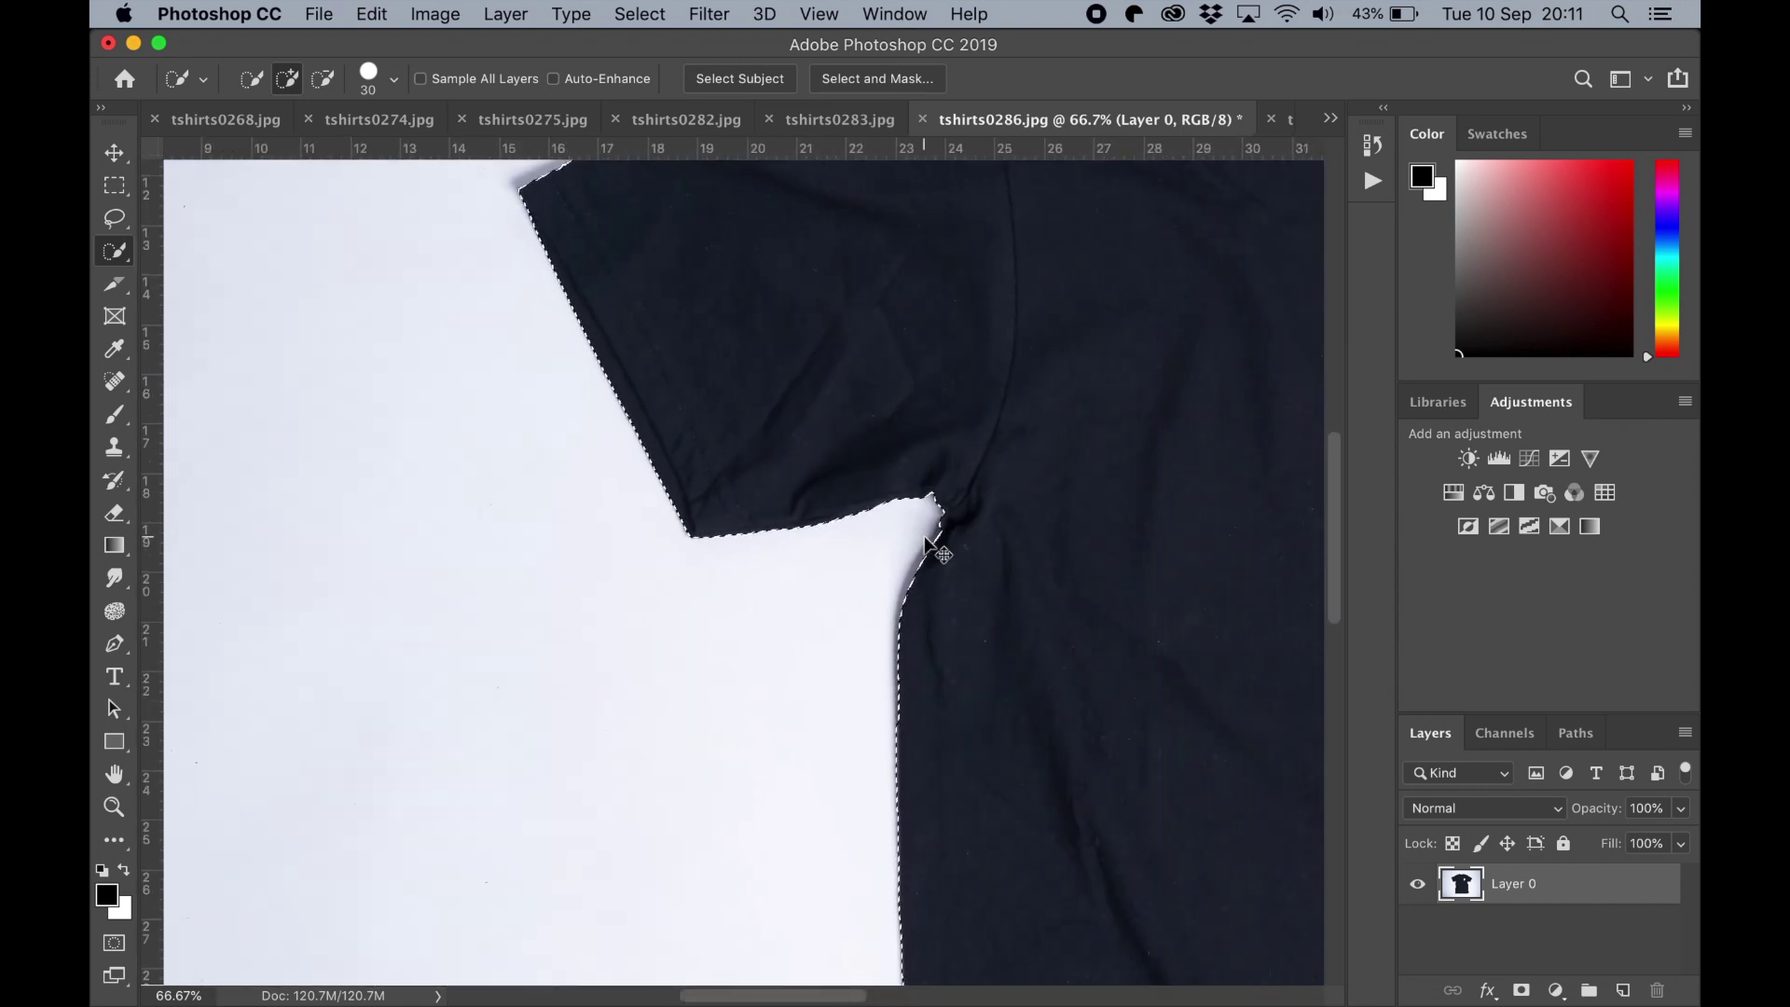
pyautogui.press('super+d')
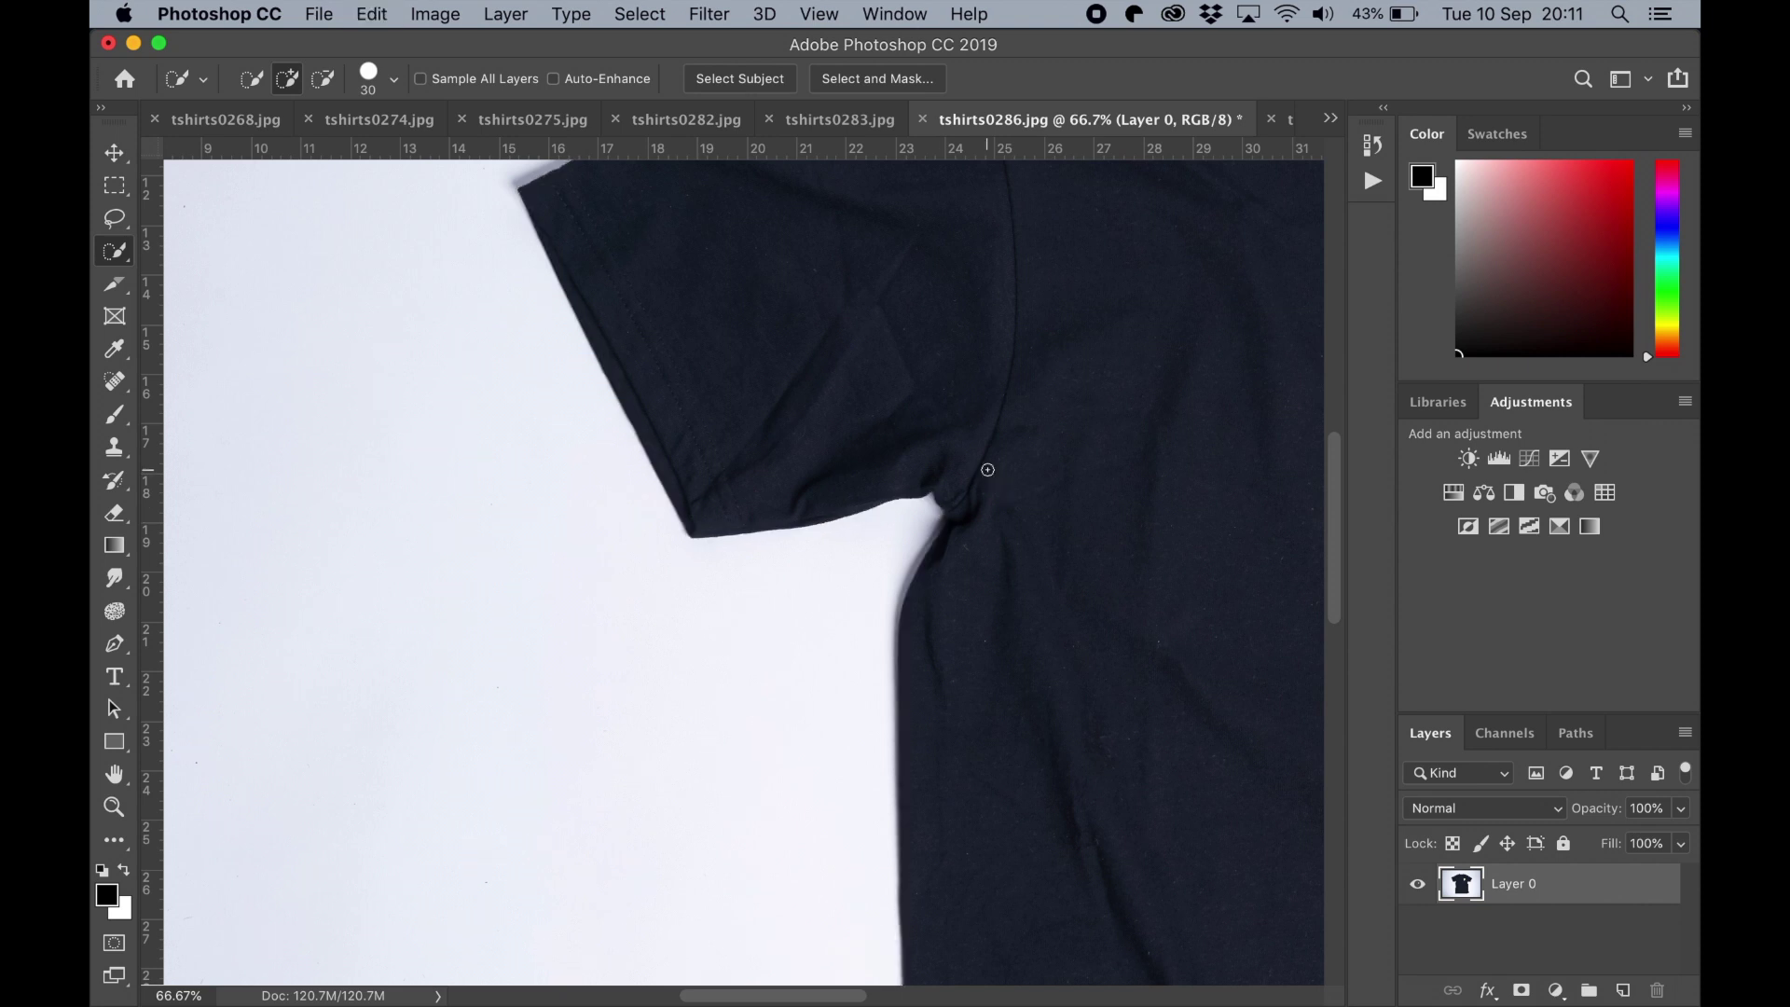
# With the Pen tool, place anchors from the armpit down the shirt's side edge.
pyautogui.click(114, 643)
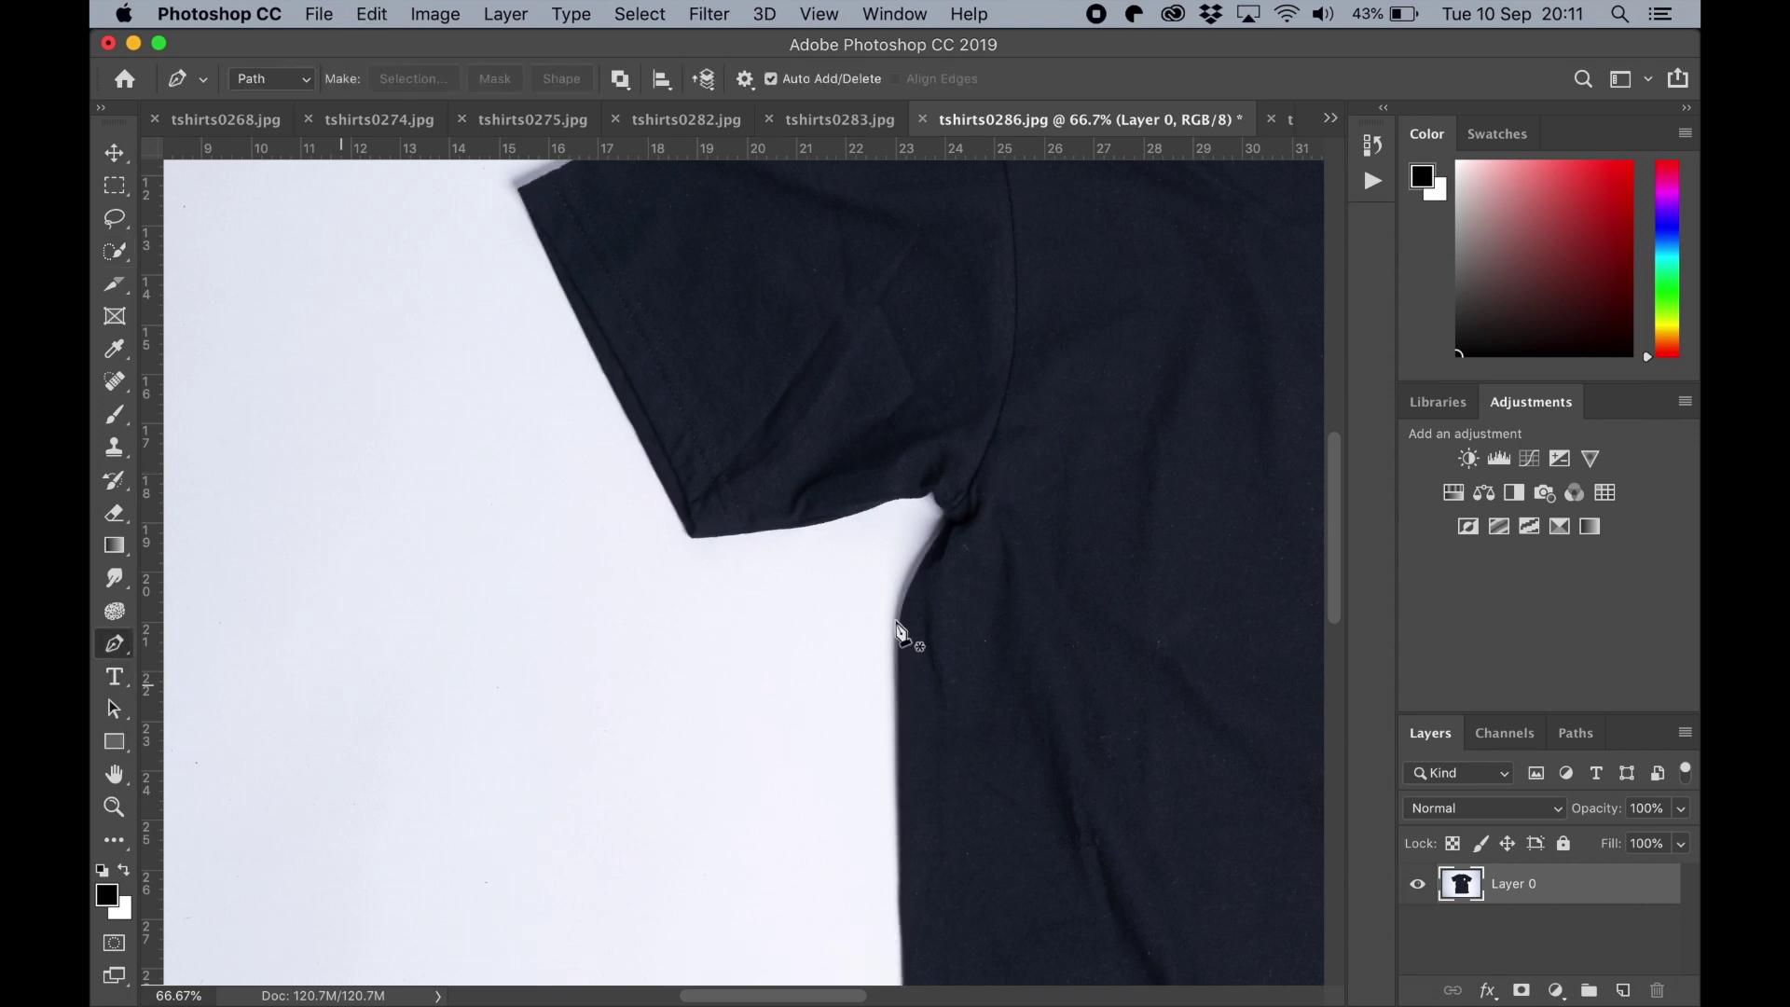
pyautogui.press('super+plus')
pyautogui.press('super+plus')
pyautogui.press('super+plus')
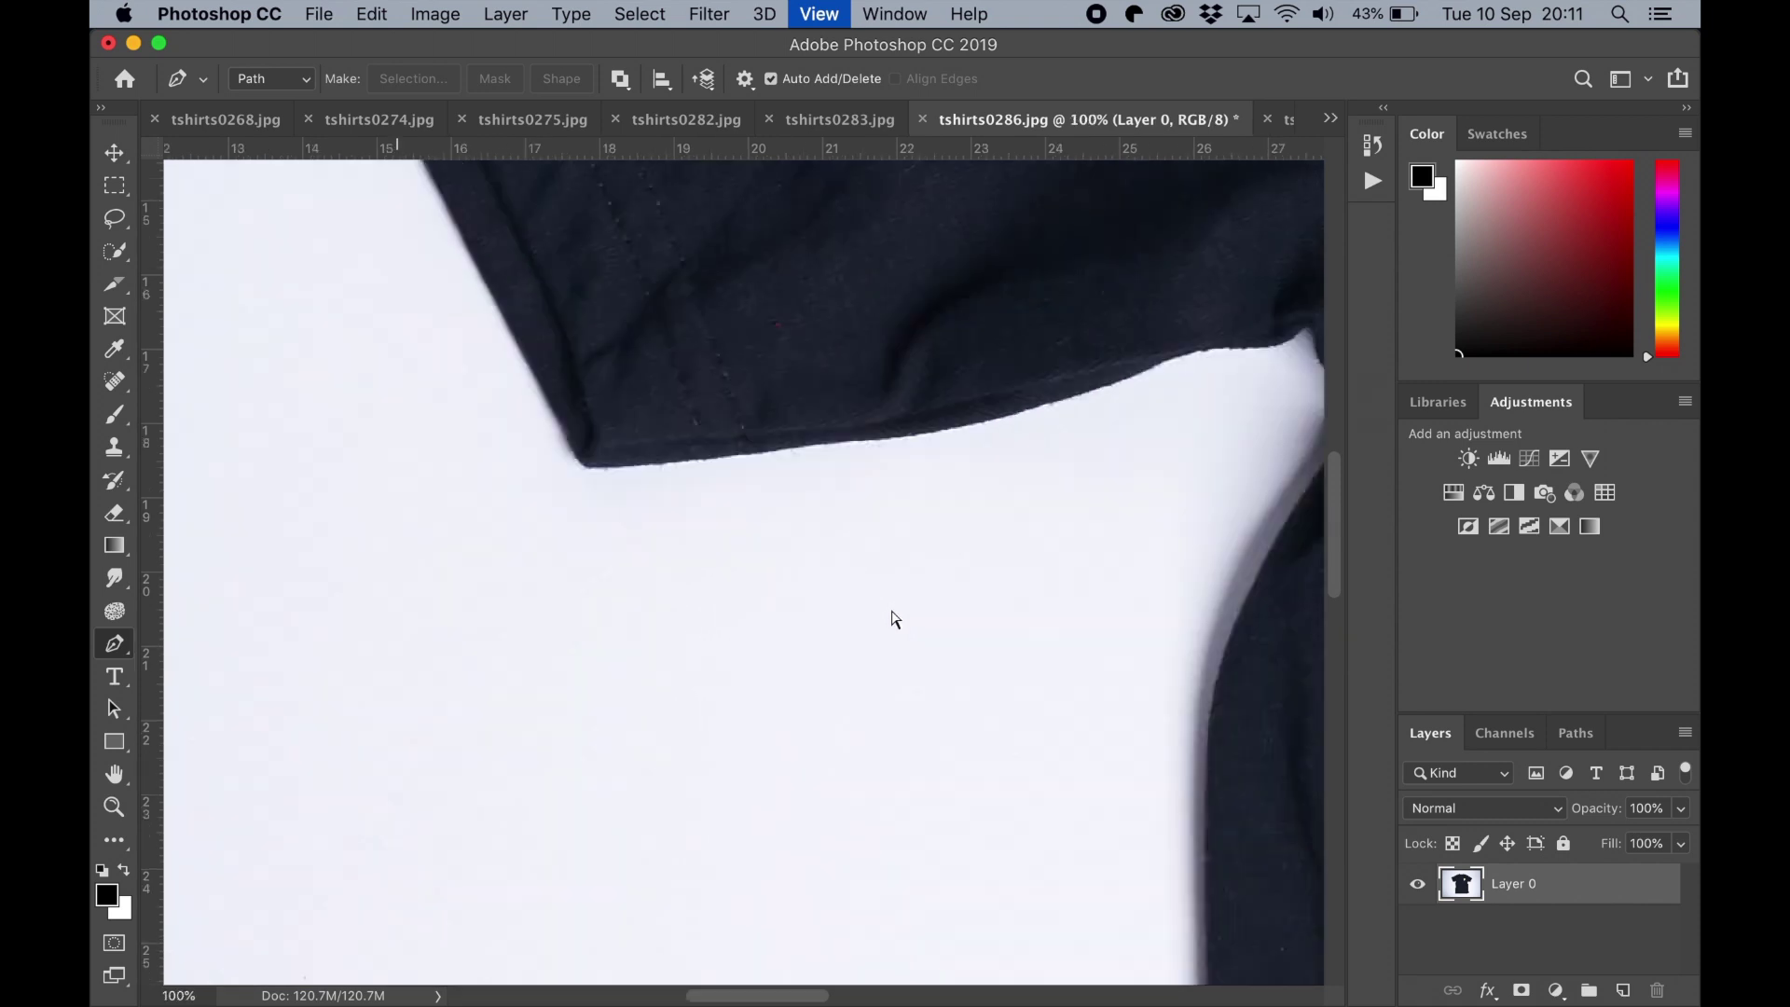
pyautogui.hscroll(2, 895, 623)
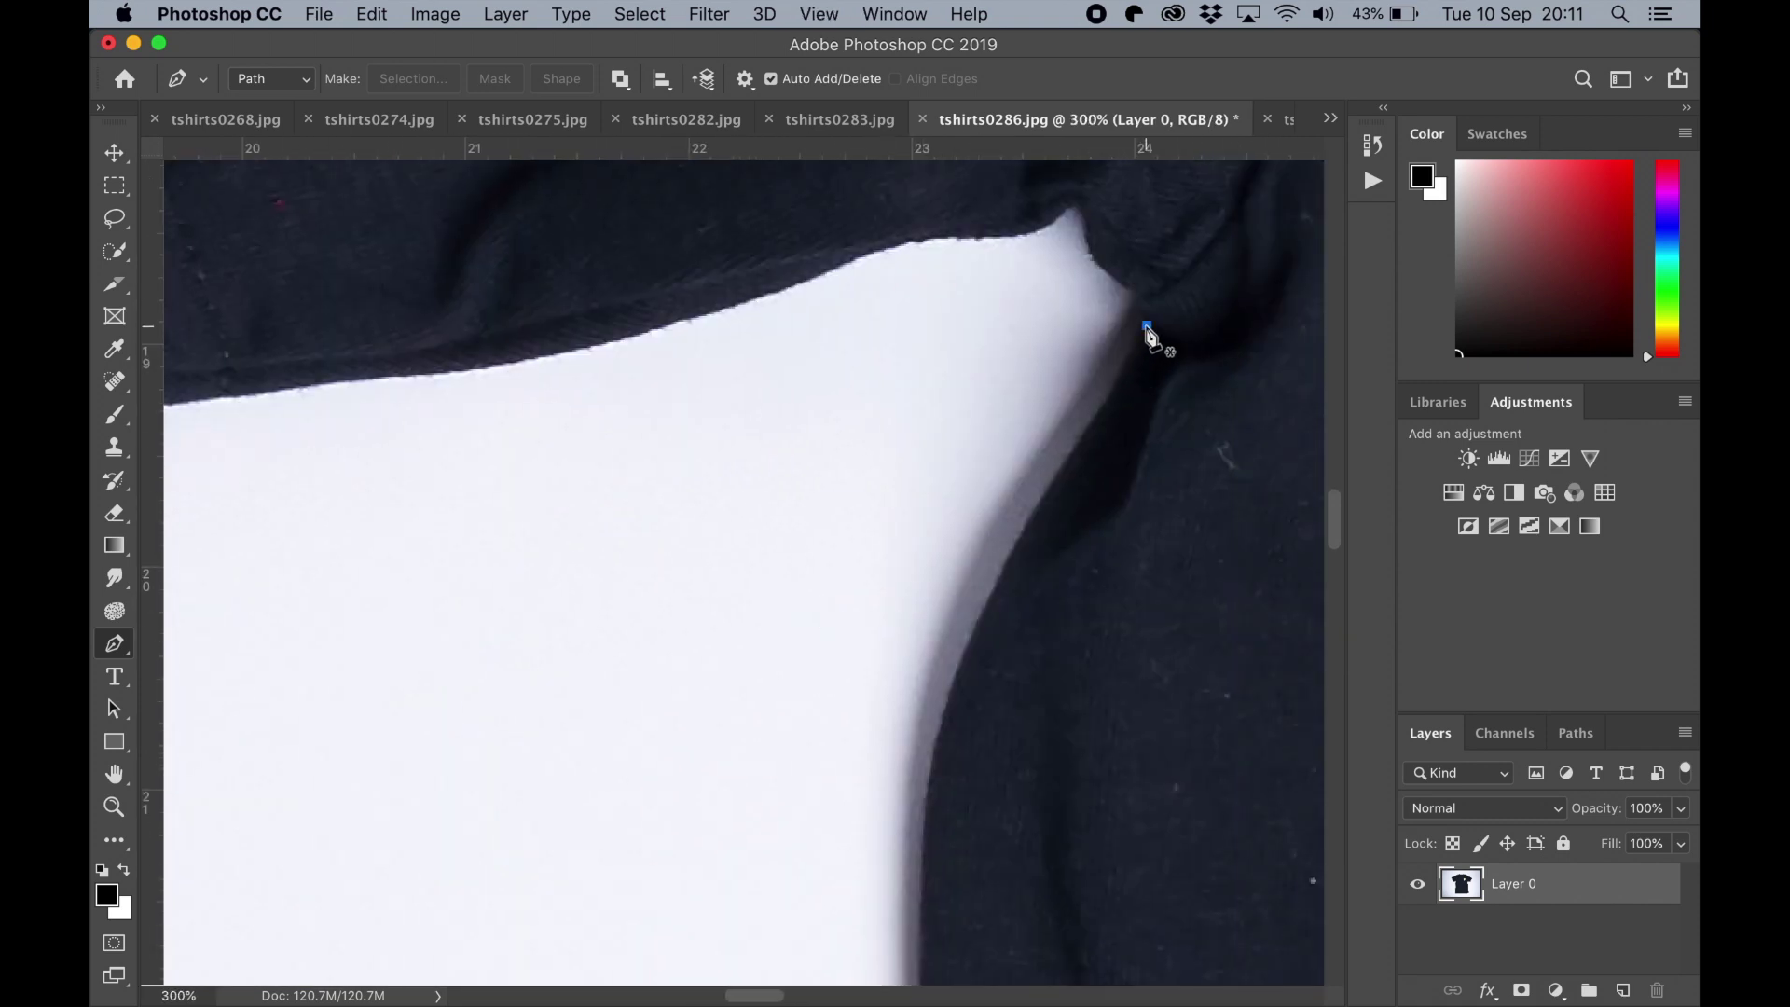
pyautogui.click(1114, 393)
pyautogui.click(1058, 477)
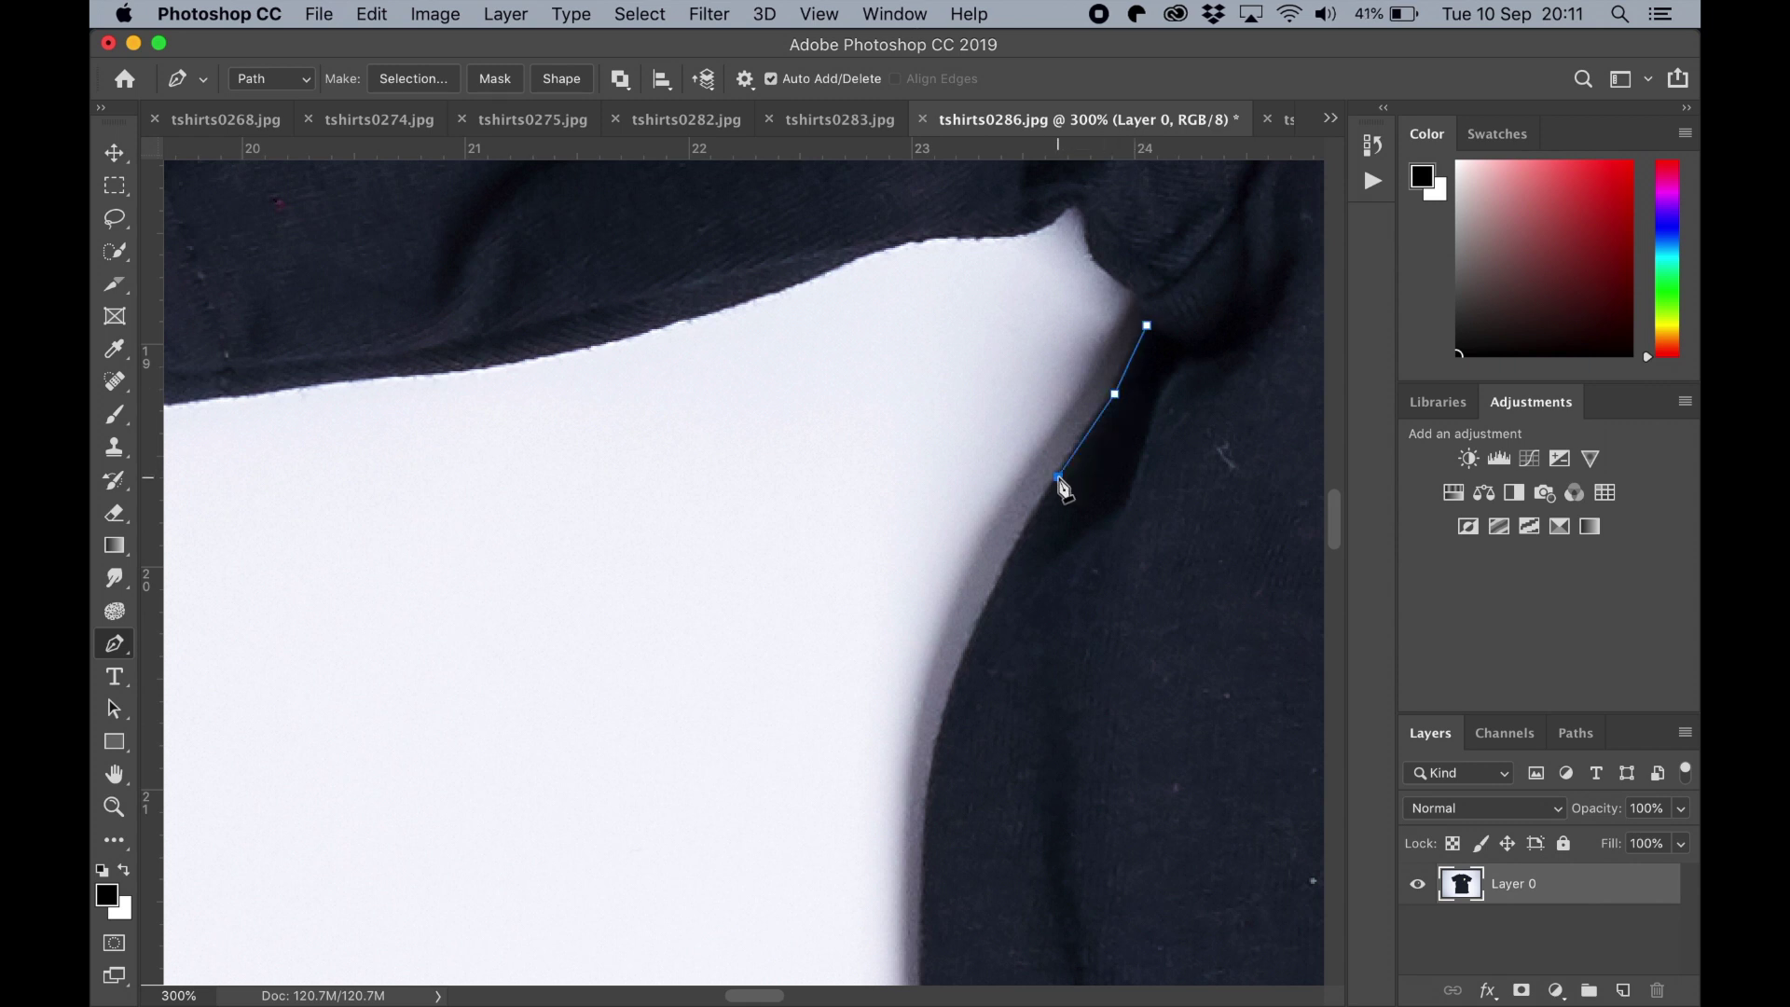
pyautogui.click(959, 679)
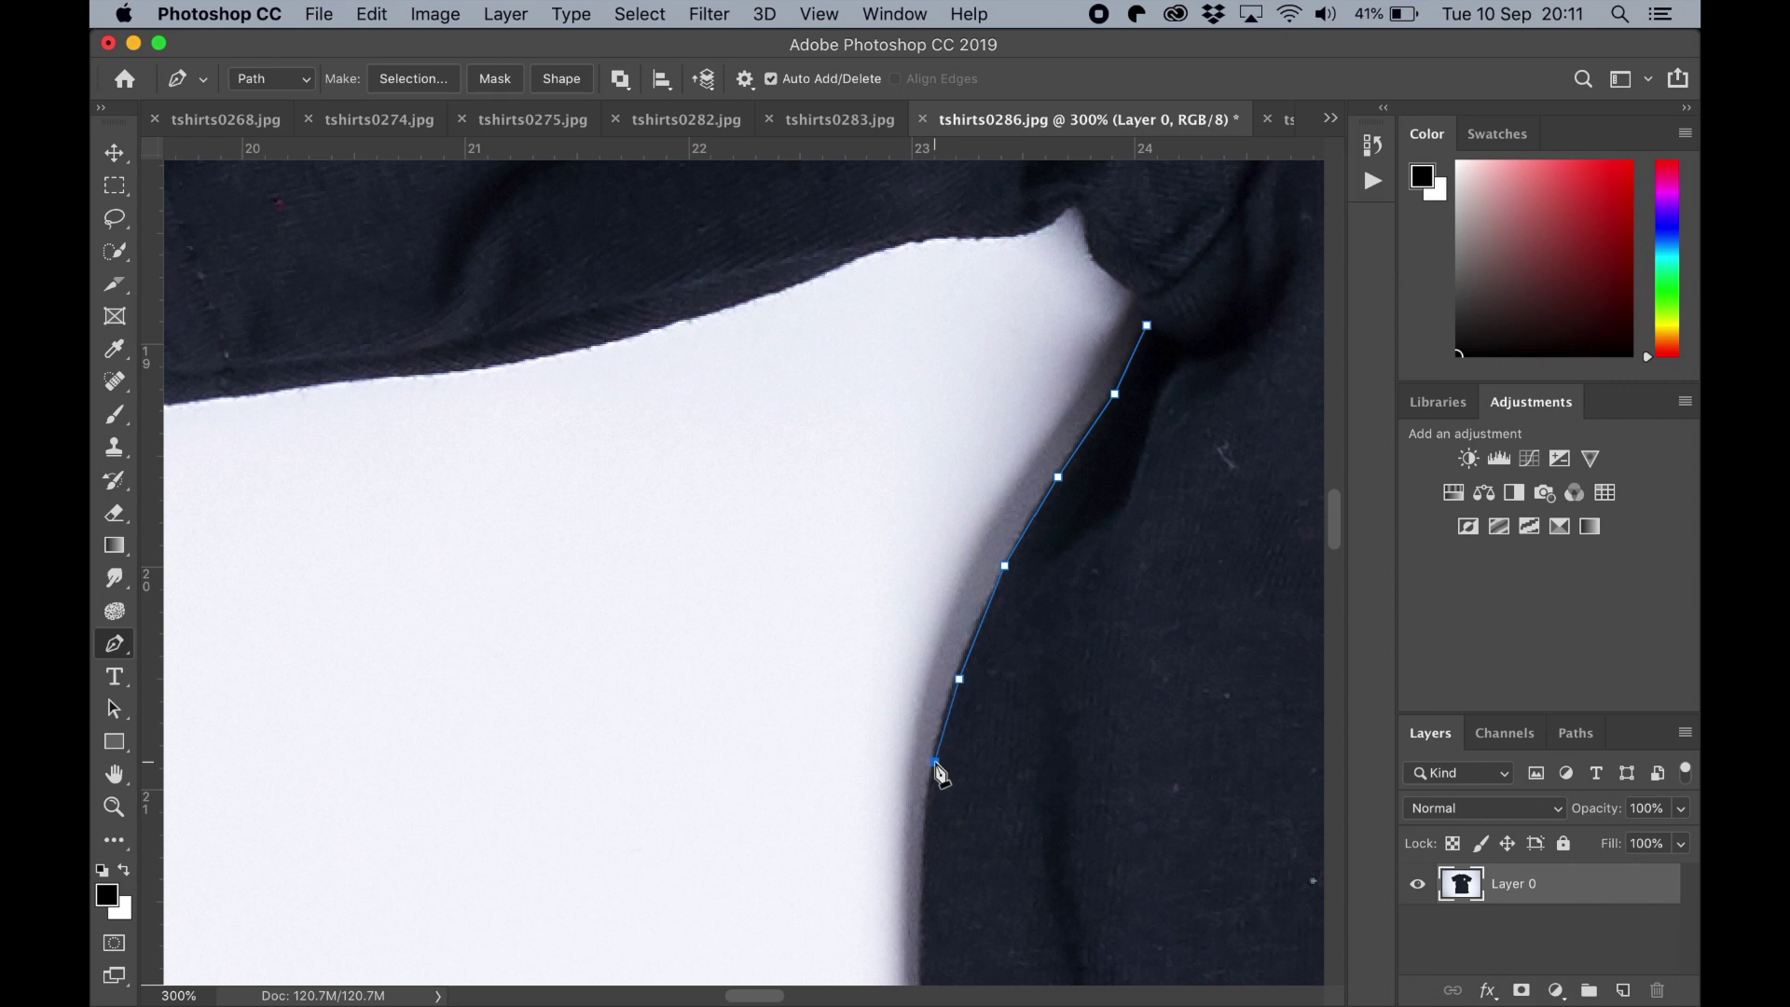
pyautogui.scroll(-5, 940, 774)
pyautogui.click(923, 620)
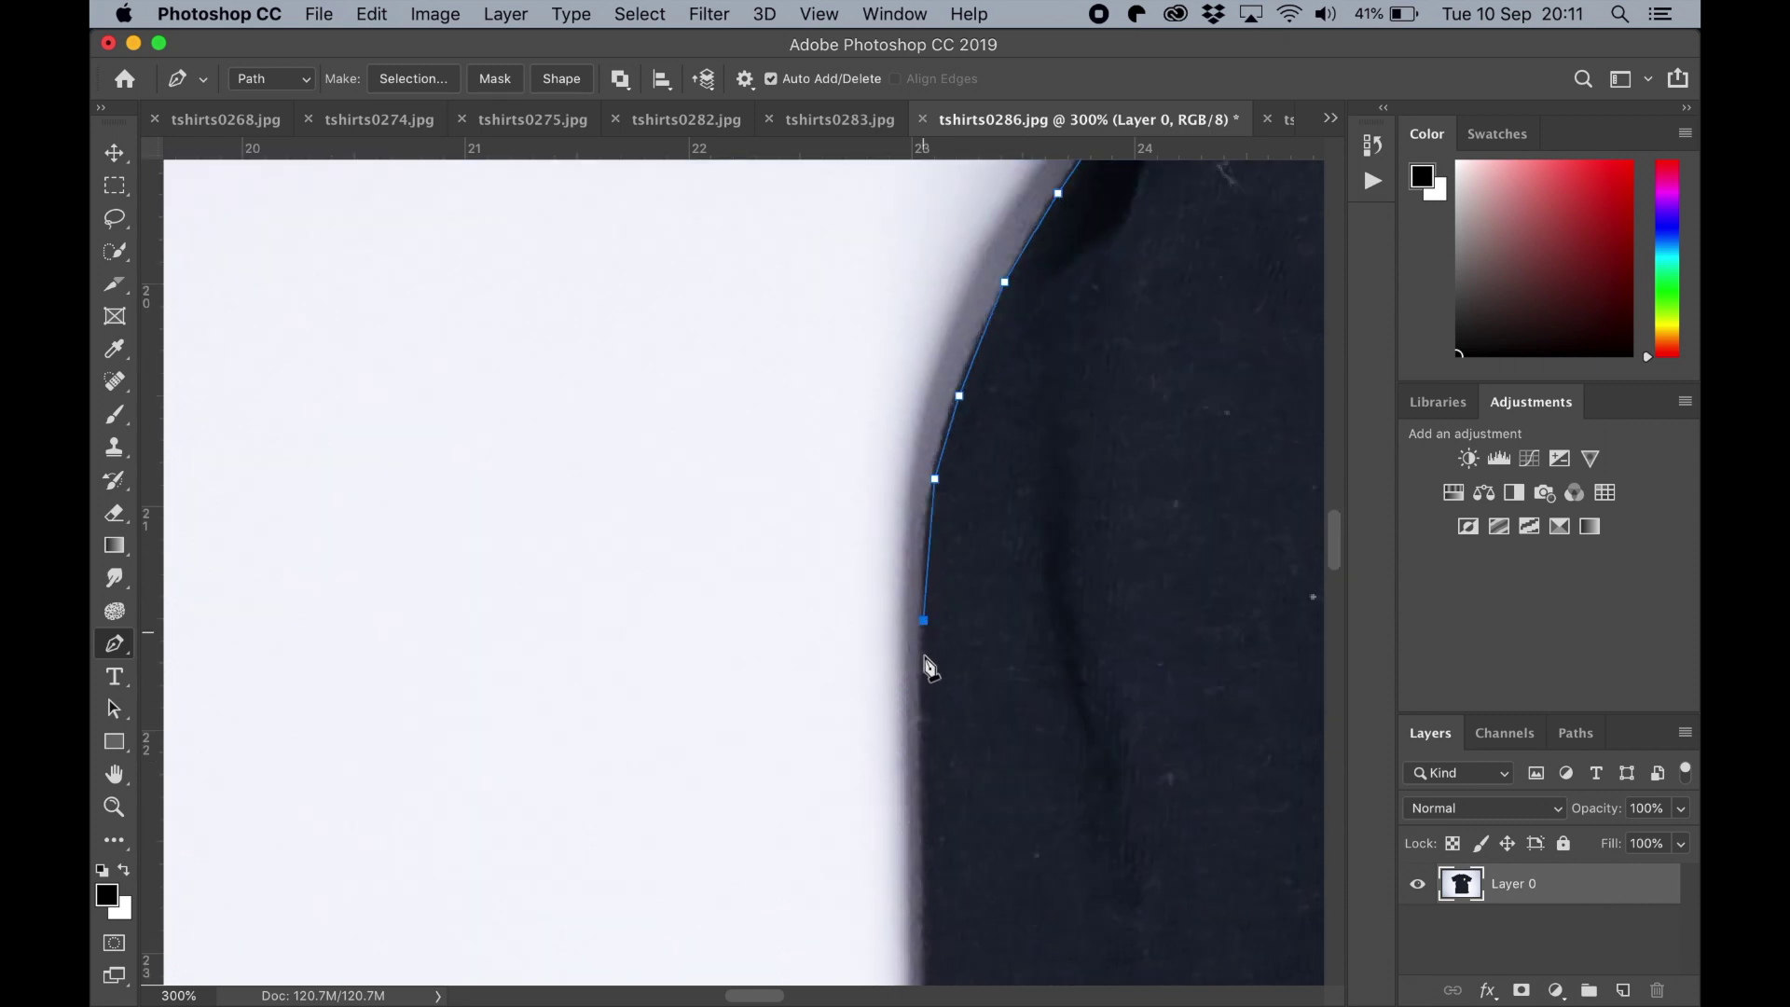
pyautogui.click(924, 735)
pyautogui.scroll(-2, 928, 746)
pyautogui.scroll(-2, 928, 741)
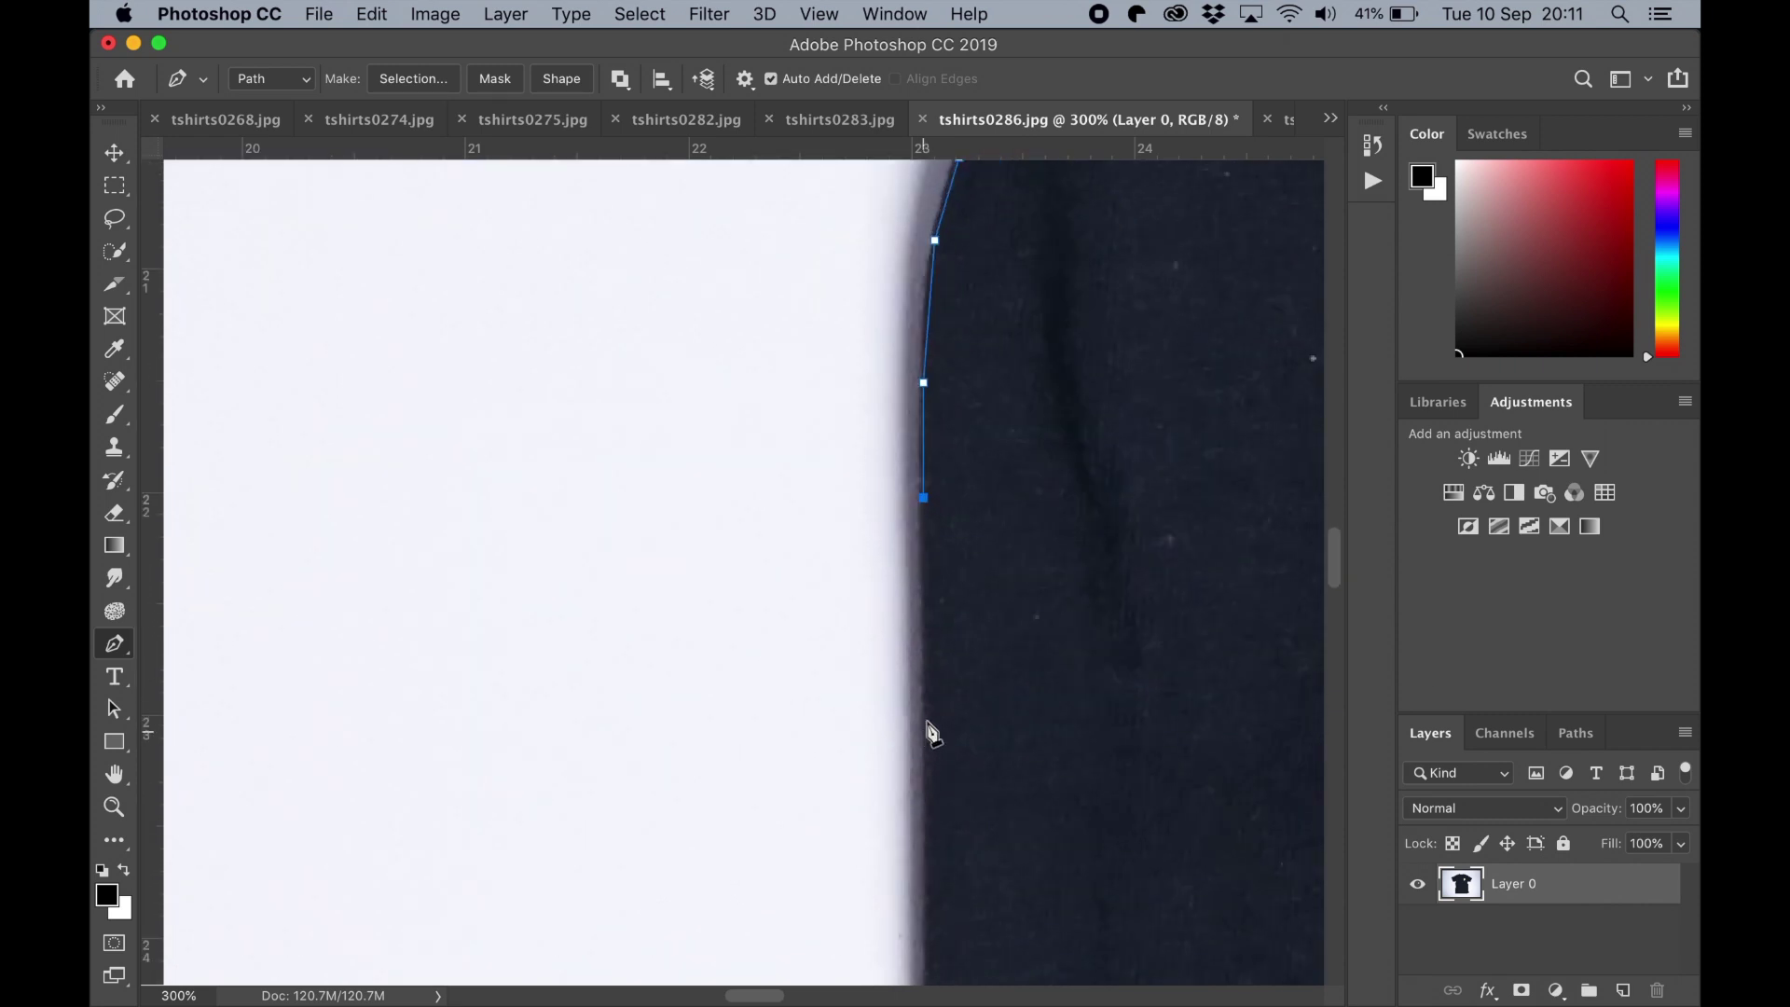
pyautogui.click(927, 727)
# Continue anchoring down the side edge, following the fold in the fabric.
pyautogui.scroll(-7, 928, 727)
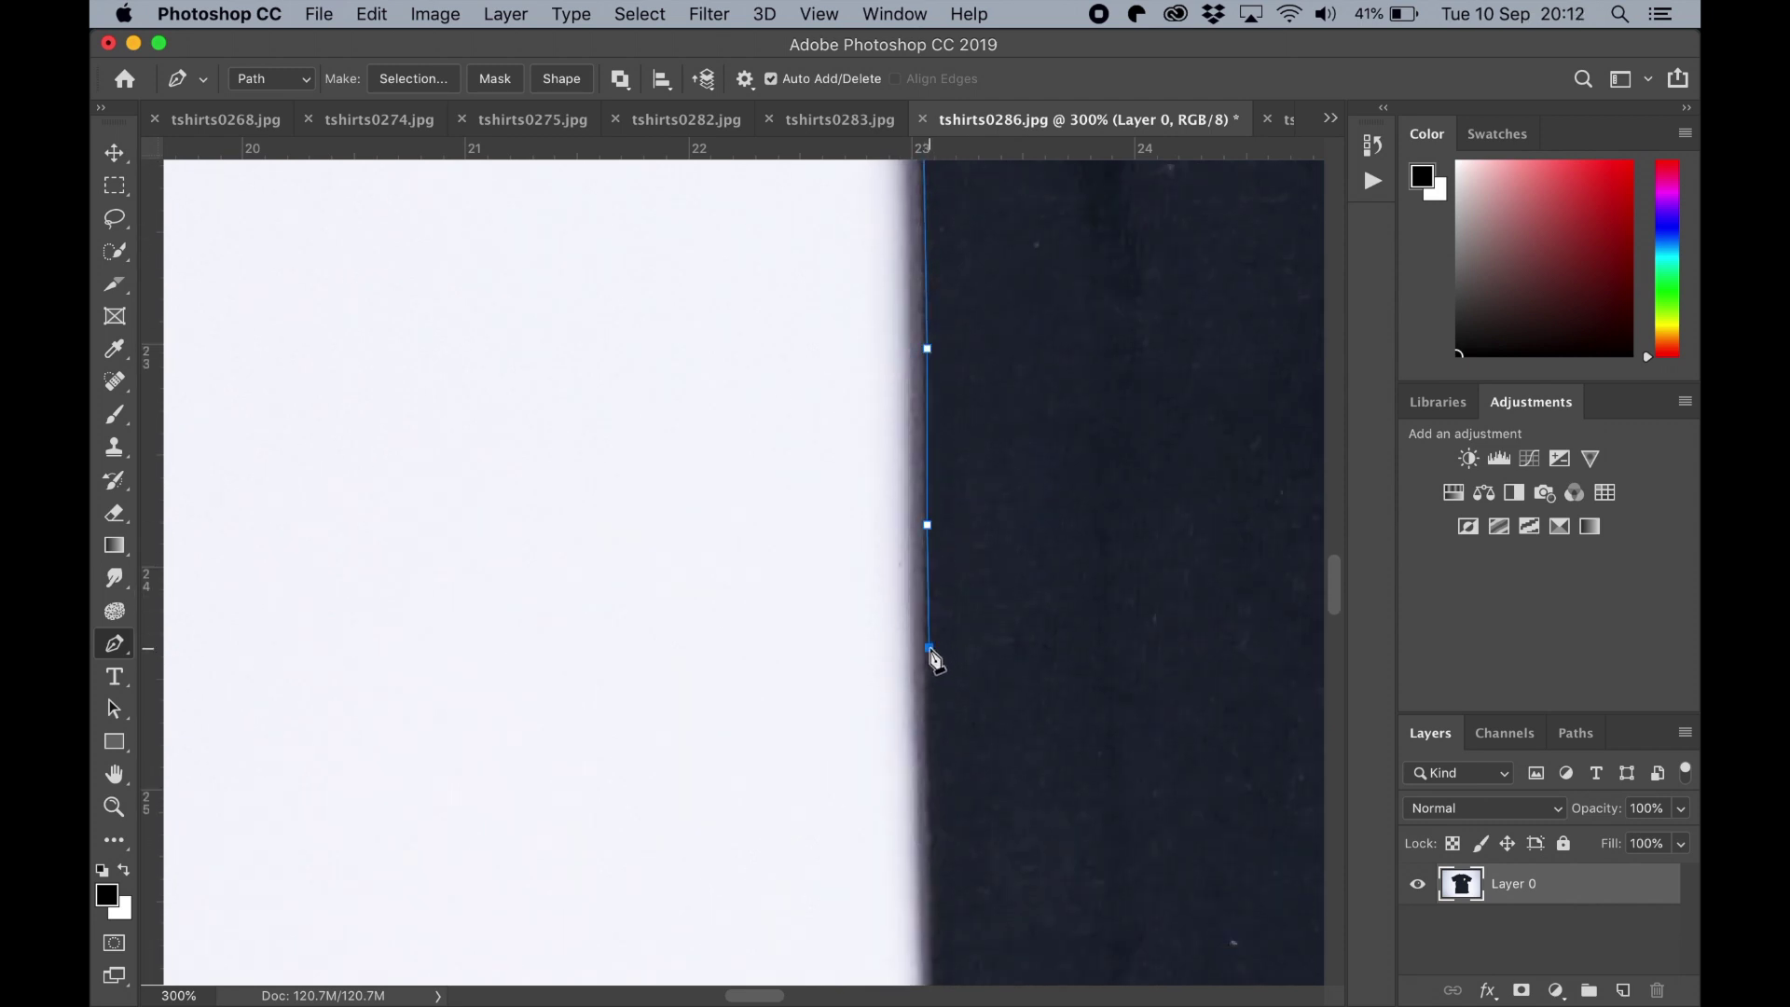
pyautogui.scroll(-5, 936, 763)
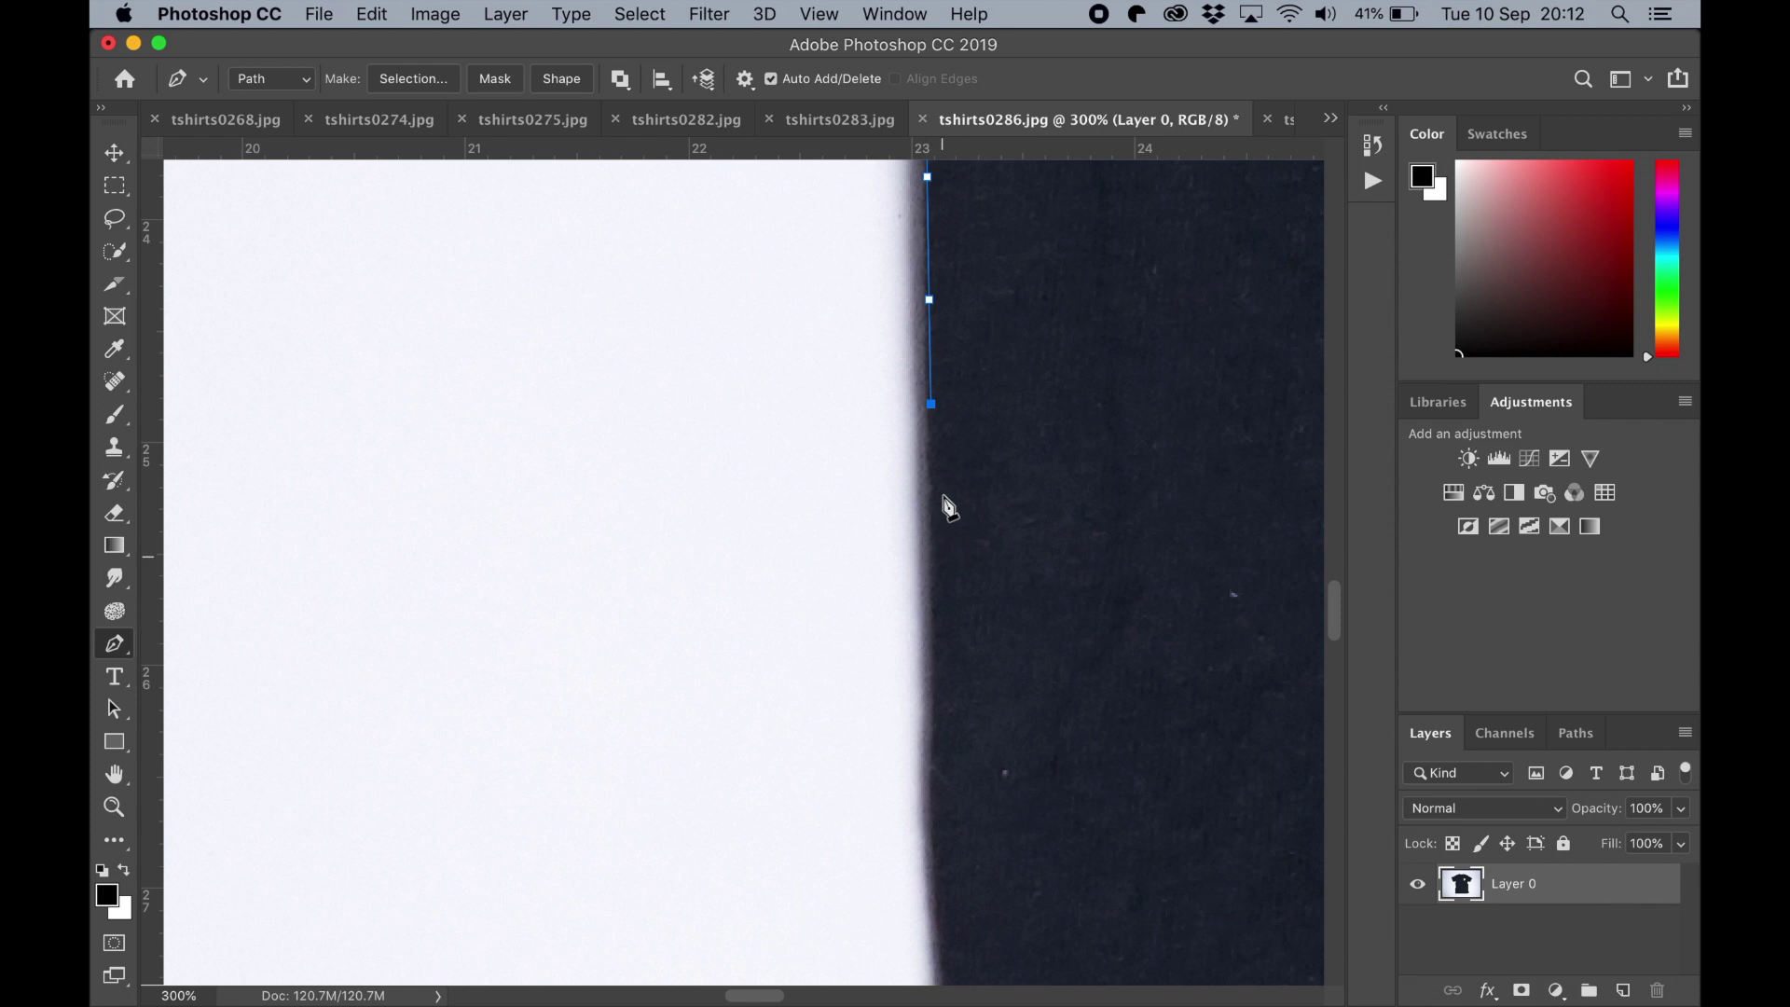
pyautogui.click(936, 627)
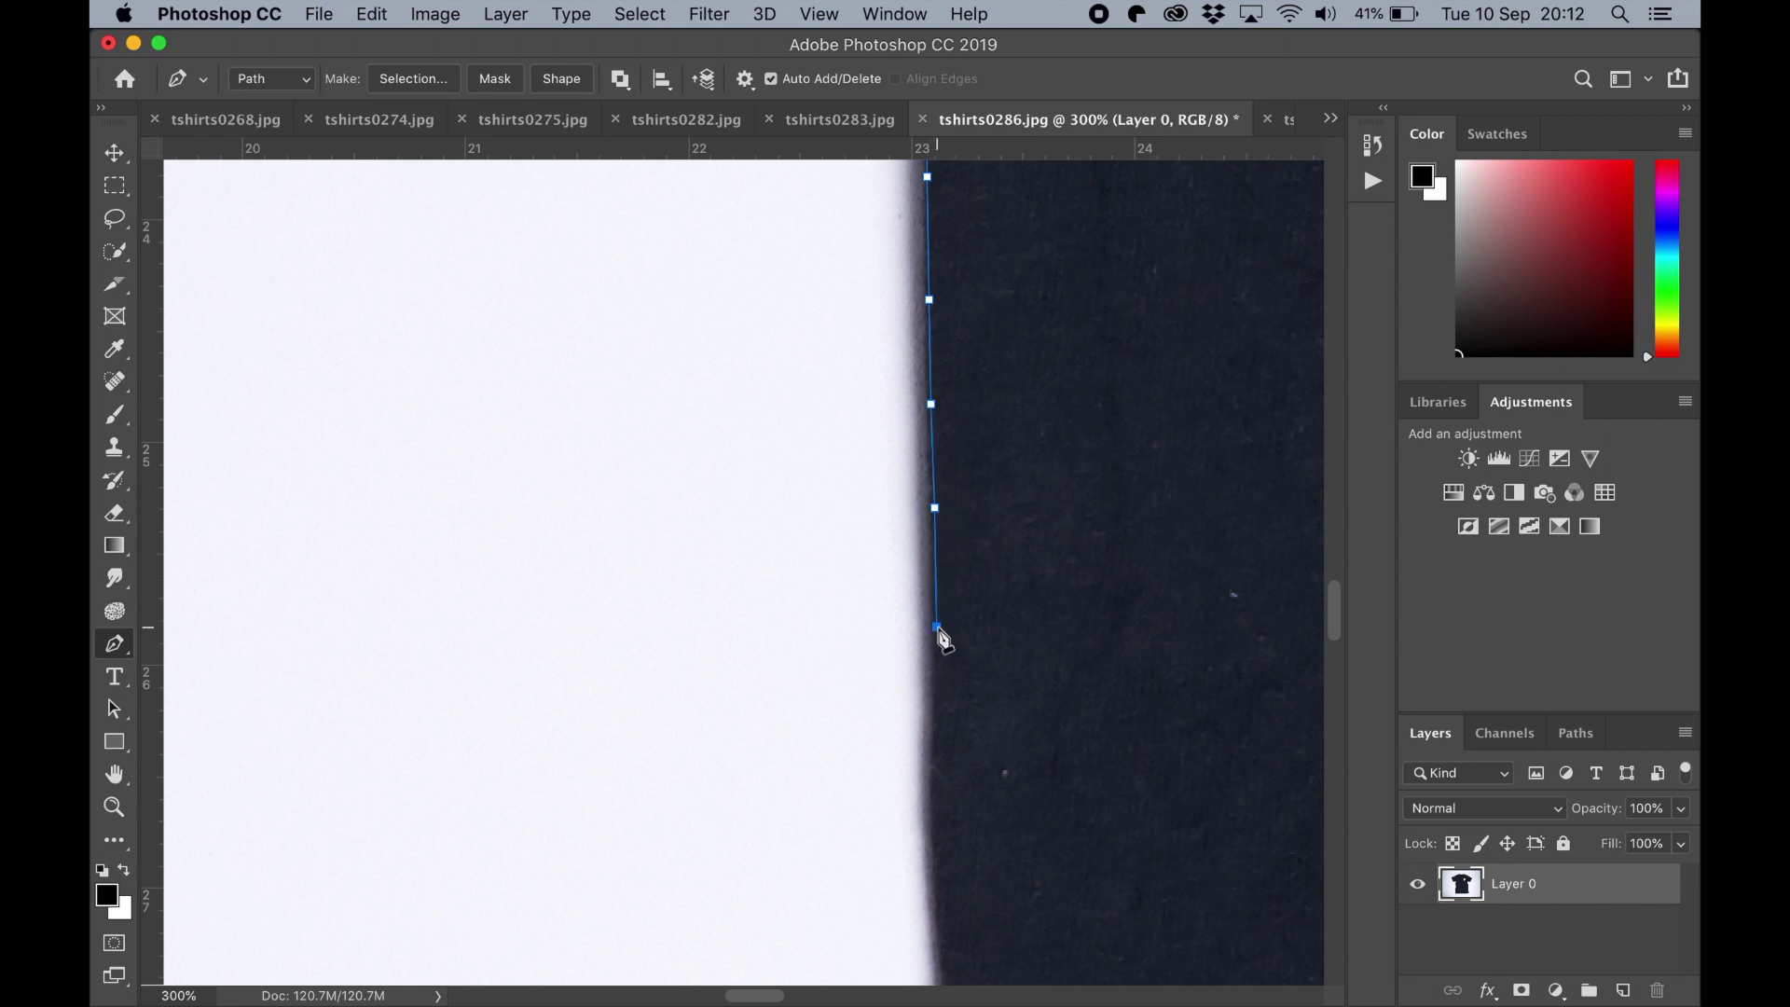
pyautogui.scroll(-5, 939, 729)
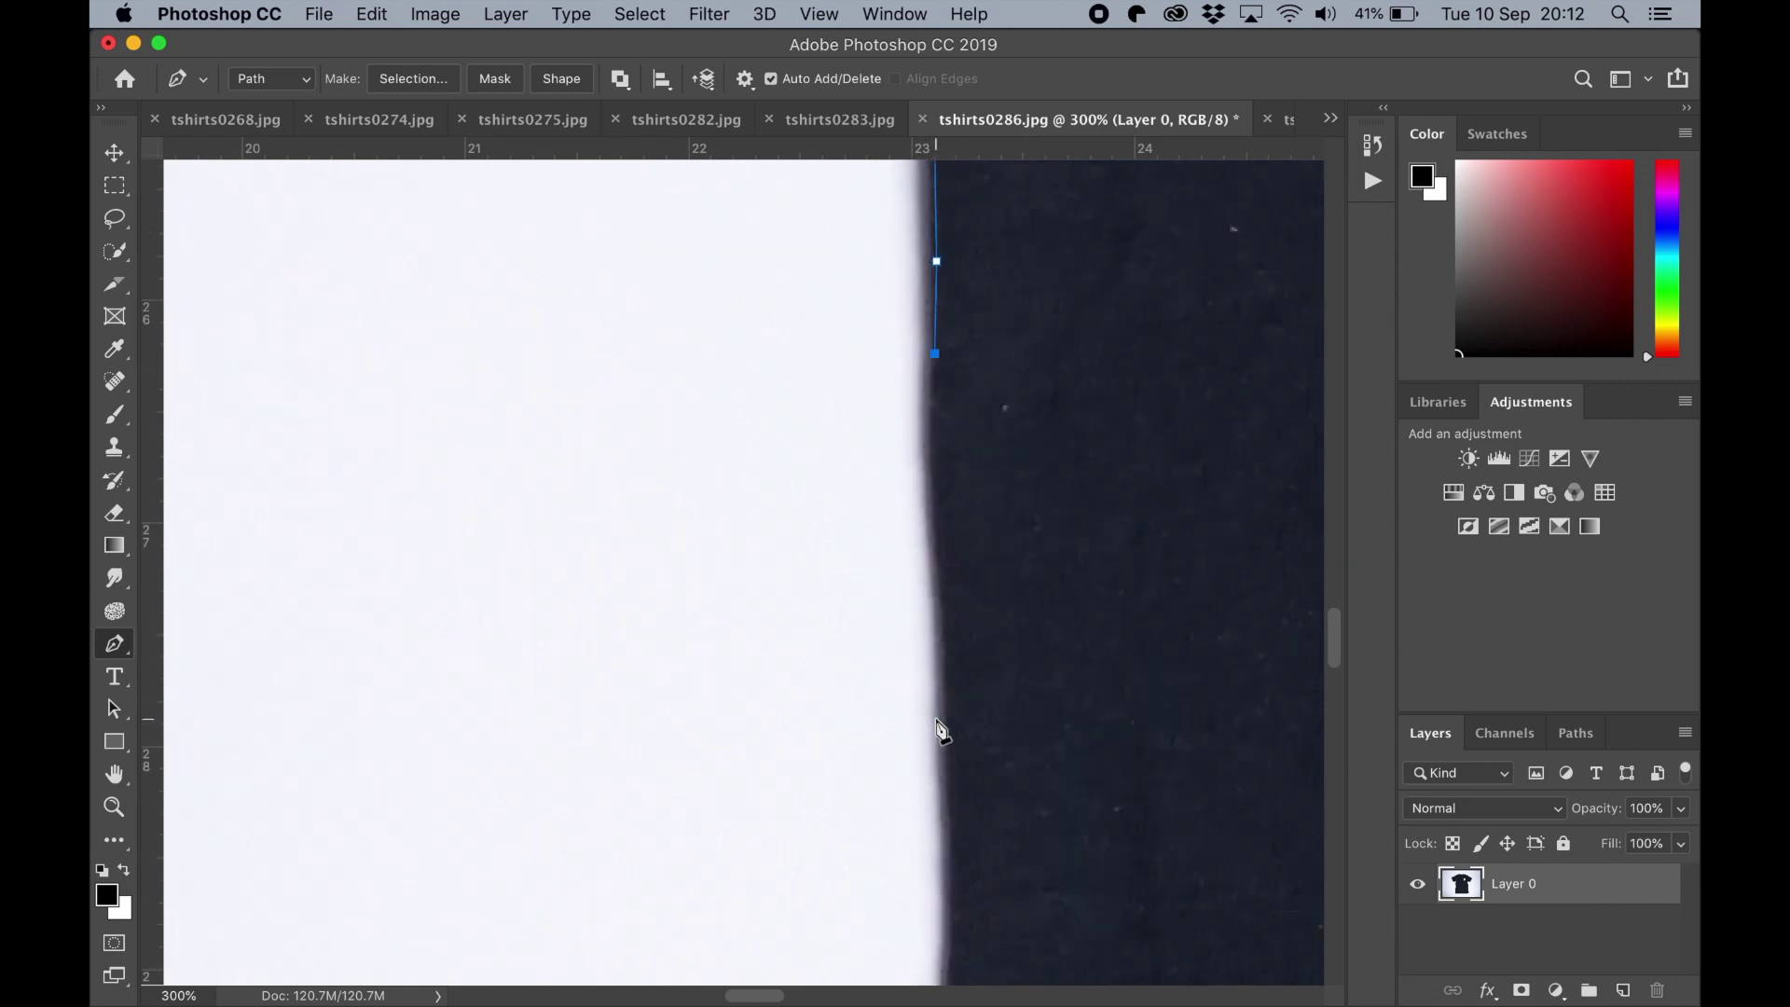
pyautogui.click(931, 467)
pyautogui.click(946, 652)
pyautogui.scroll(-5, 948, 657)
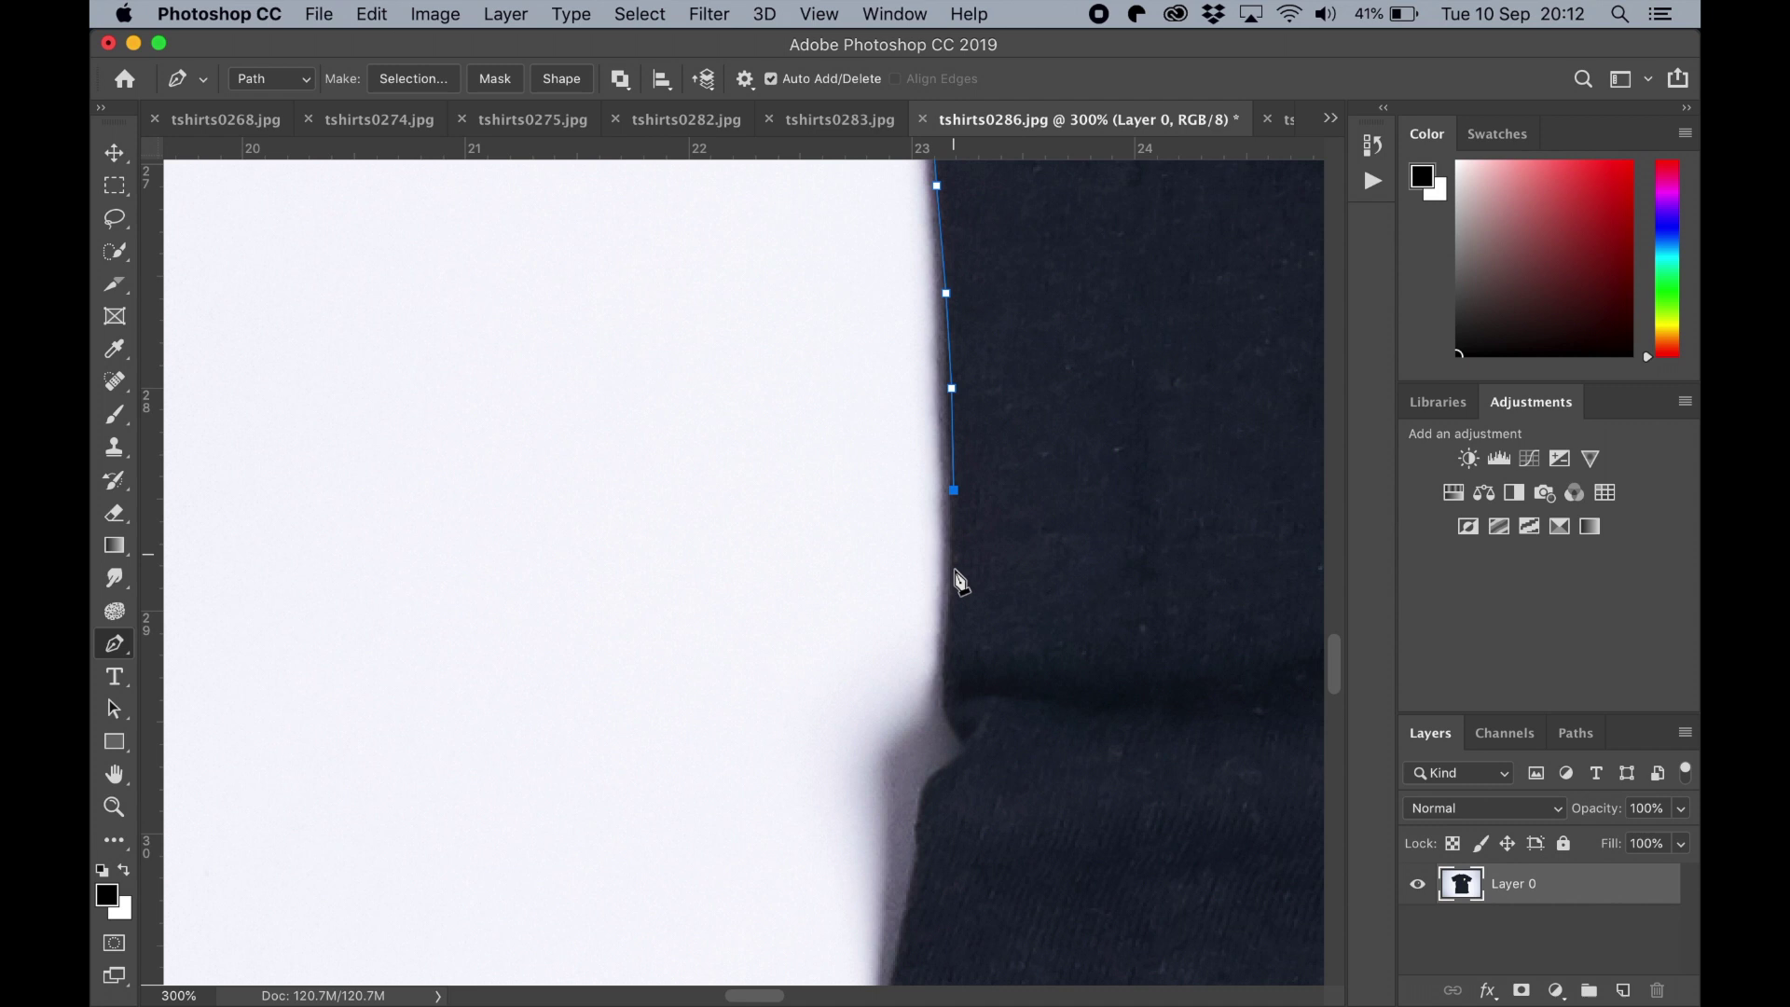
pyautogui.click(946, 673)
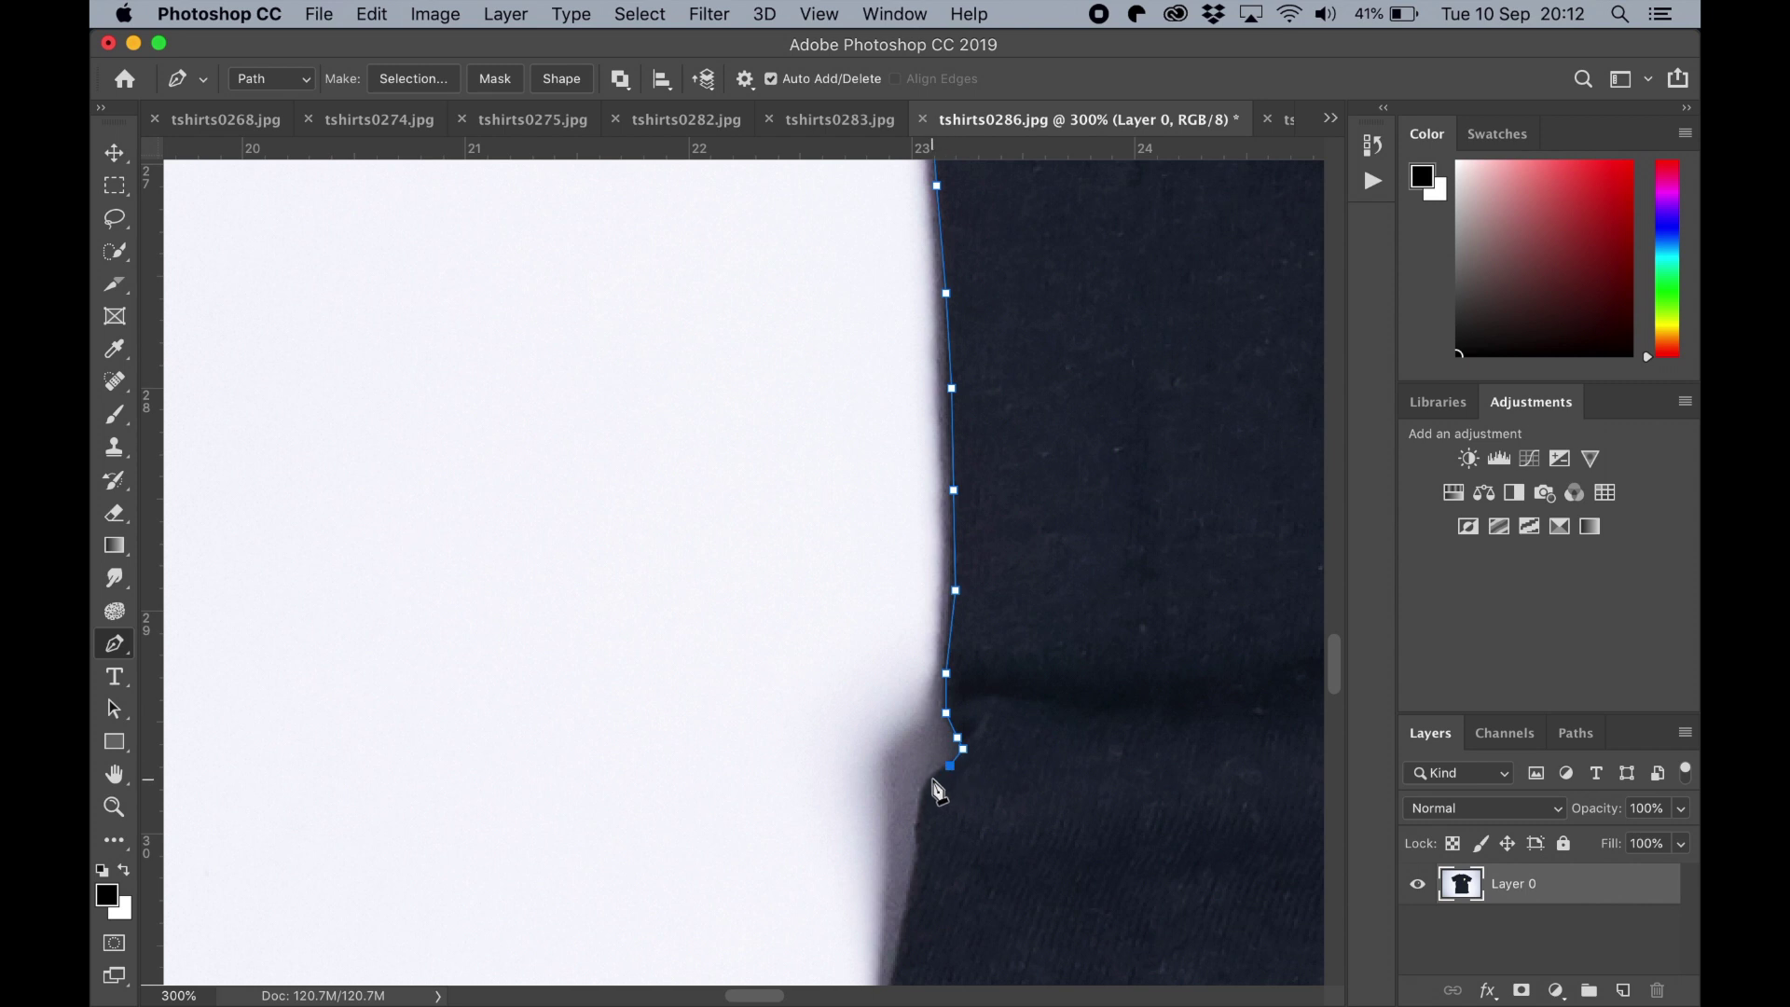
pyautogui.scroll(-4, 923, 809)
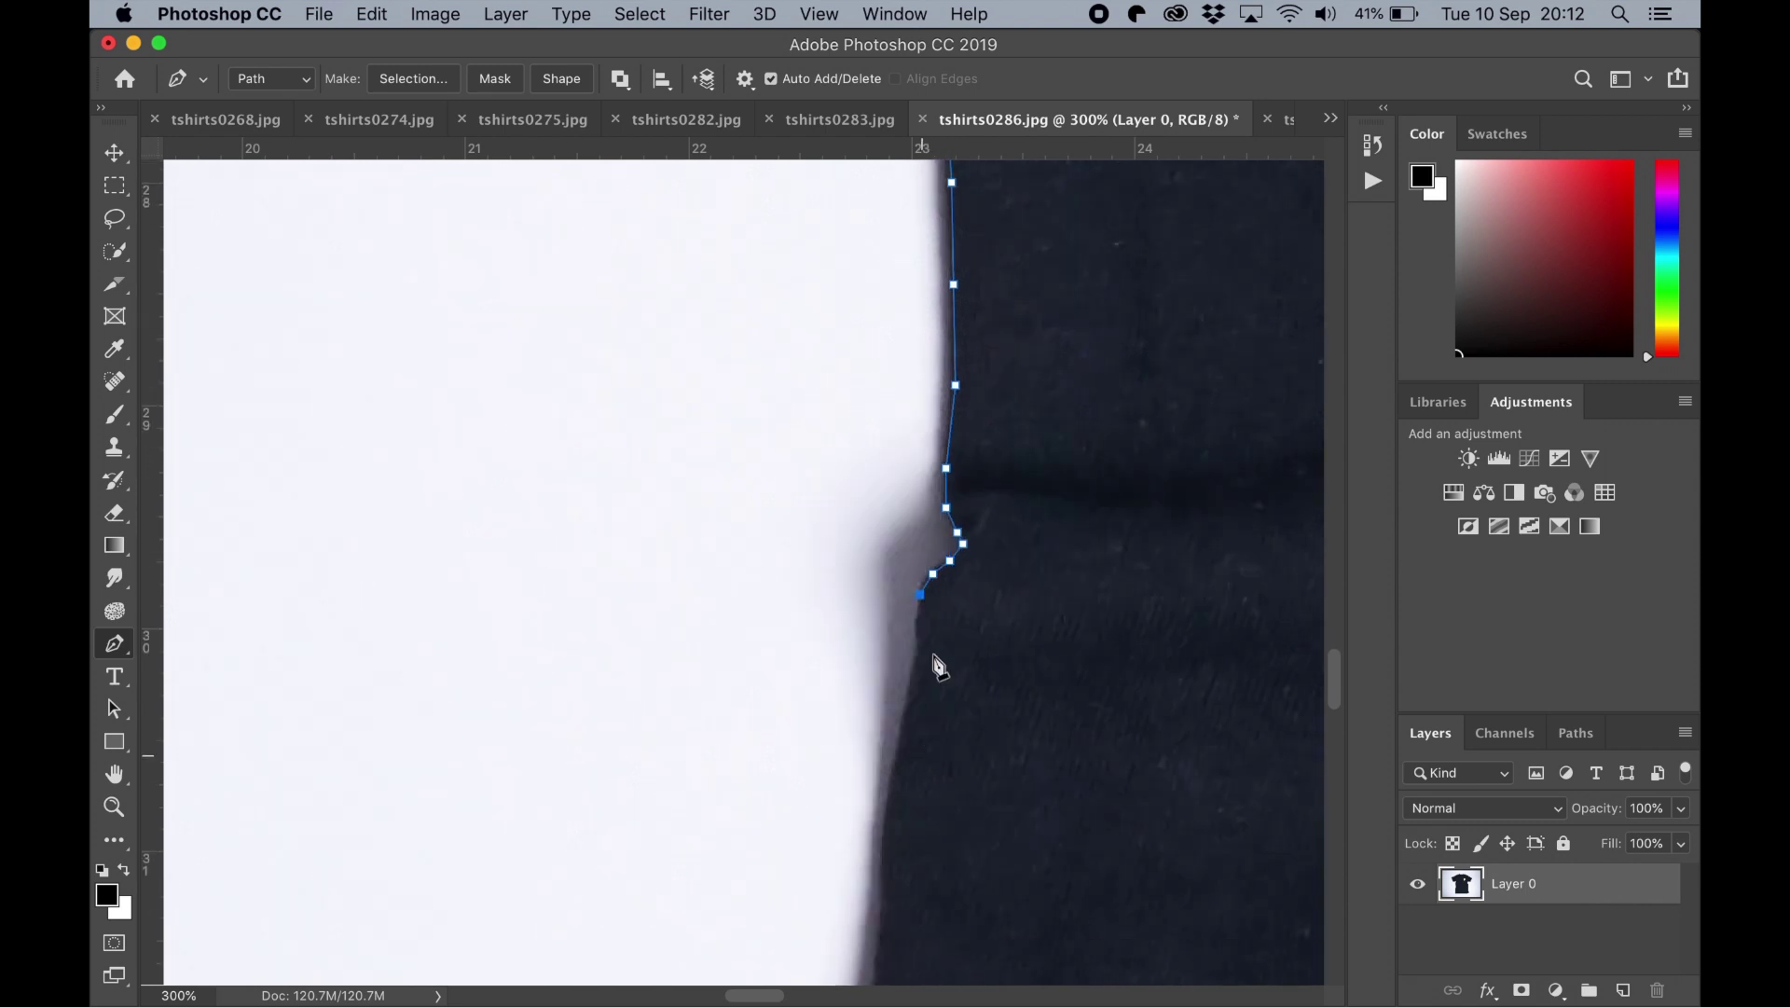
pyautogui.click(911, 678)
pyautogui.scroll(-5, 893, 813)
pyautogui.click(886, 687)
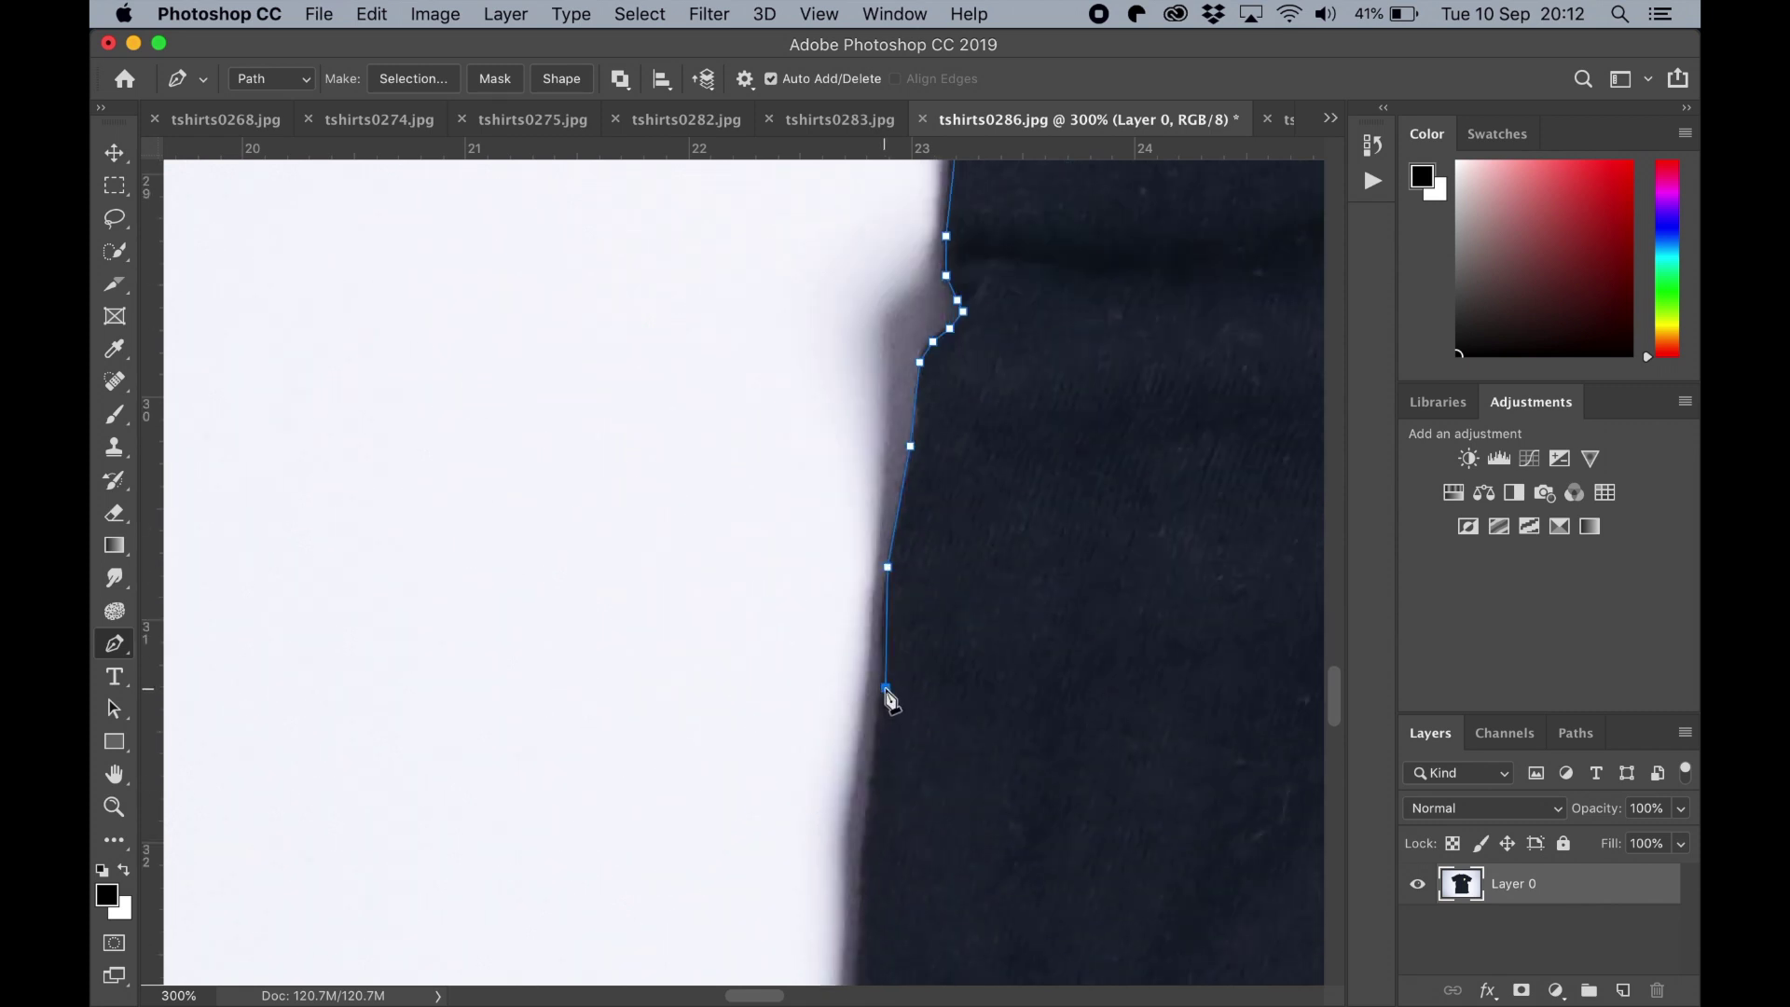
pyautogui.scroll(-5, 881, 774)
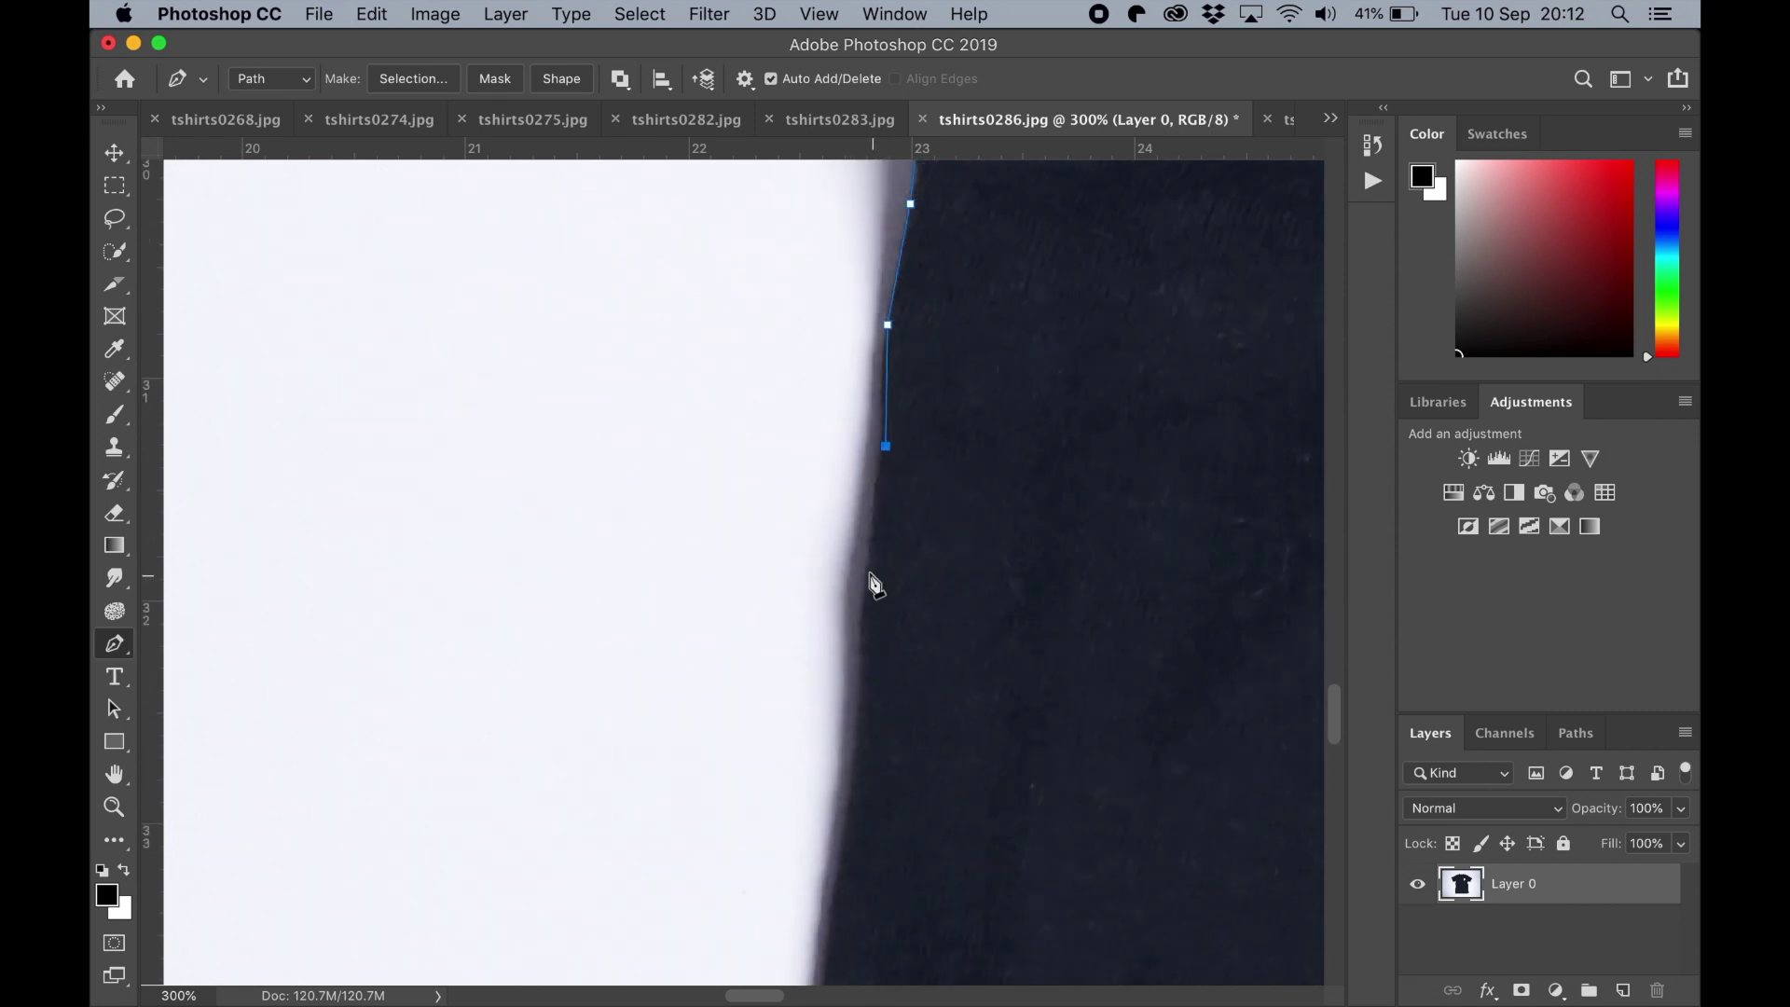
# Extend the path further down the side edge to just above the hem.
pyautogui.scroll(-6, 865, 686)
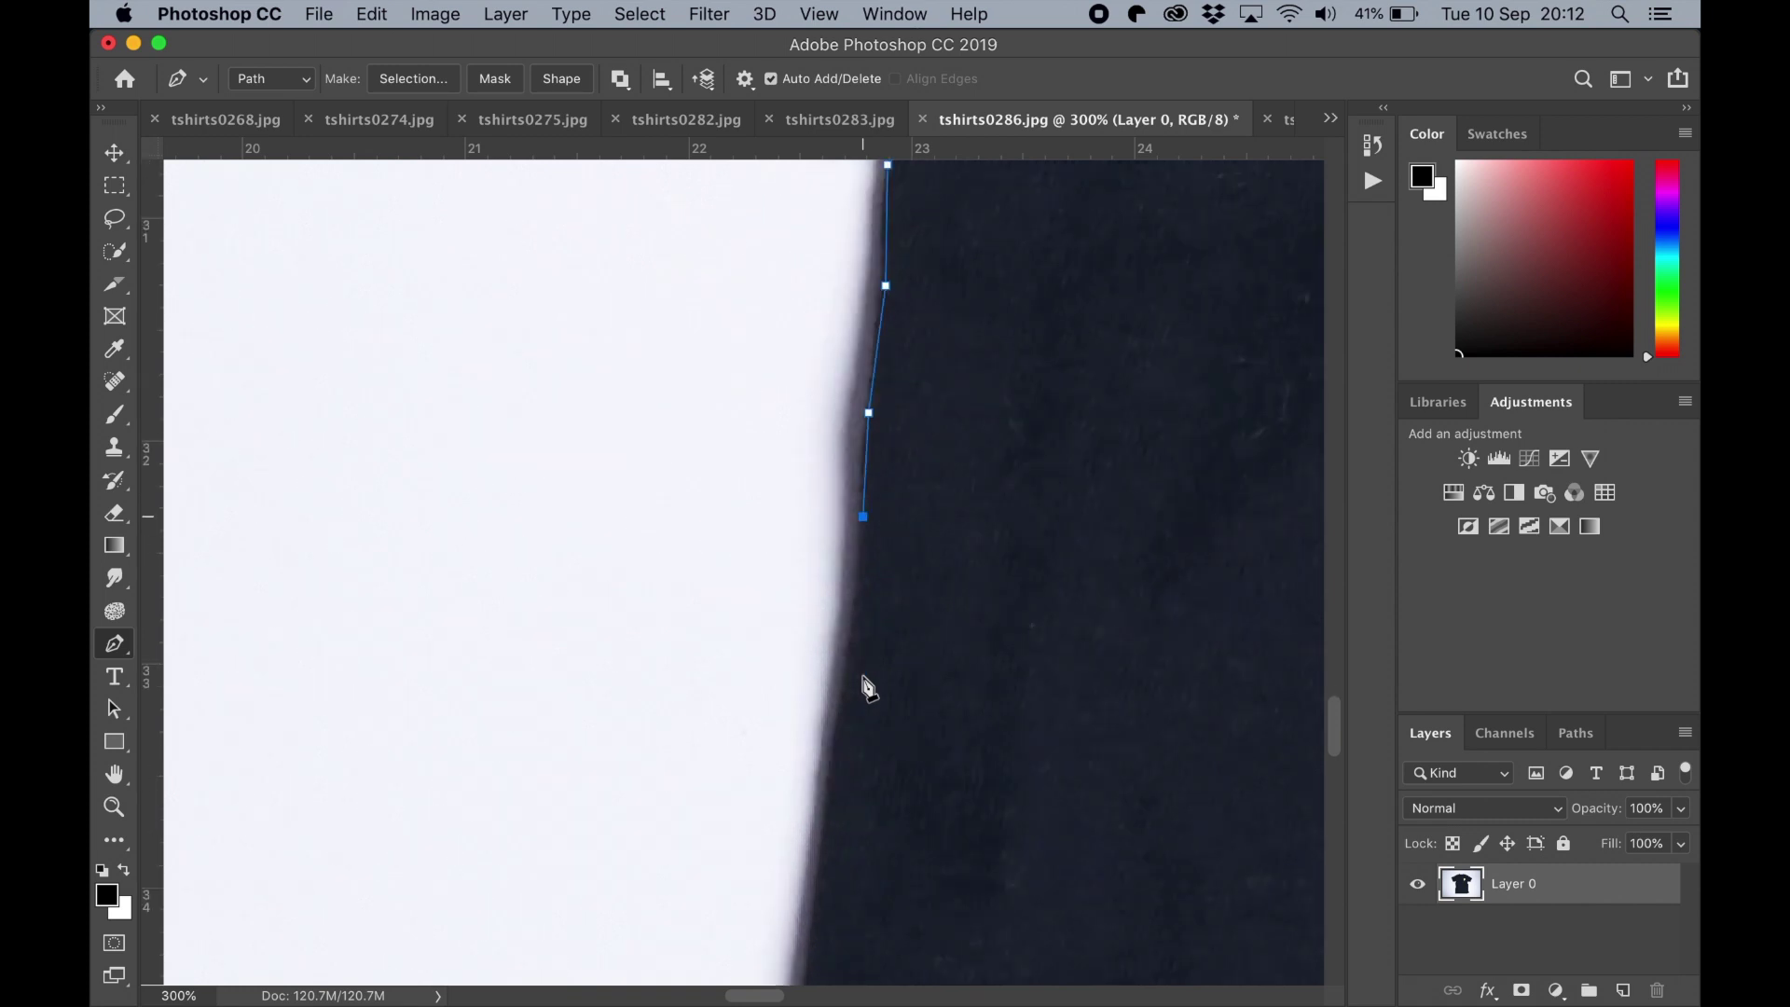
pyautogui.click(840, 603)
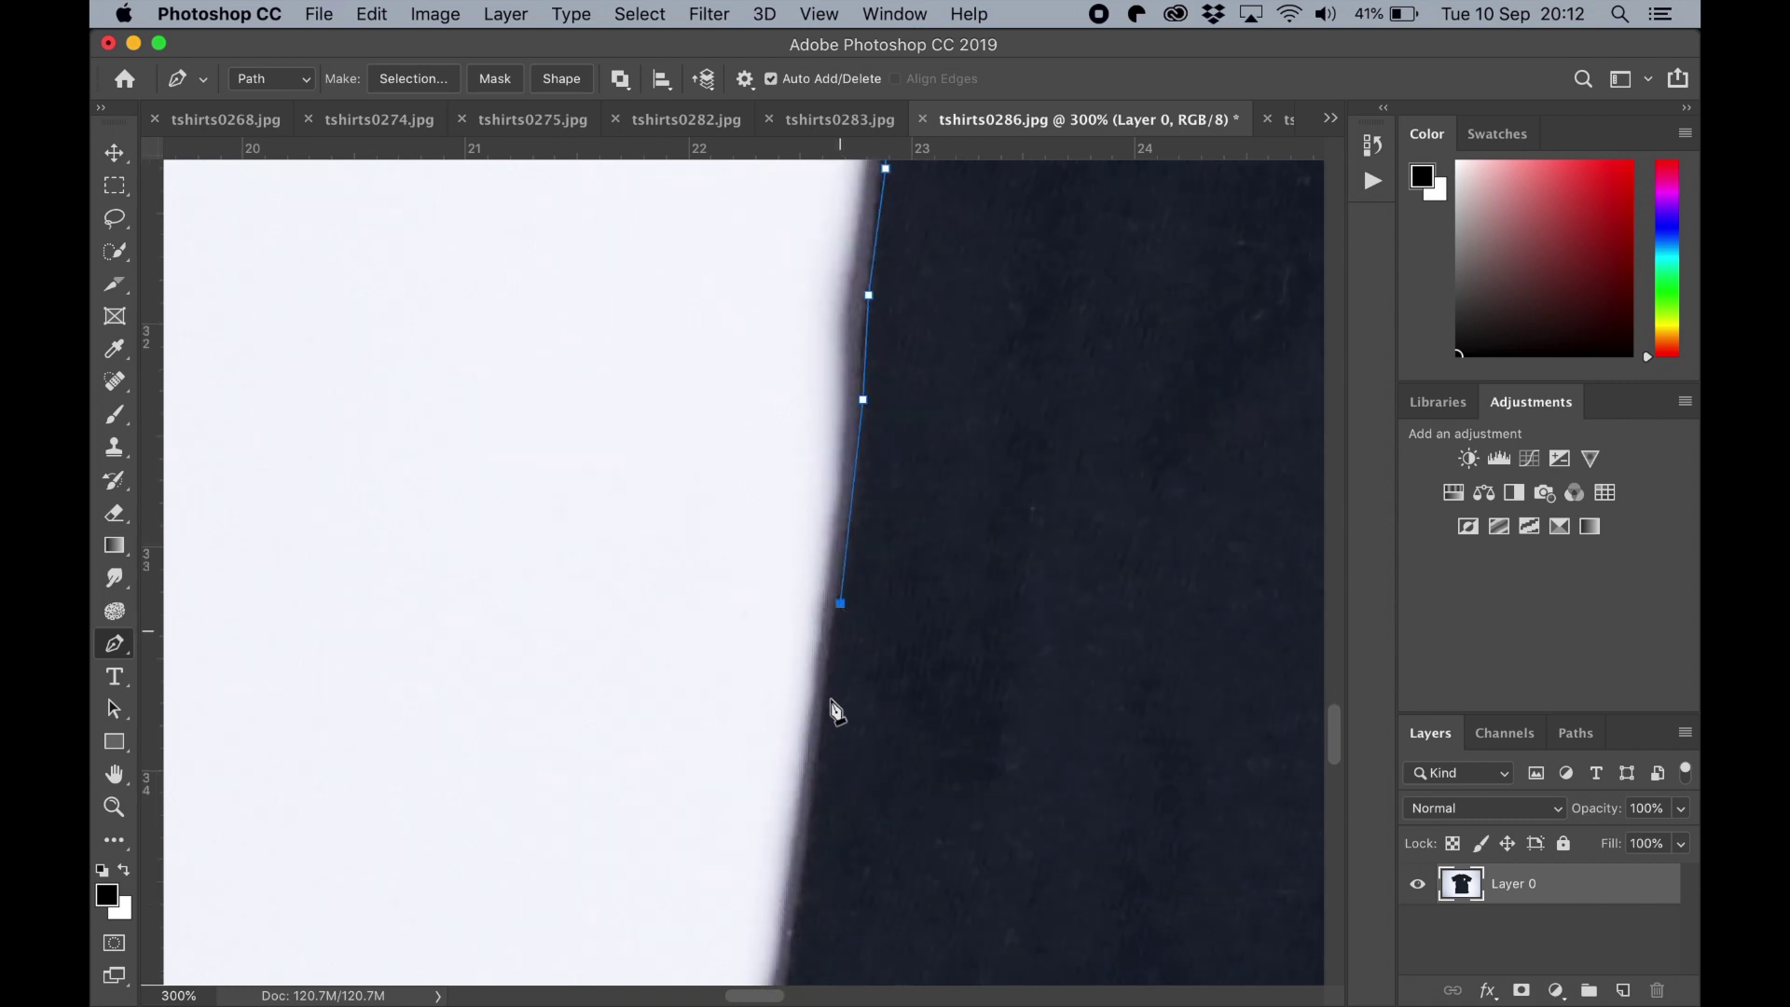
pyautogui.scroll(-5, 825, 741)
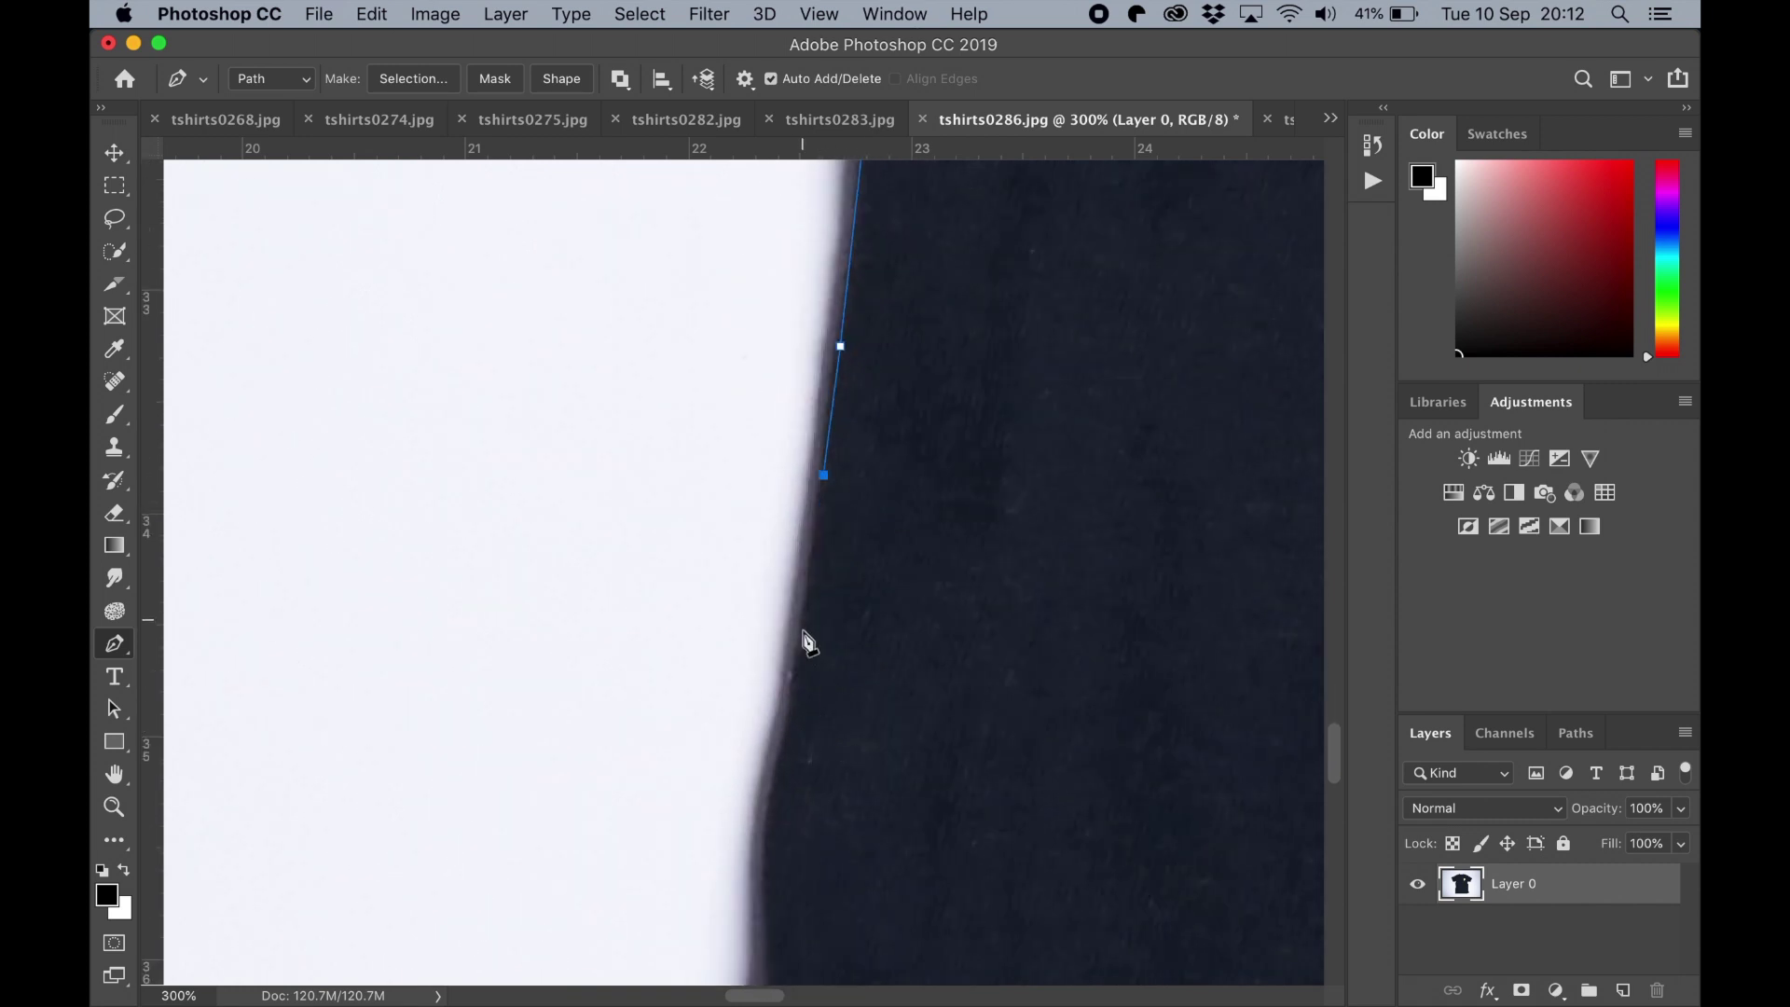
pyautogui.click(802, 630)
pyautogui.click(788, 737)
pyautogui.scroll(-5, 789, 739)
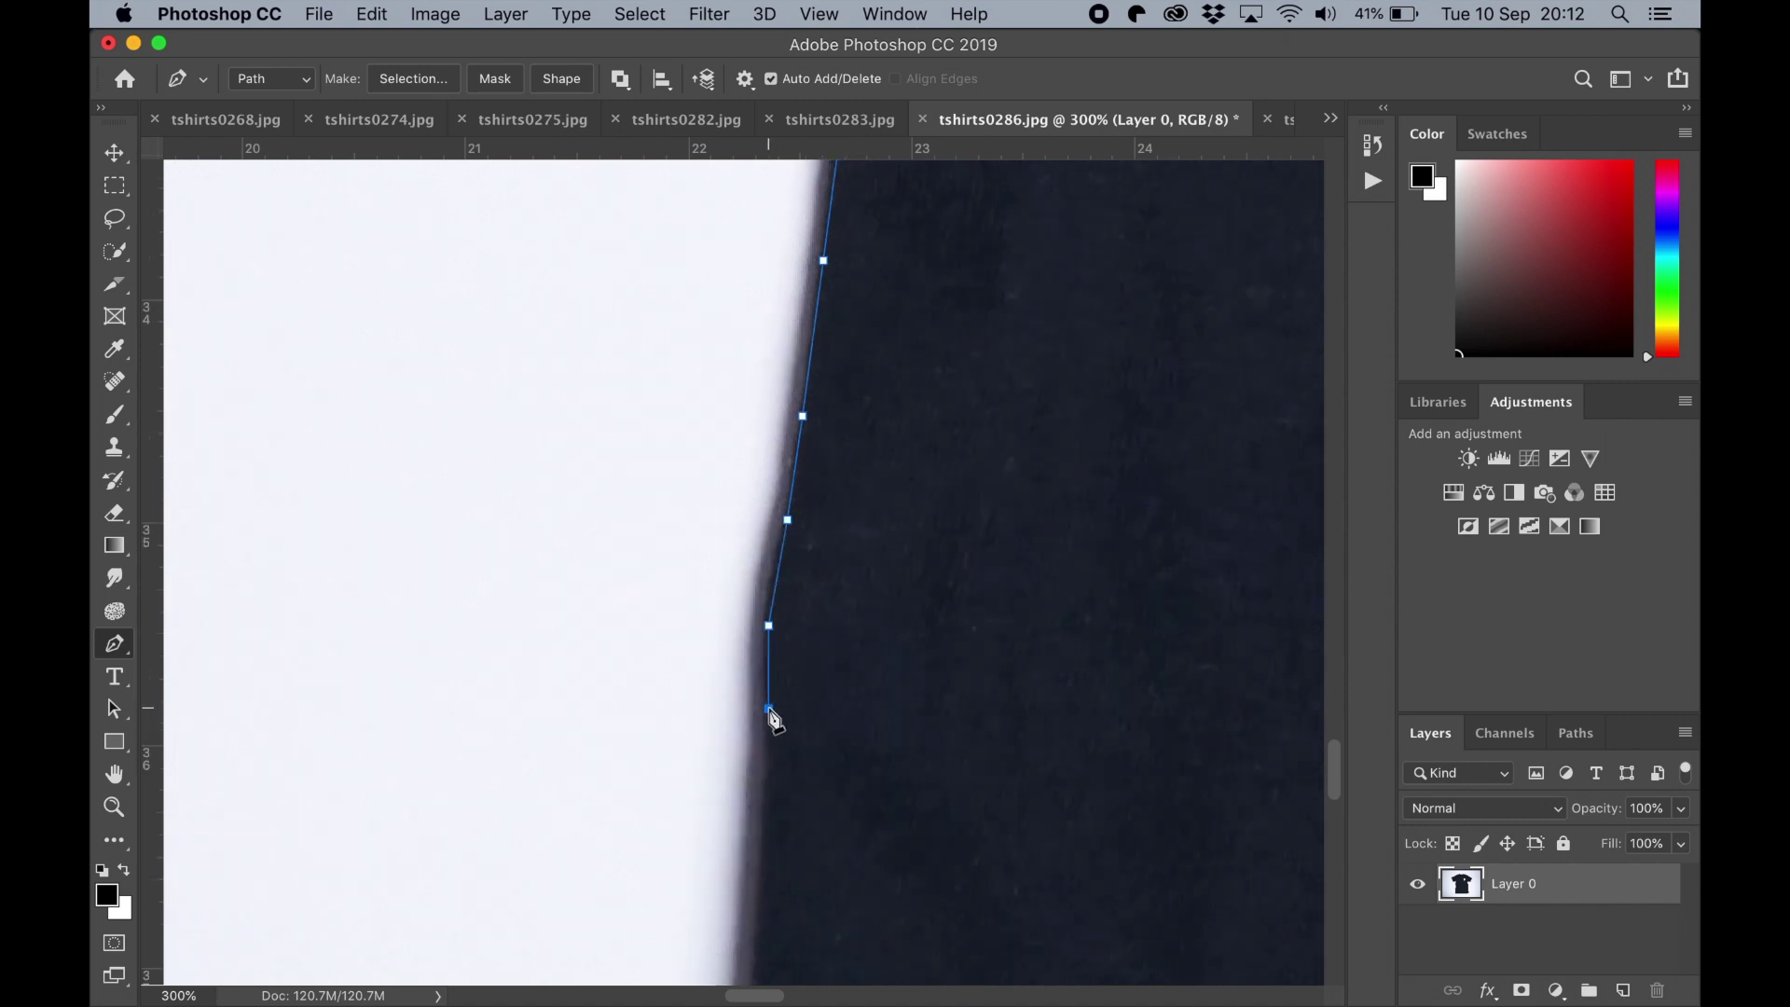
pyautogui.scroll(-10, 776, 792)
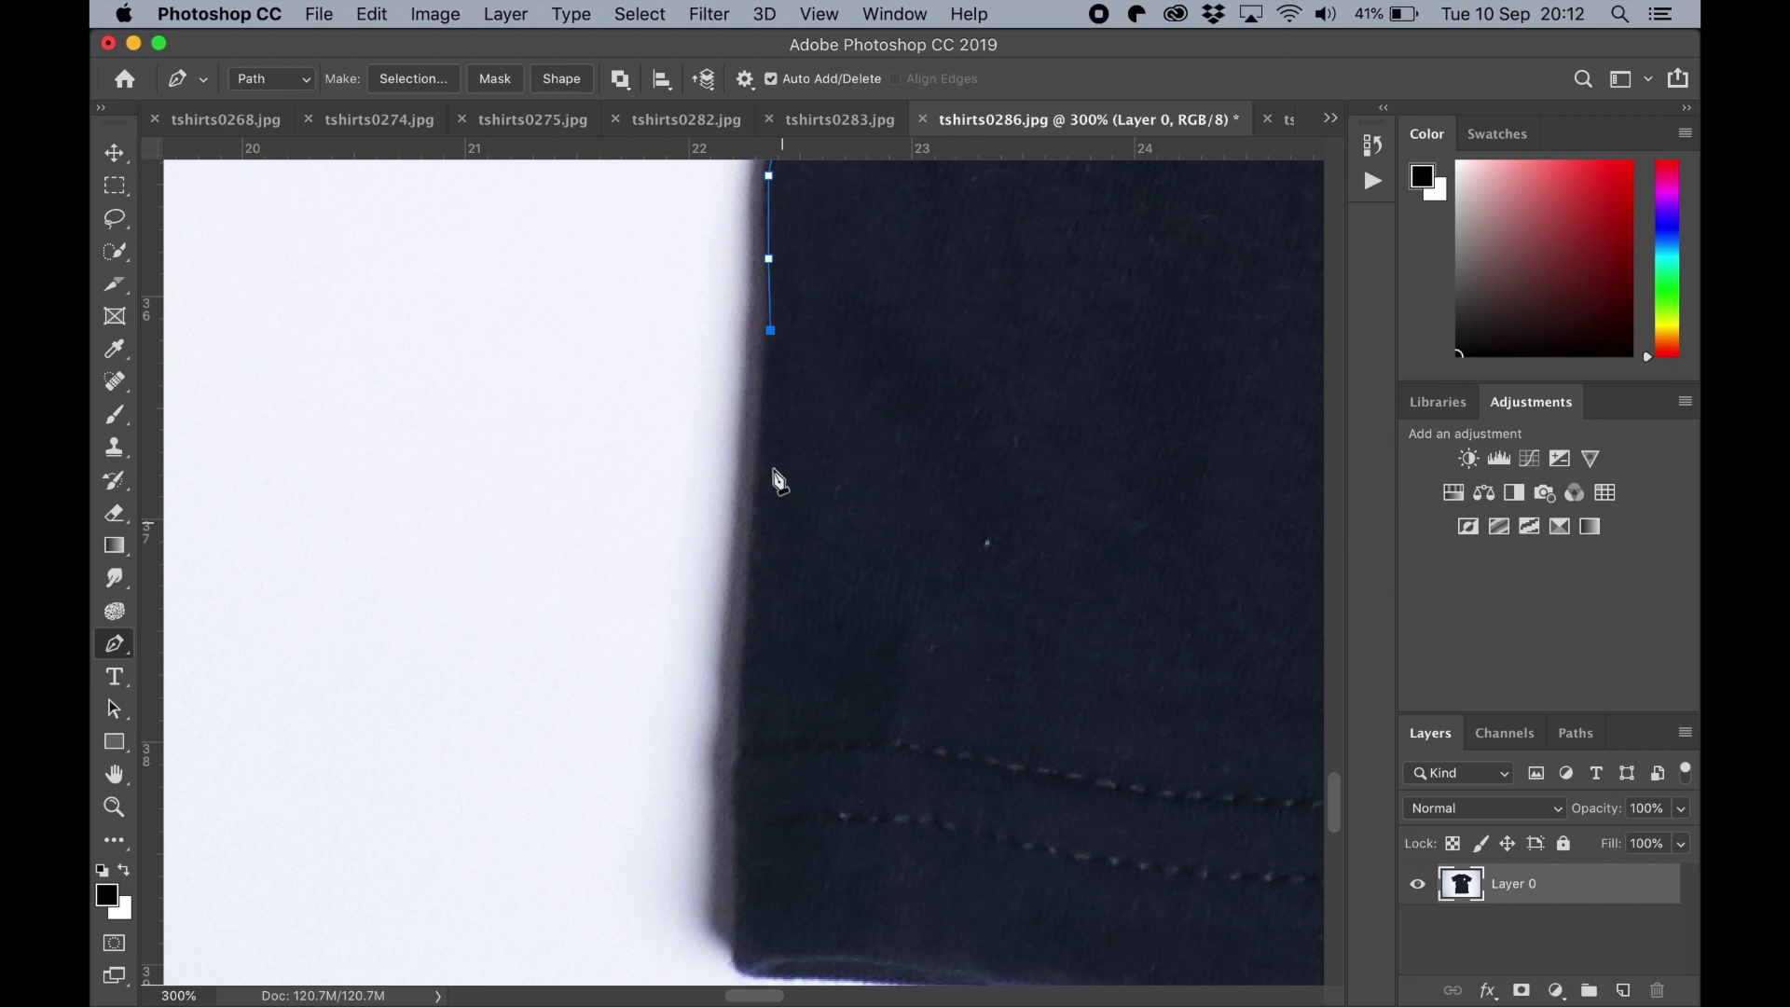
pyautogui.click(757, 587)
pyautogui.click(748, 704)
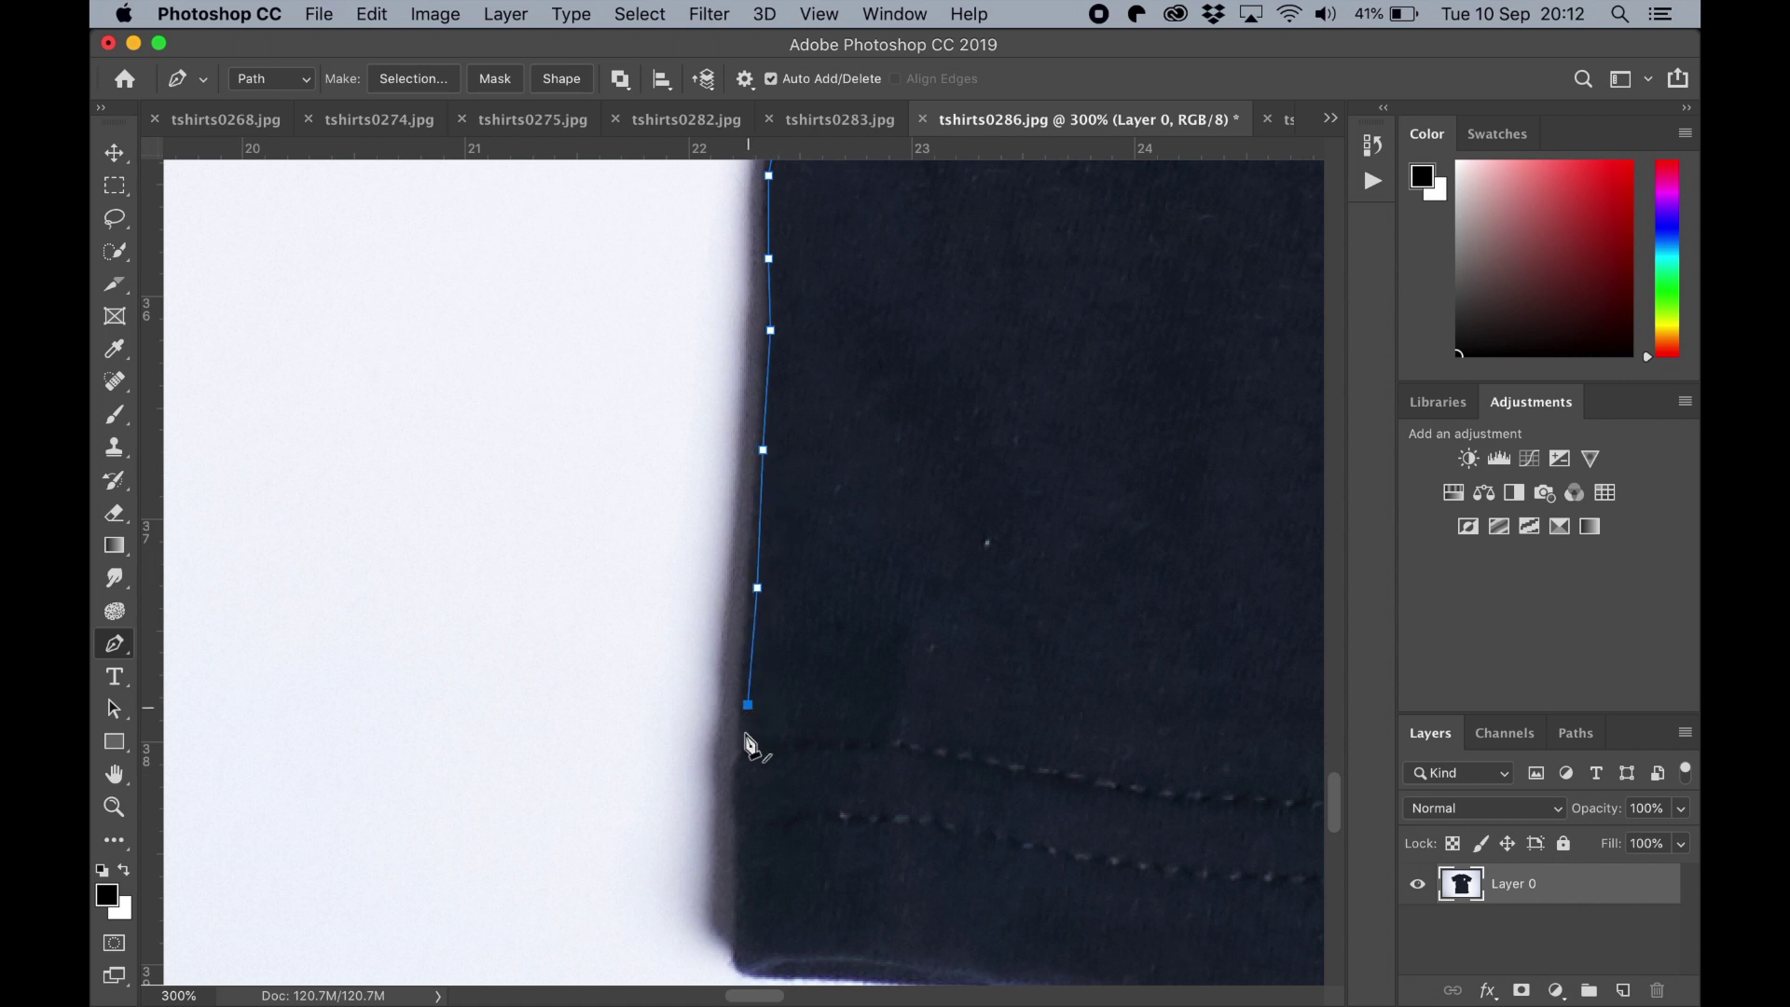
pyautogui.click(736, 787)
pyautogui.click(738, 841)
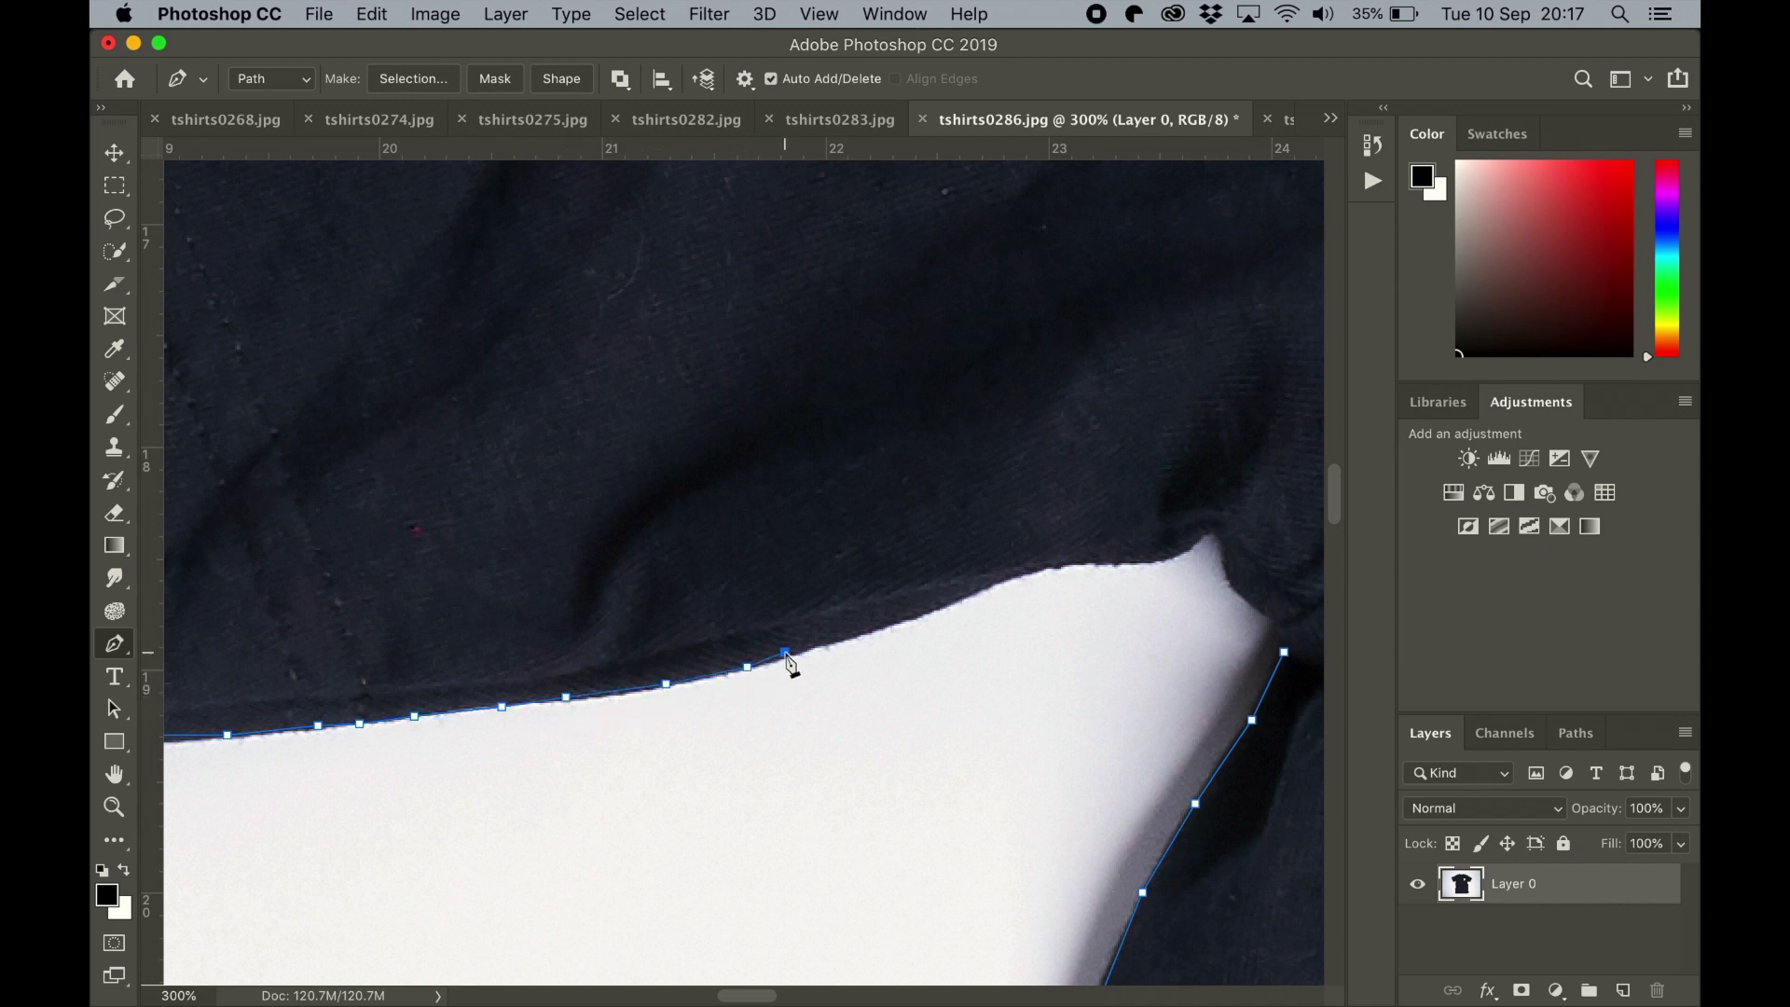
# Anchor along the fabric's lower edge to the white gap's pointed corner, then zoom in to check.
pyautogui.click(831, 644)
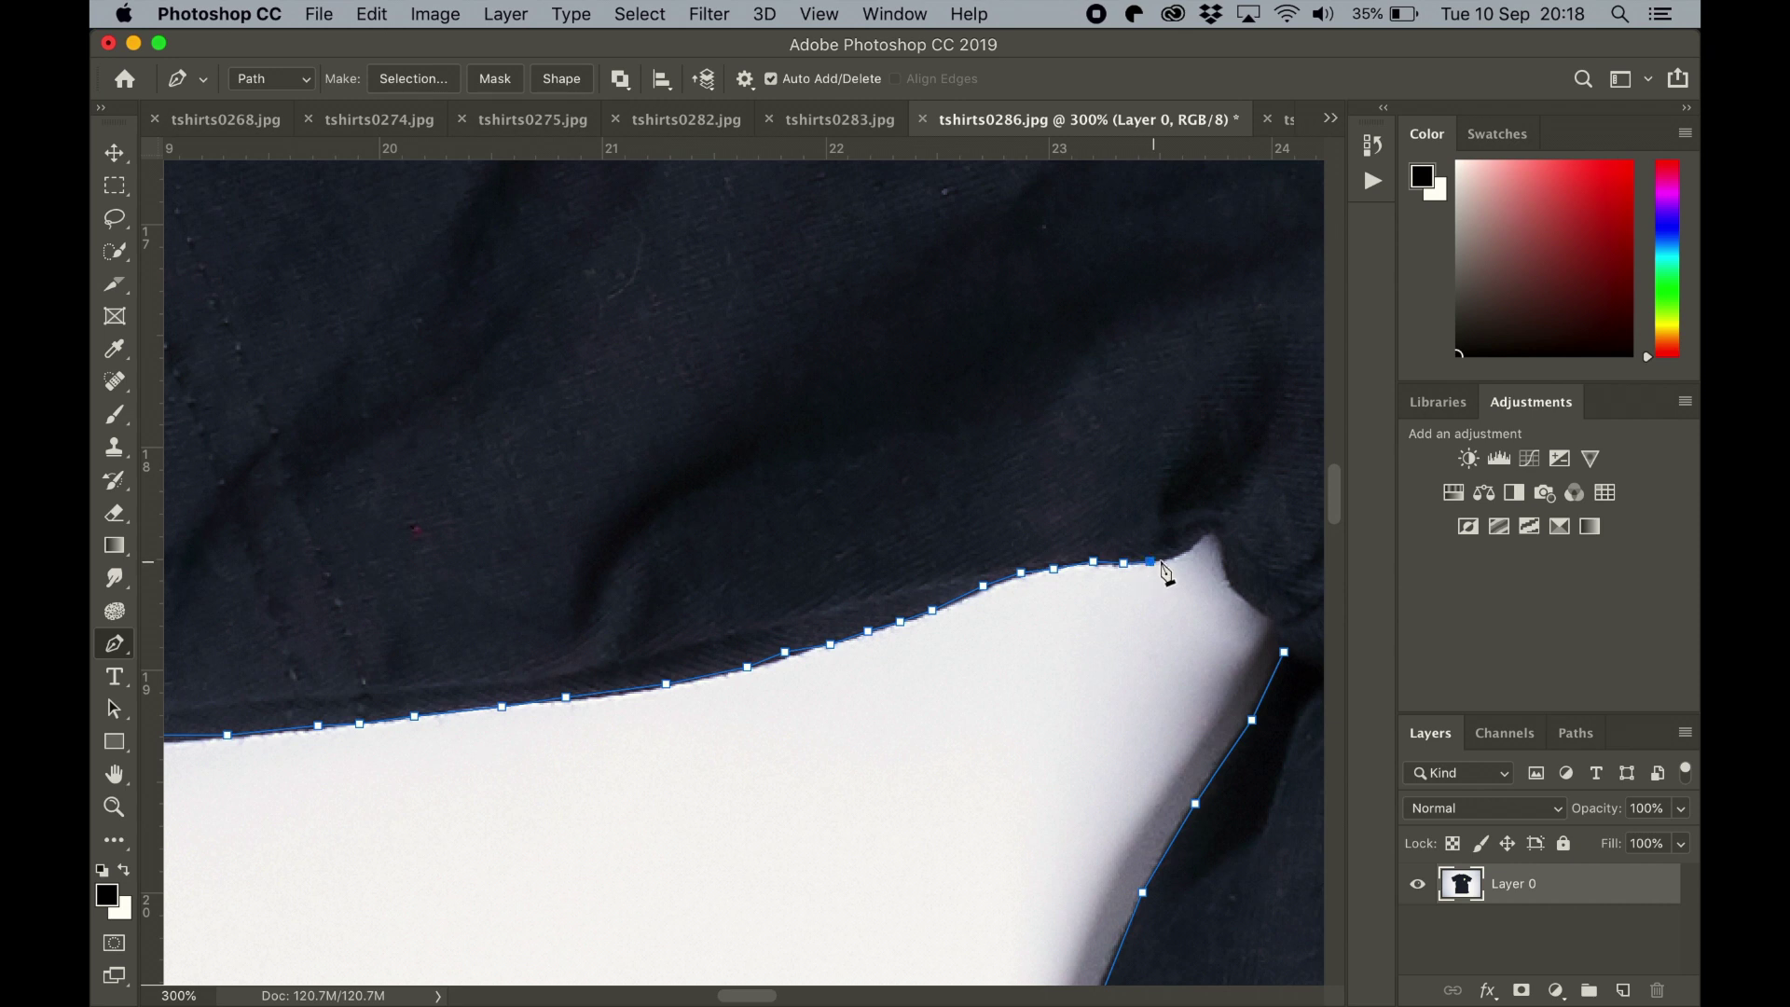
pyautogui.click(1219, 539)
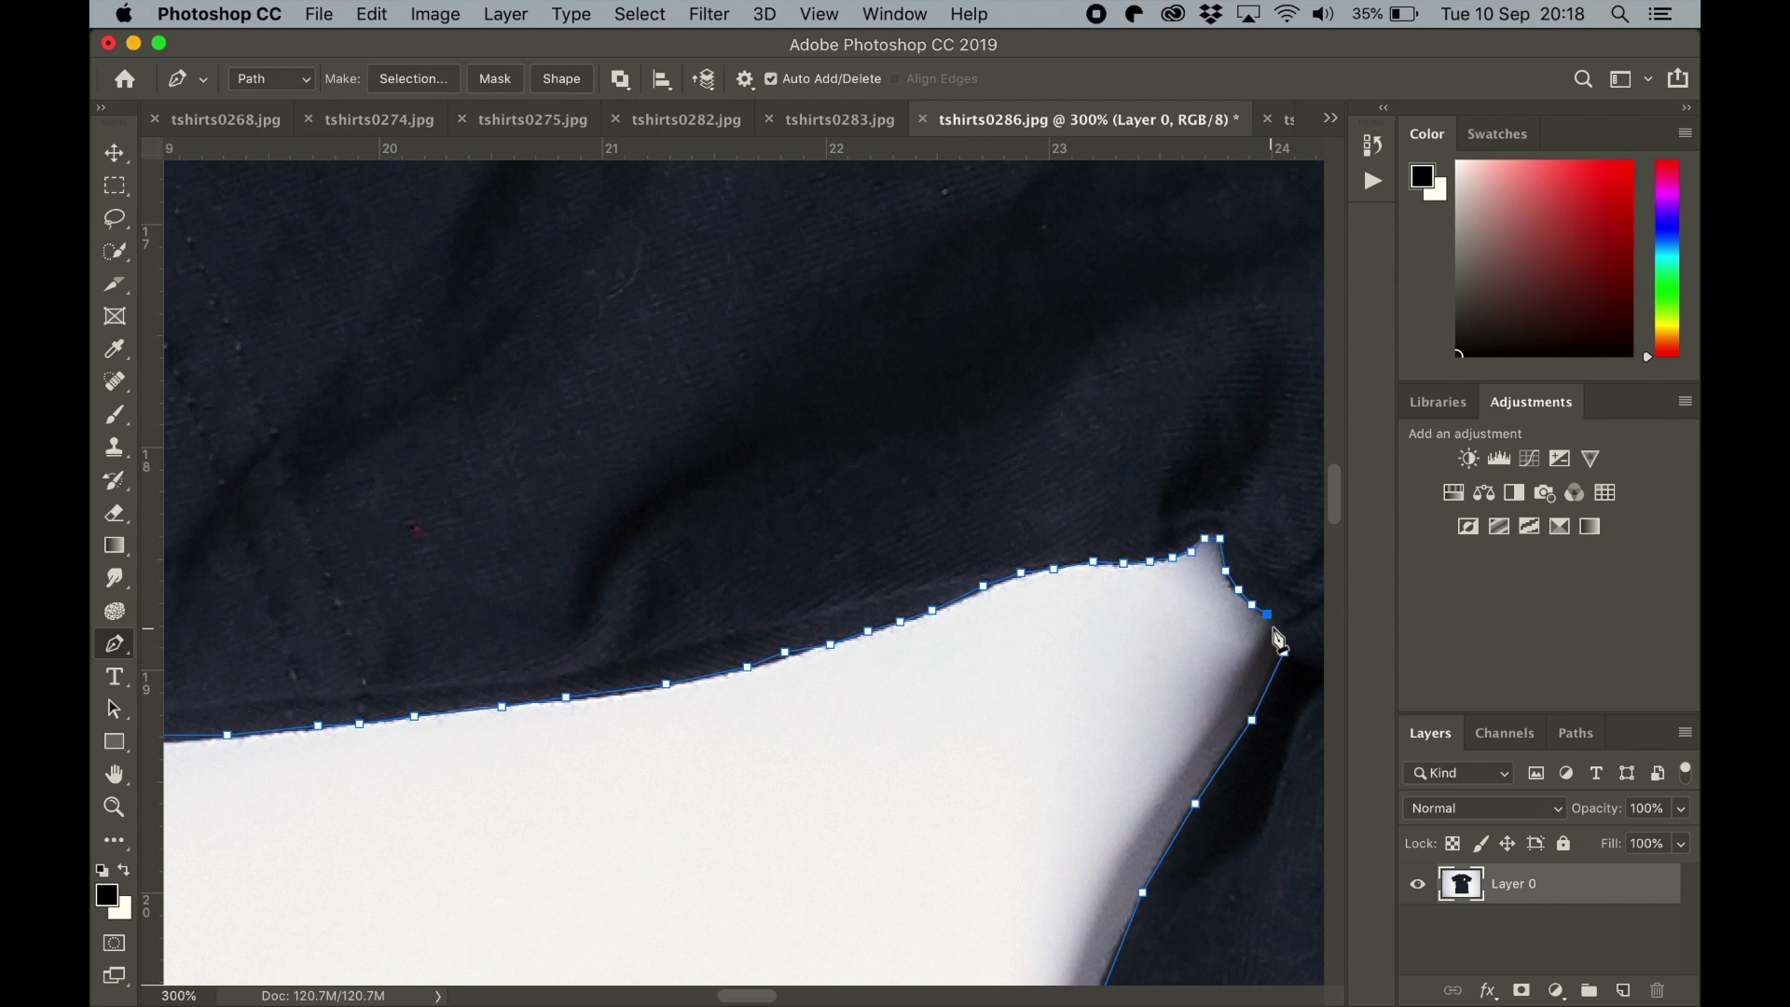
pyautogui.press('super+equal')
pyautogui.press('super+equal')
pyautogui.press('super+equal')
pyautogui.press('super+equal')
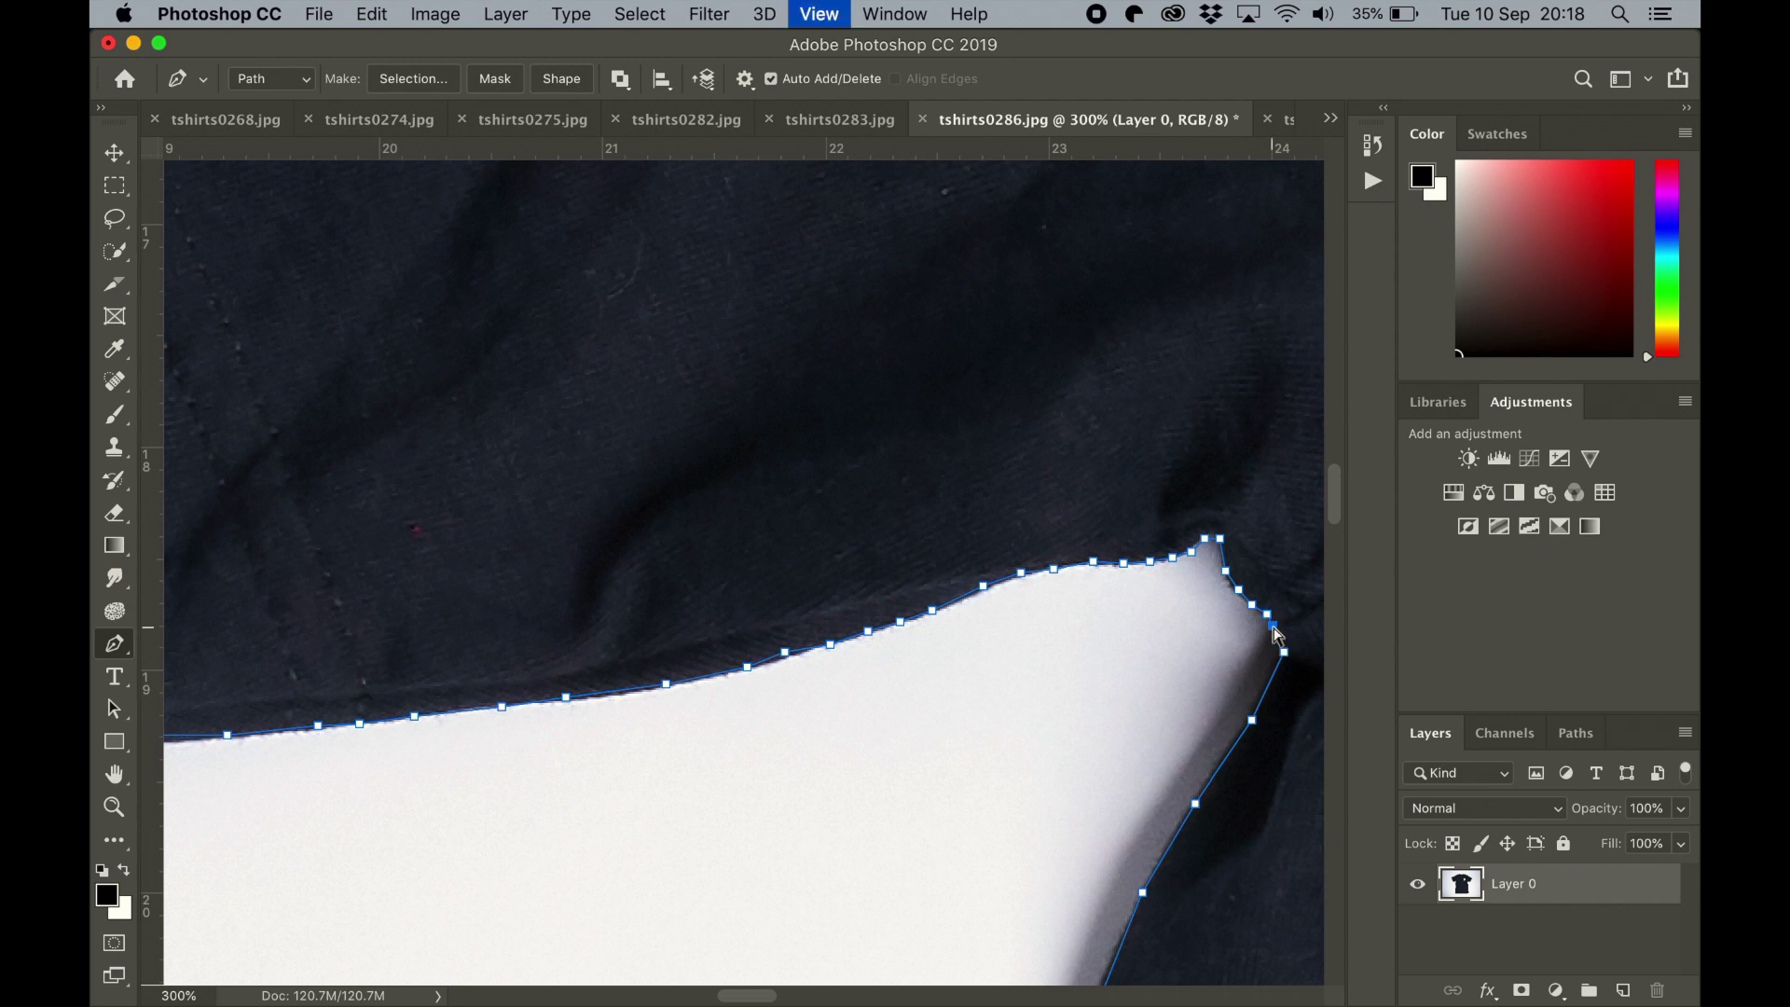
pyautogui.press('super+equal')
pyautogui.press('super+equal')
pyautogui.press('super+equal')
pyautogui.press('super+equal')
pyautogui.press('super+equal')
pyautogui.press('super+equal')
pyautogui.press('super+equal')
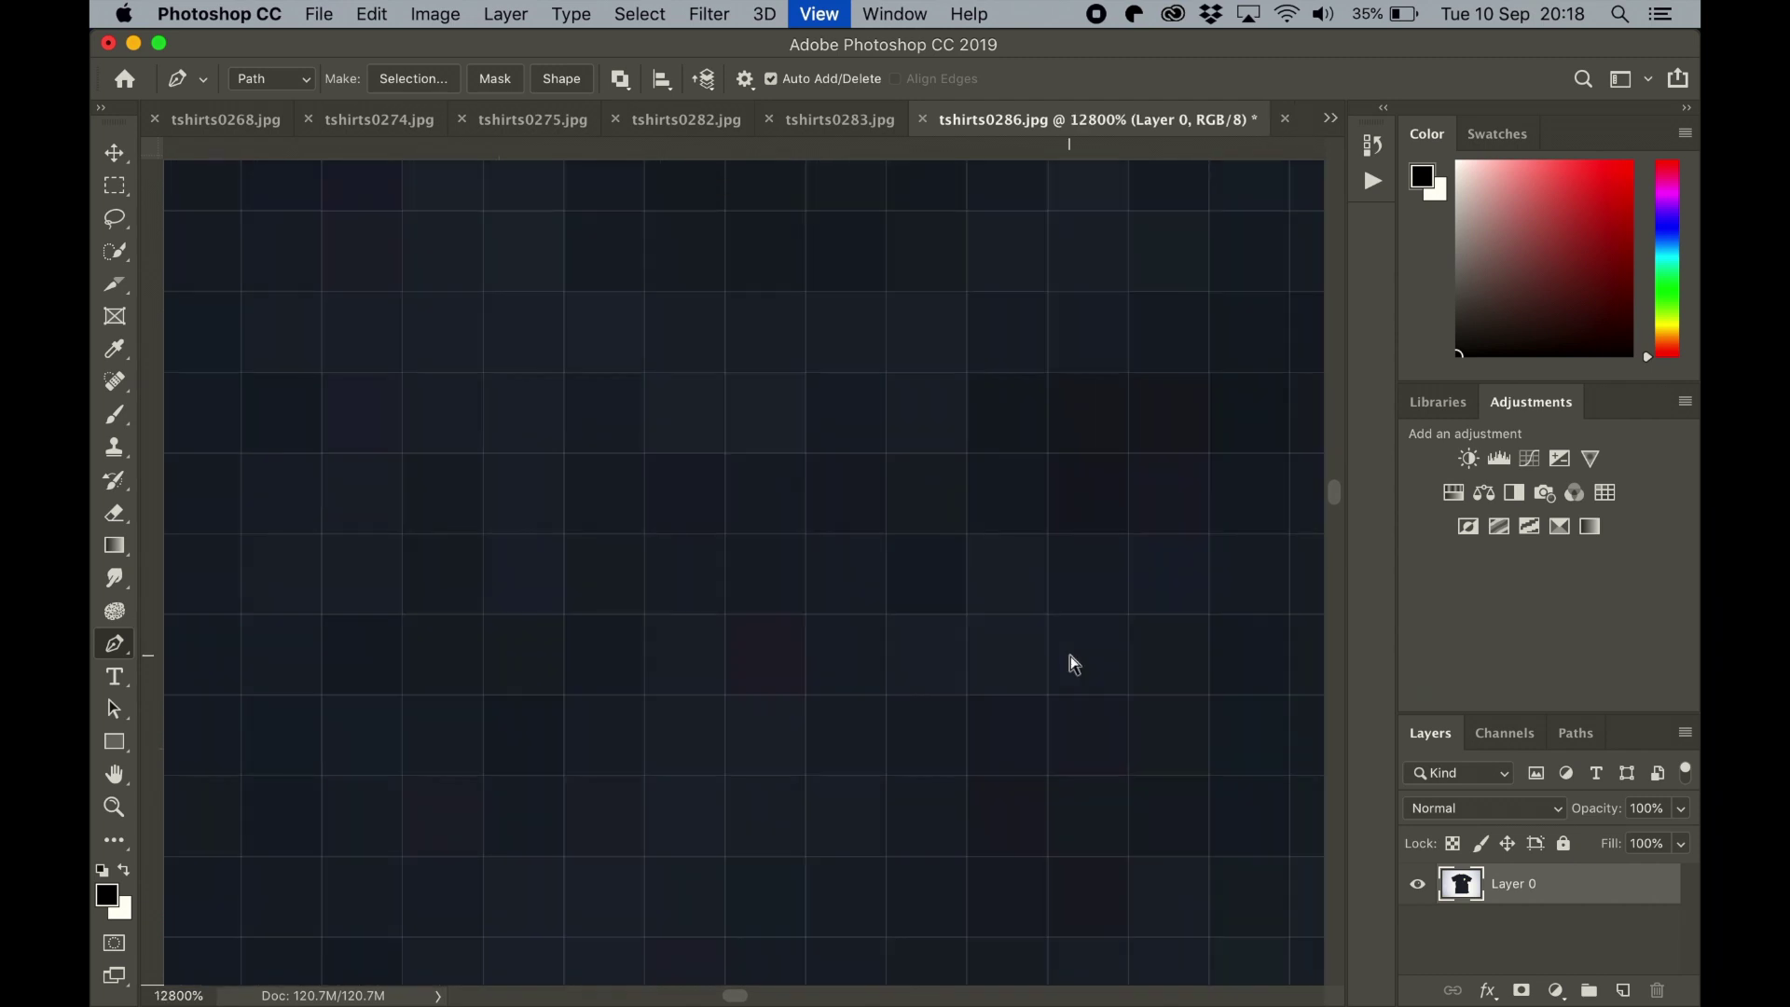
# Zoom out and scroll to locate the path's end near the white gap's corner.
pyautogui.press('super+minus')
pyautogui.press('super+minus')
pyautogui.scroll(-5, 1072, 666)
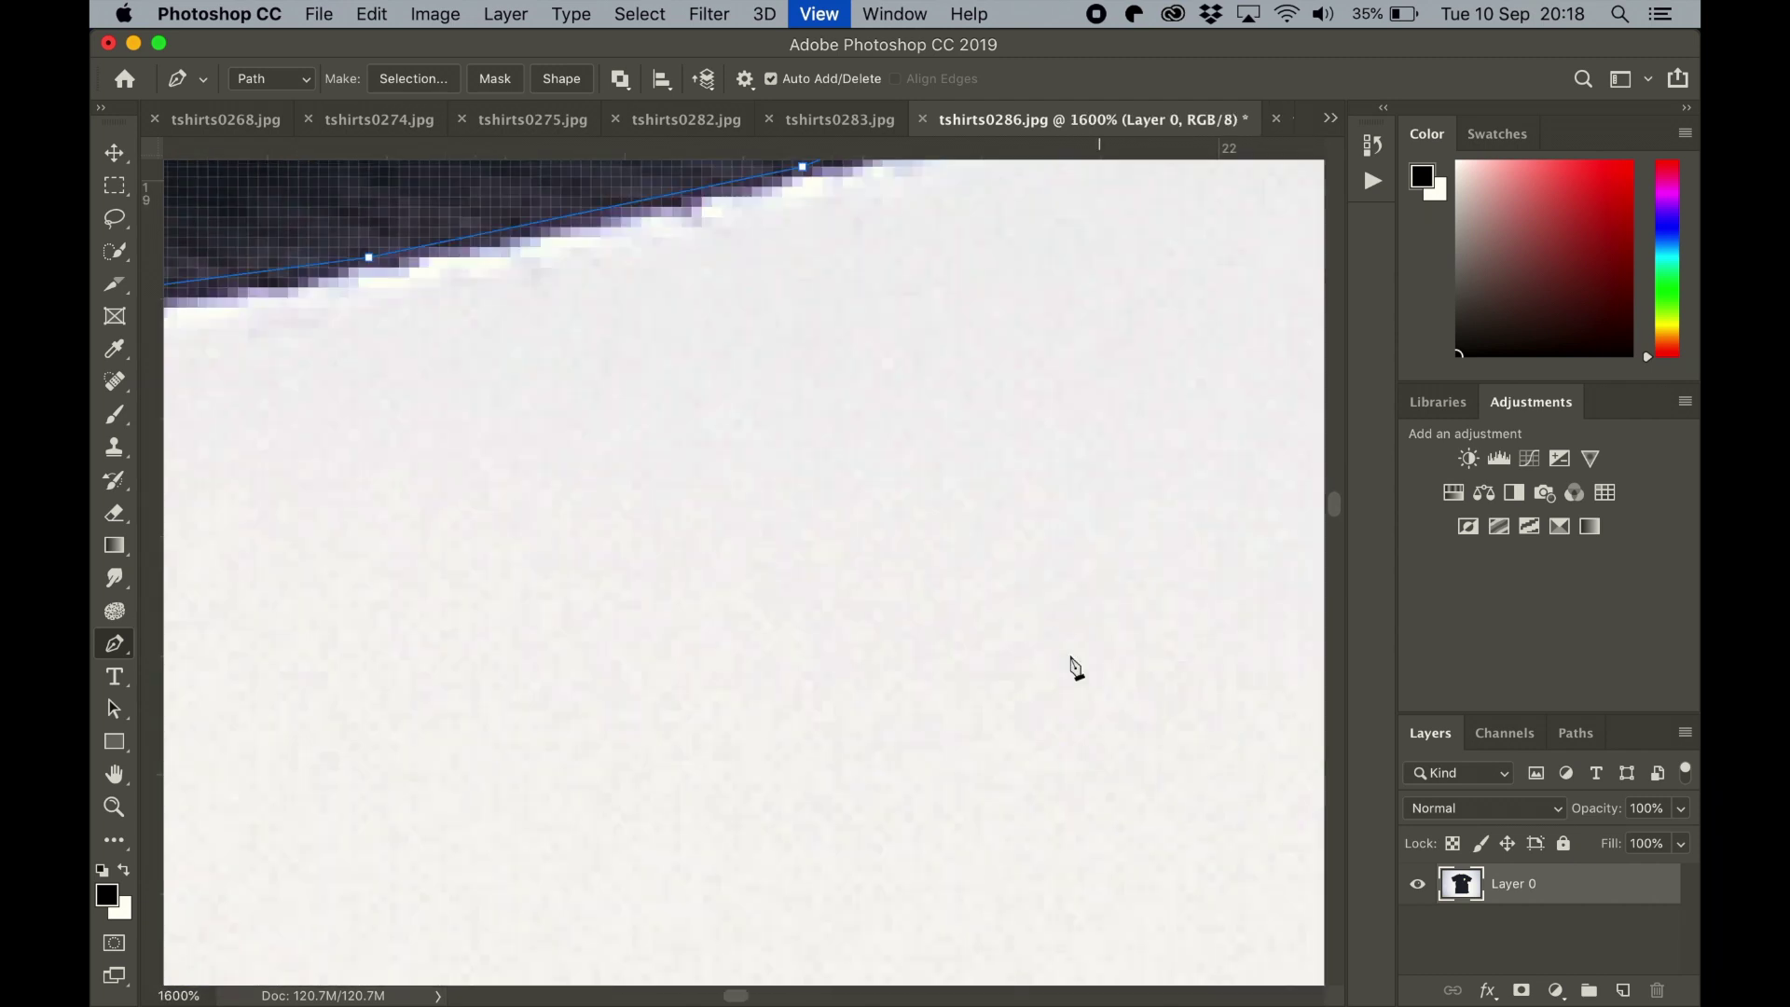
pyautogui.press('super+minus')
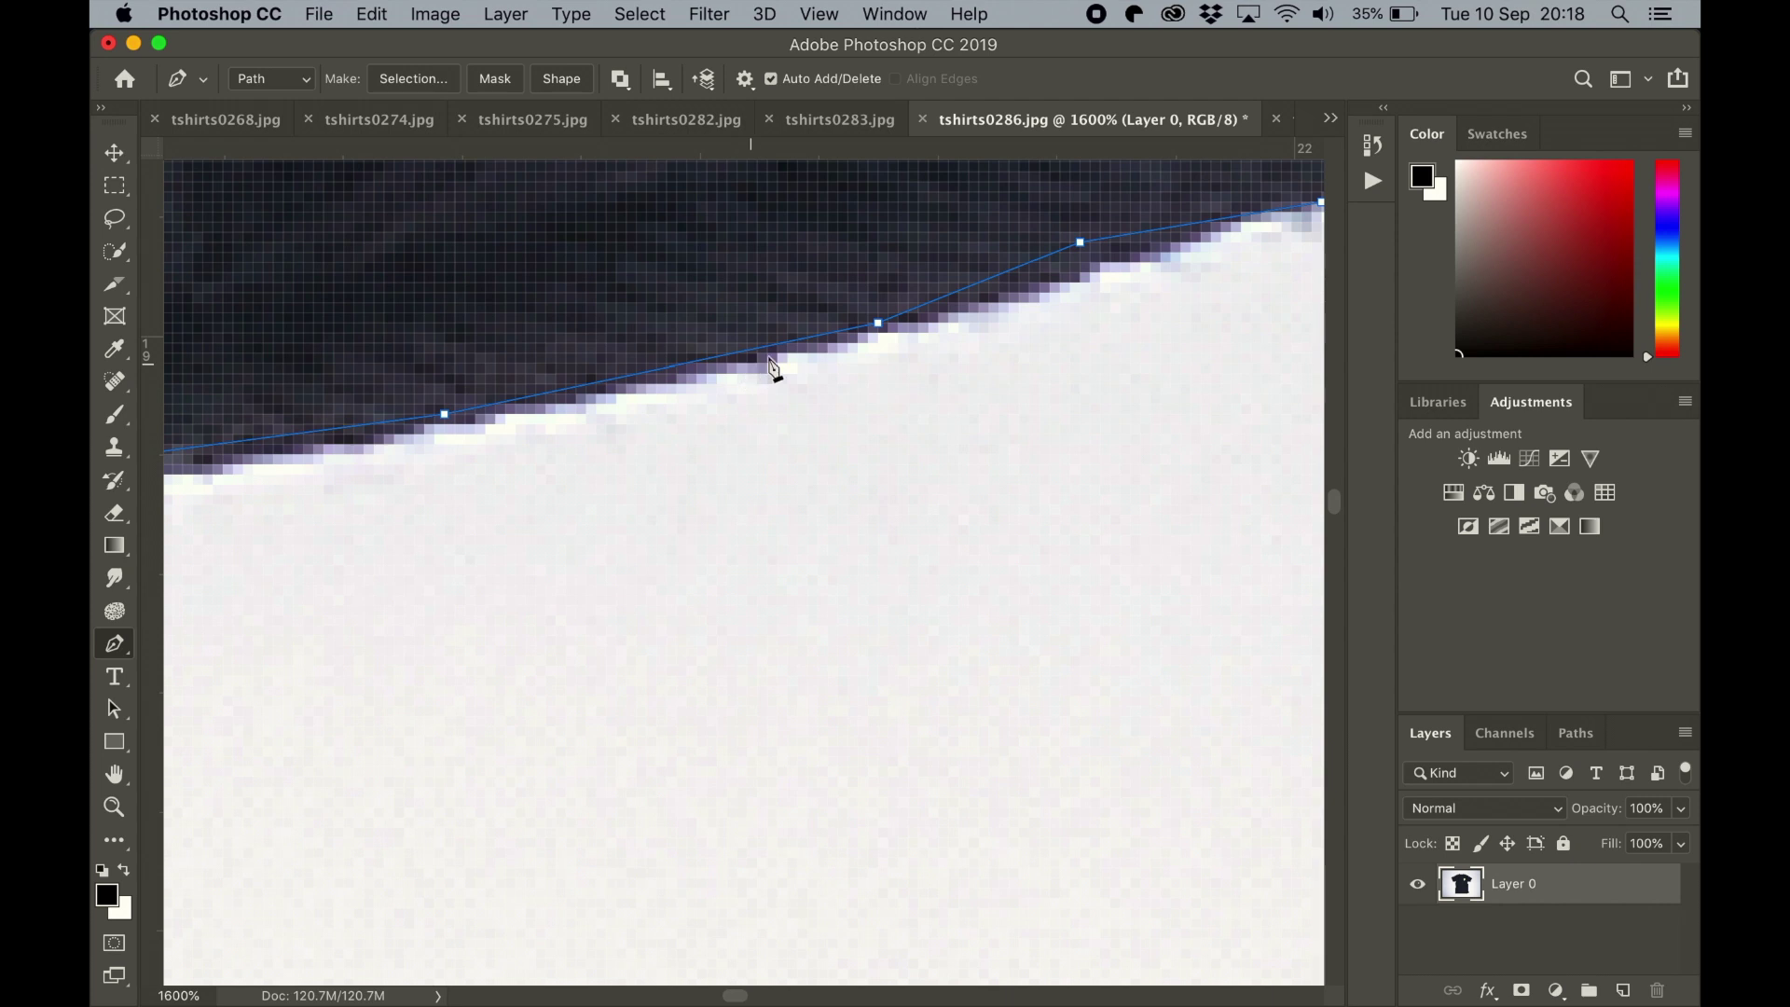
pyautogui.hscroll(10, 885, 348)
pyautogui.scroll(3, 885, 348)
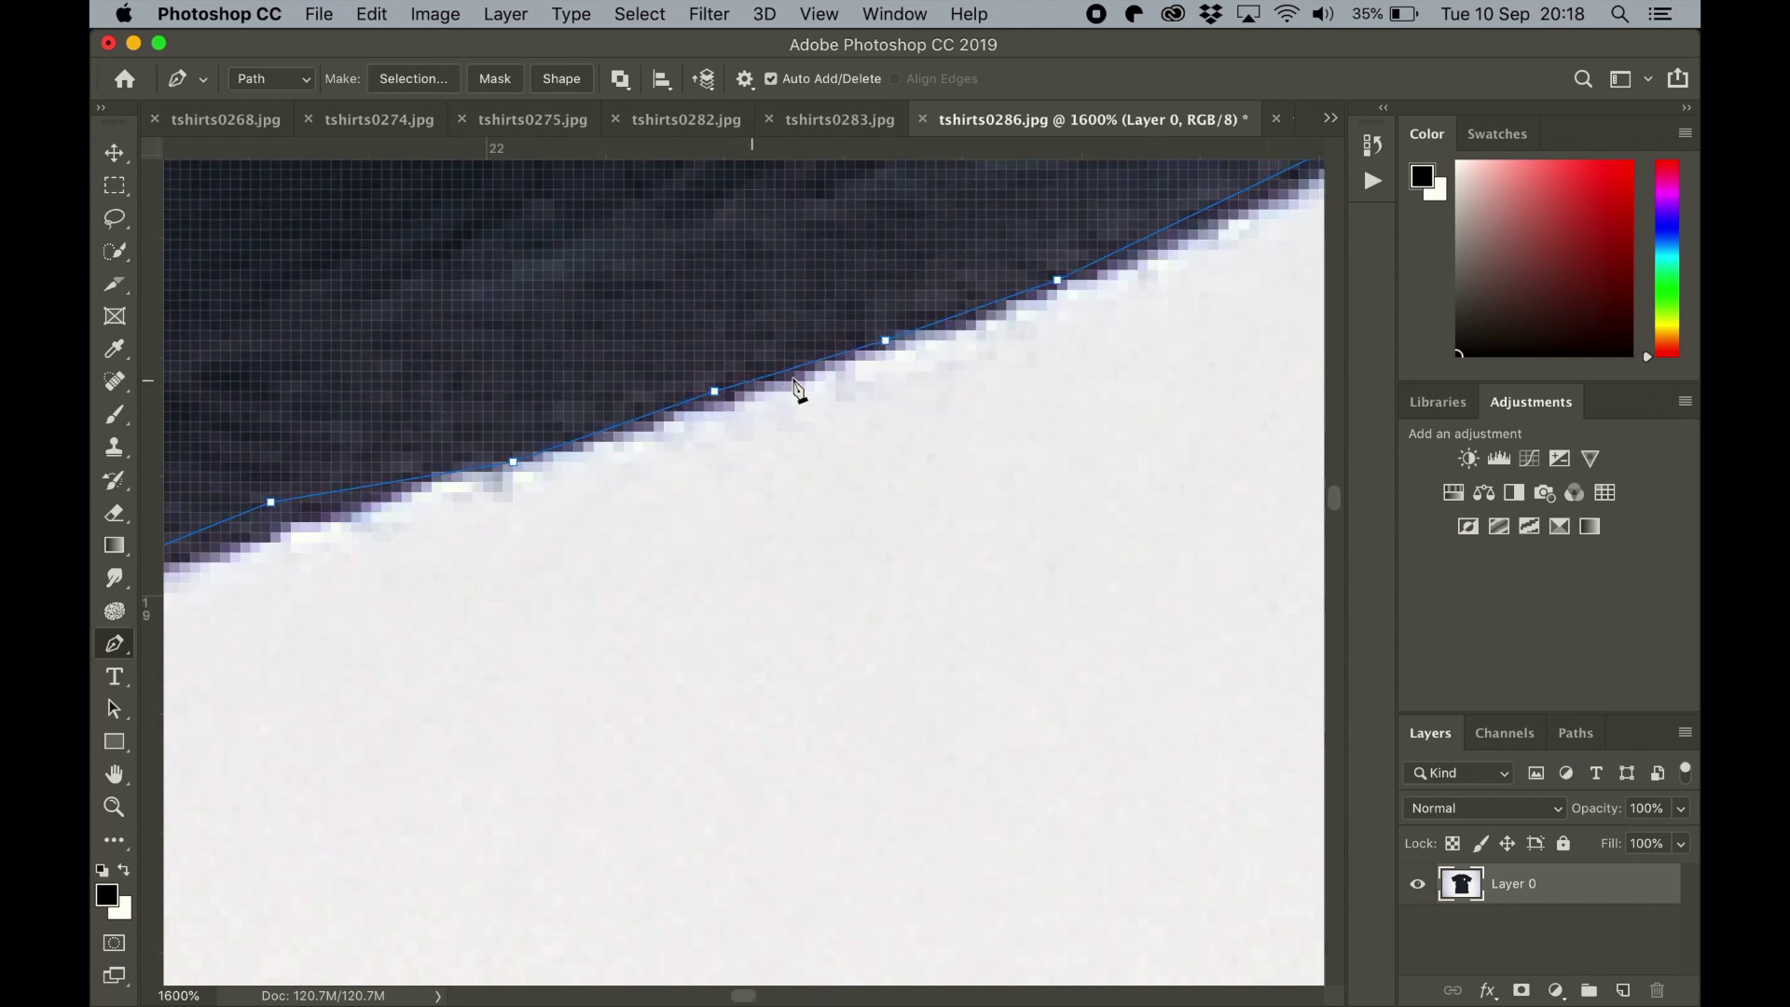
pyautogui.hscroll(4, 1062, 291)
pyautogui.scroll(2, 1062, 291)
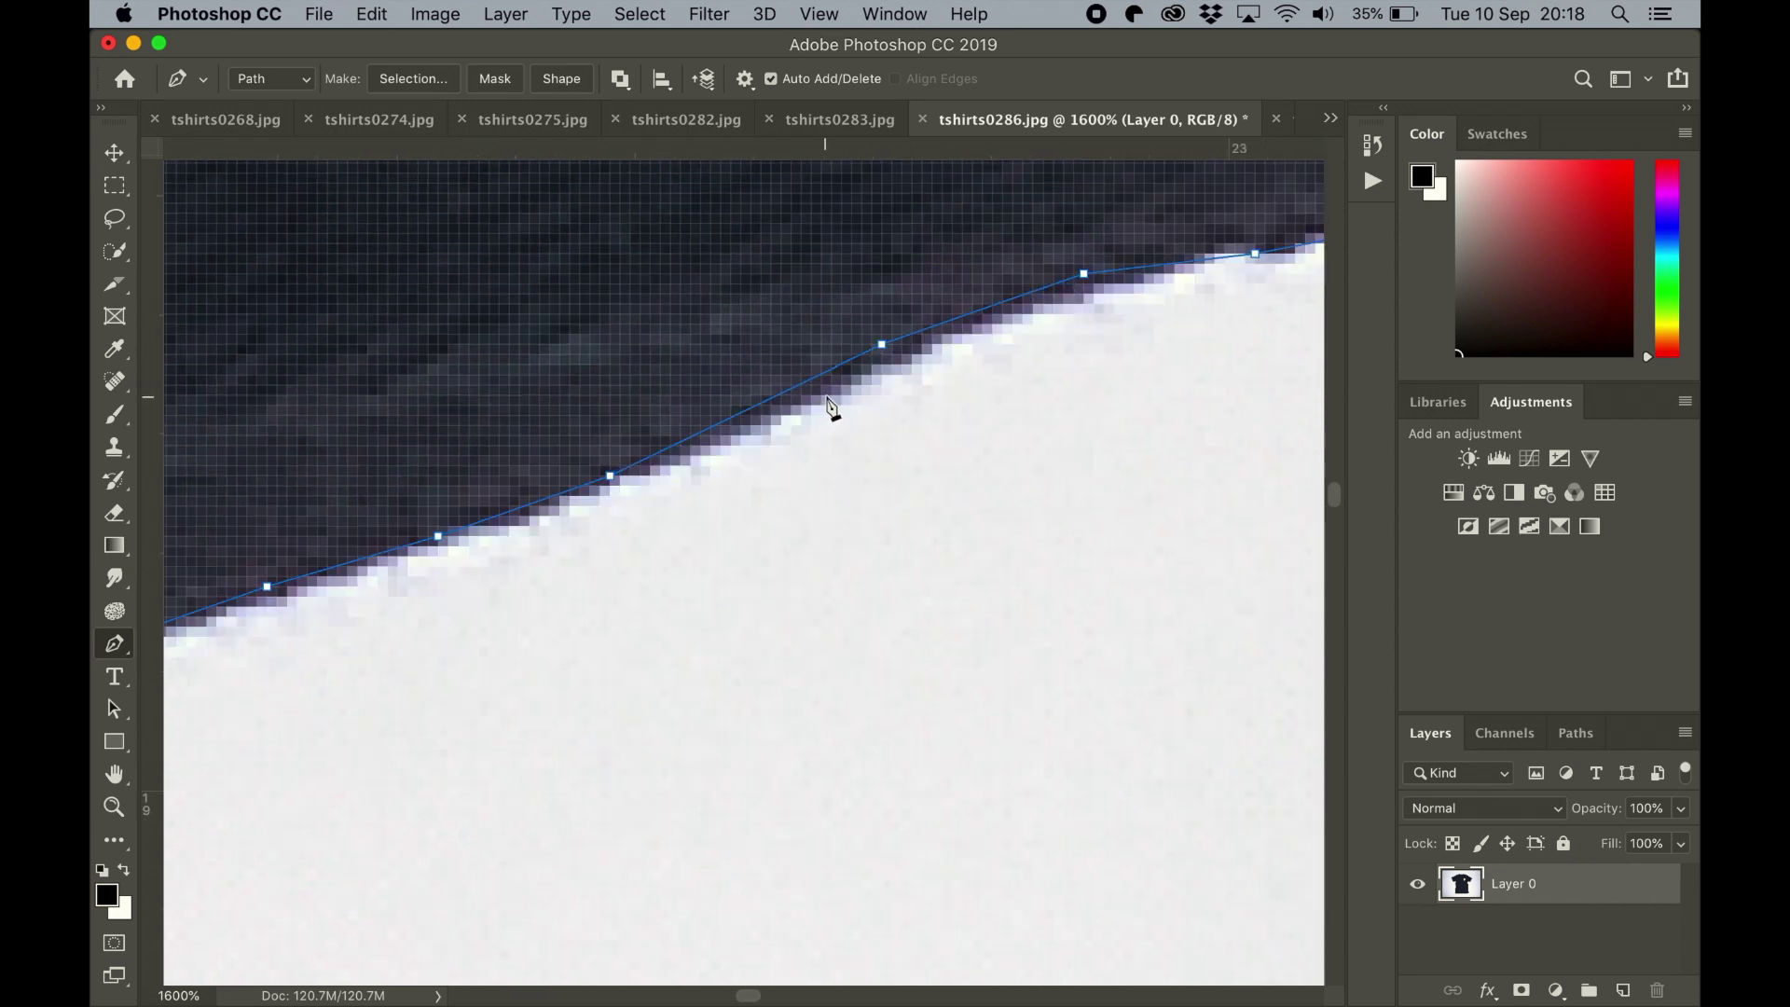
pyautogui.hscroll(8, 1047, 297)
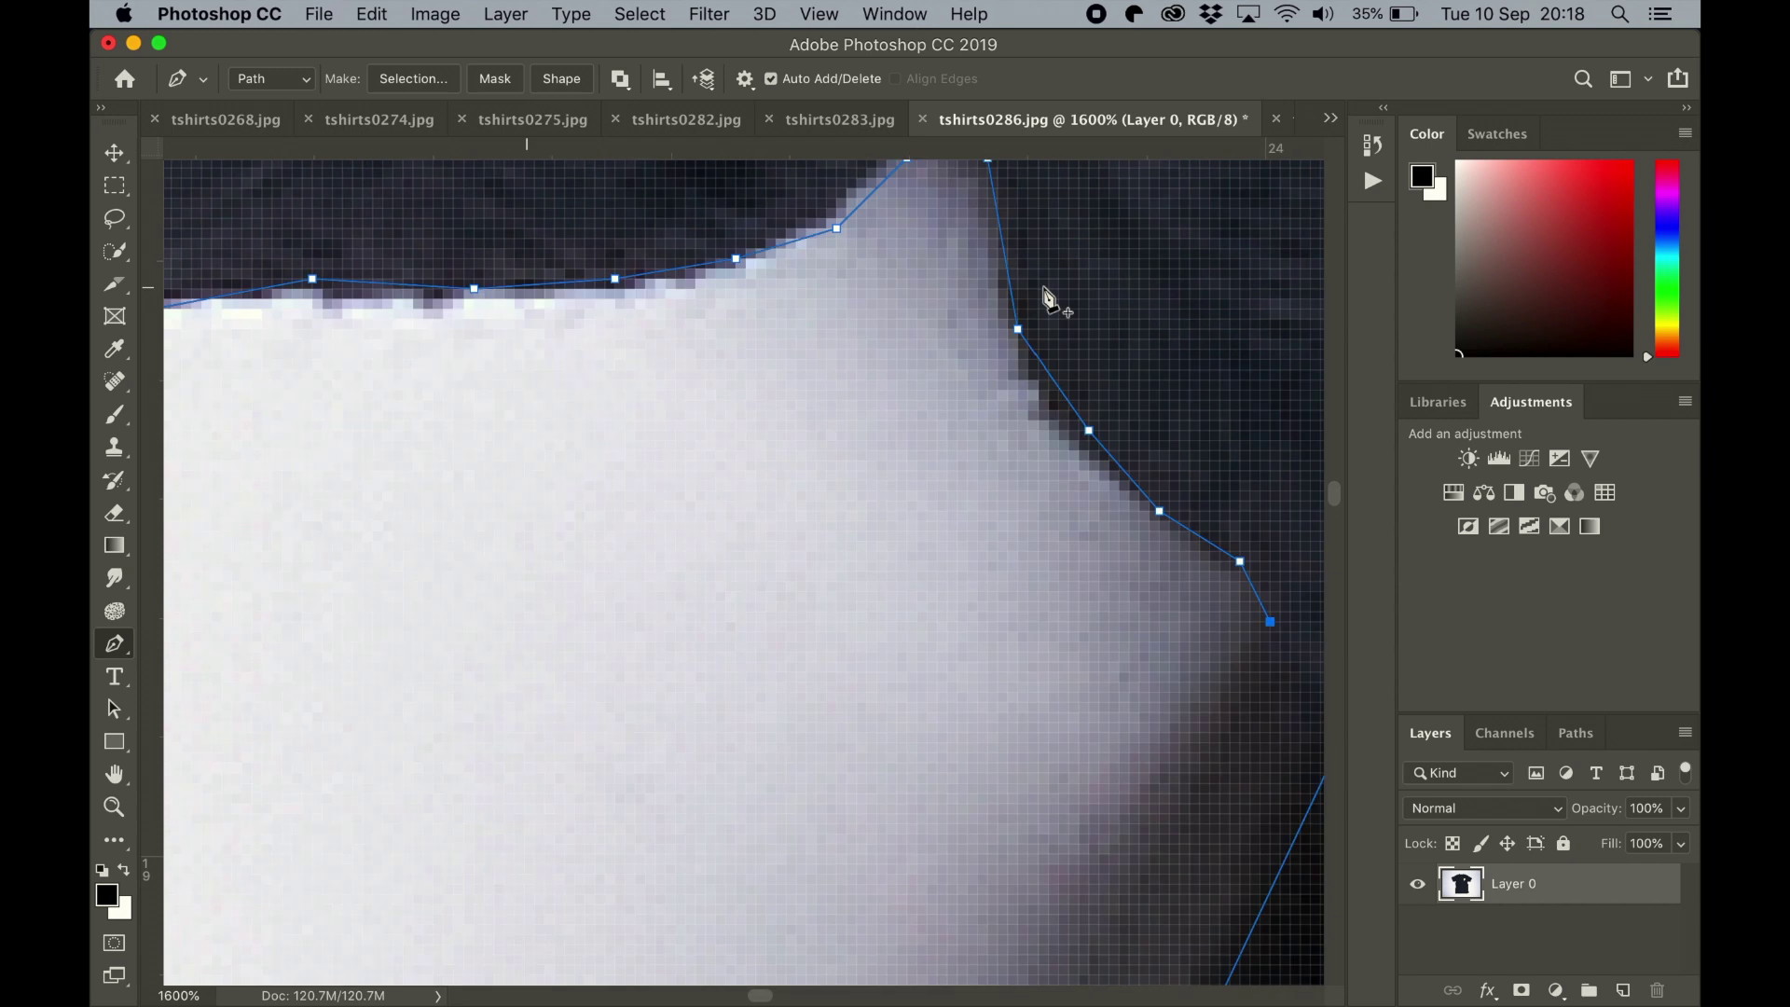
pyautogui.scroll(-6, 1123, 492)
pyautogui.scroll(5, 1034, 334)
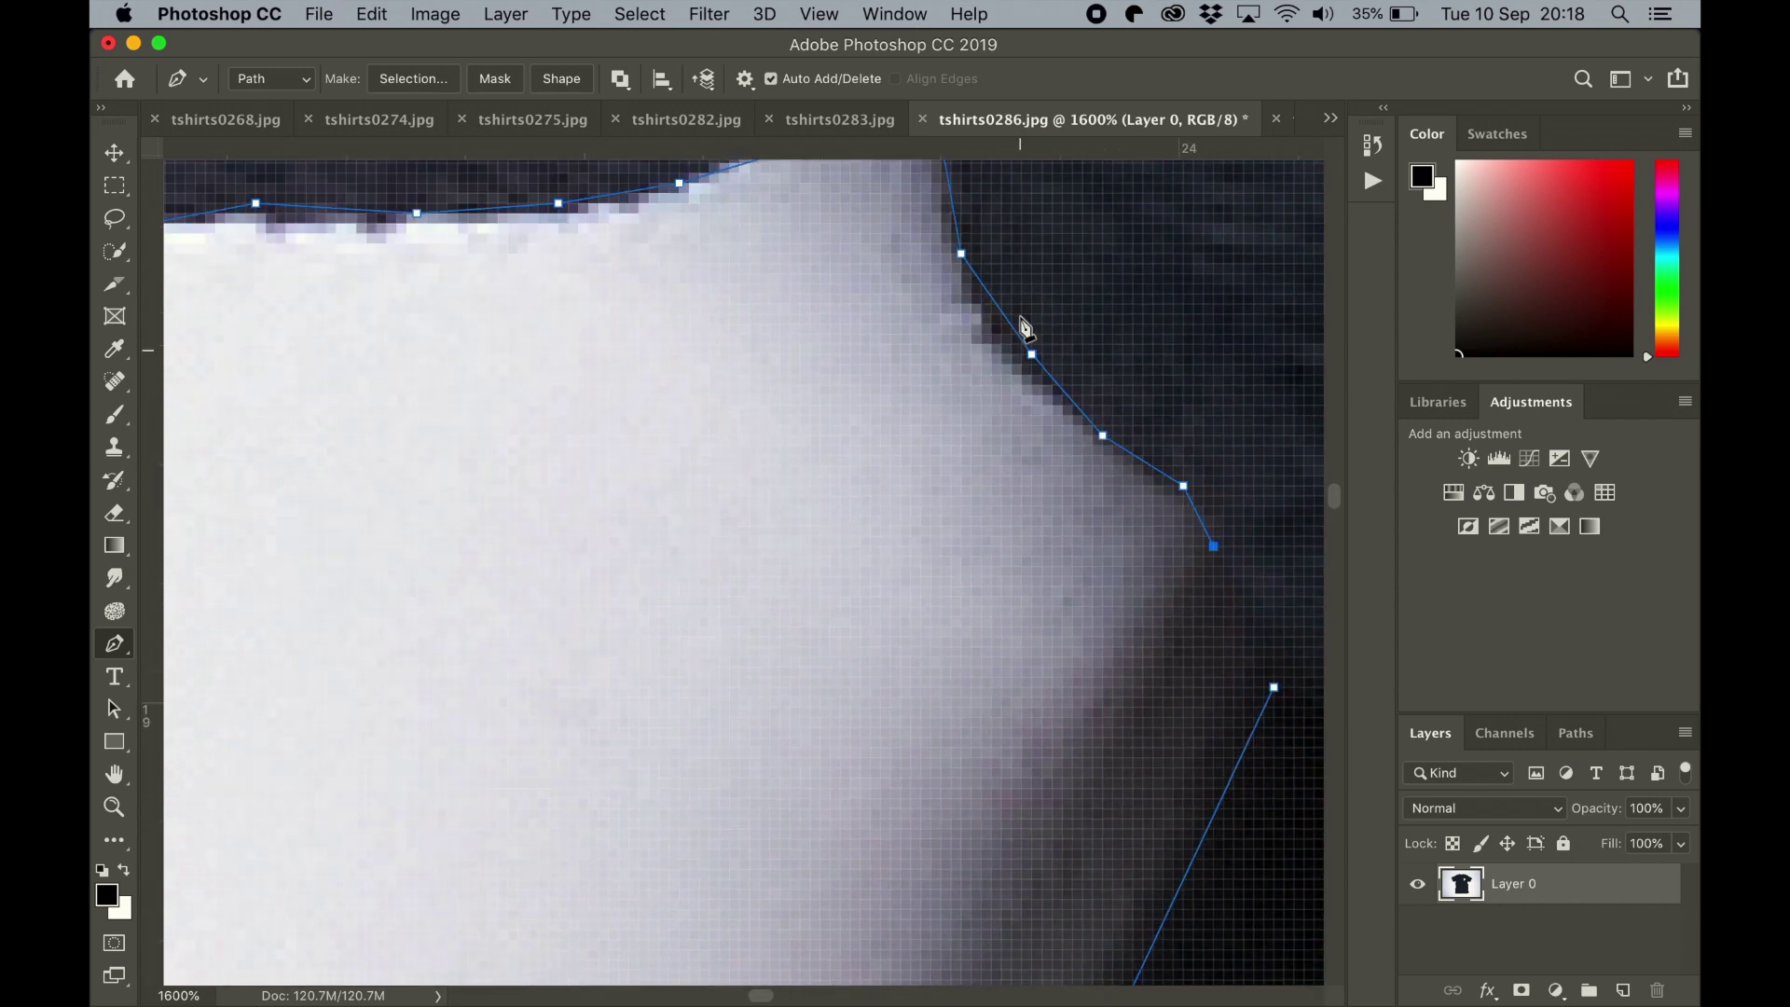
pyautogui.scroll(-8, 1002, 357)
pyautogui.hscroll(2, 1081, 354)
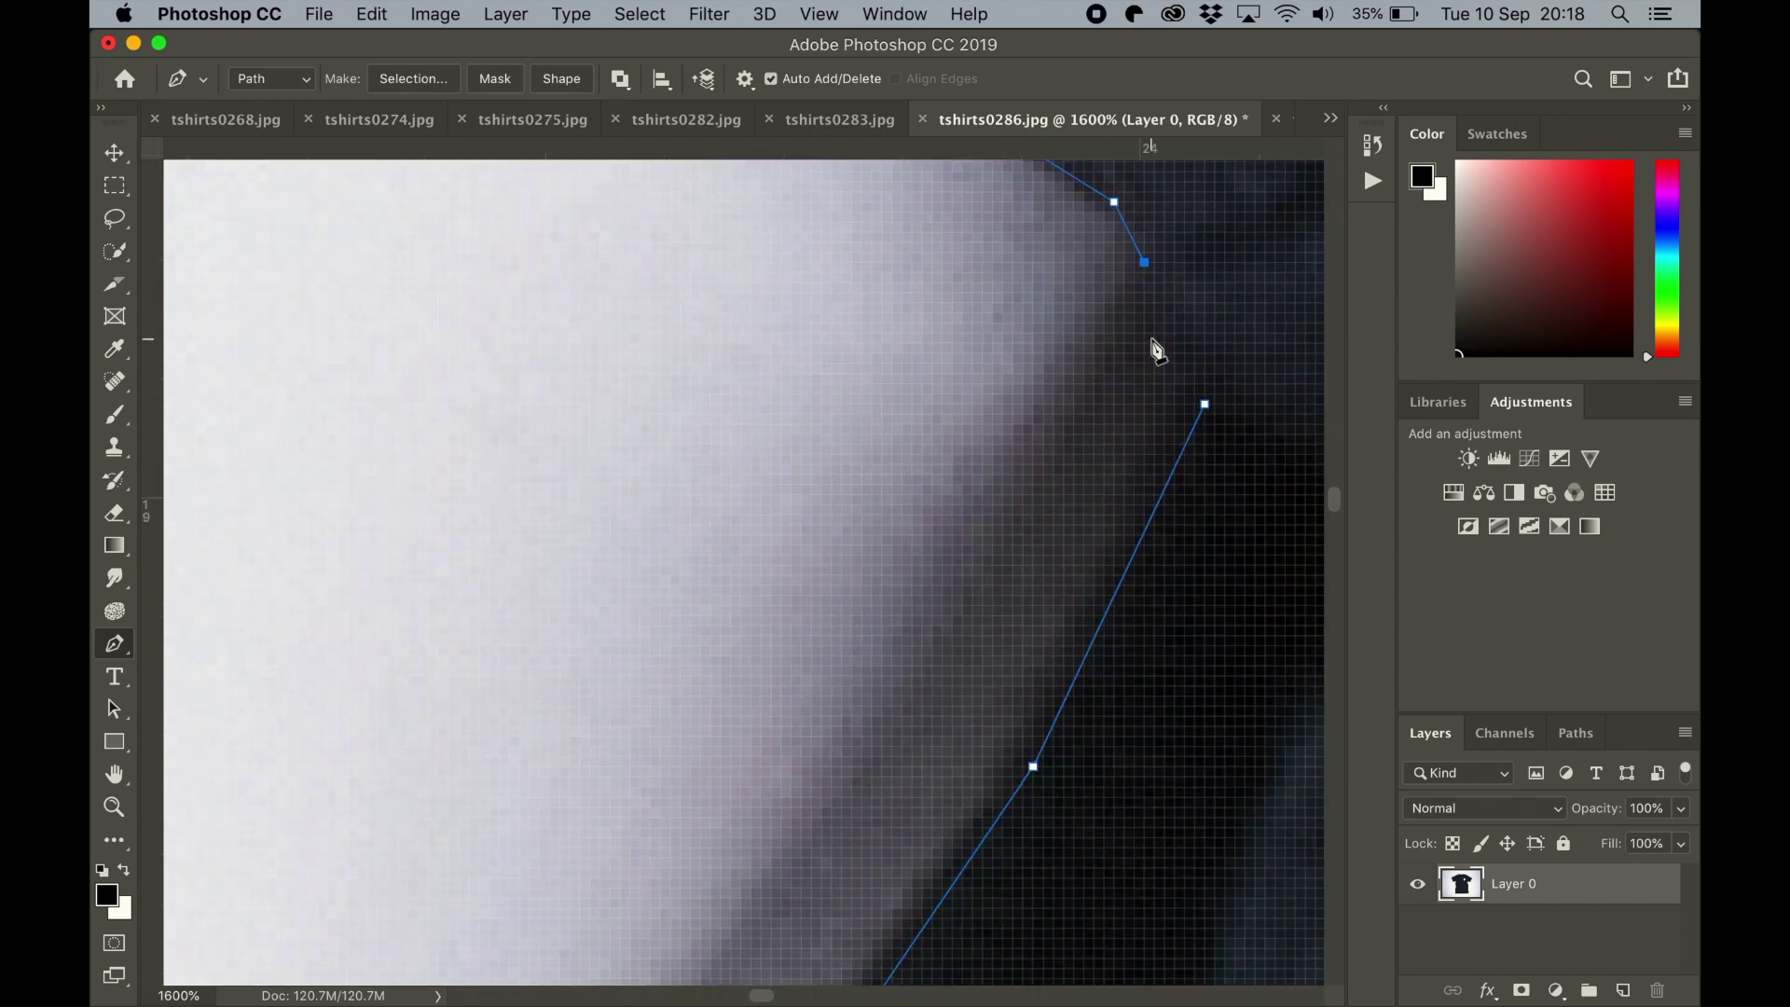
# Add an anchor tightening the path around the corner, then zoom out to view the outline.
pyautogui.press('super+minus')
pyautogui.press('super+minus')
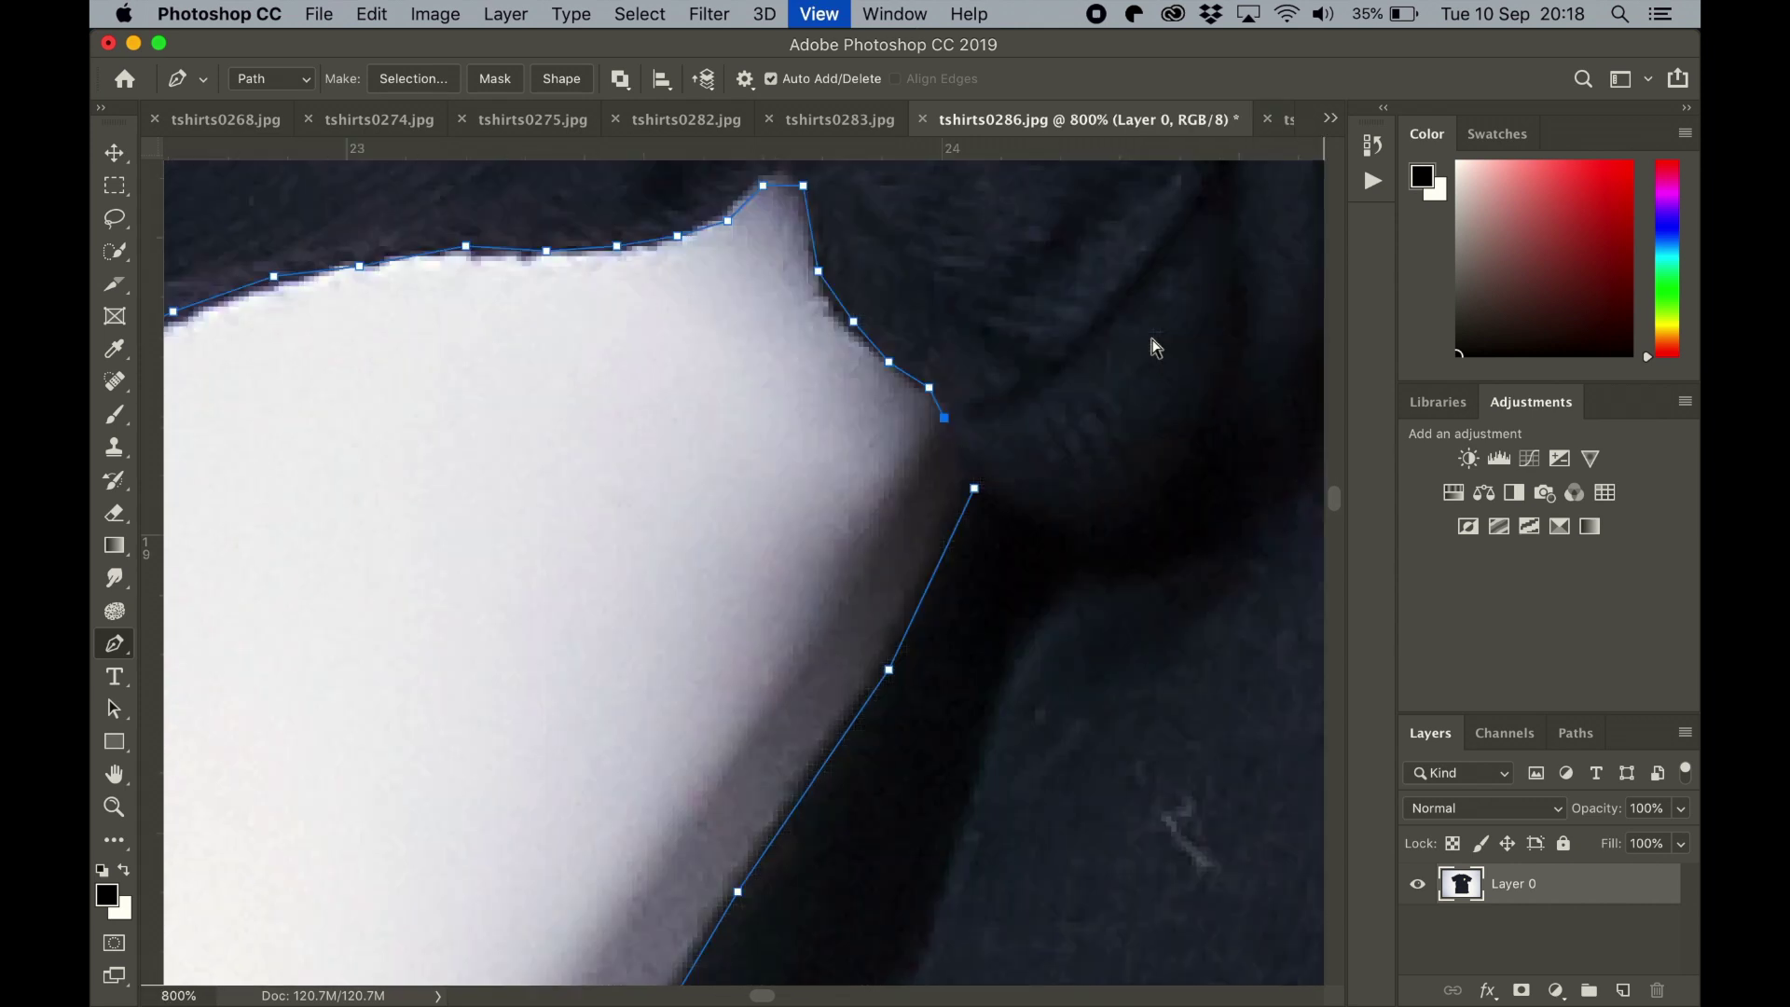
pyautogui.press('super+plus')
pyautogui.press('super+plus')
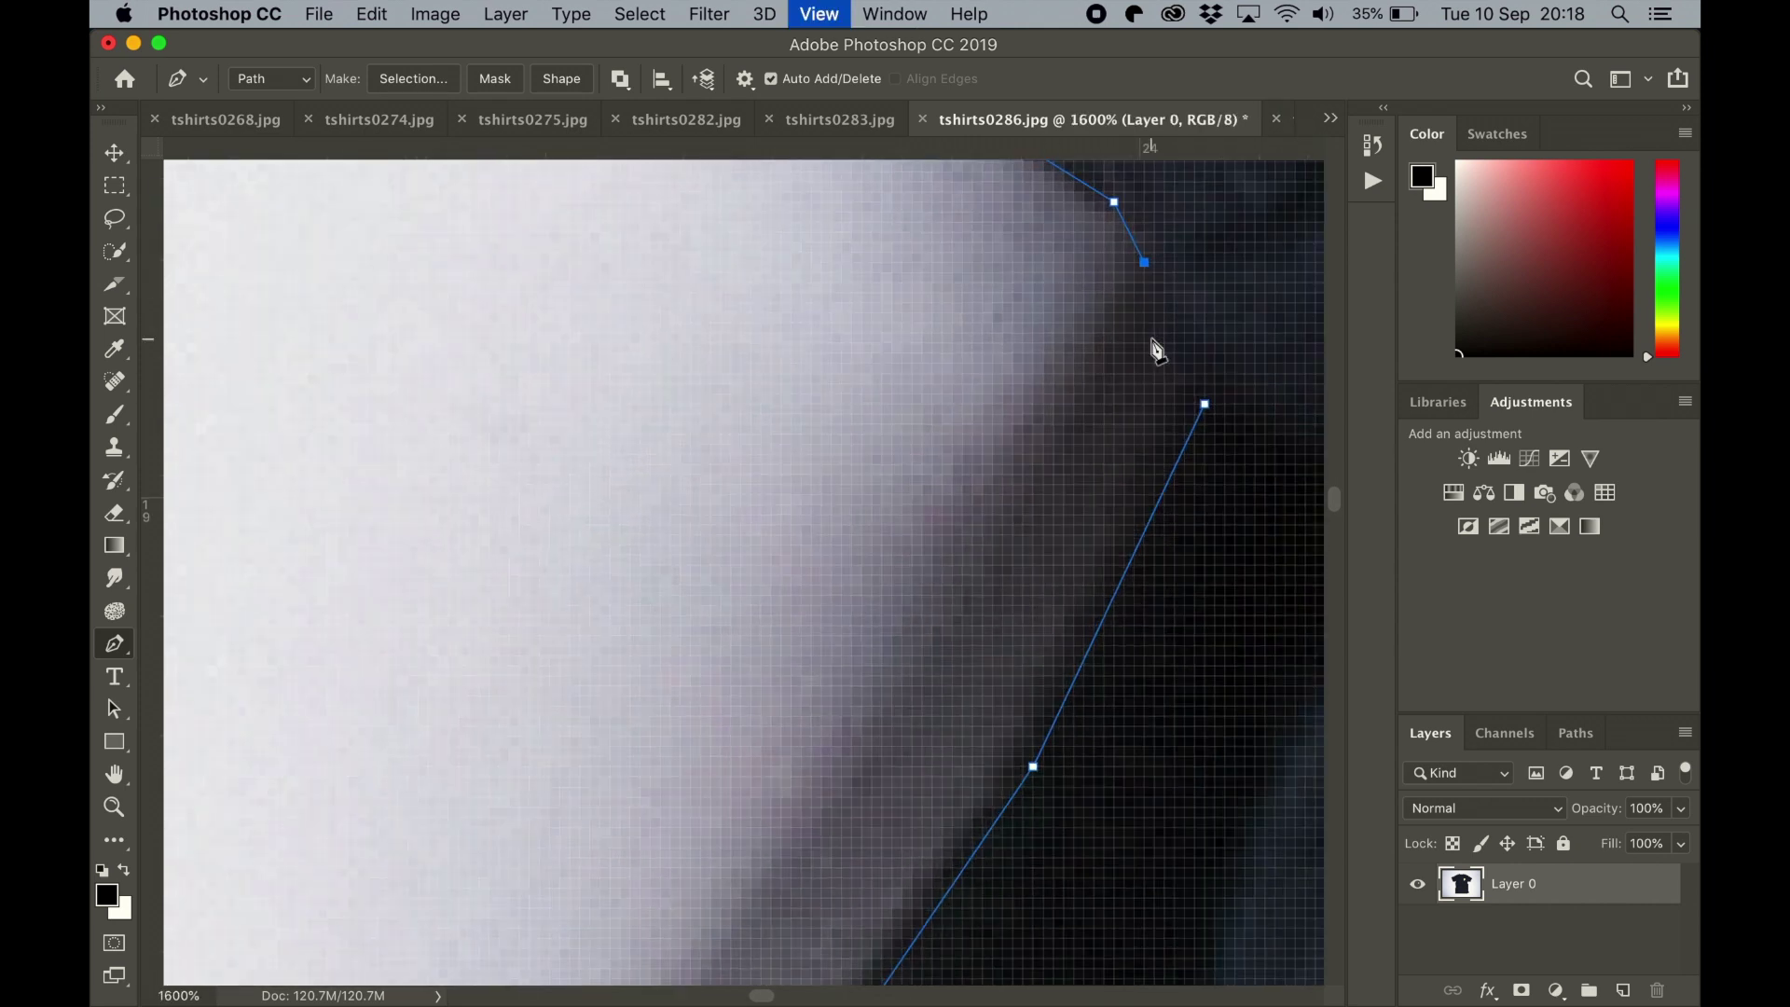
pyautogui.press('super+minus')
pyautogui.press('super+minus')
pyautogui.press('super+minus')
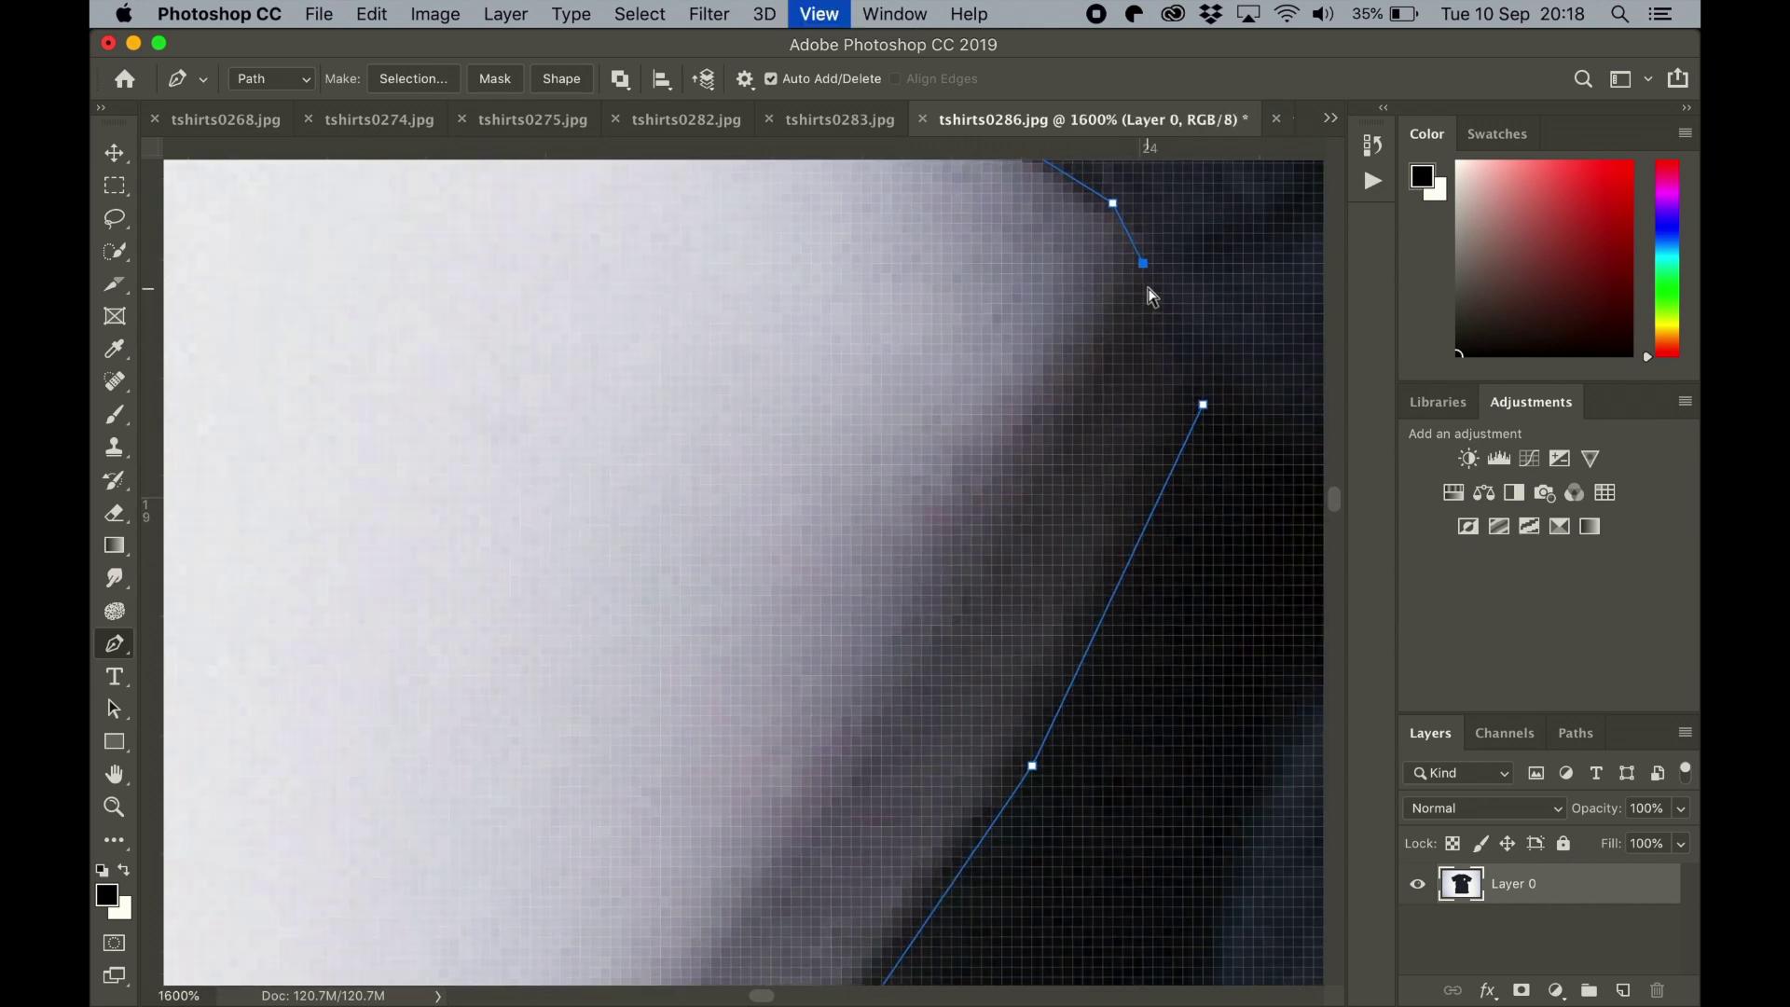
pyautogui.press('super+minus')
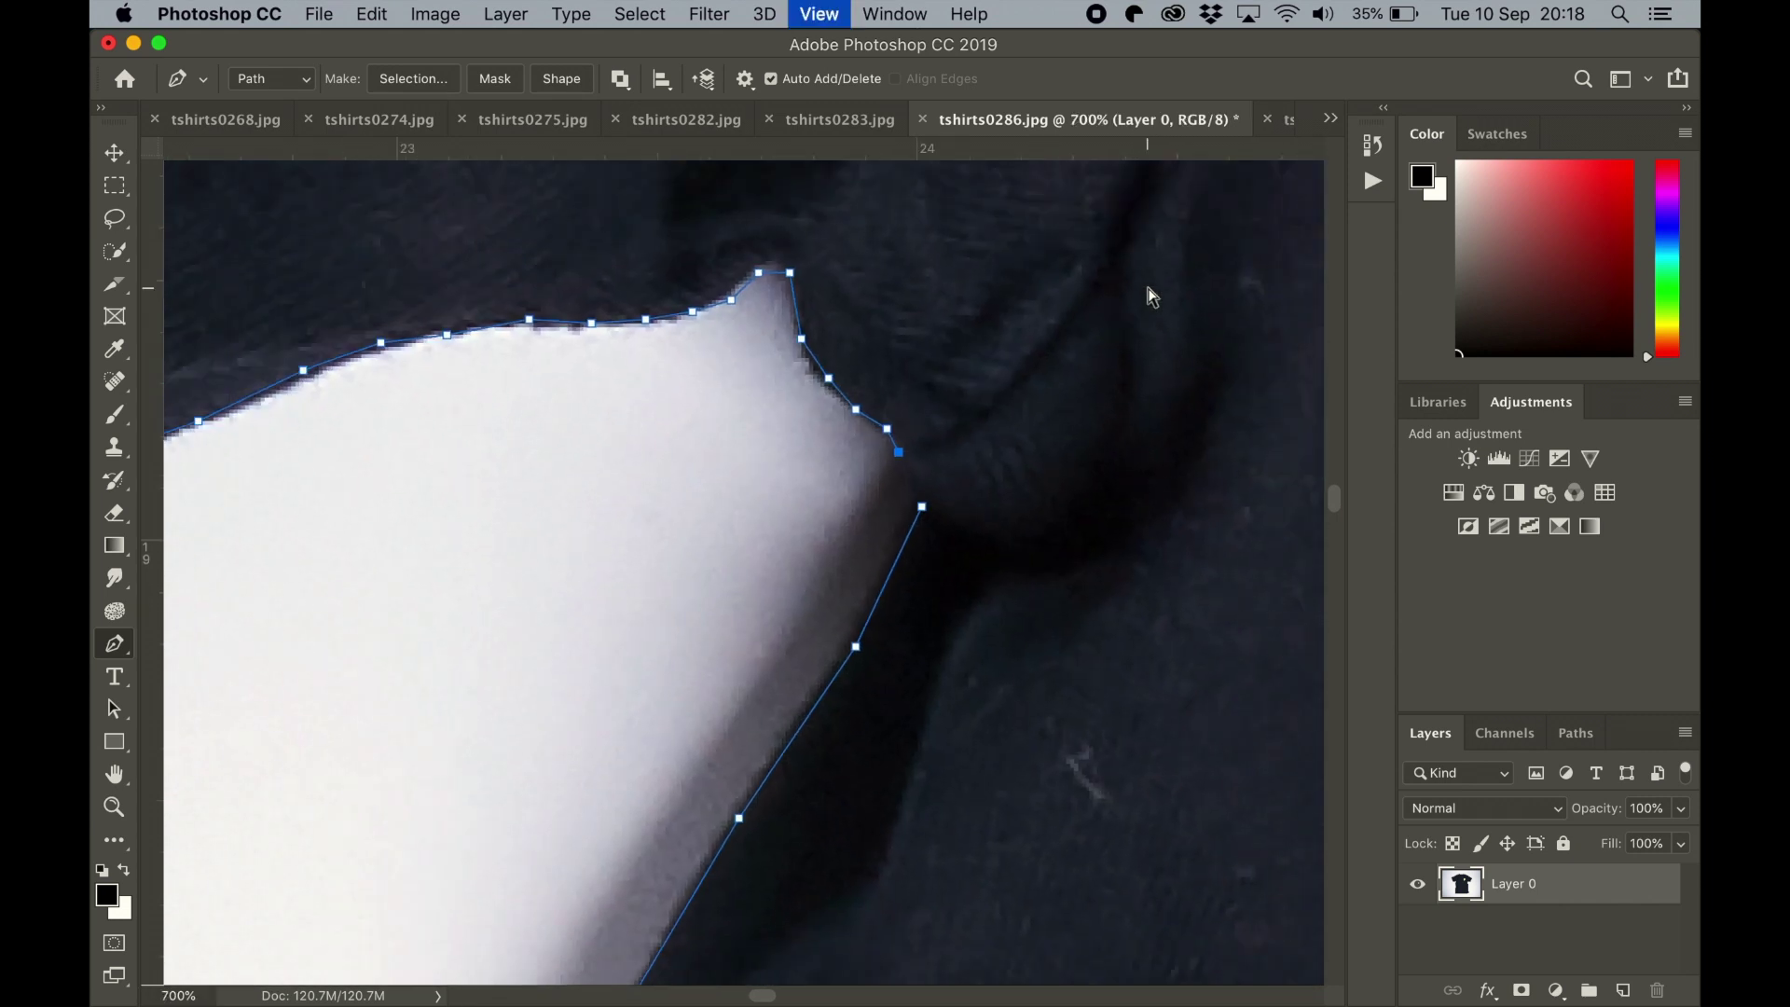
pyautogui.click(909, 486)
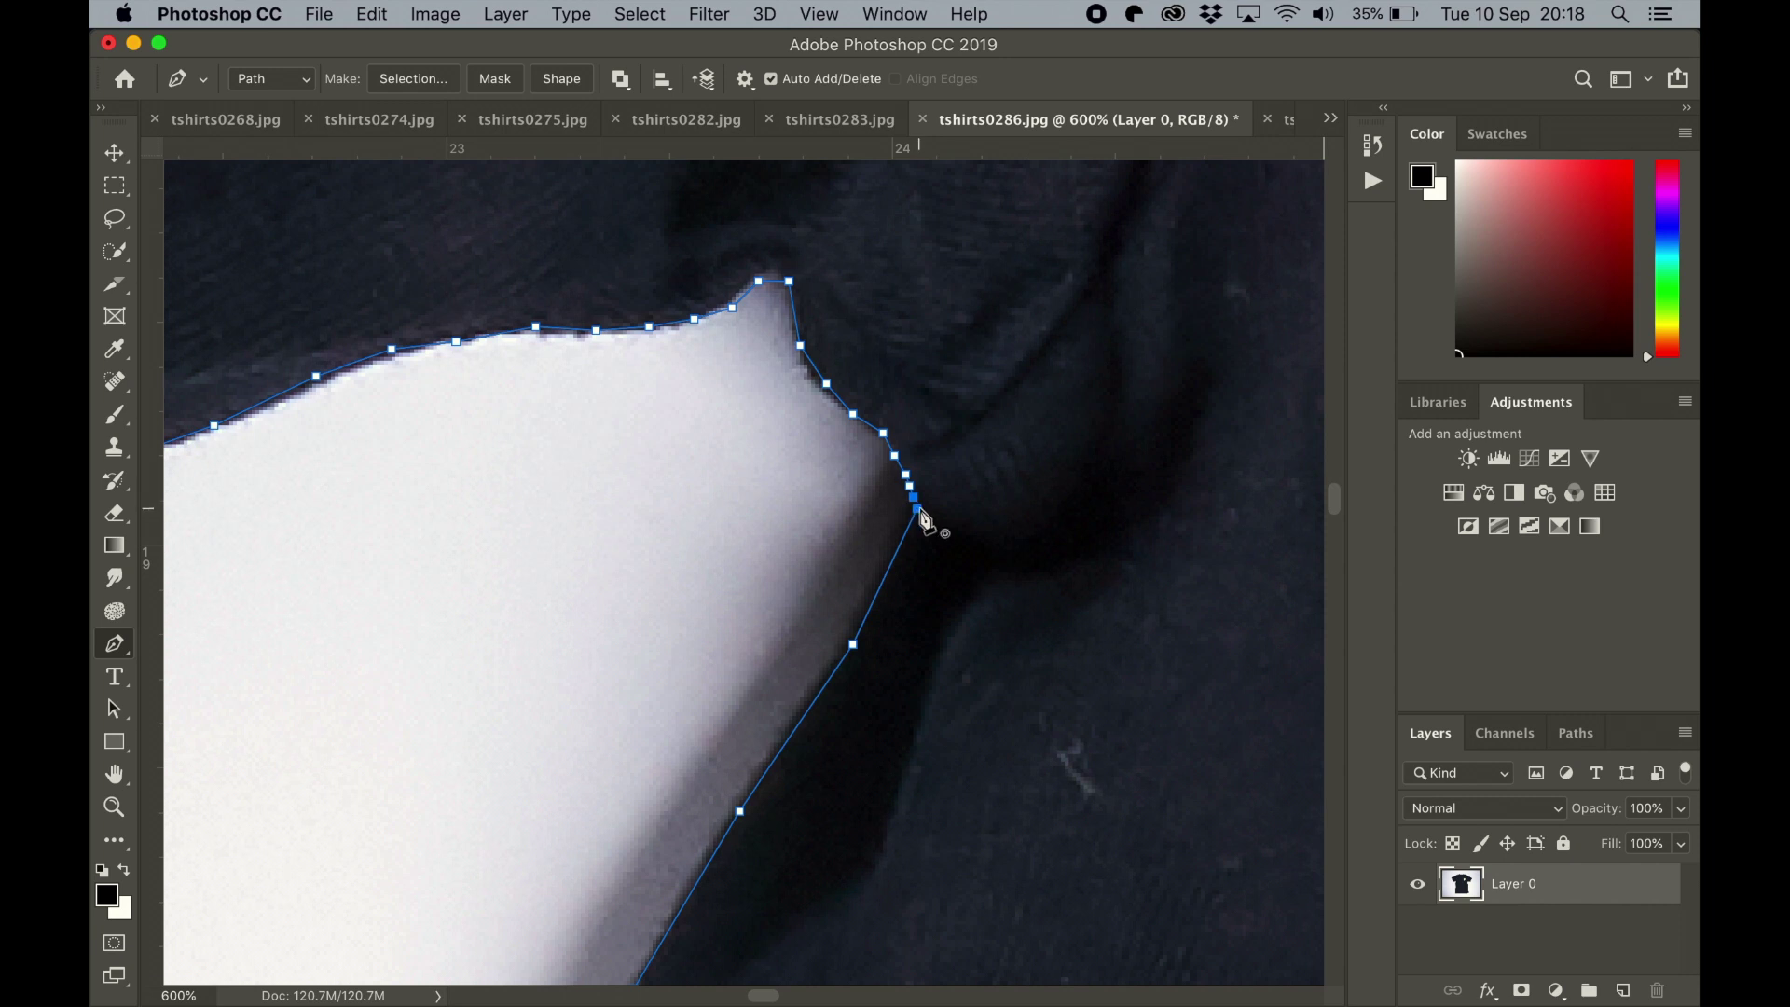
pyautogui.press('super+minus')
pyautogui.press('super+minus')
pyautogui.press('super+minus')
pyautogui.press('super+minus')
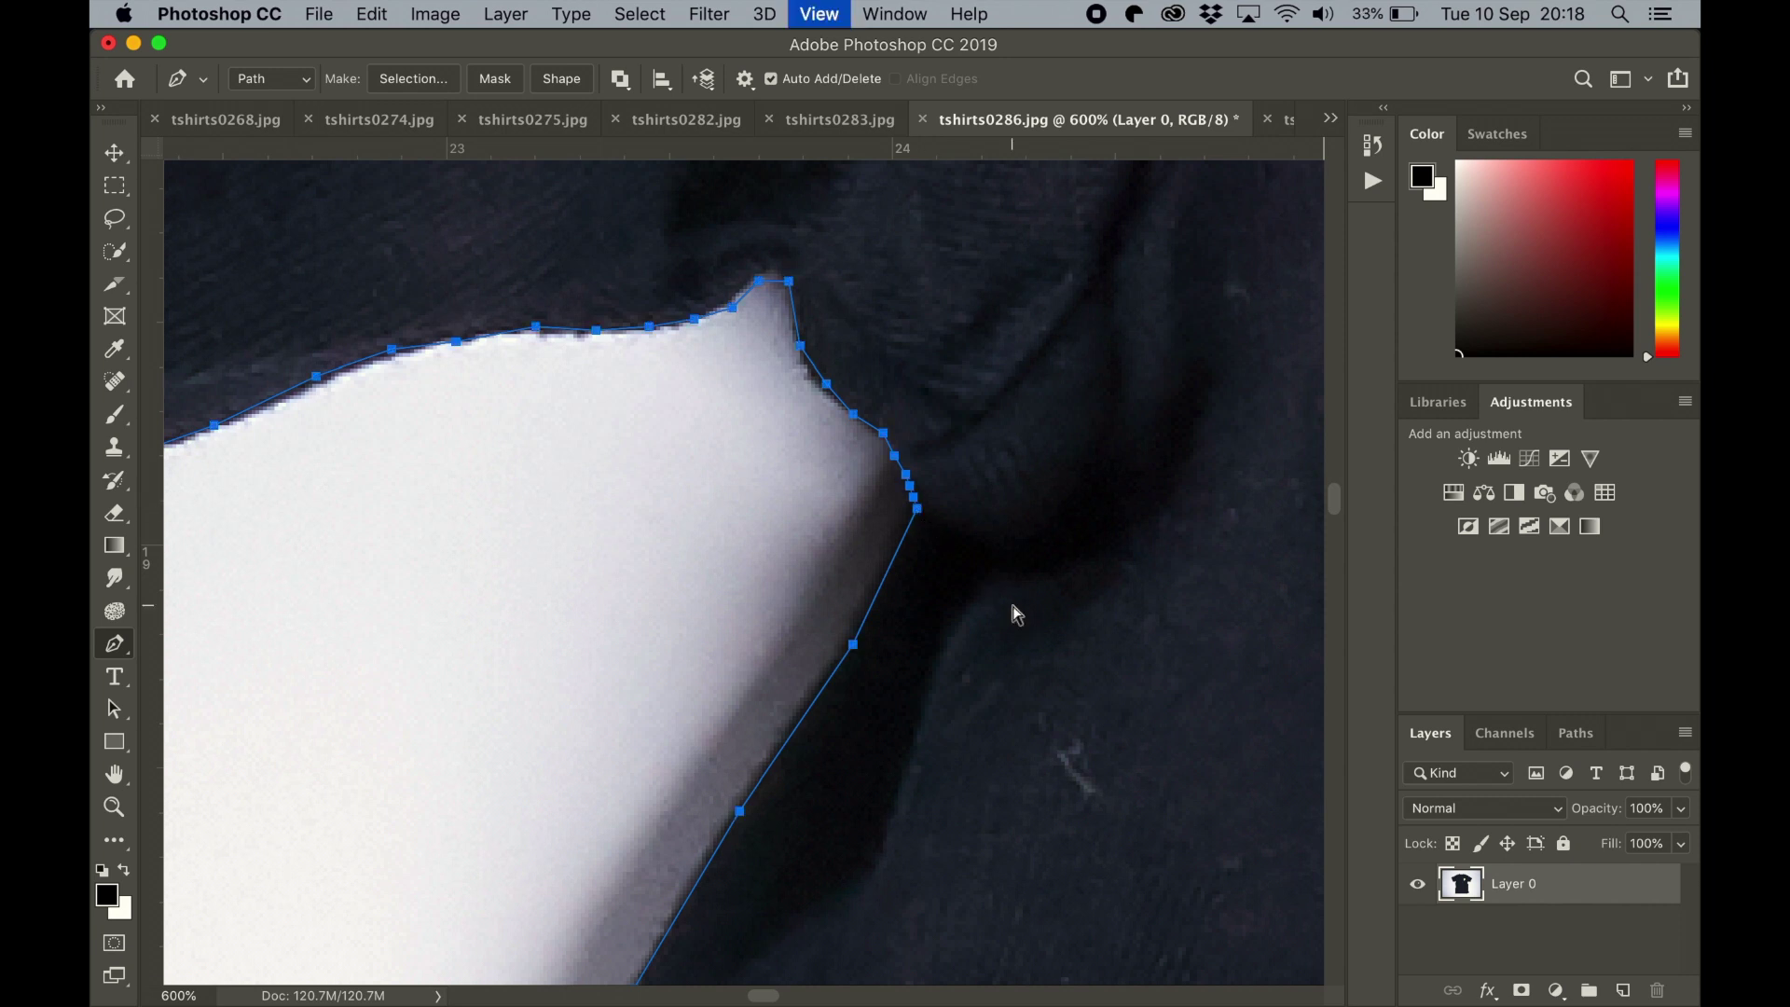
# Turn the shirt path into a selection with 0 px feather radius and anti-aliasing.
pyautogui.press('super+minus')
pyautogui.press('super+minus')
pyautogui.press('super+minus')
pyautogui.press('super+minus')
pyautogui.press('super+minus')
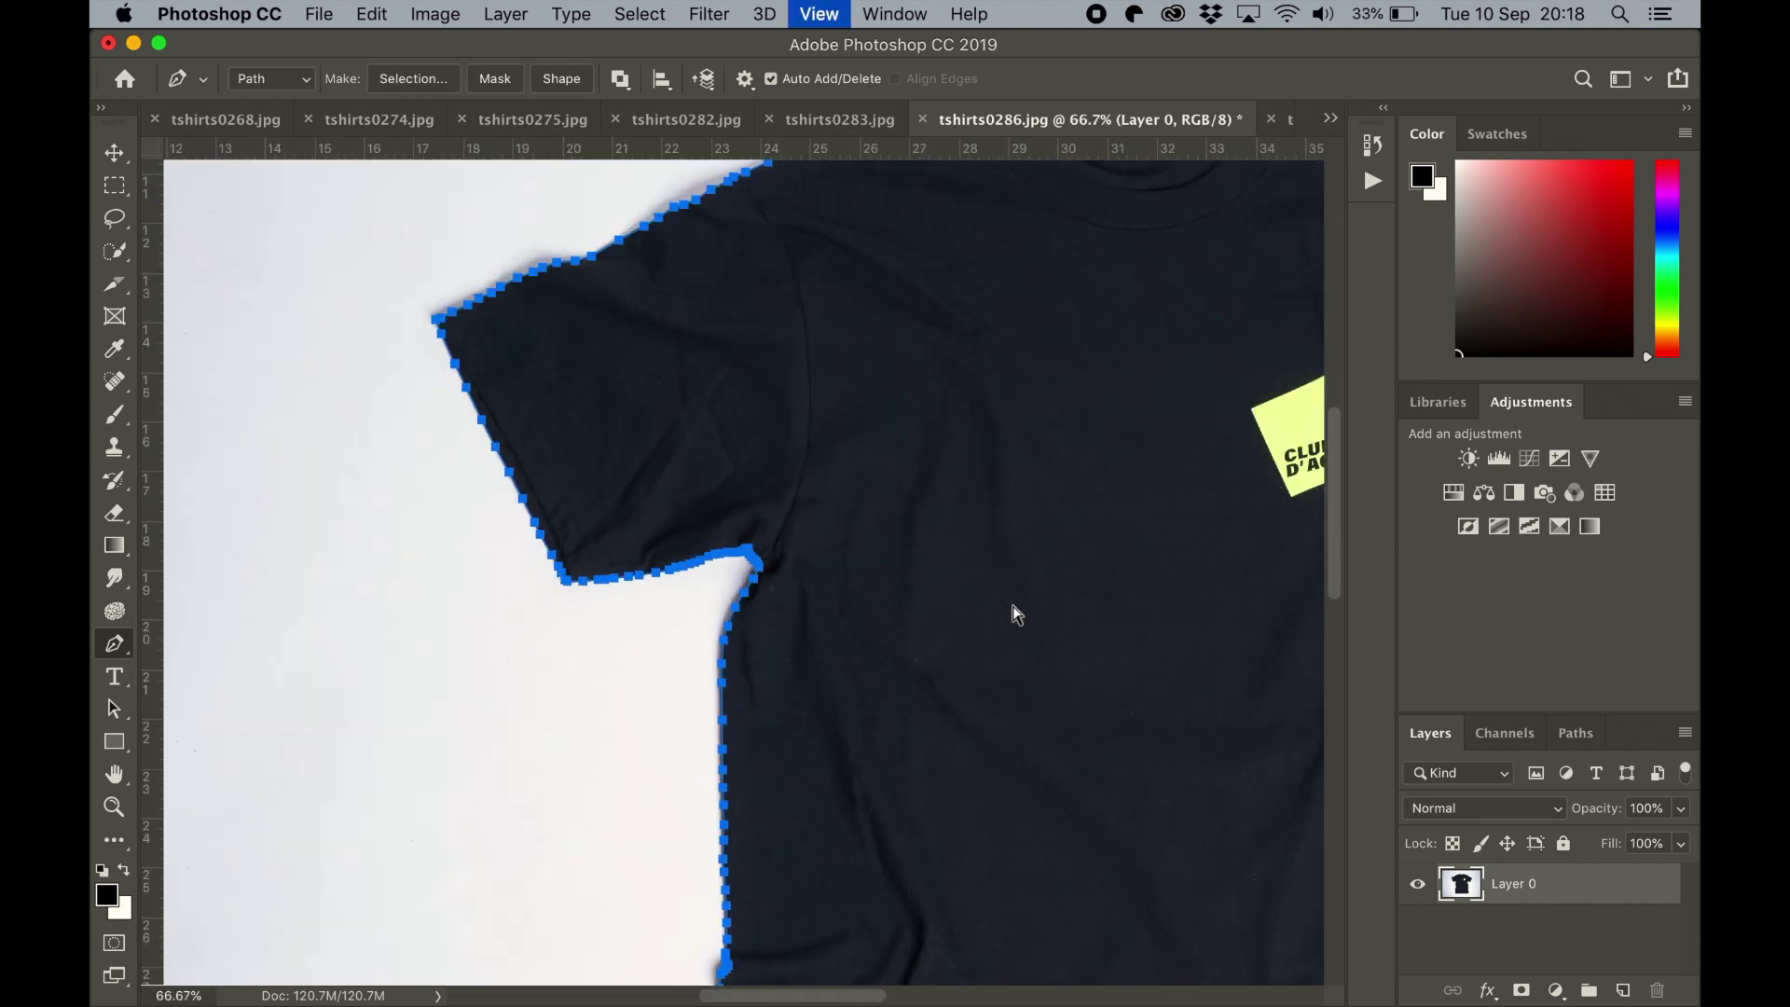
pyautogui.press('super+minus')
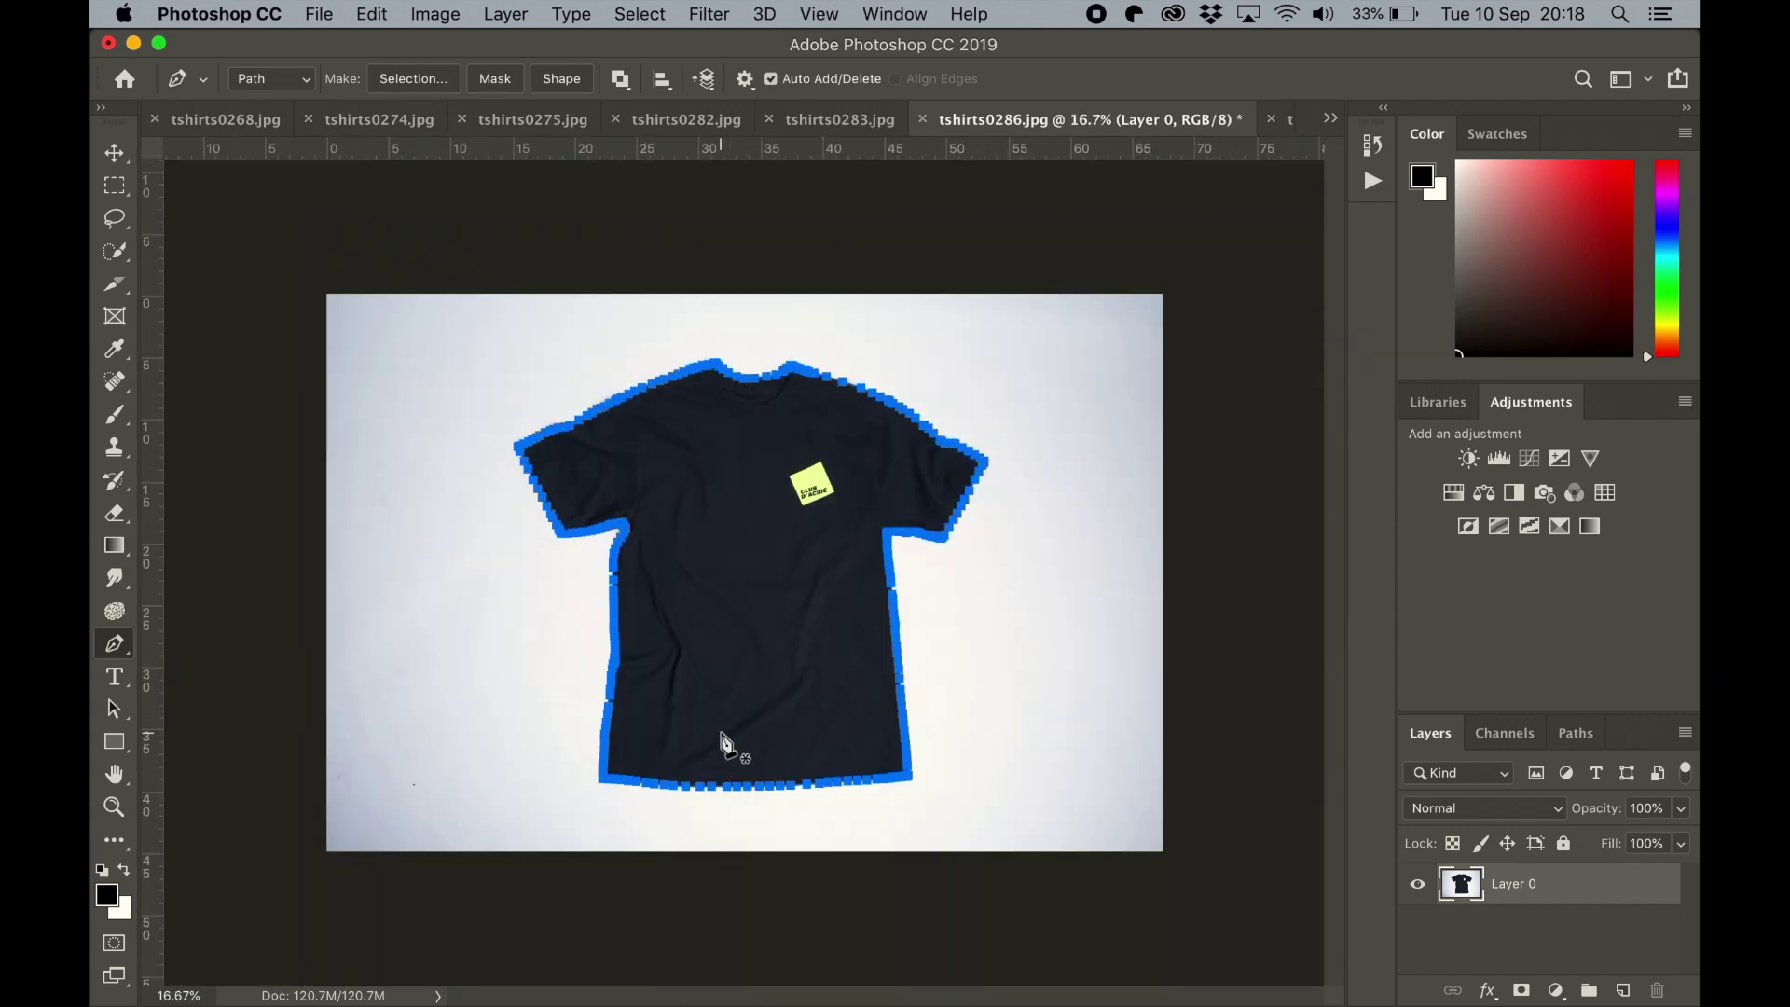
pyautogui.press('super+plus')
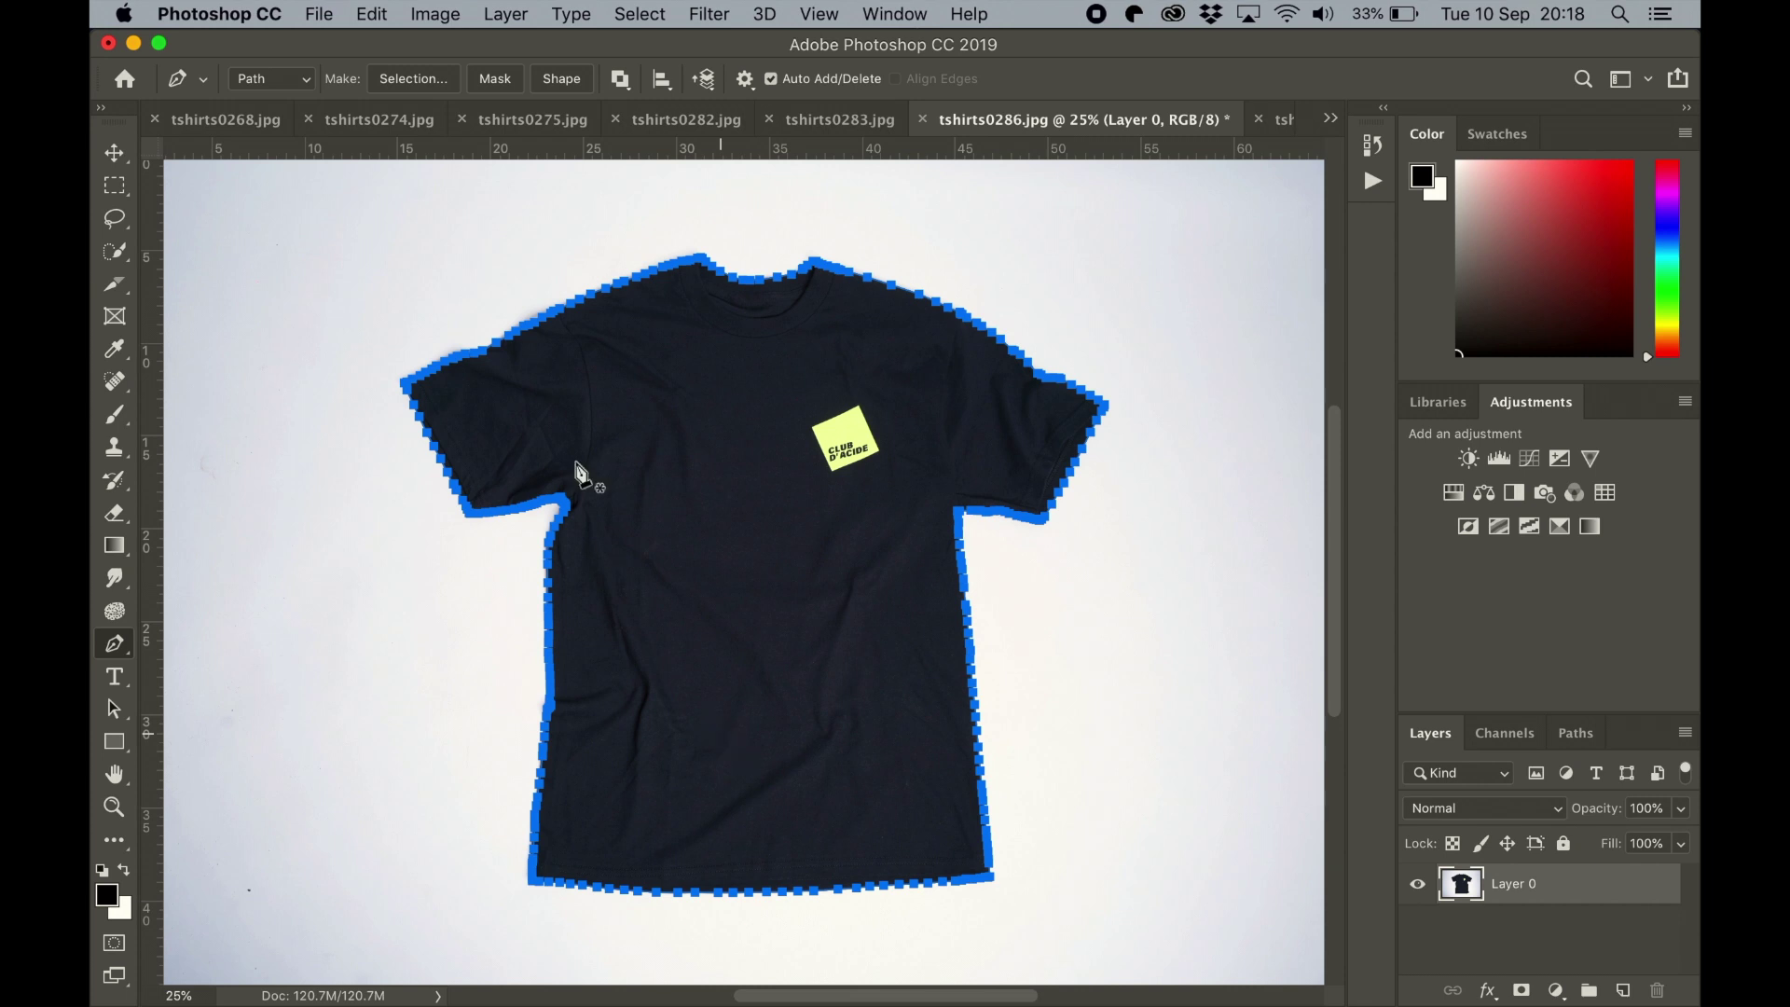
pyautogui.click(407, 82)
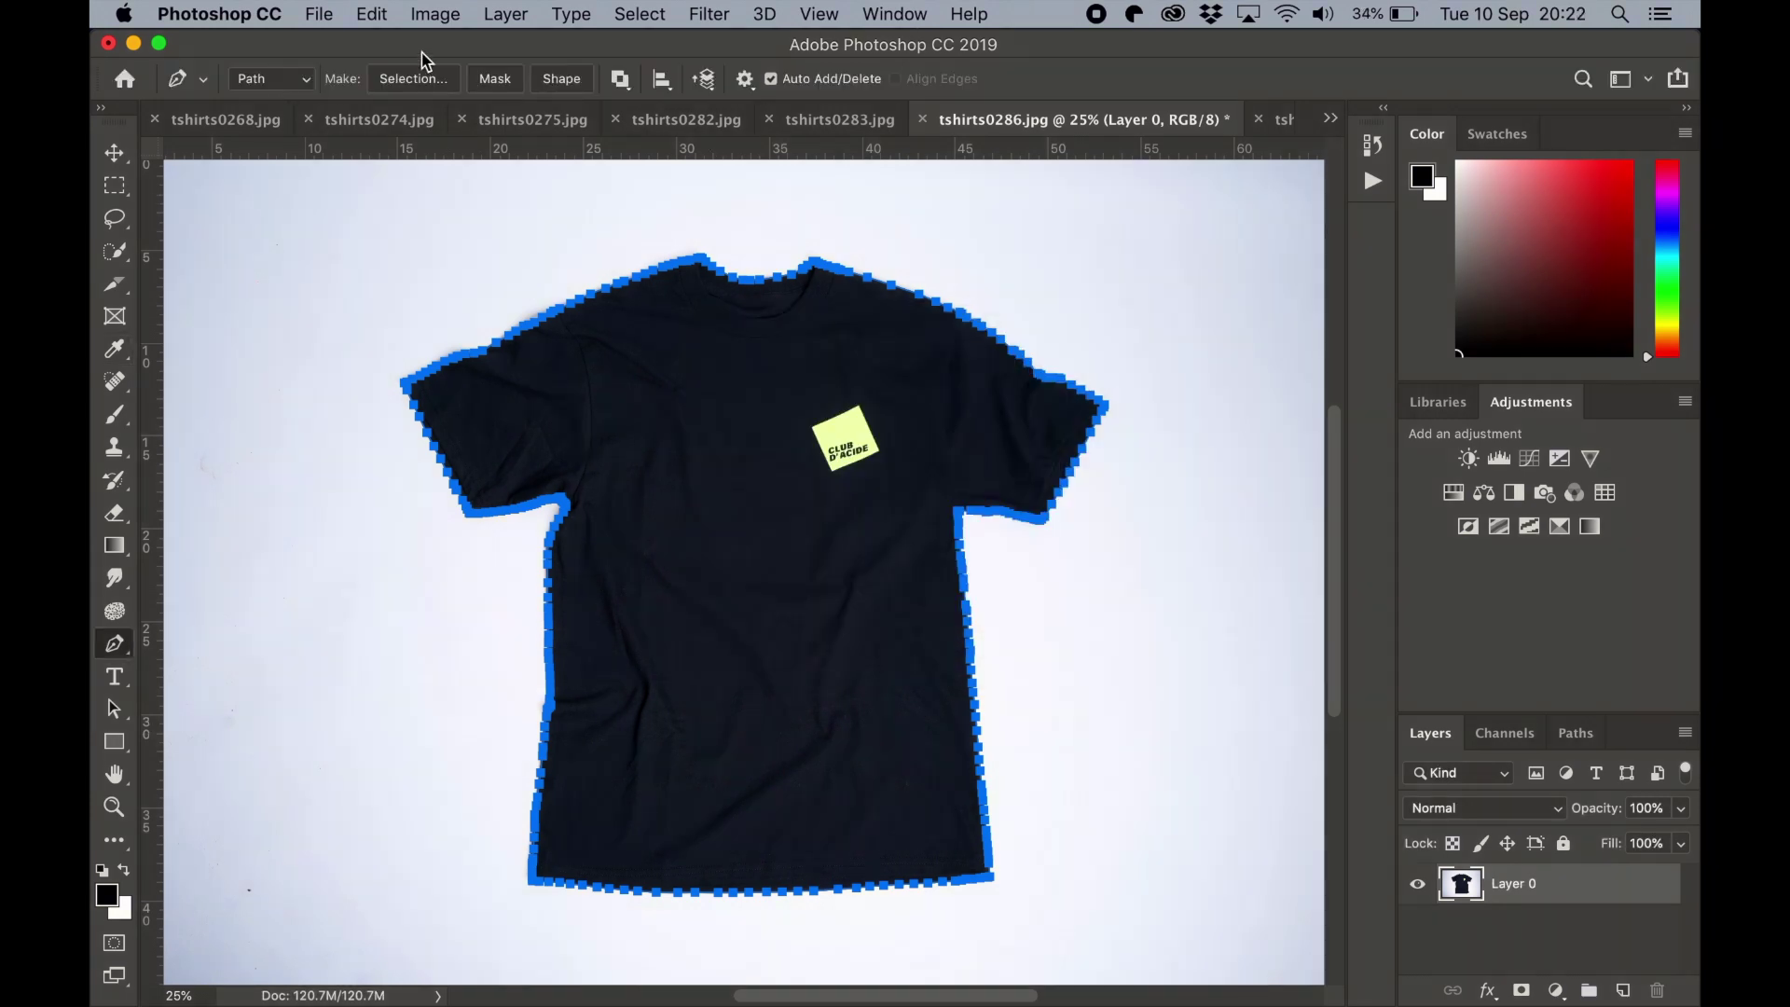
pyautogui.click(424, 80)
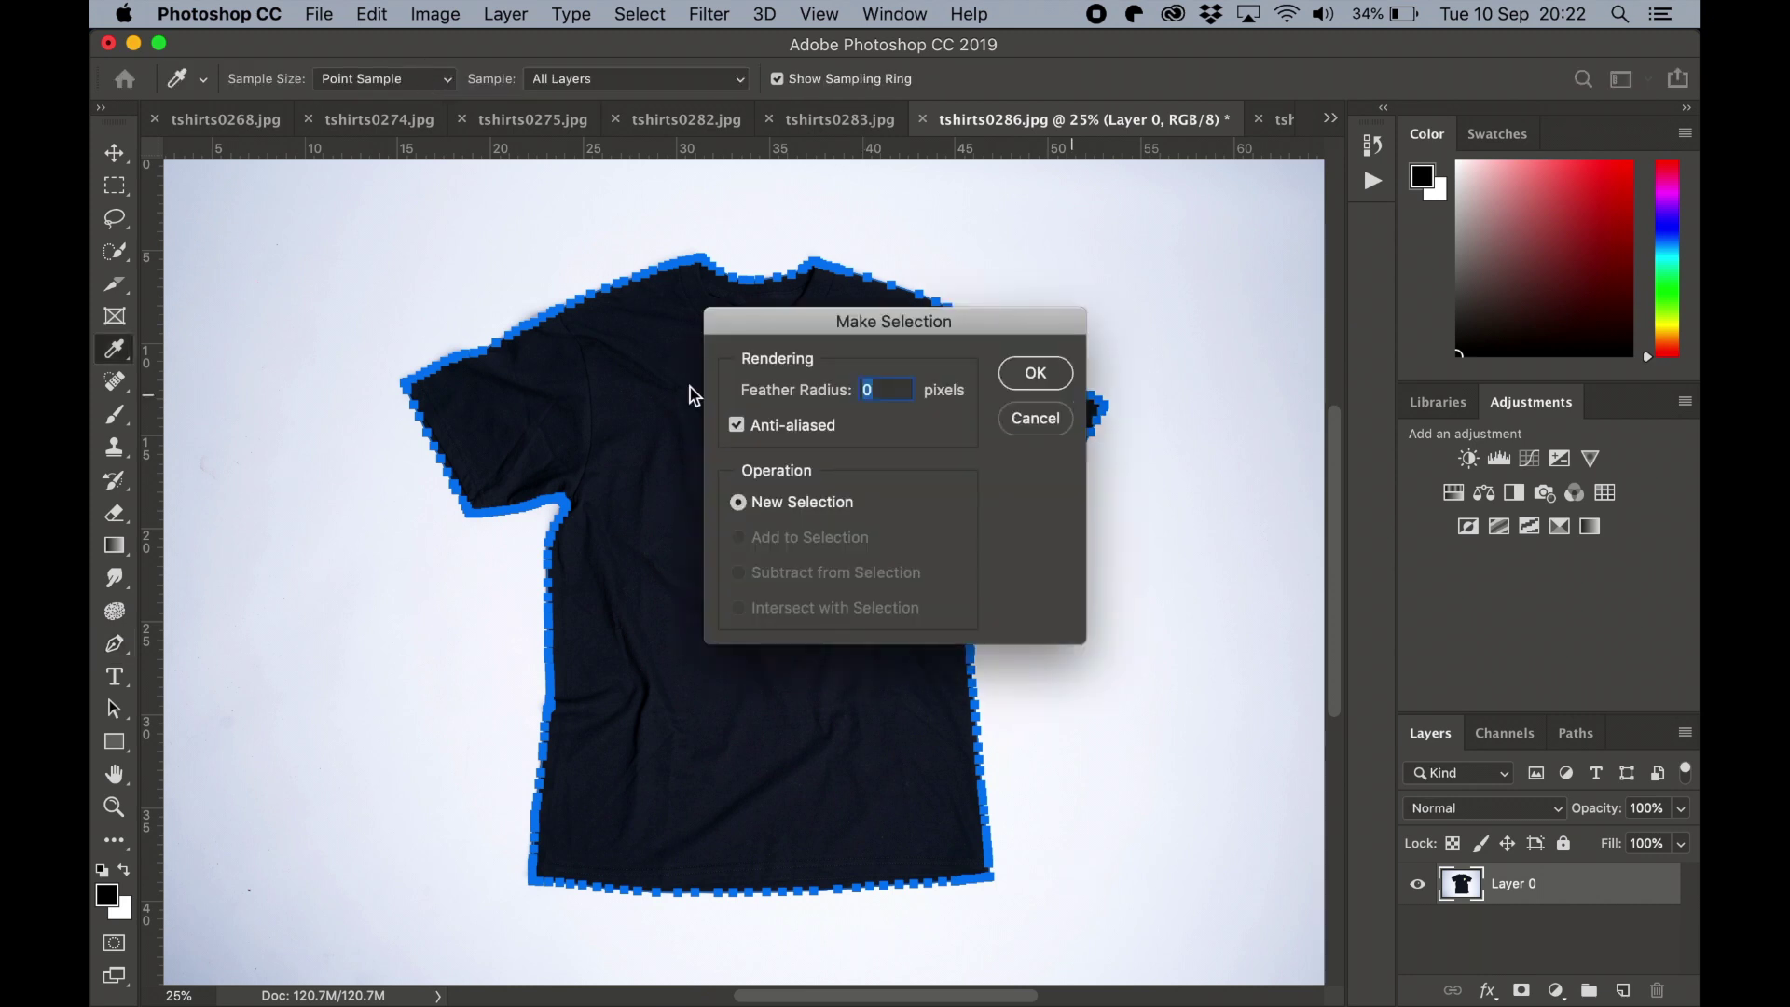
pyautogui.click(1035, 374)
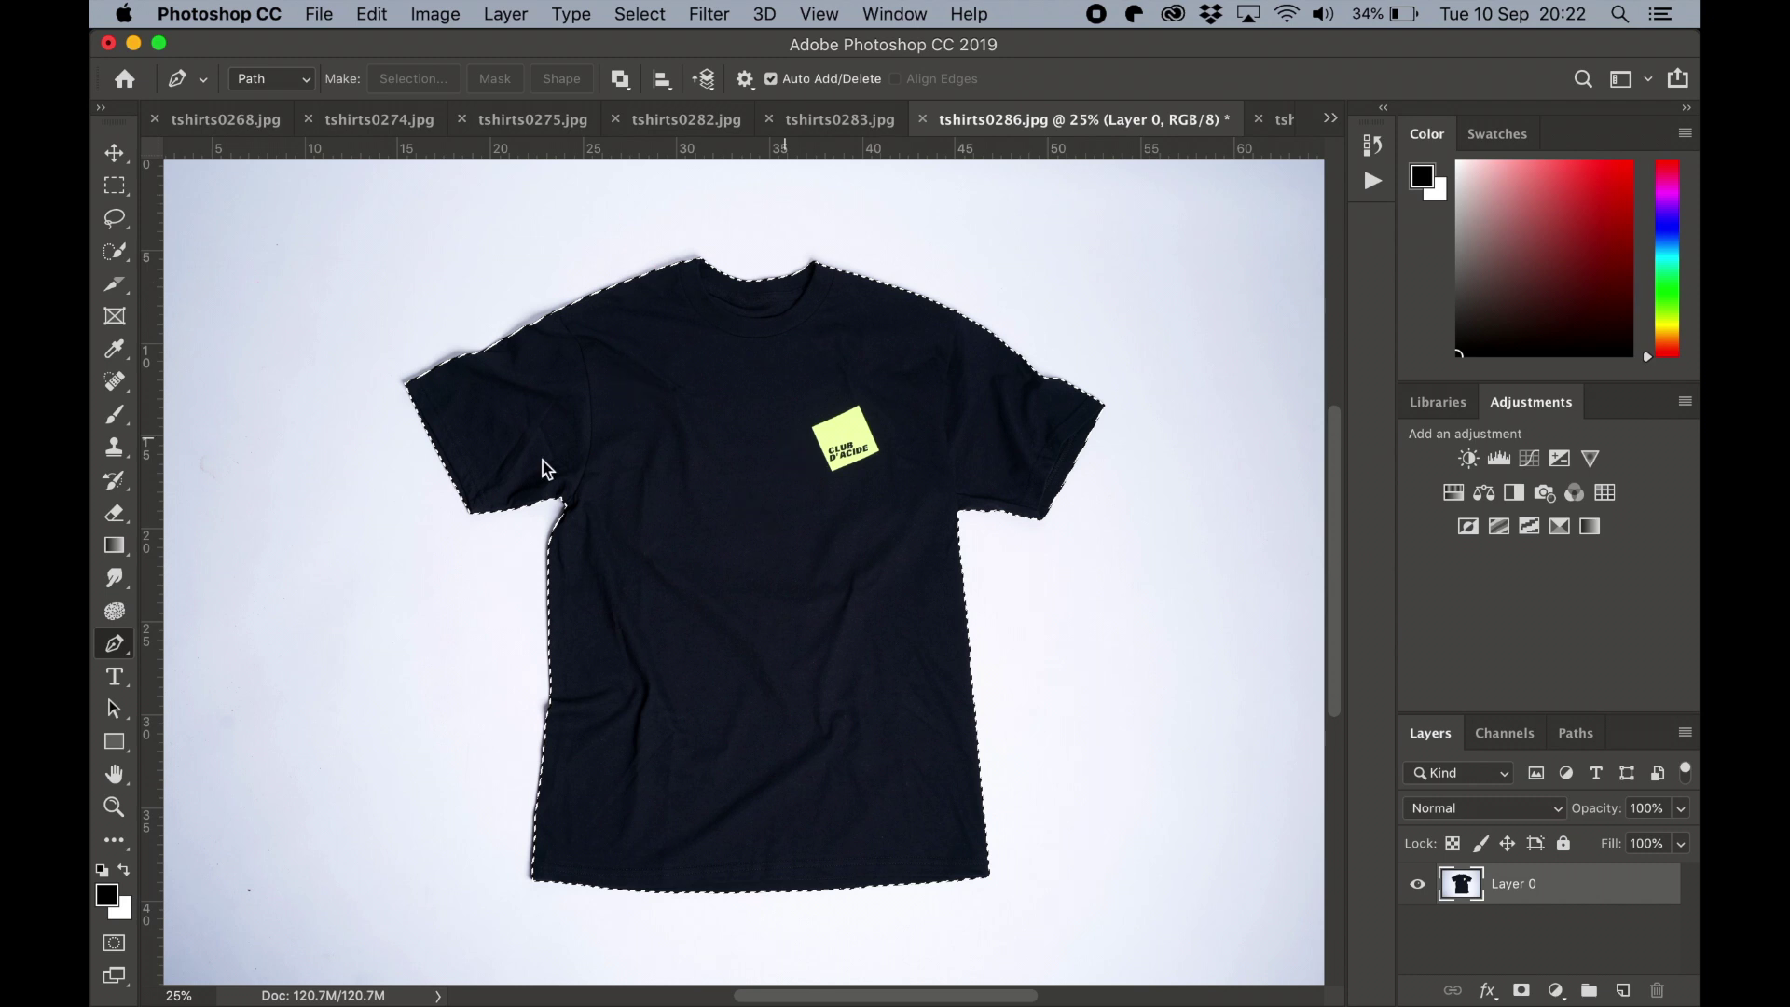
# Invert the selection and delete the white background to transparency.
pyautogui.press('super+minus')
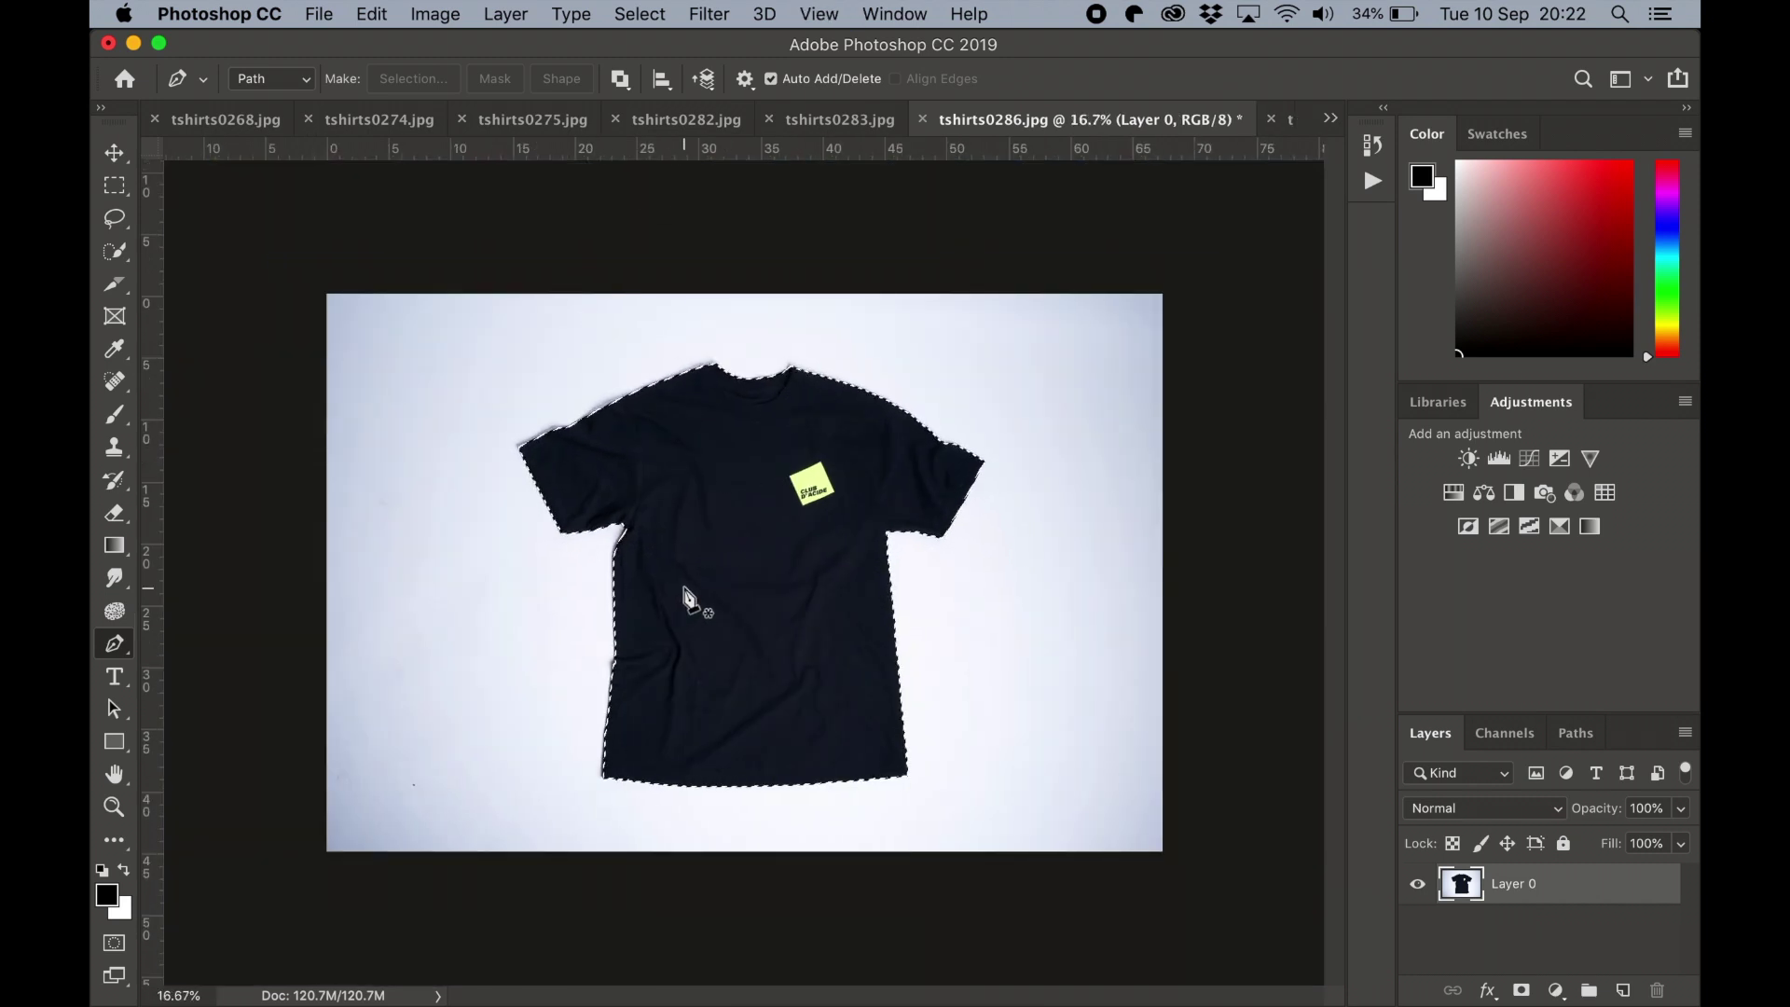
pyautogui.press('BackSpace')
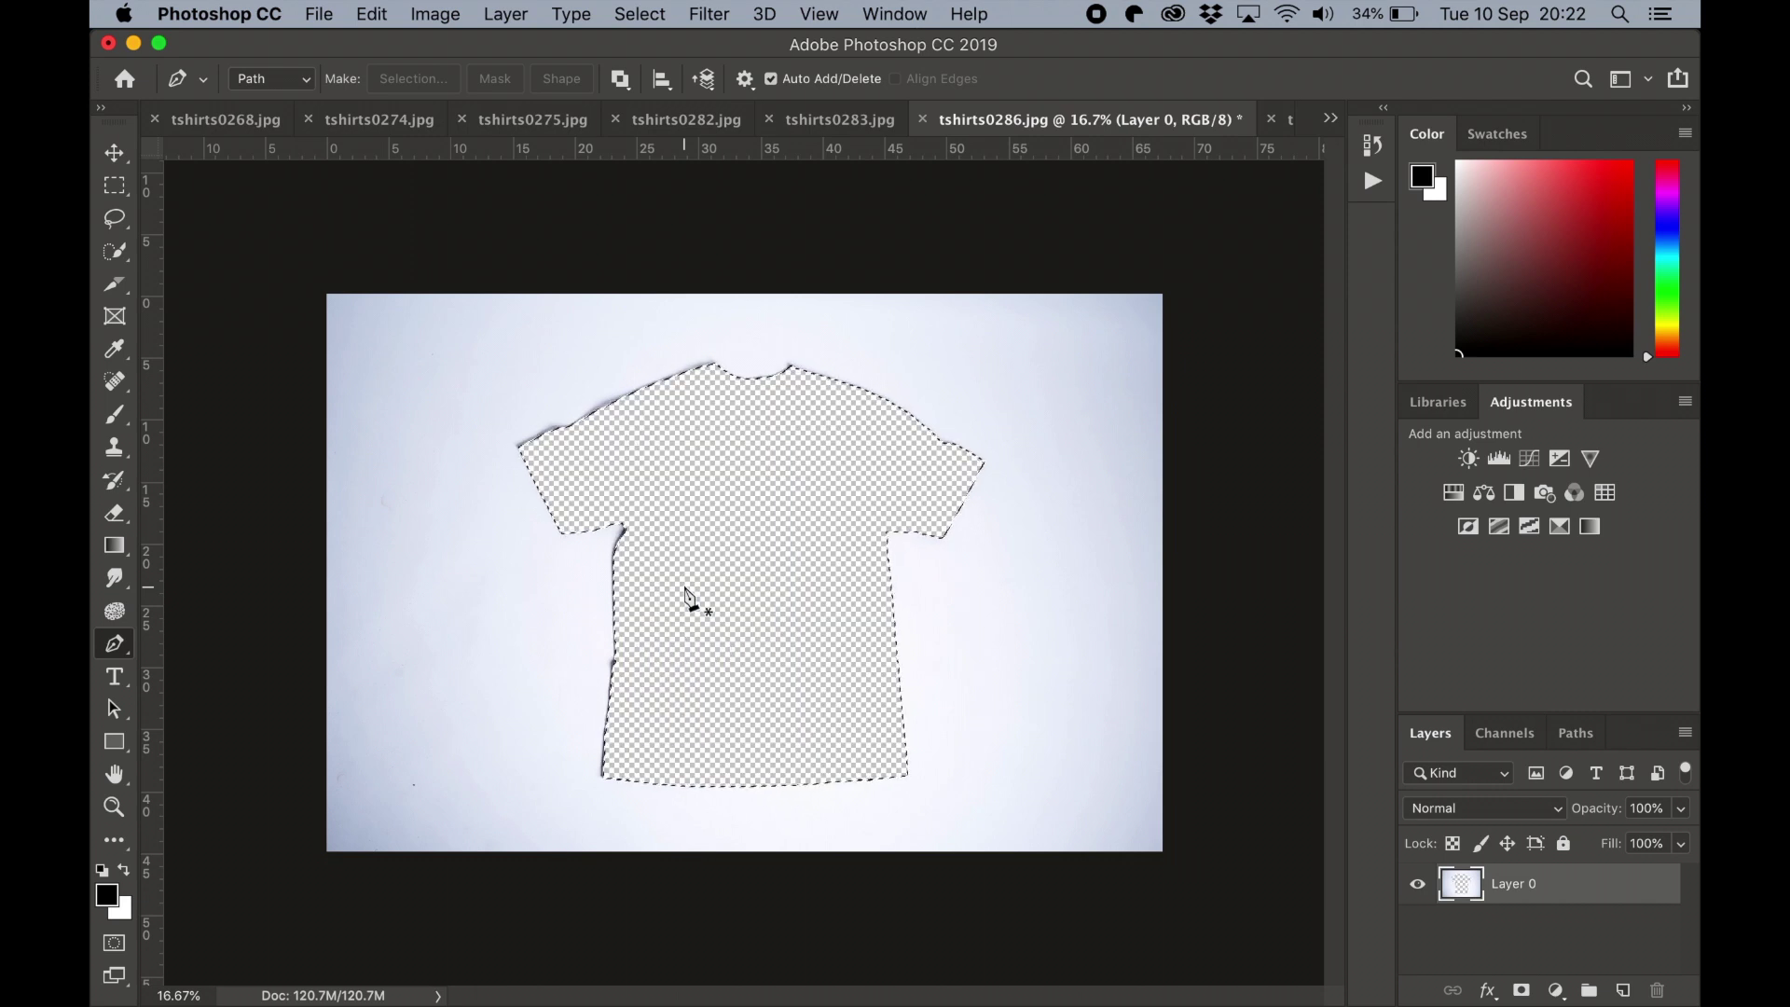
pyautogui.press('super+z')
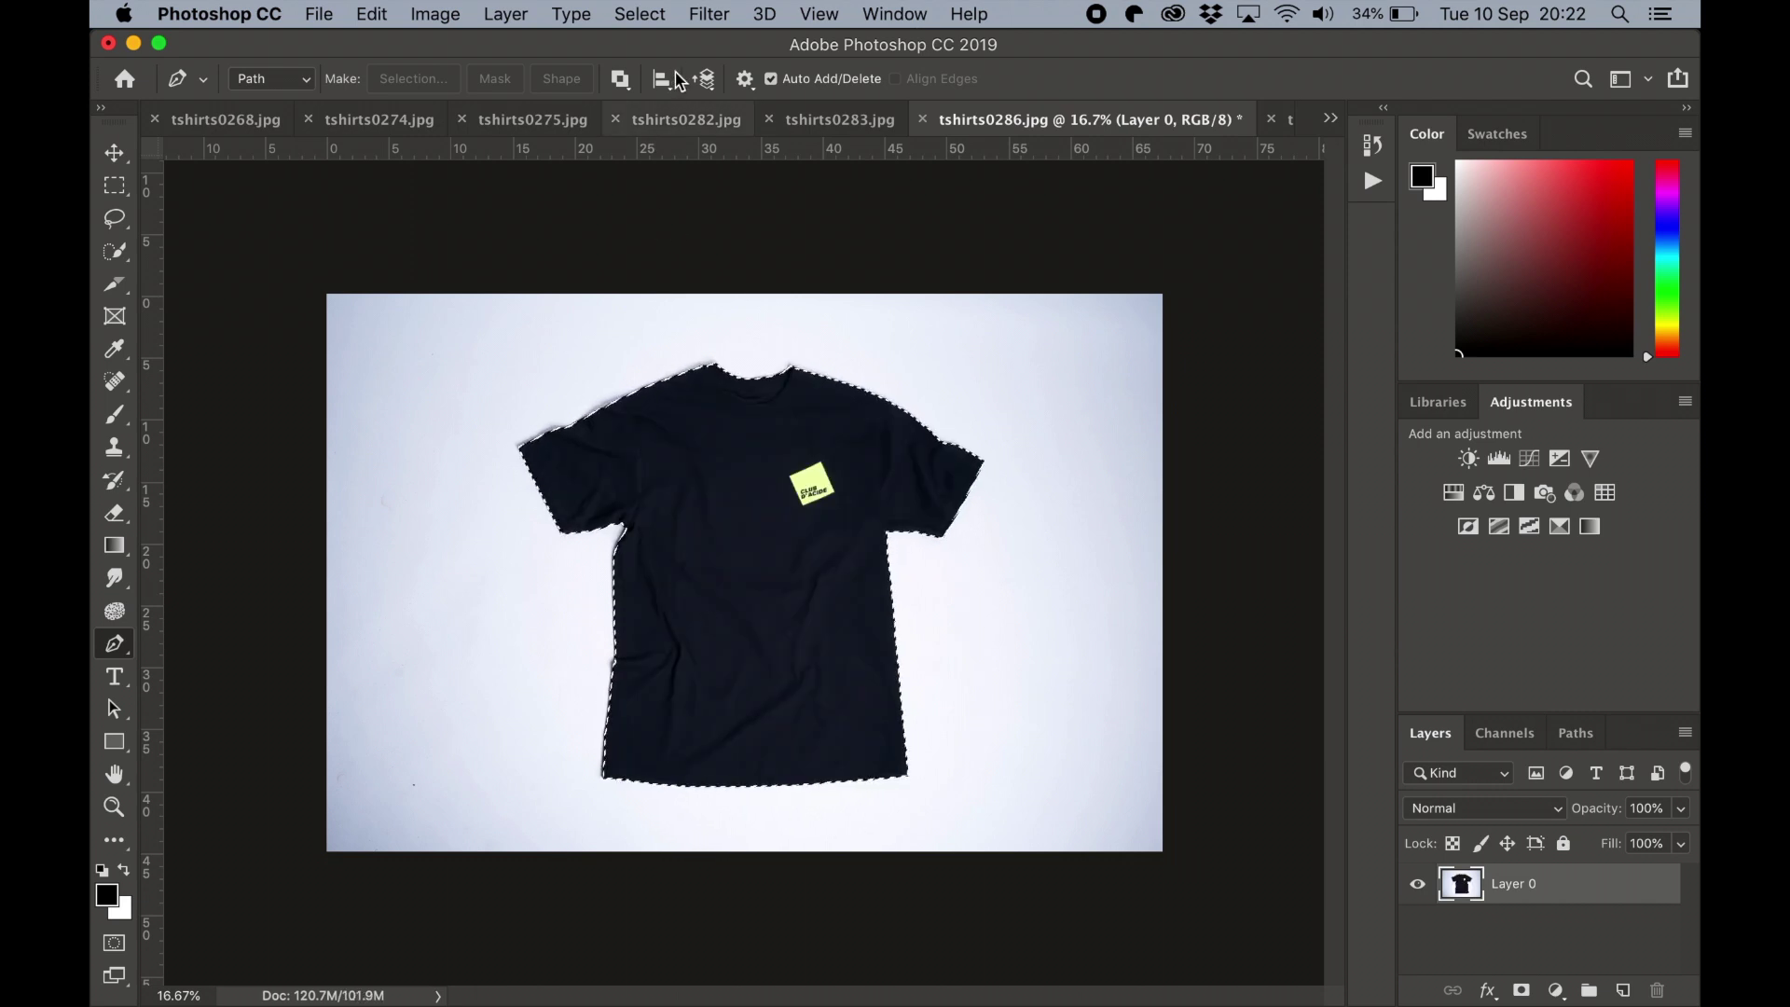
pyautogui.click(639, 14)
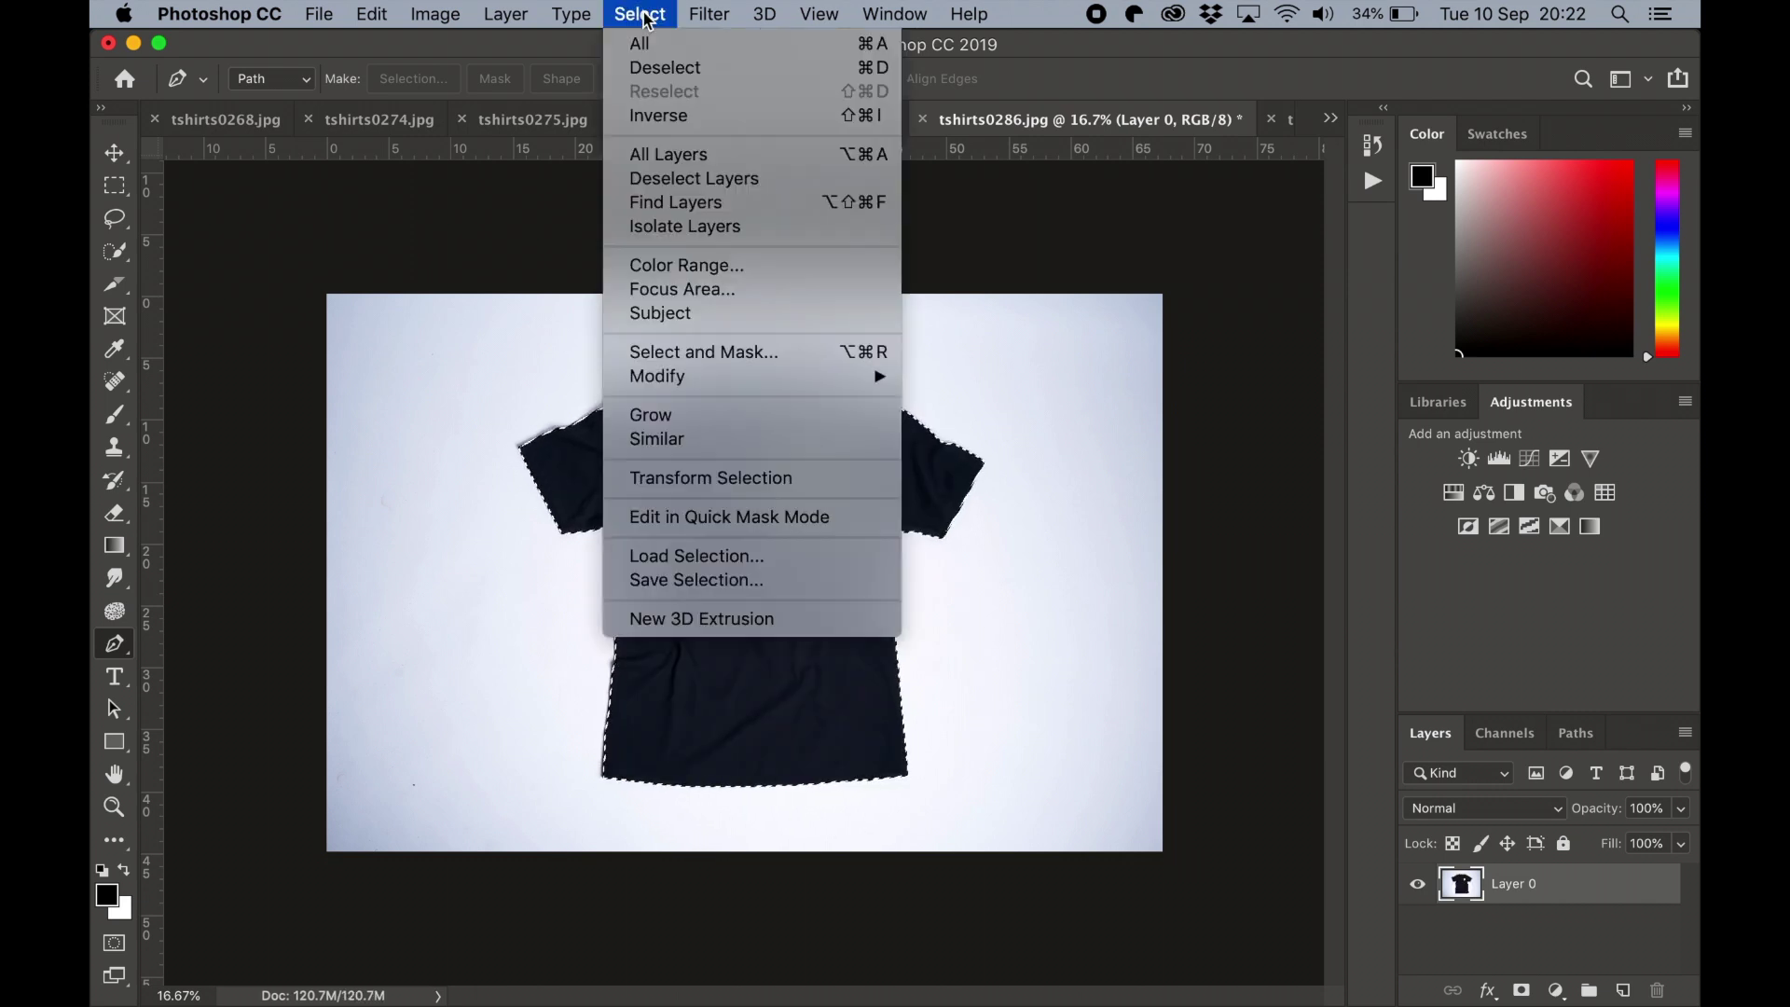
pyautogui.click(659, 112)
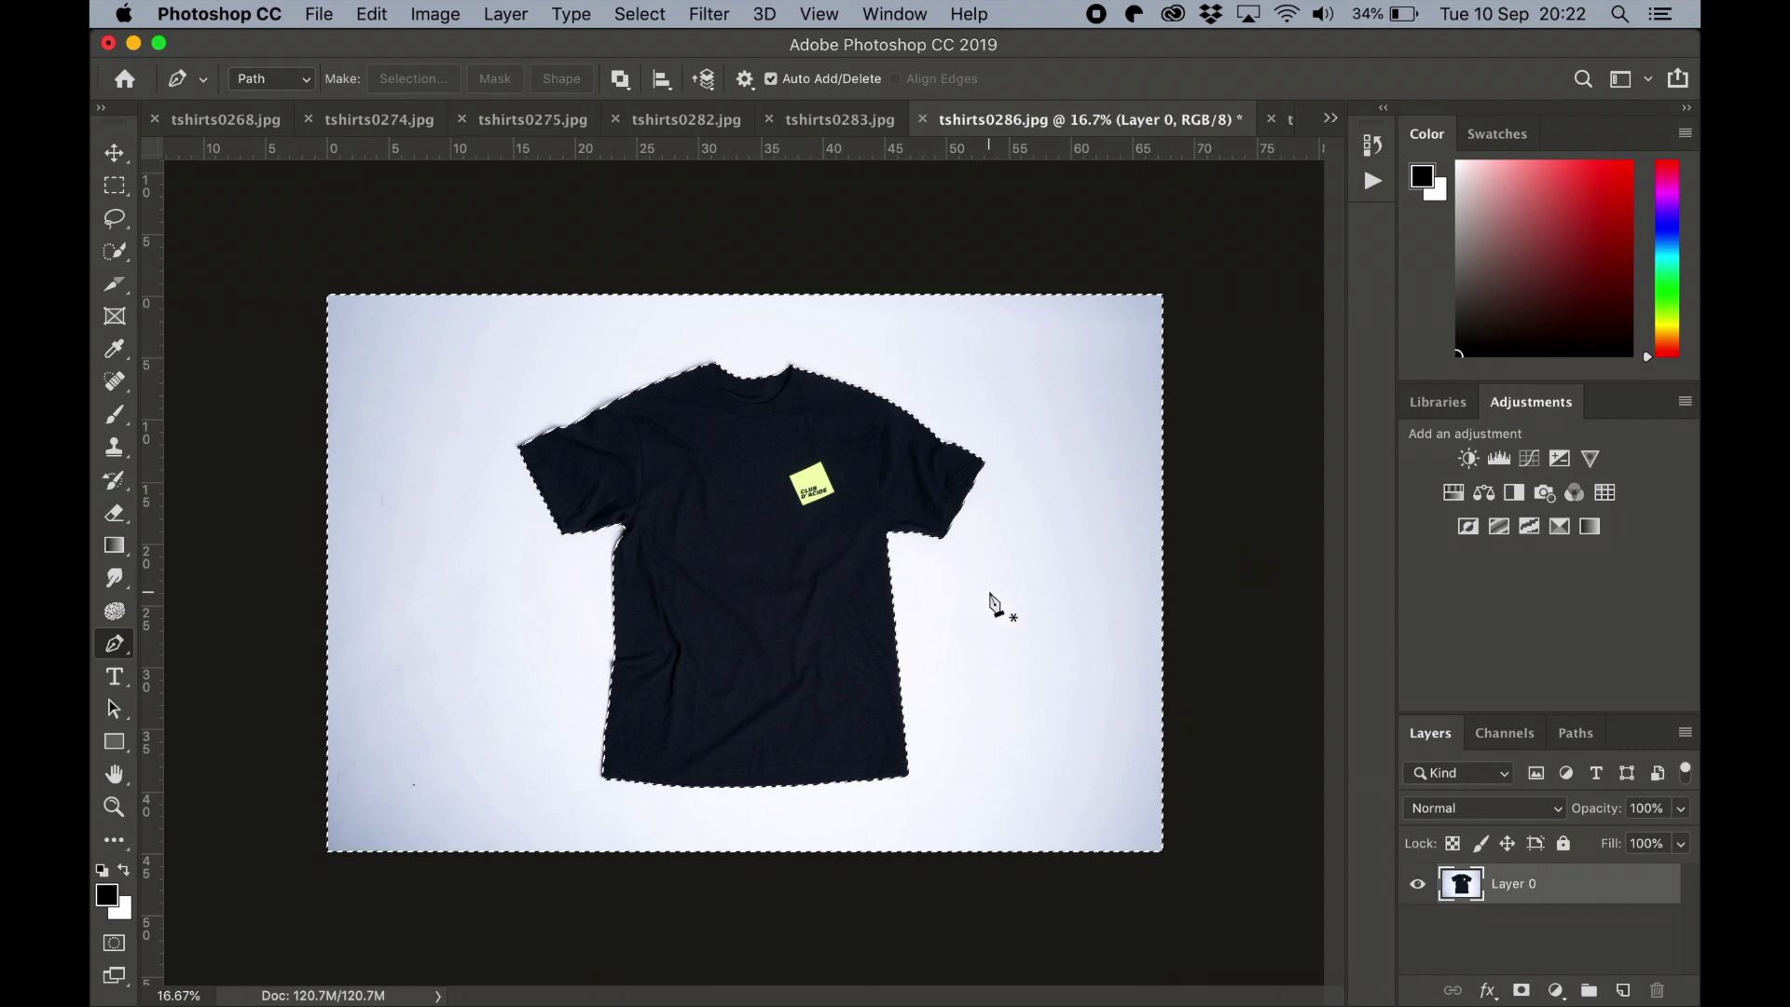
pyautogui.press('Delete')
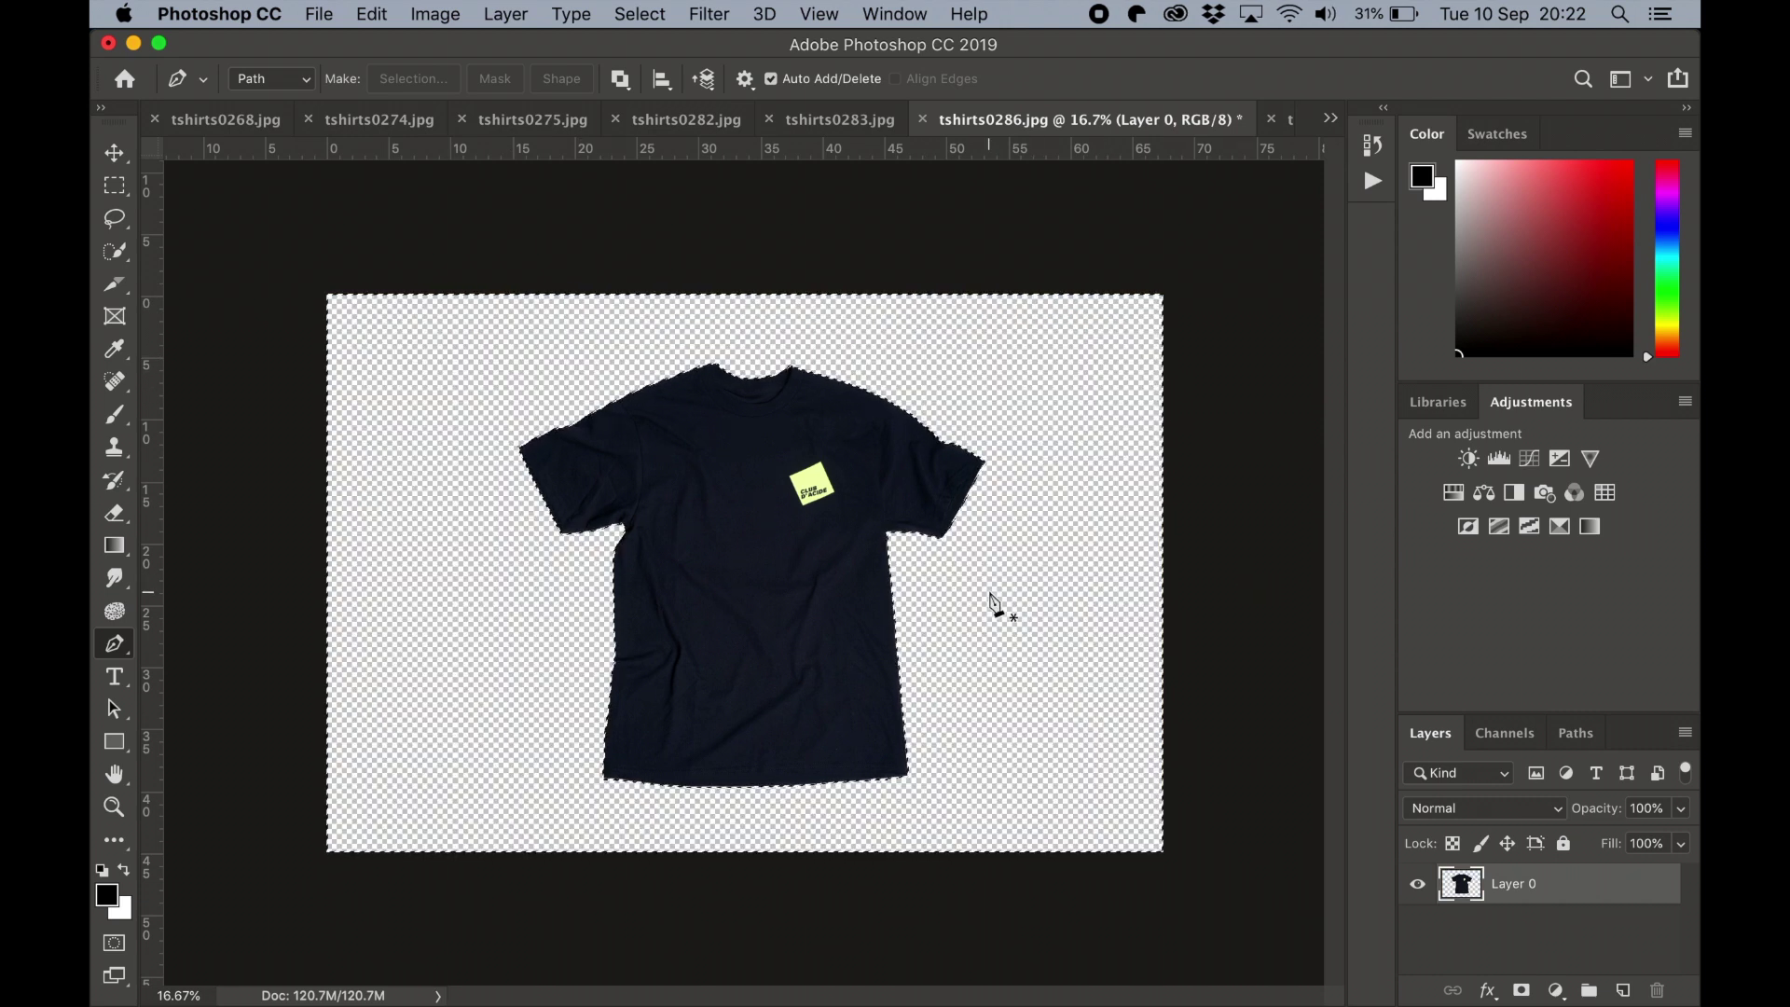
# Invert the selection back to the t-shirt and add a layer mask to Layer 0.
pyautogui.click(721, 17)
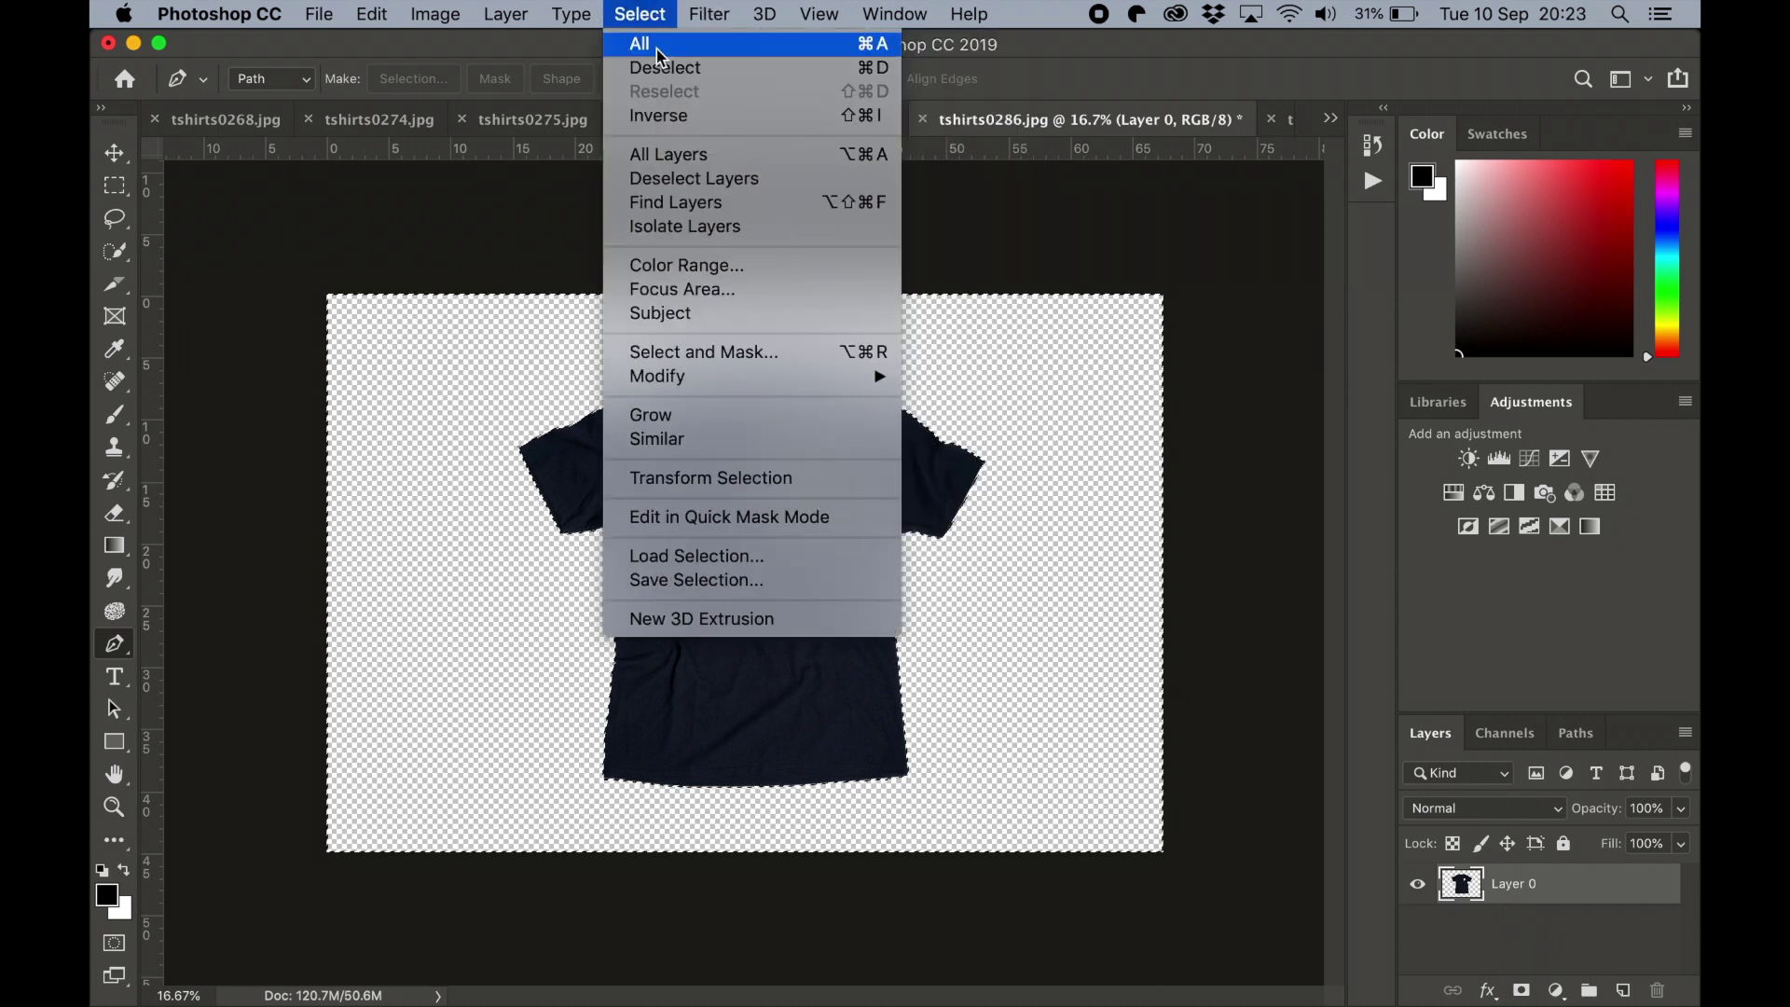
pyautogui.click(669, 116)
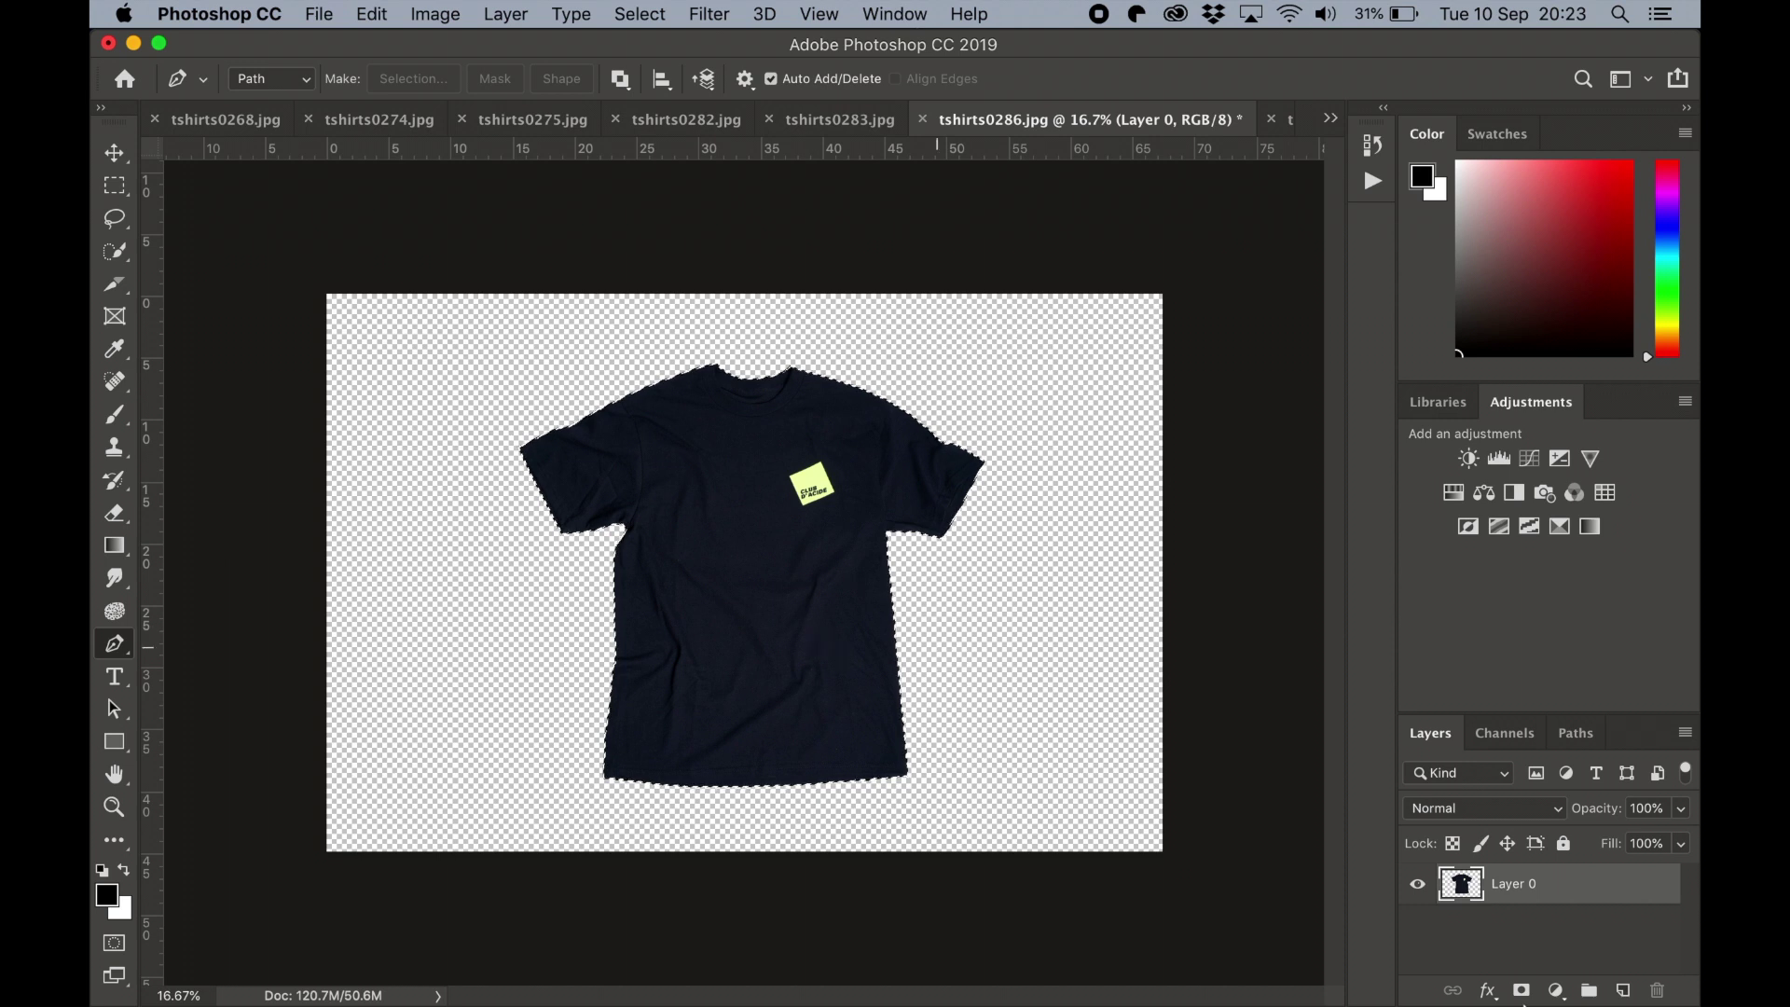
pyautogui.click(1521, 990)
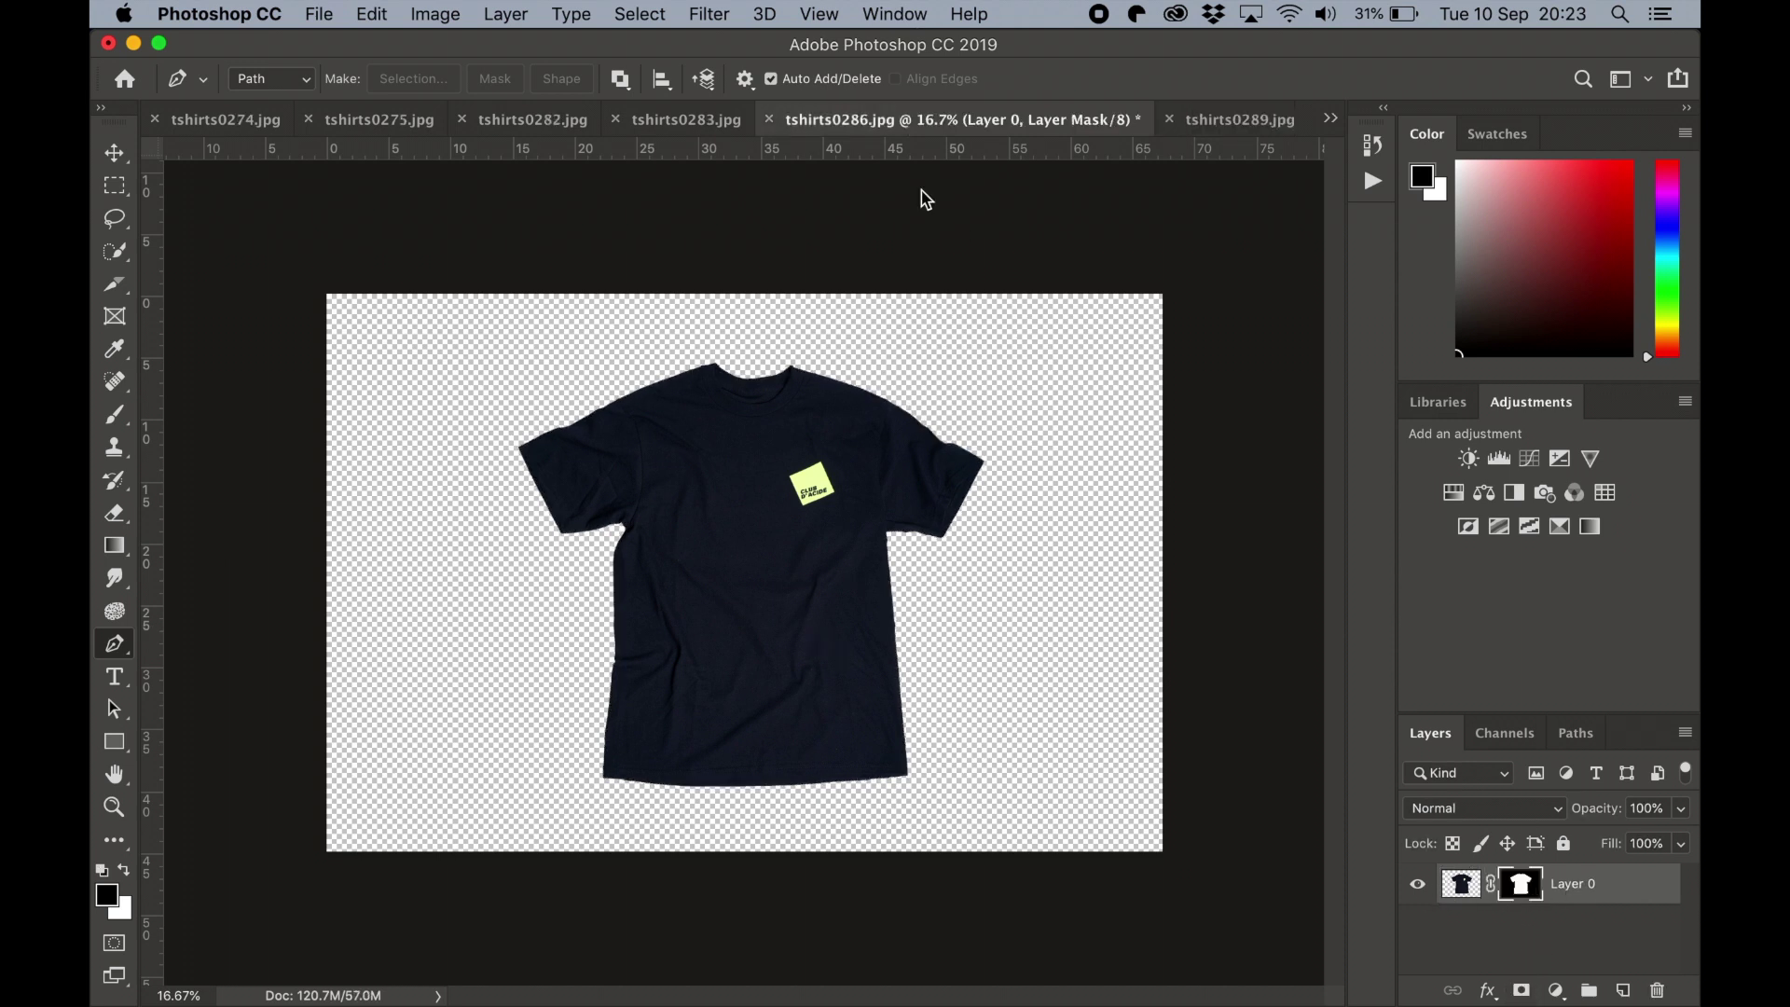
# In Select and Mask, set the mask edge to Smooth 11 with feathering and Contrast 14%.
pyautogui.press('super+alt+r')
pyautogui.scroll(5, 1562, 363)
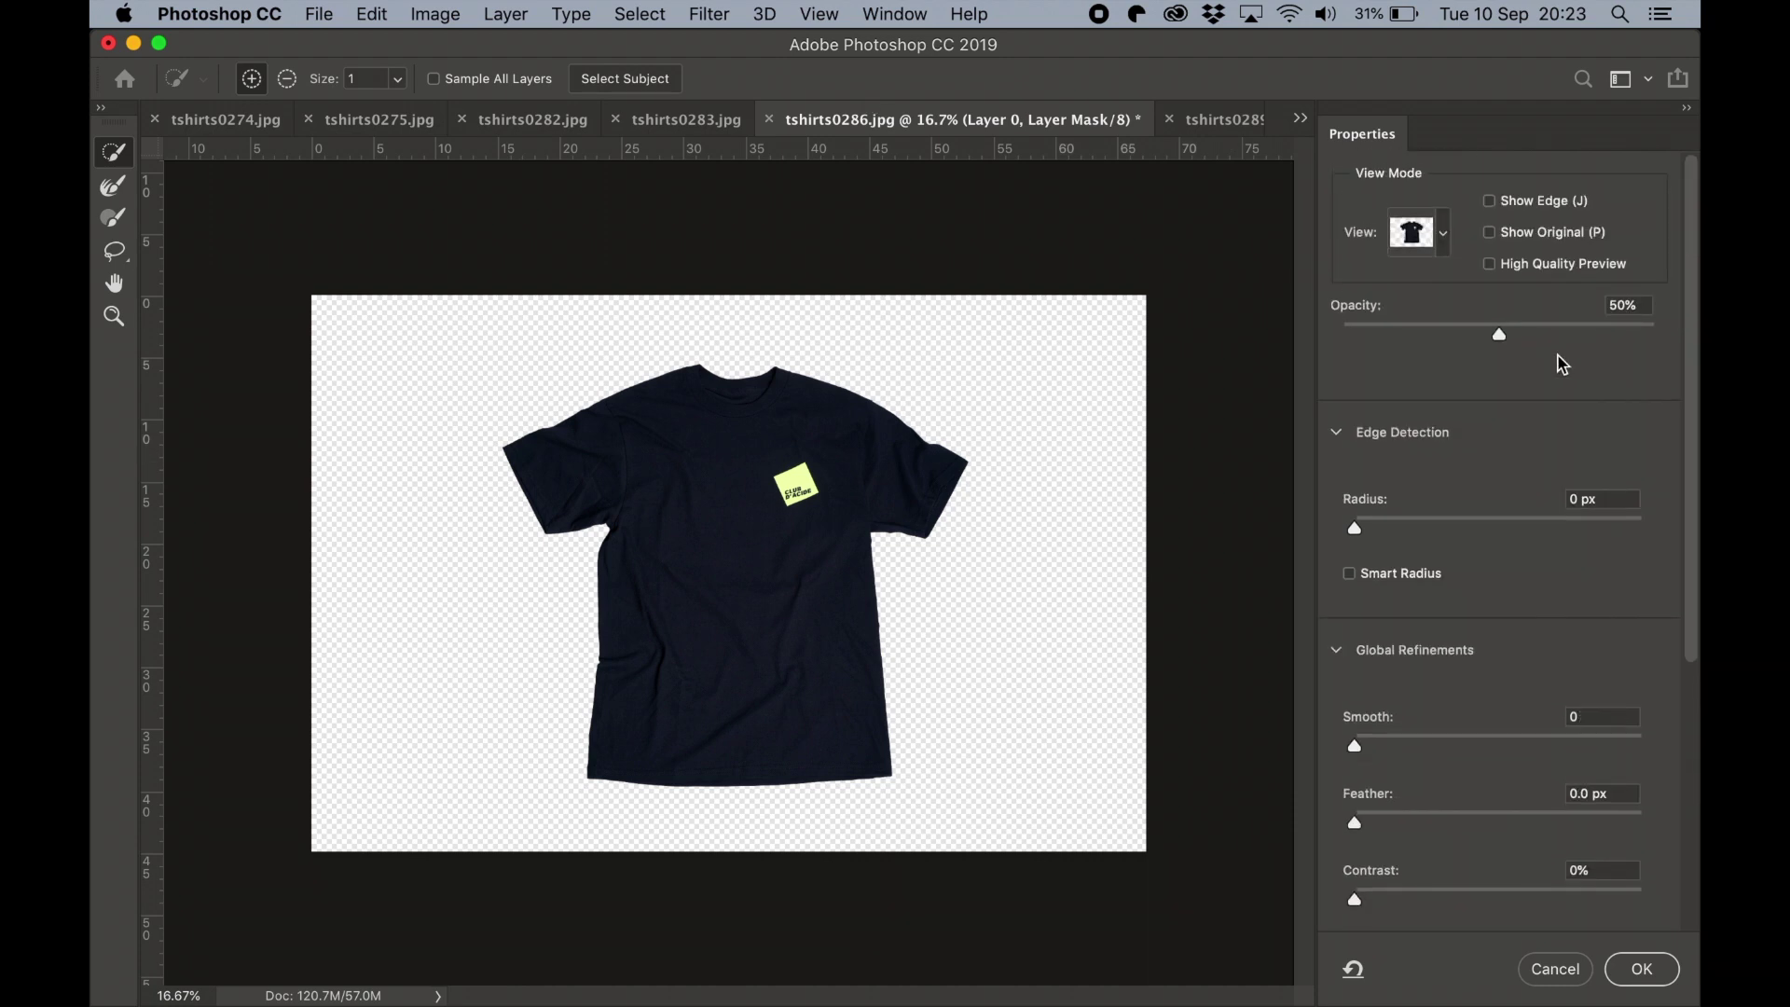
pyautogui.scroll(-4, 1498, 620)
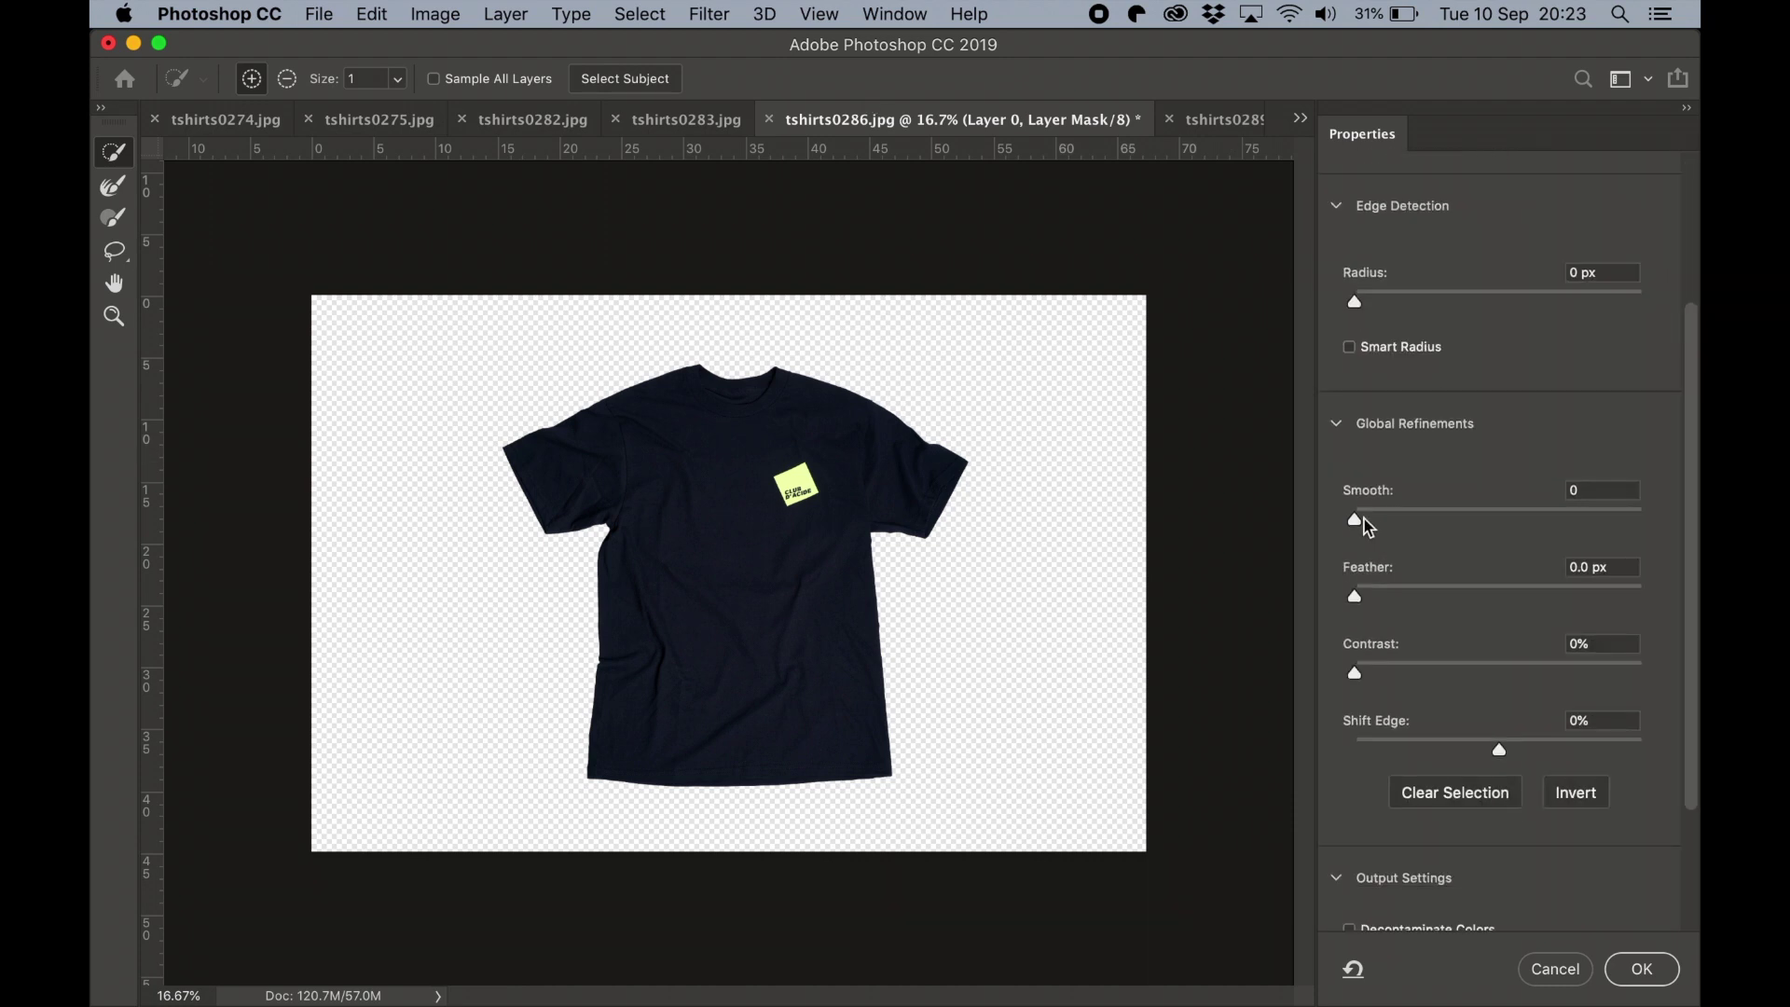
pyautogui.moveTo(1356, 519); pyautogui.dragTo(1392, 526)
pyautogui.moveTo(1357, 606); pyautogui.dragTo(1436, 602)
pyautogui.moveTo(1358, 671); pyautogui.dragTo(1400, 679)
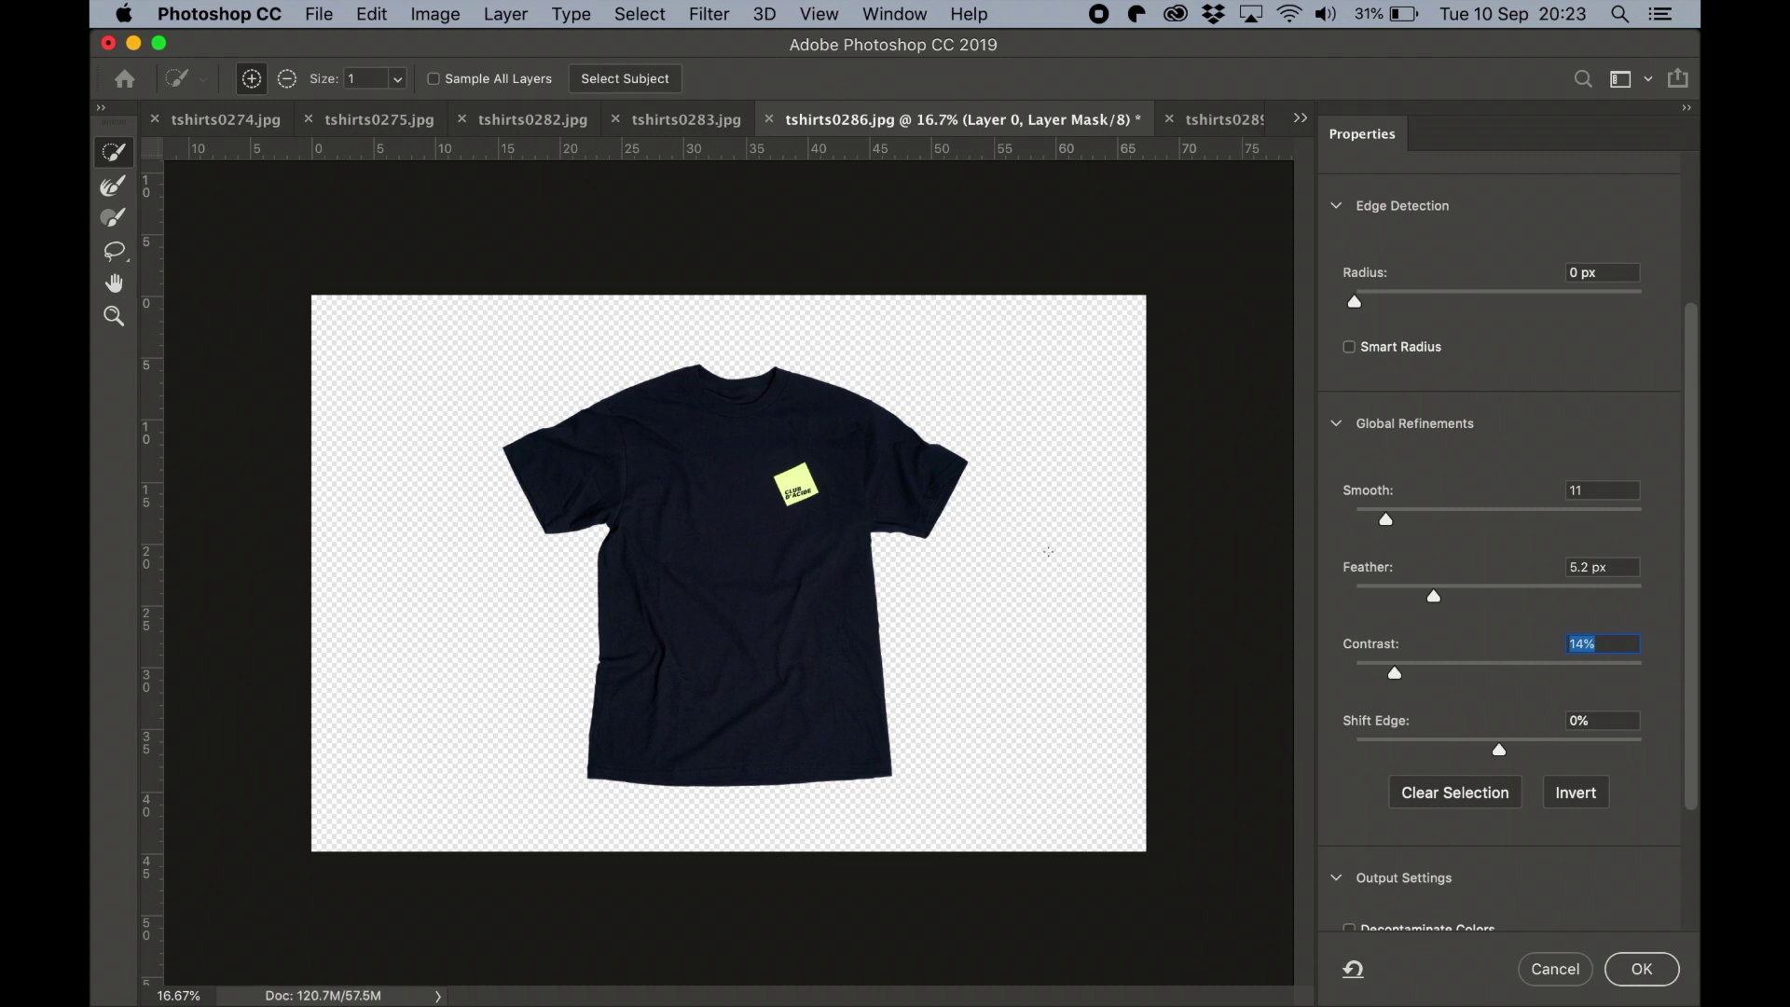
# Inspect the shirt edge up close, lower Feather to 2.0 px, and apply the refined mask.
pyautogui.press('super+equal')
pyautogui.press('super+equal')
pyautogui.press('super+equal')
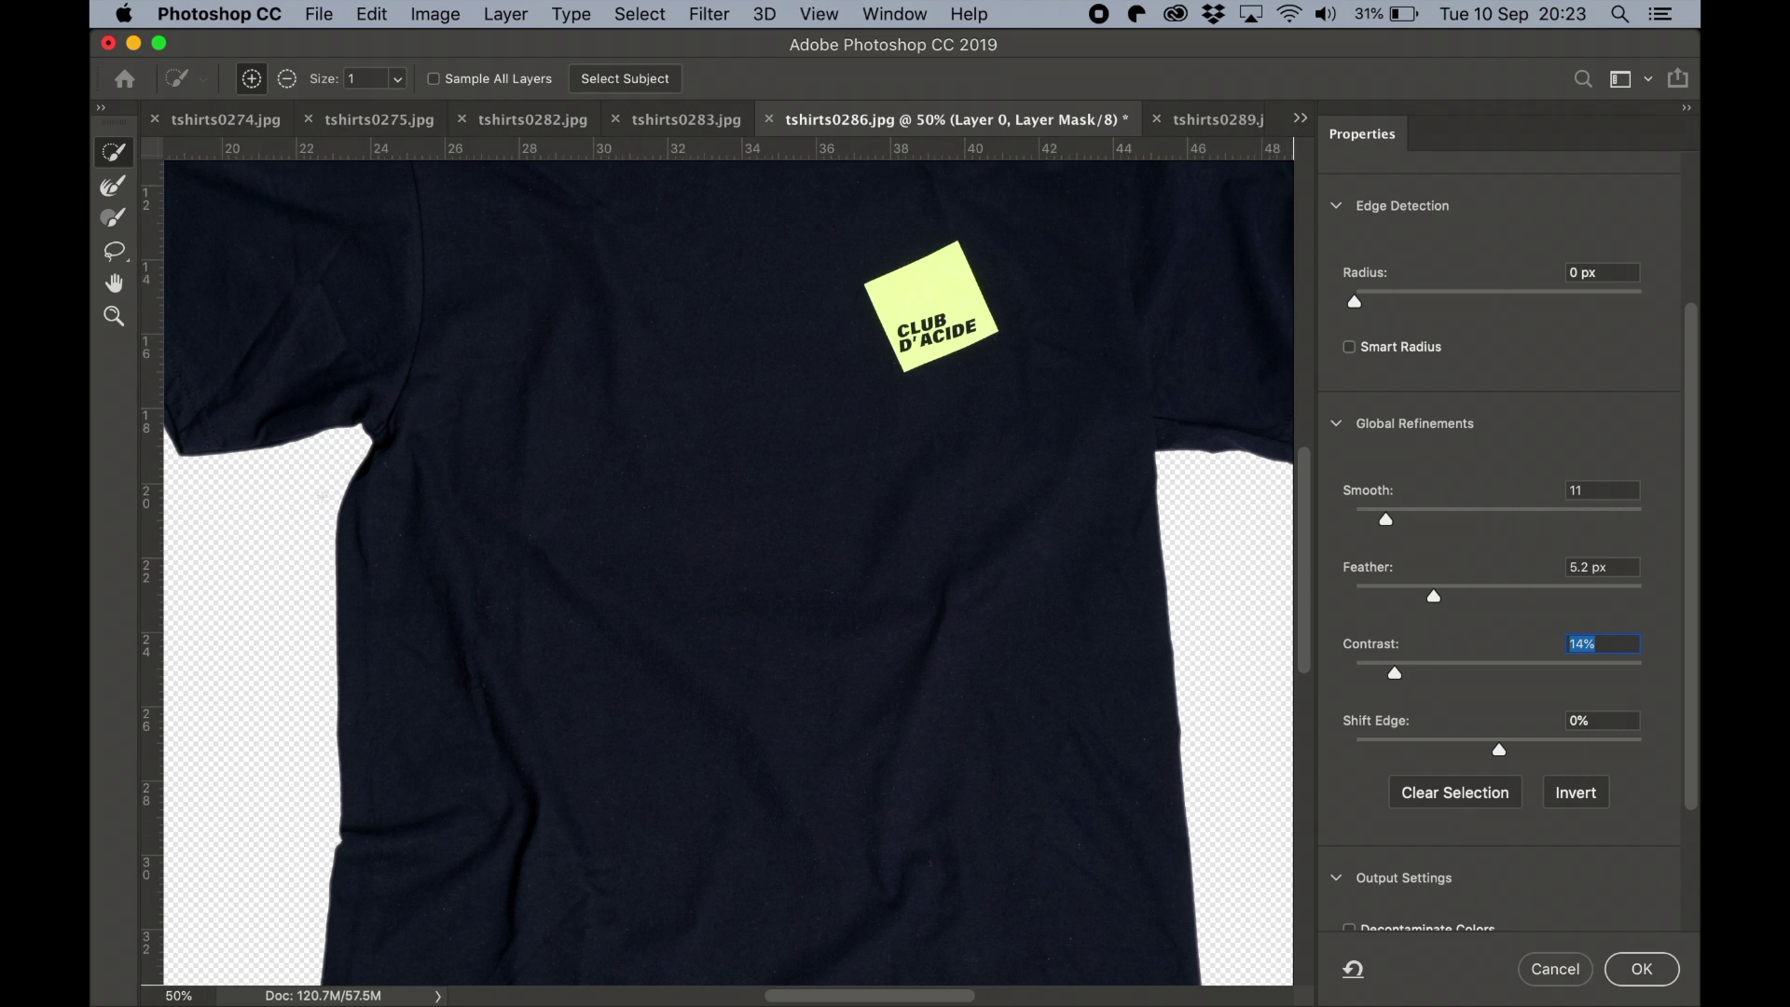
pyautogui.press('super+equal')
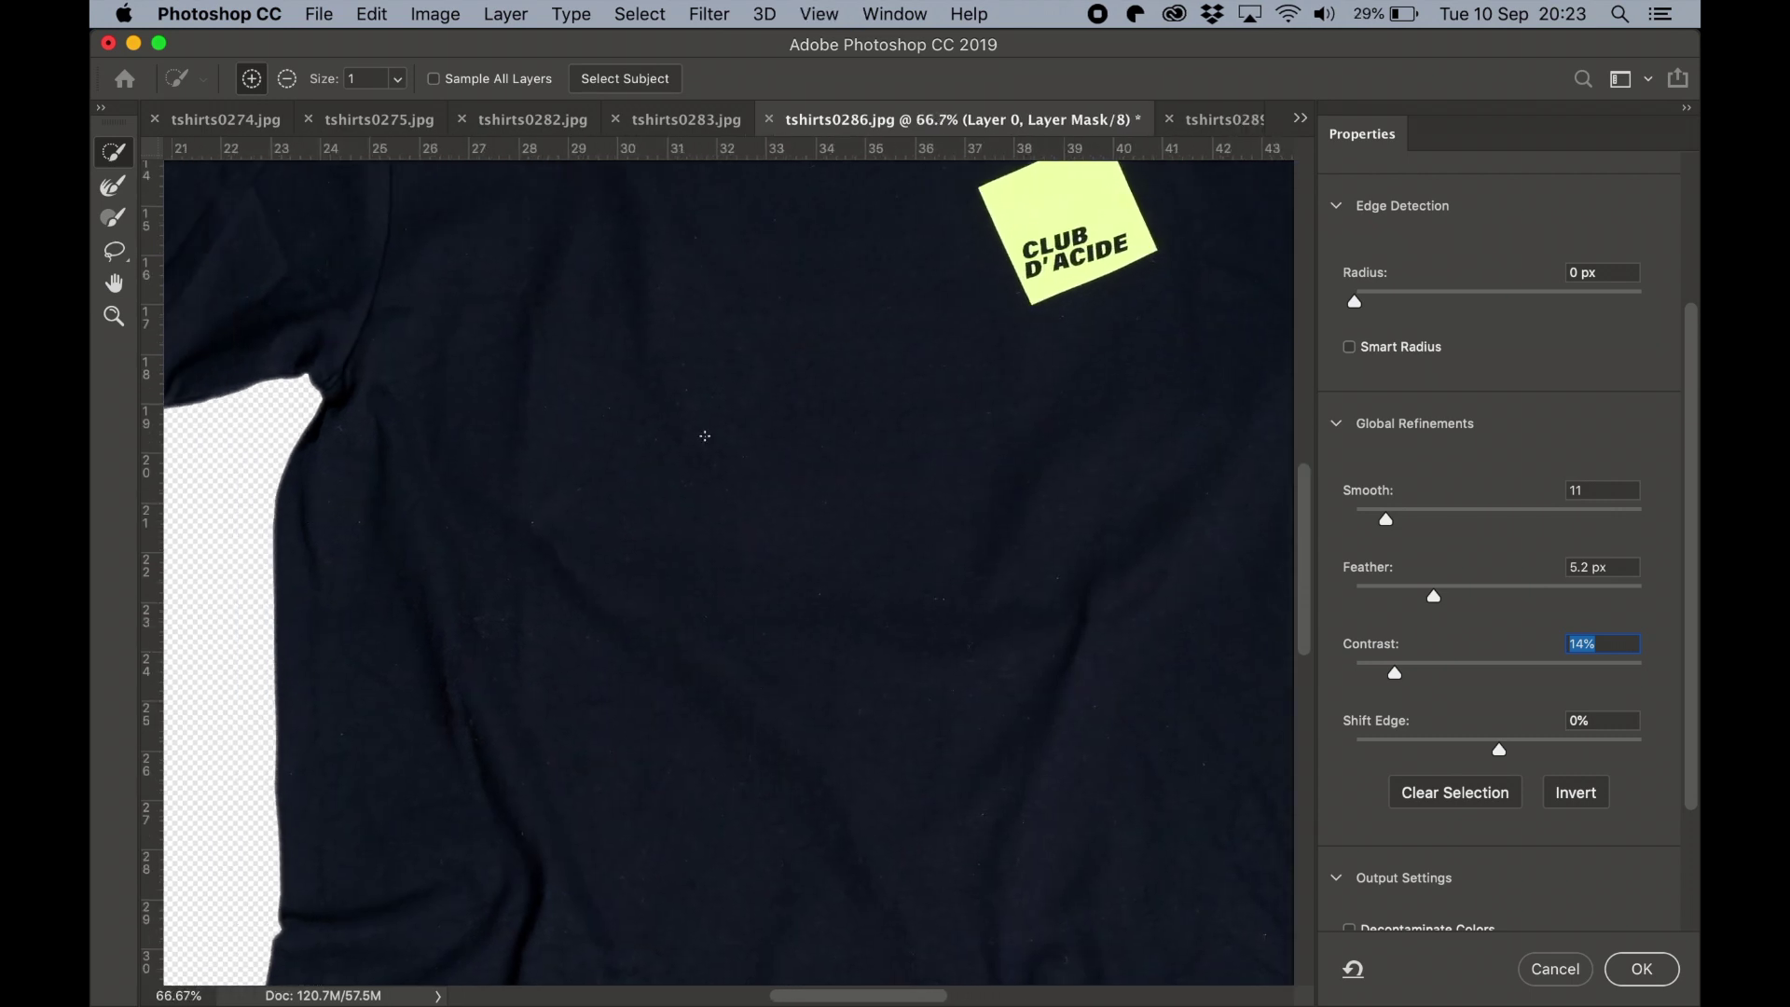
pyautogui.moveTo(1430, 599); pyautogui.dragTo(1391, 611)
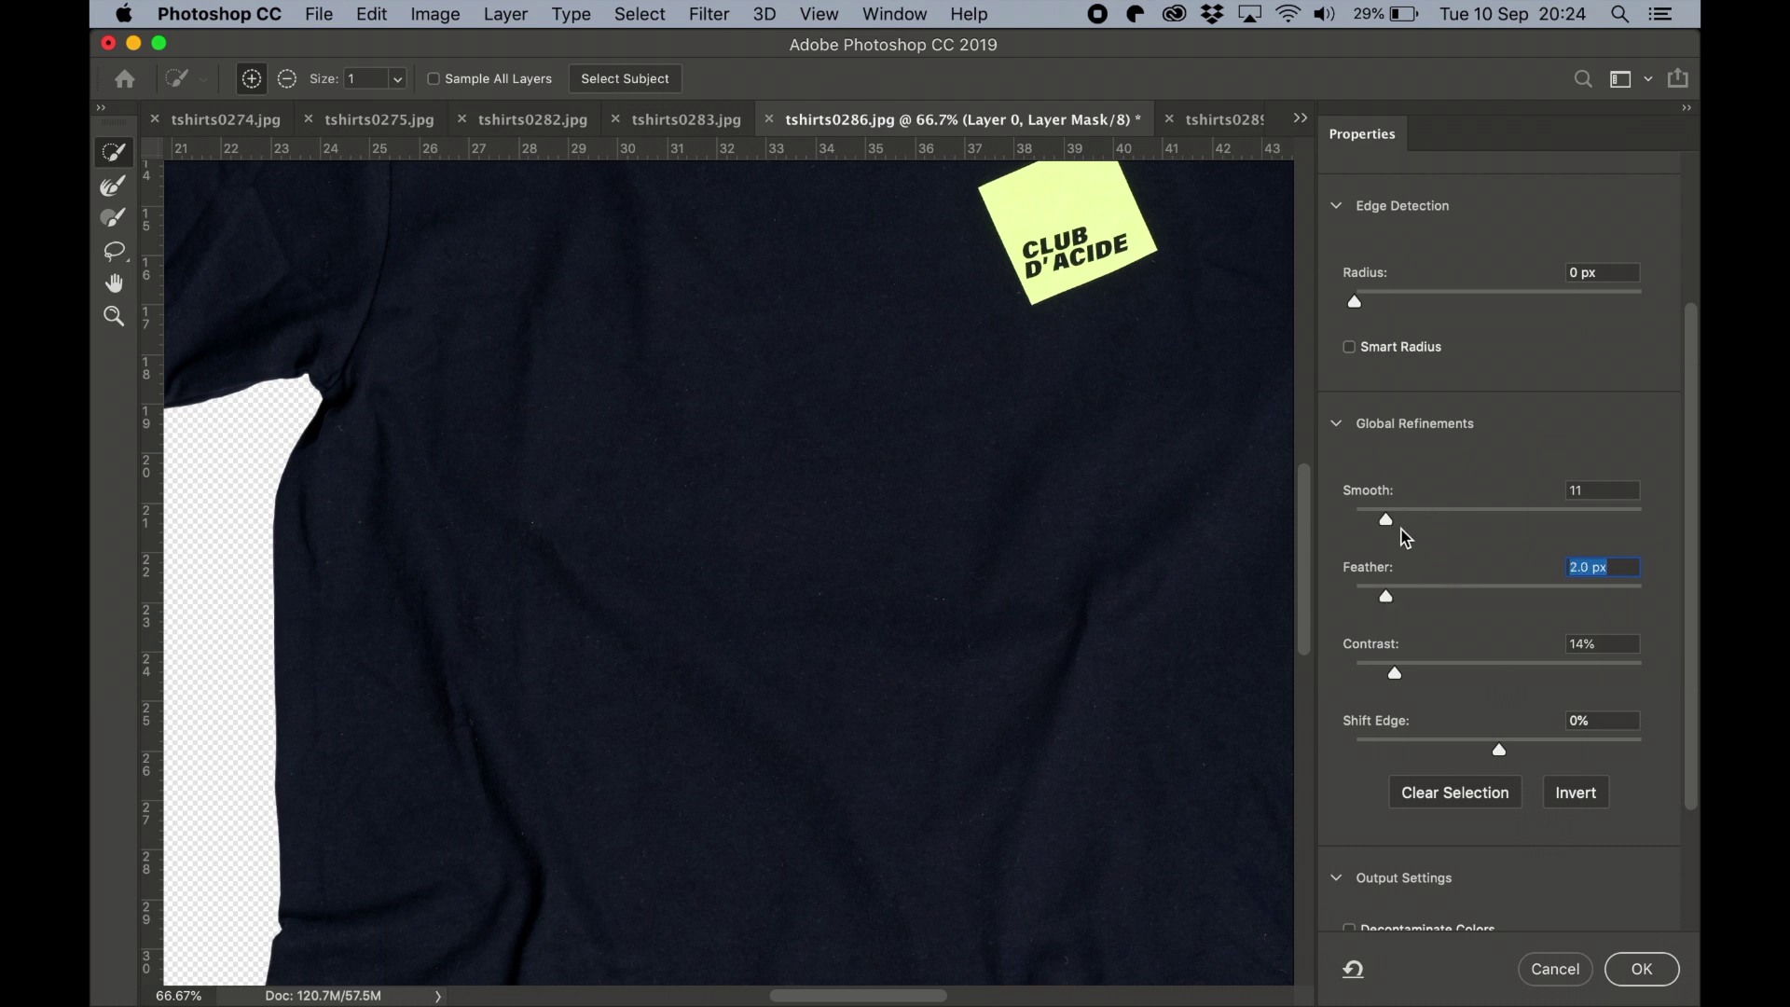
pyautogui.click(1389, 522)
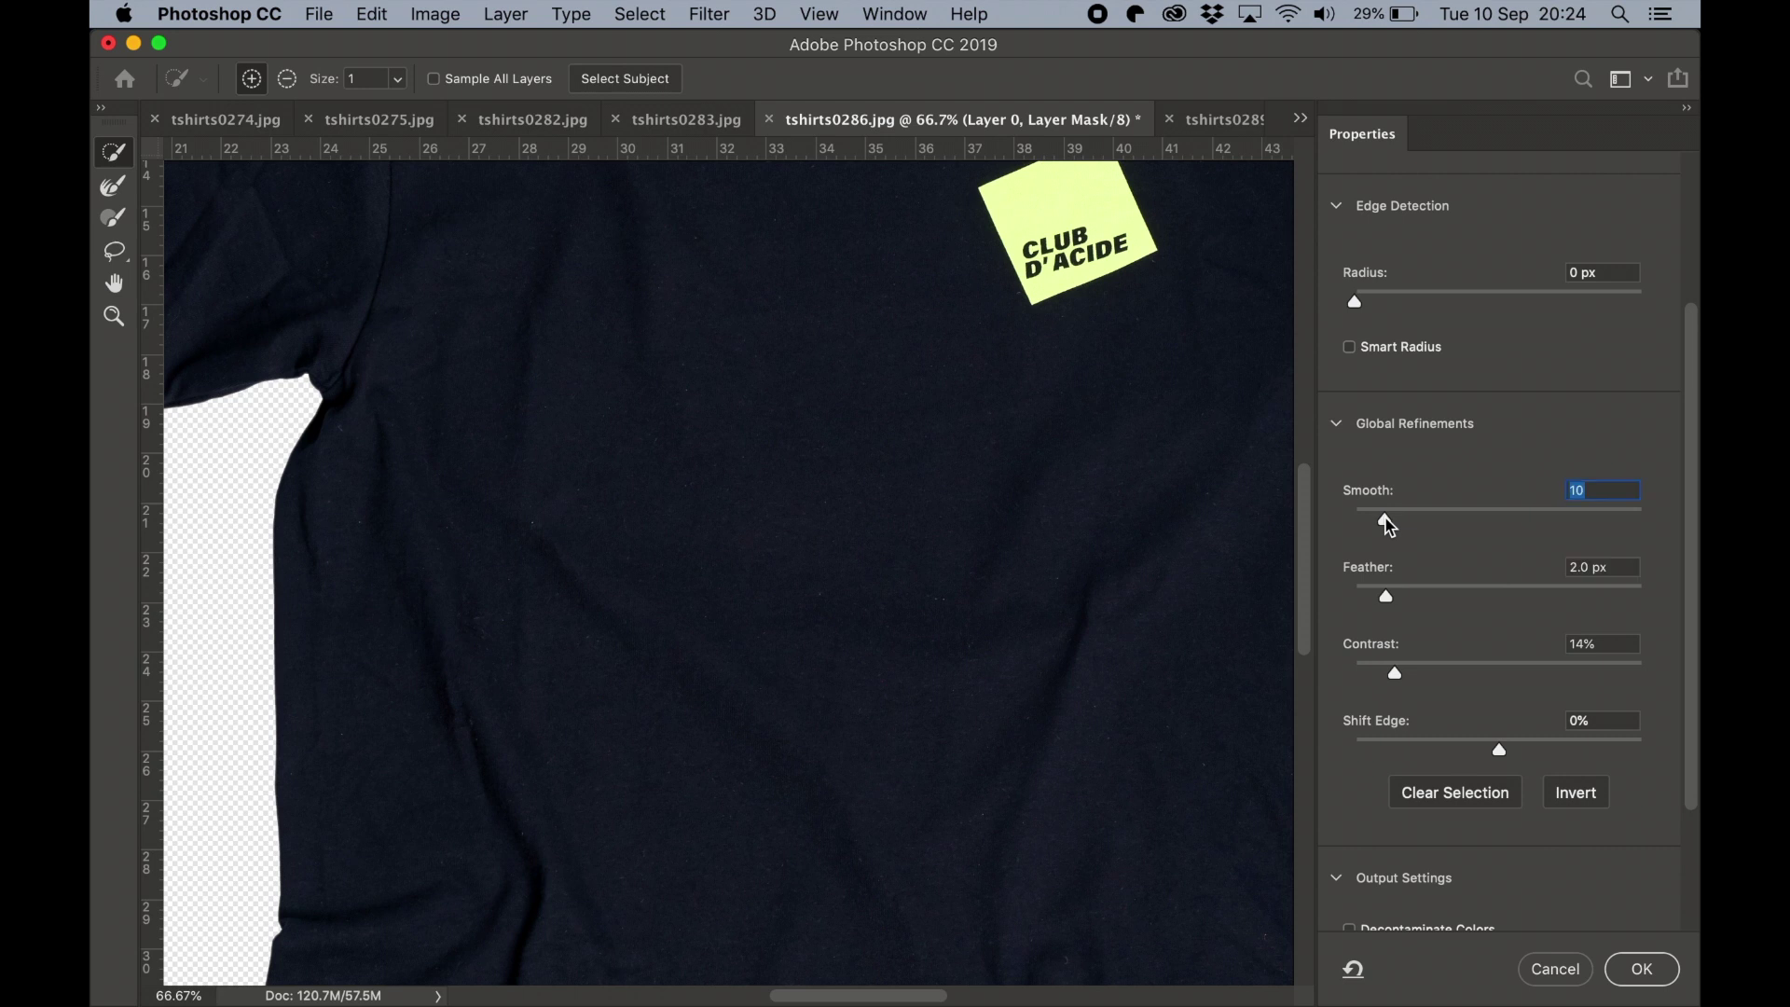
pyautogui.click(1634, 978)
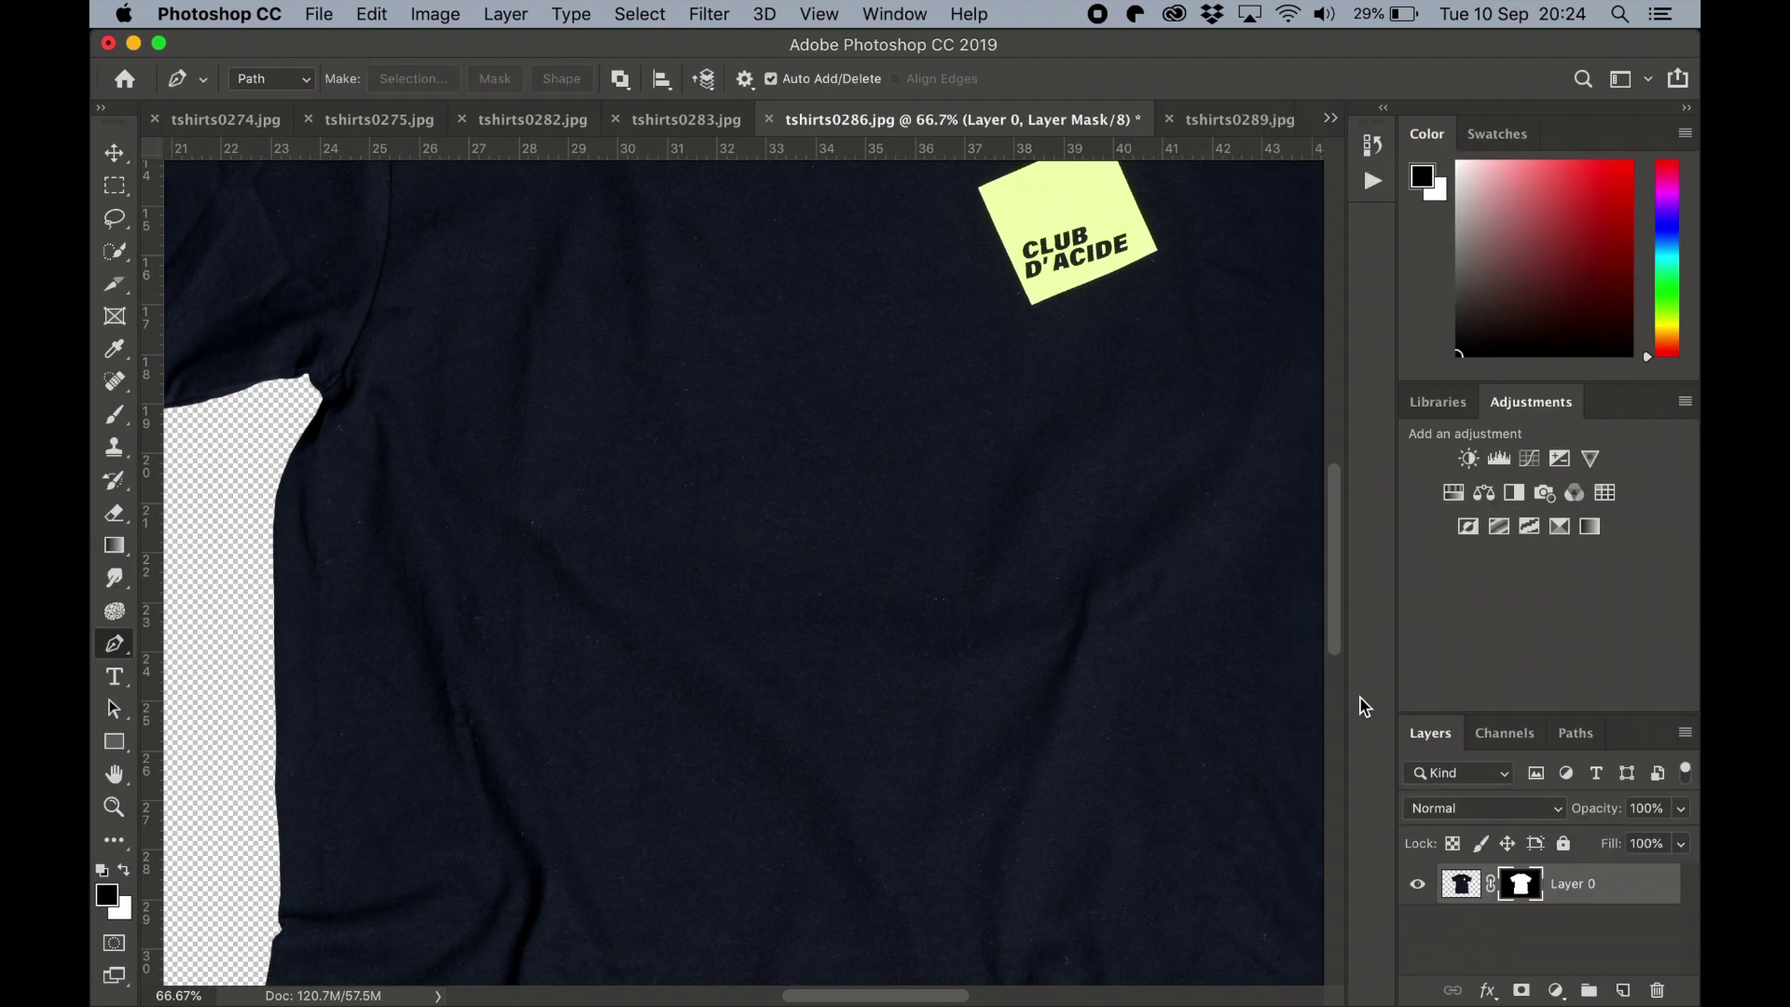
pyautogui.press('super+minus')
pyautogui.press('super+minus')
pyautogui.press('super+minus')
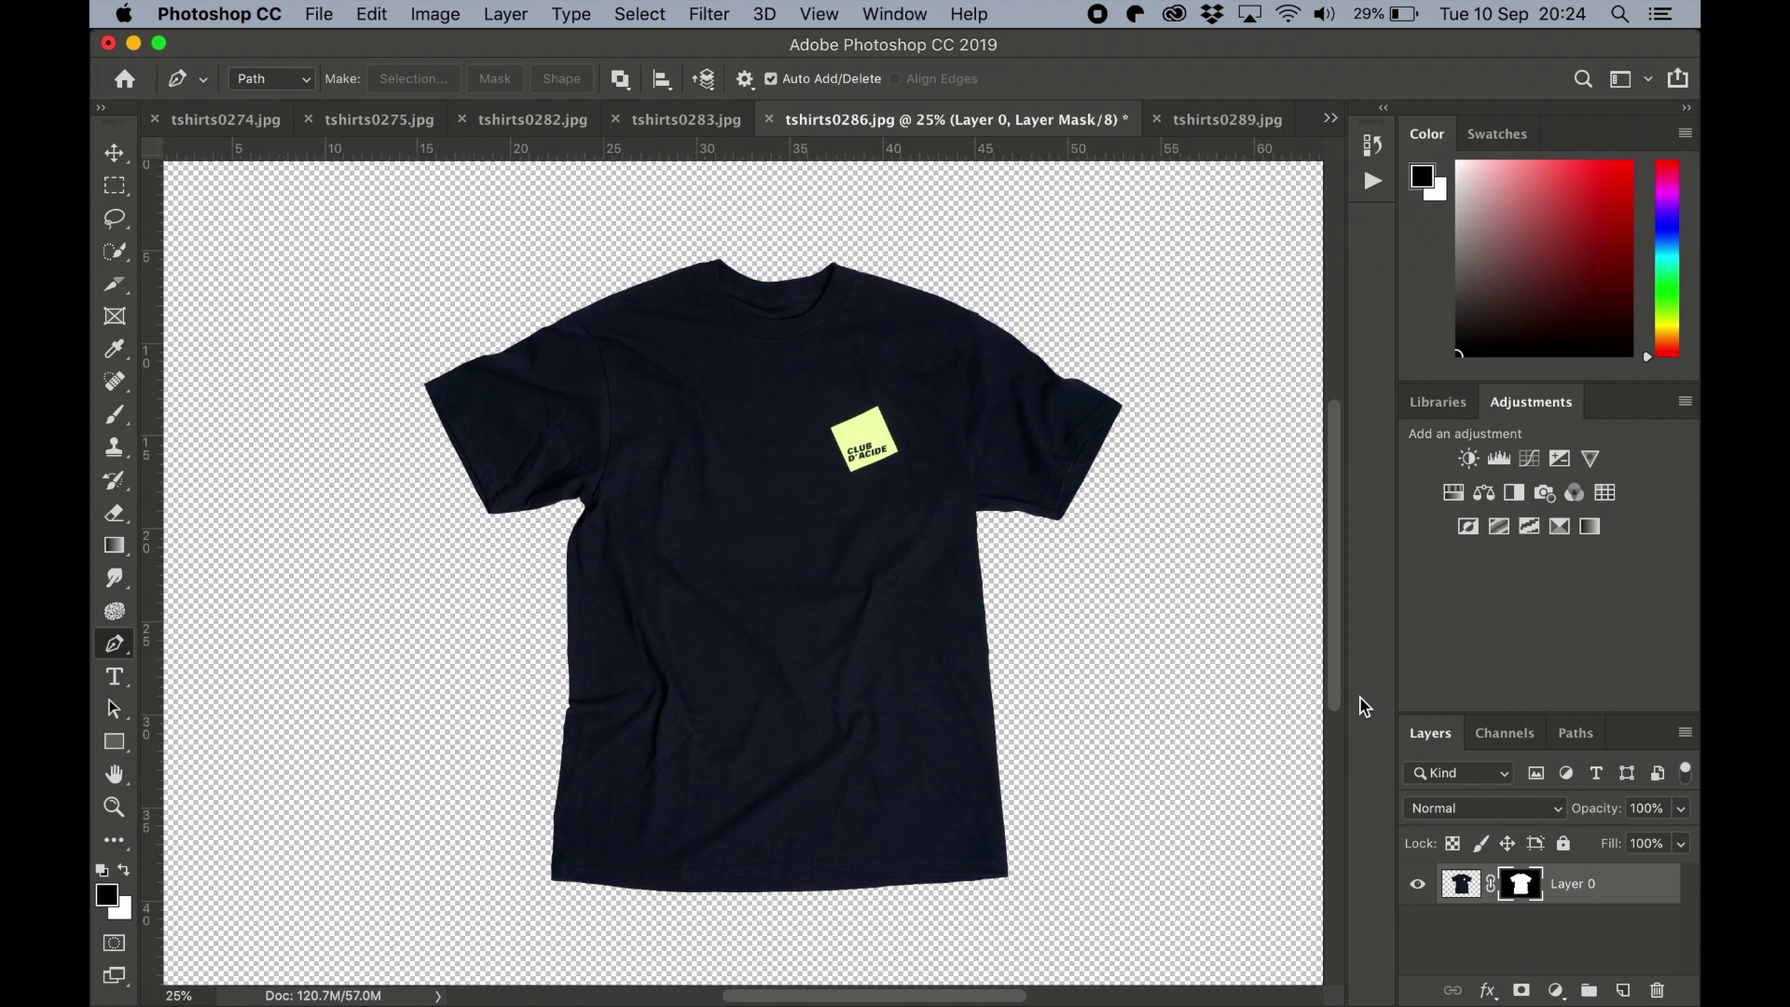
pyautogui.press('super+minus')
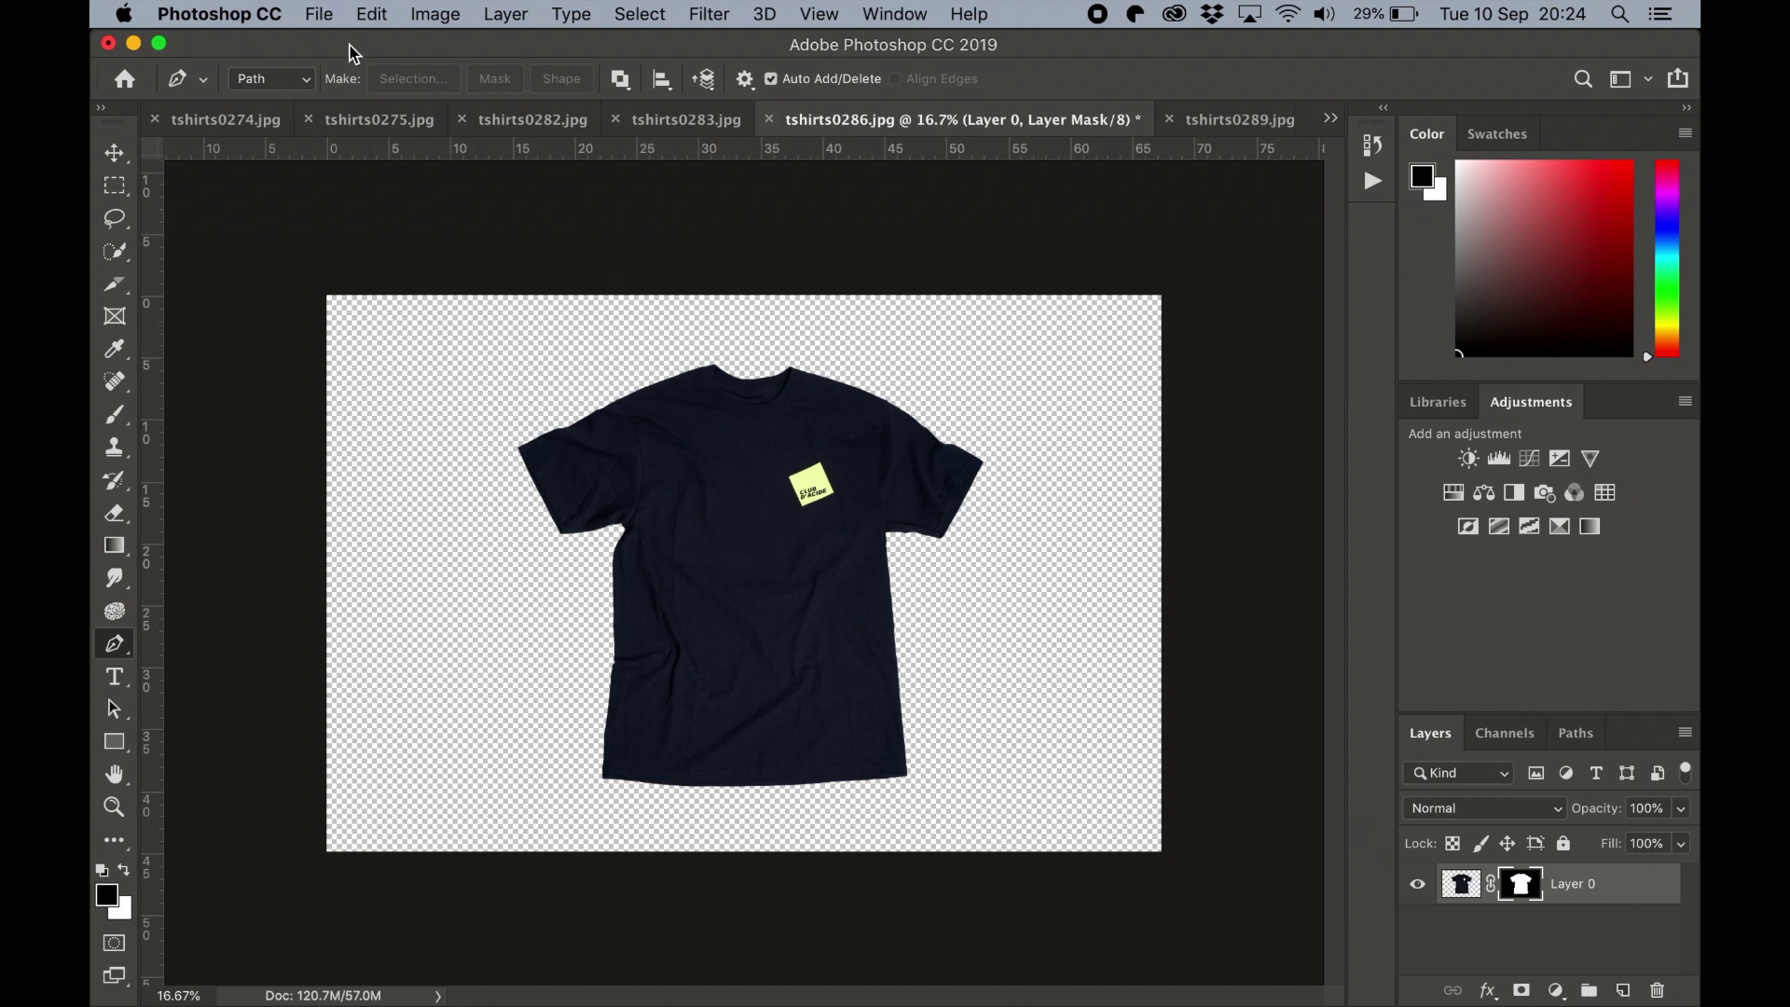
pyautogui.click(319, 14)
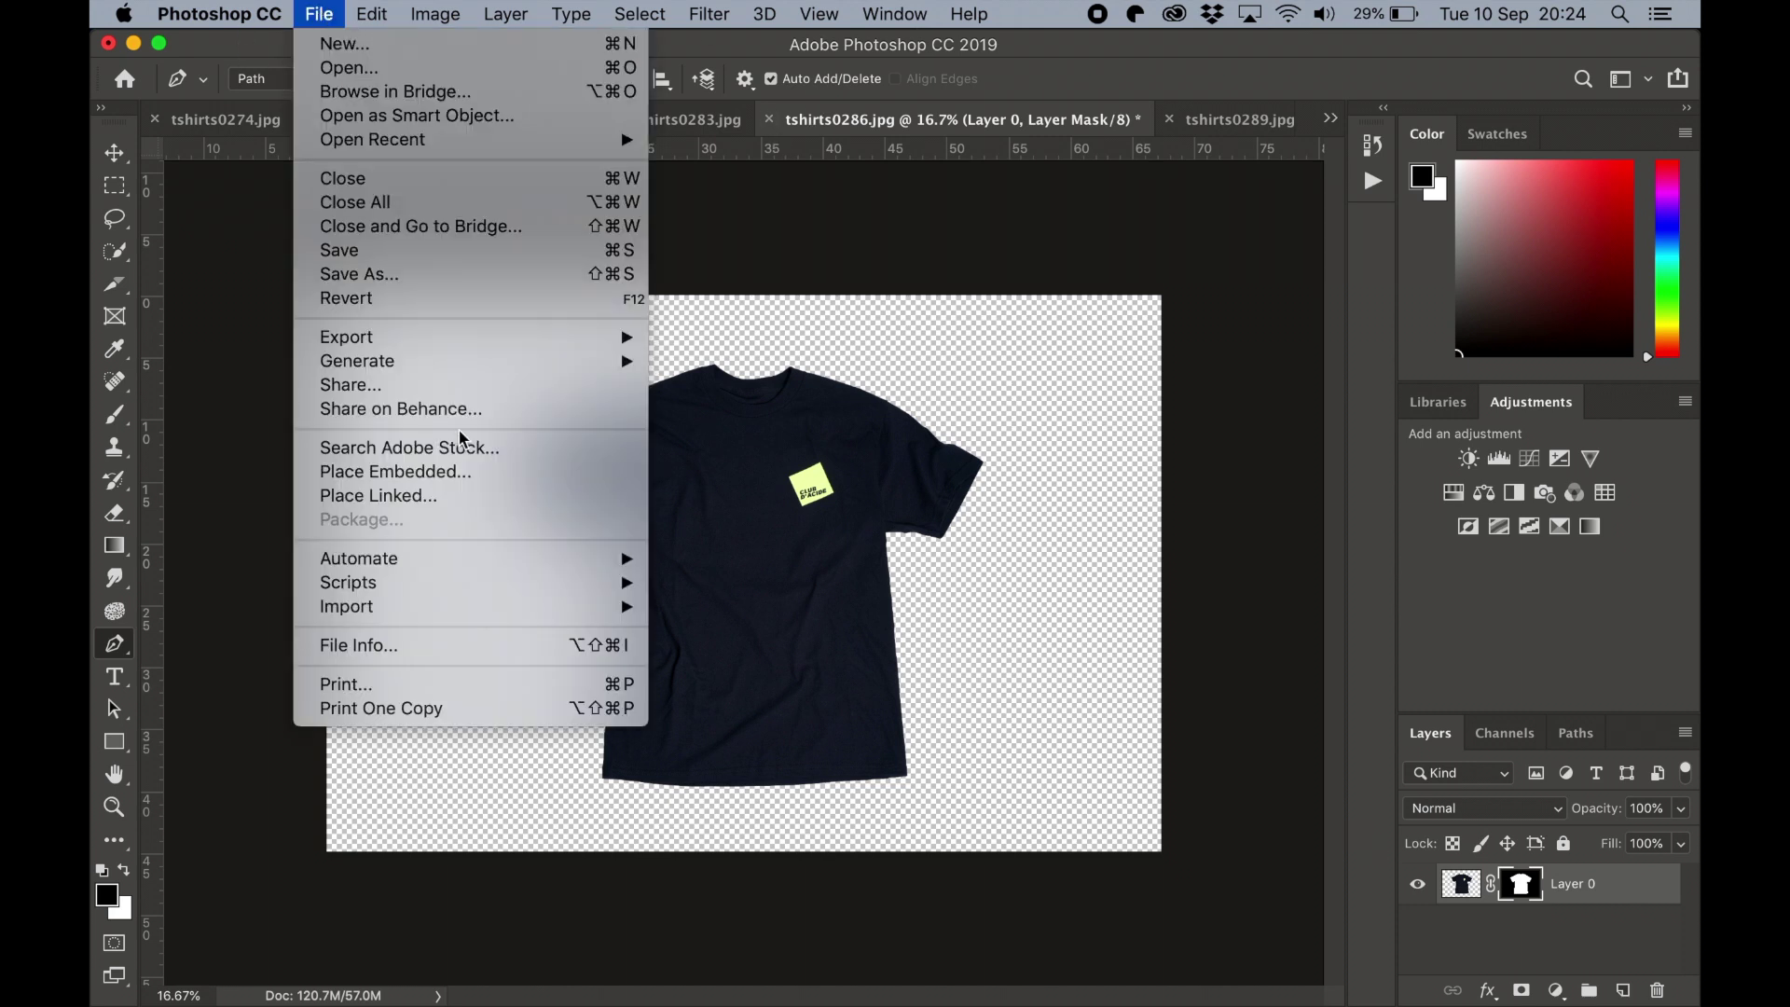
pyautogui.moveTo(459, 349)
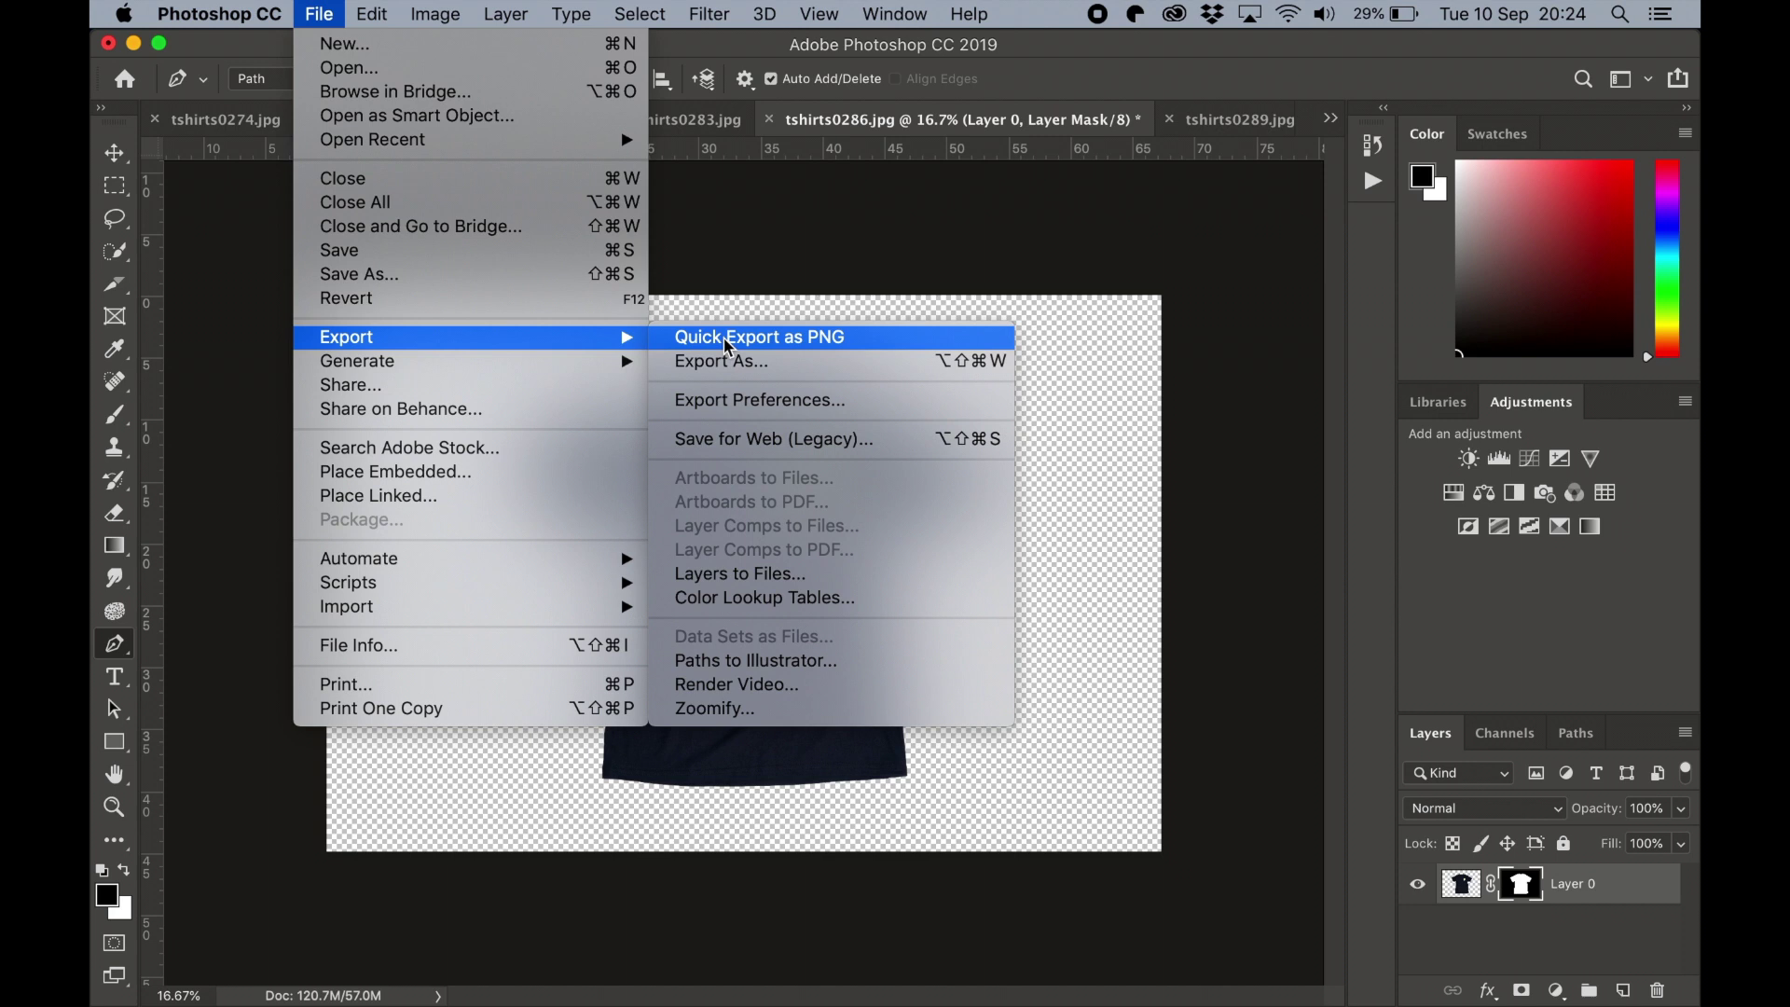
pyautogui.click(732, 361)
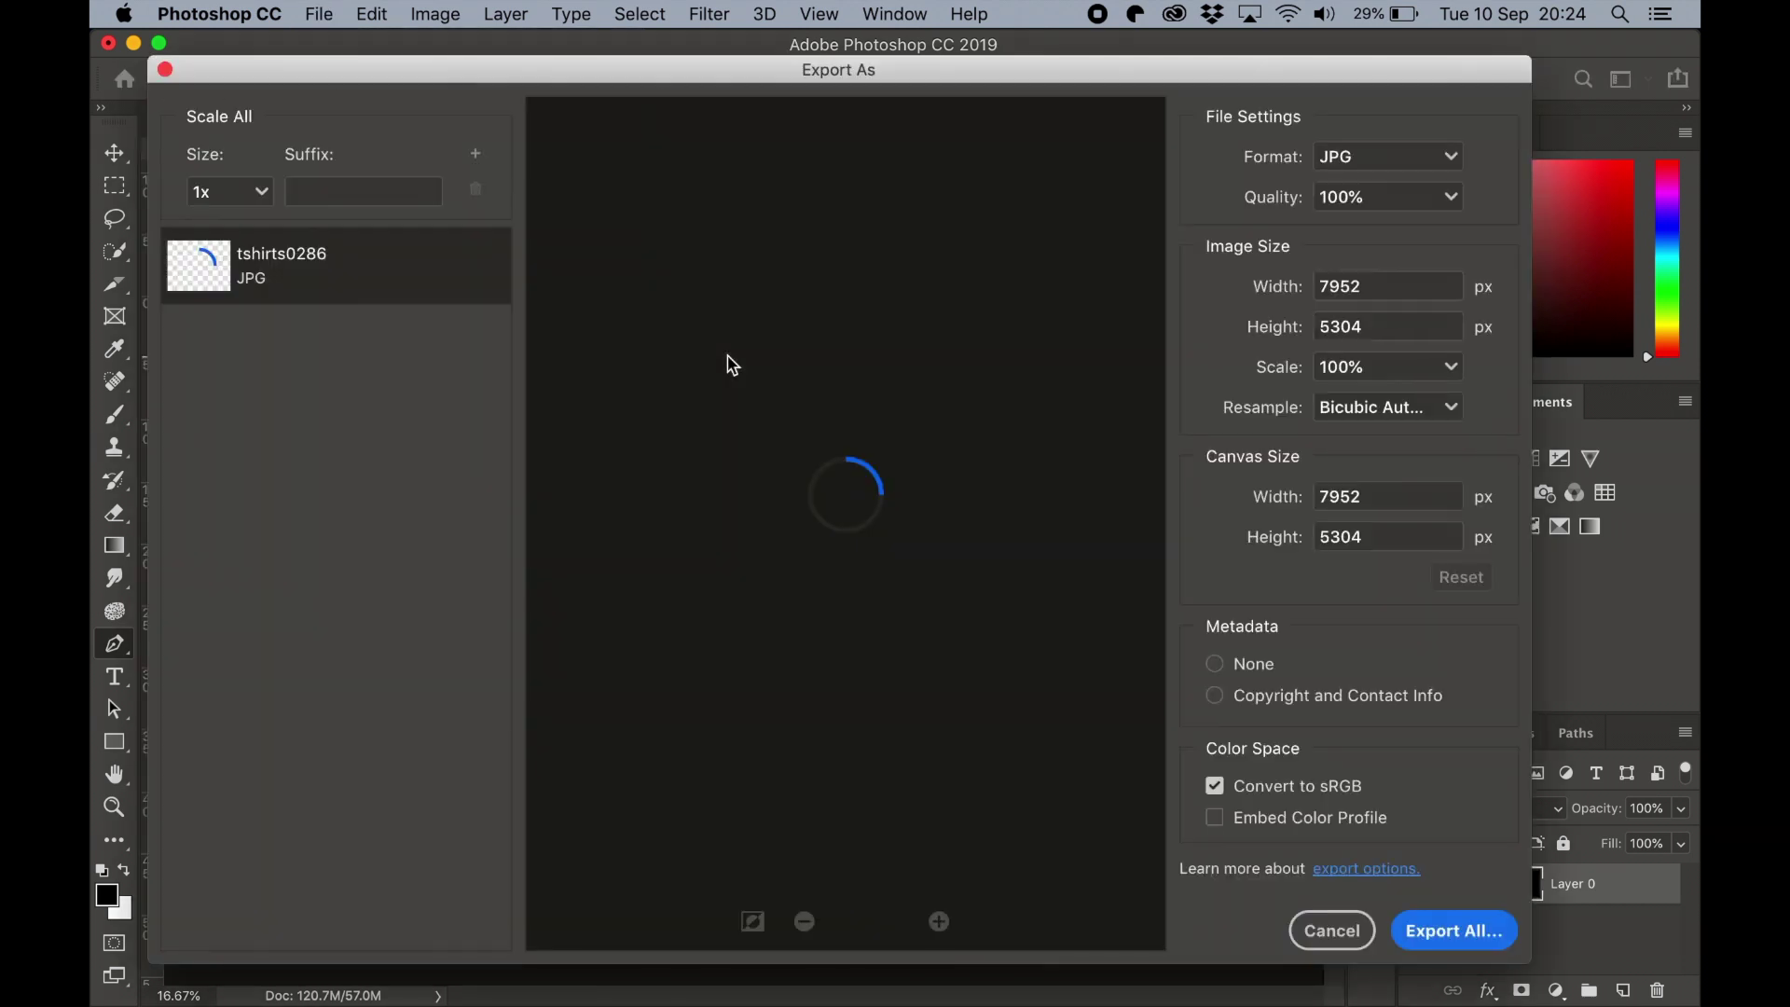
pyautogui.click(1450, 163)
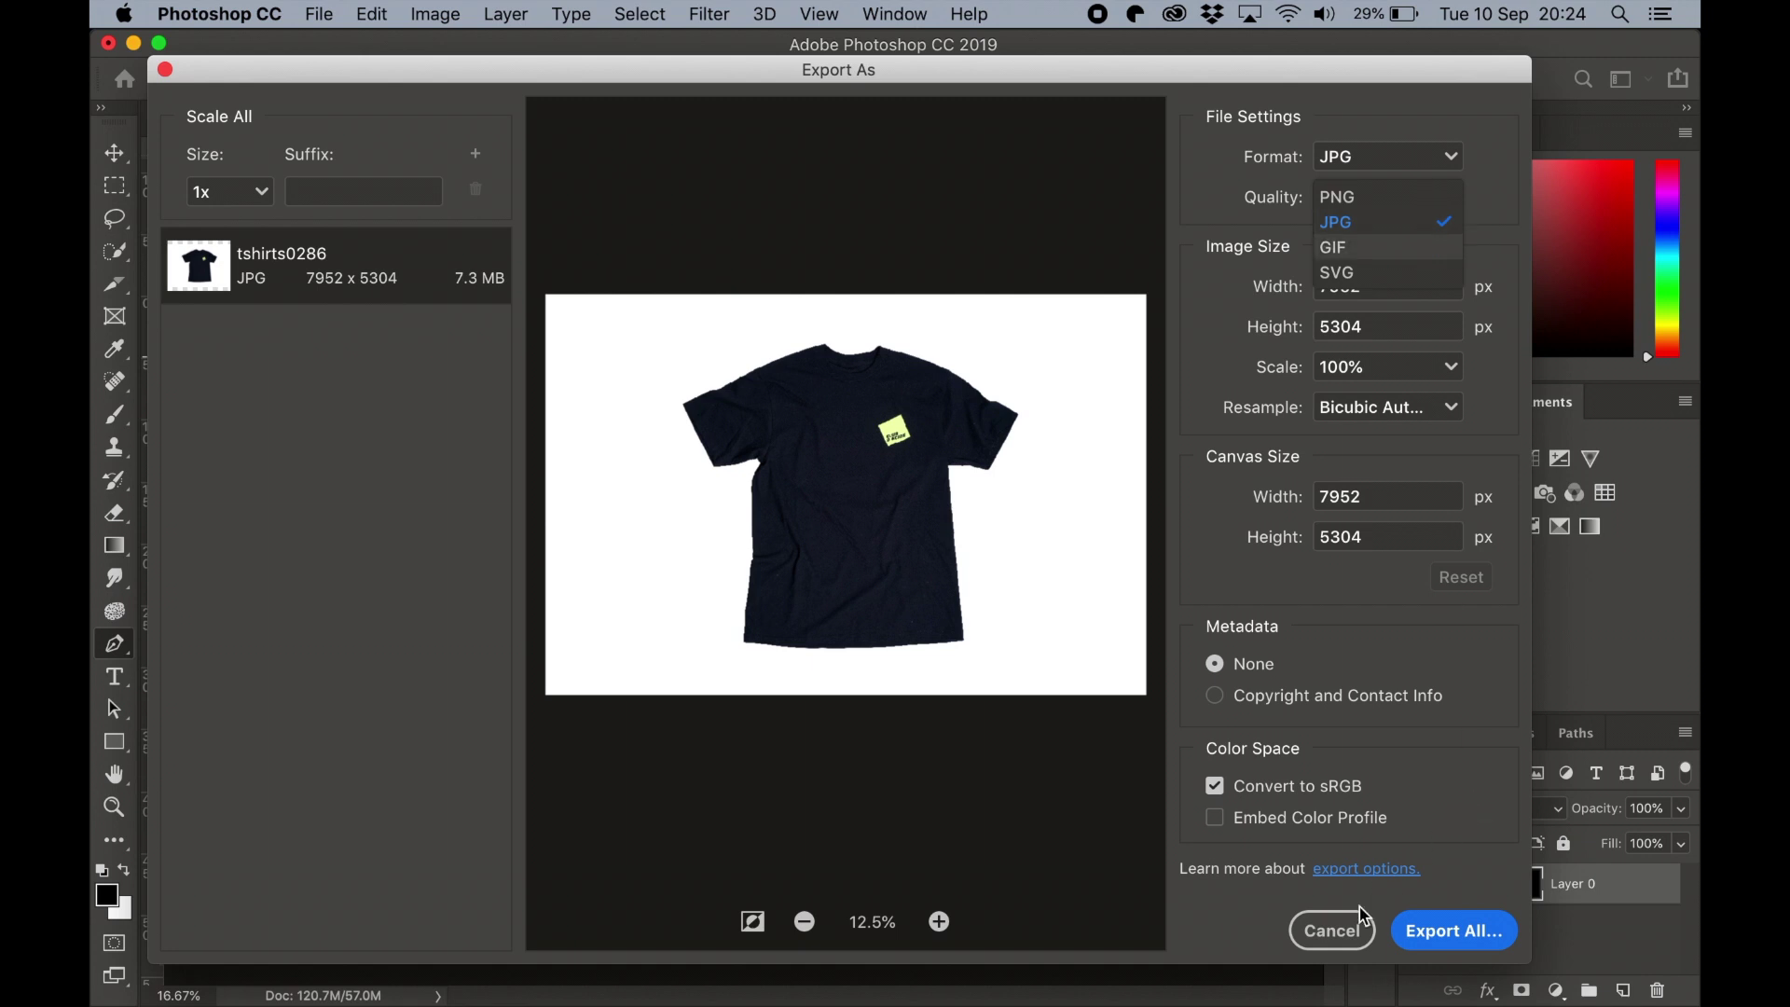
pyautogui.click(1331, 930)
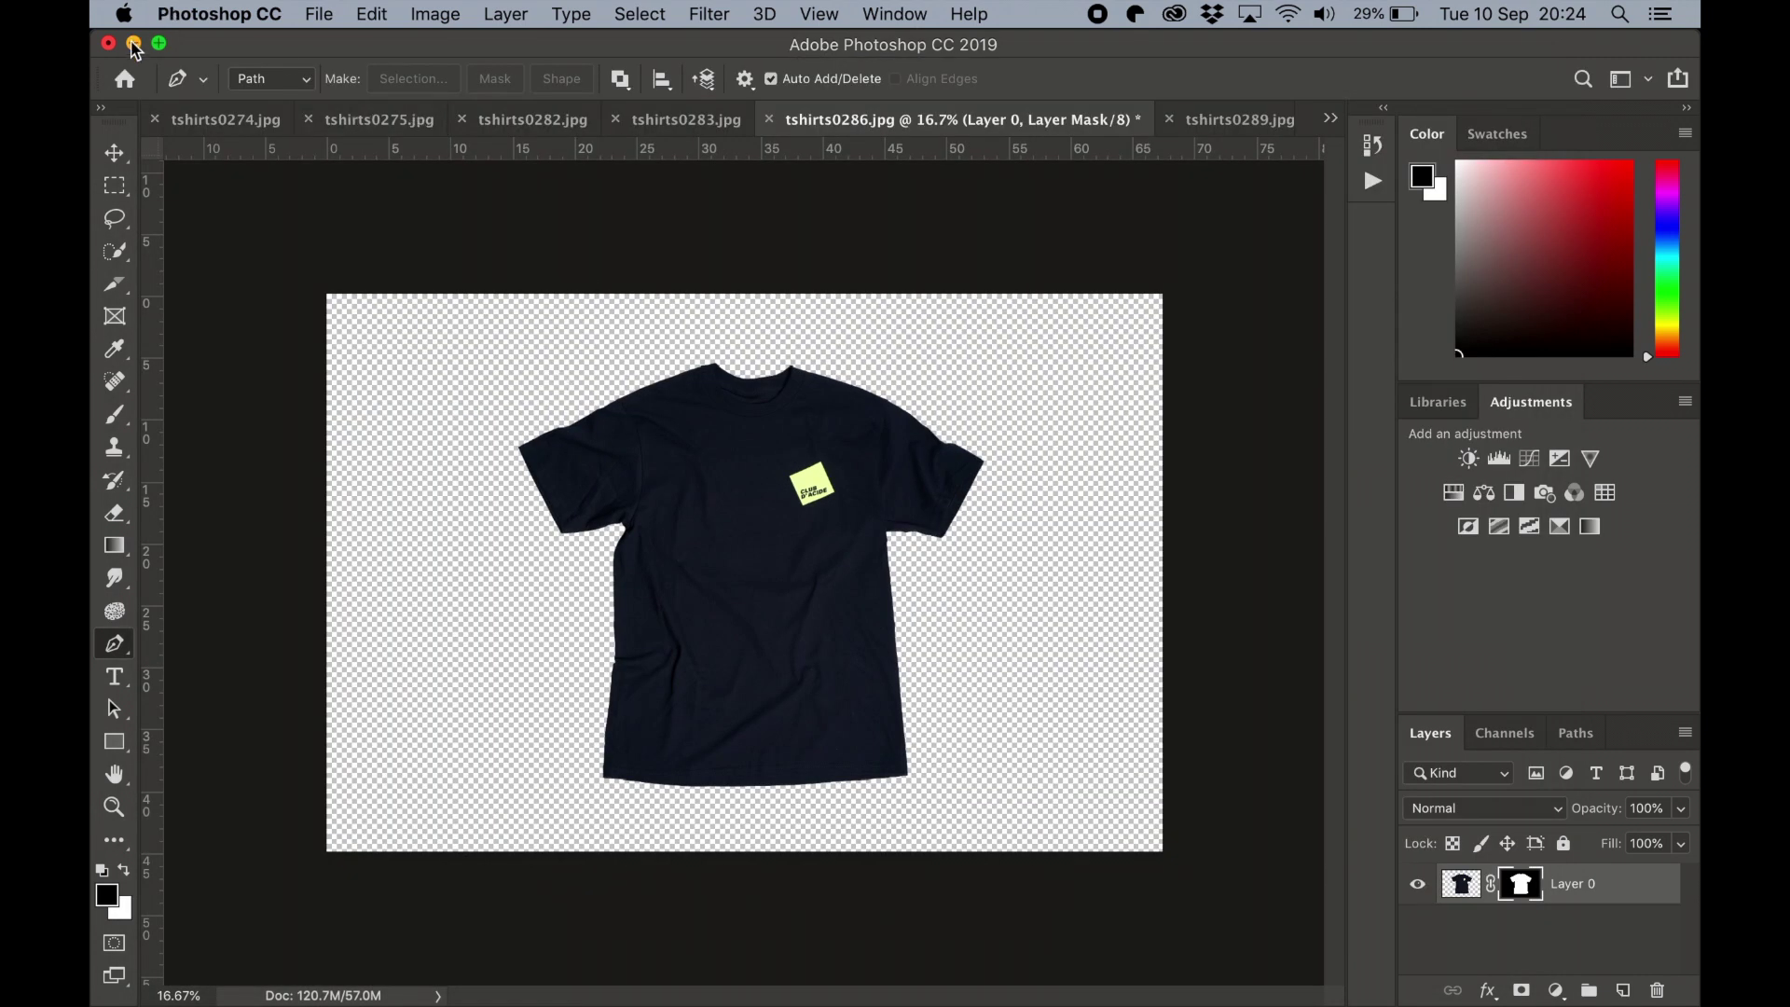